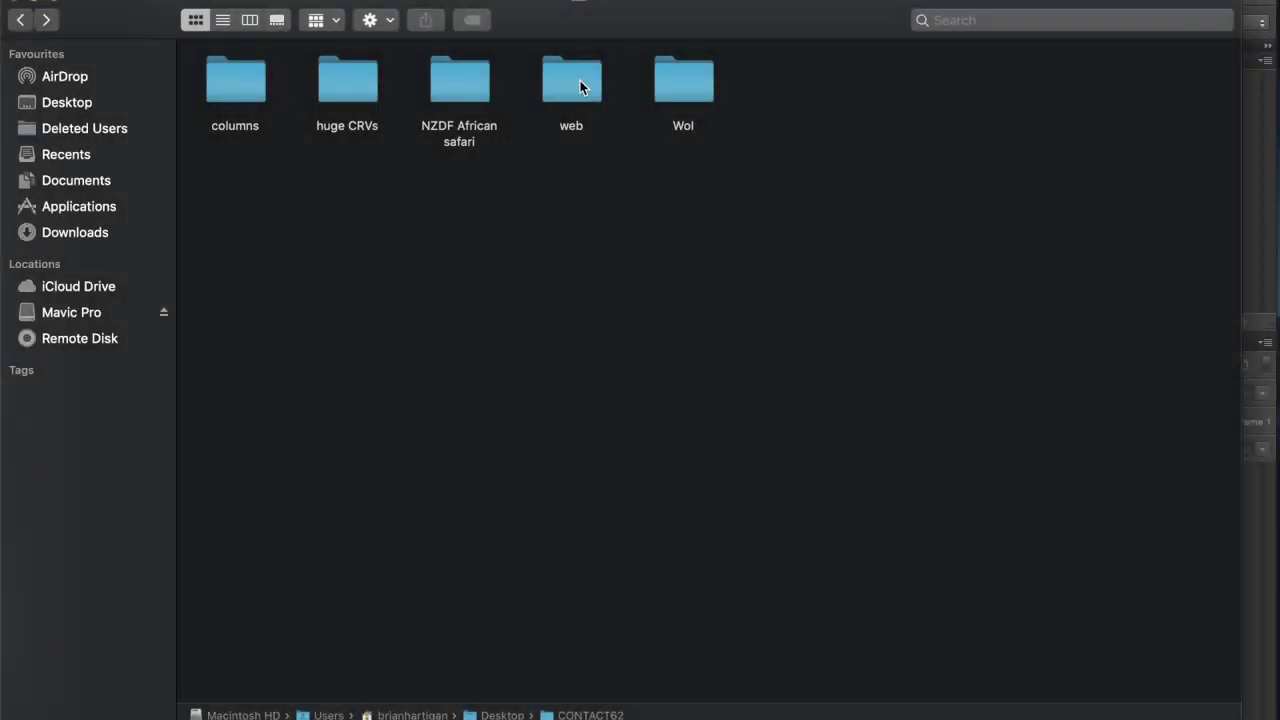
- Open the contact62.indd document from the web folder and dismiss the missing-links alert
double_click(580, 86)
double_click(240, 90)
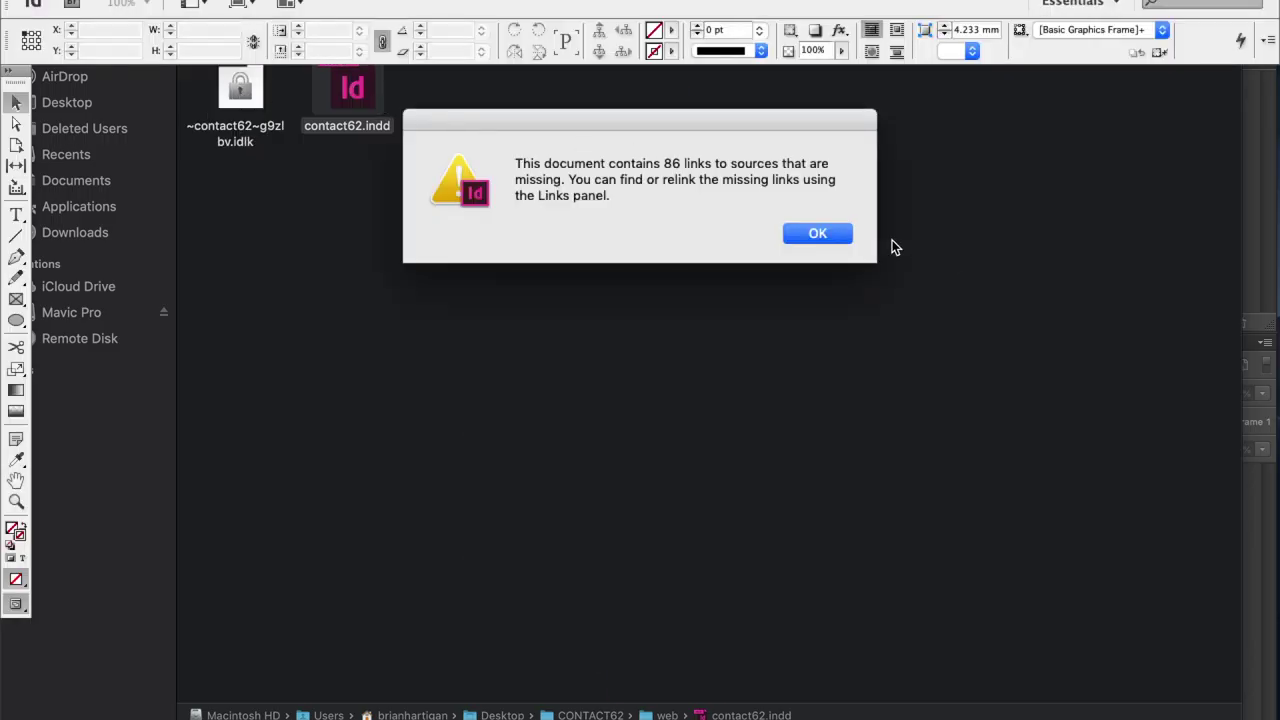
left_click(818, 233)
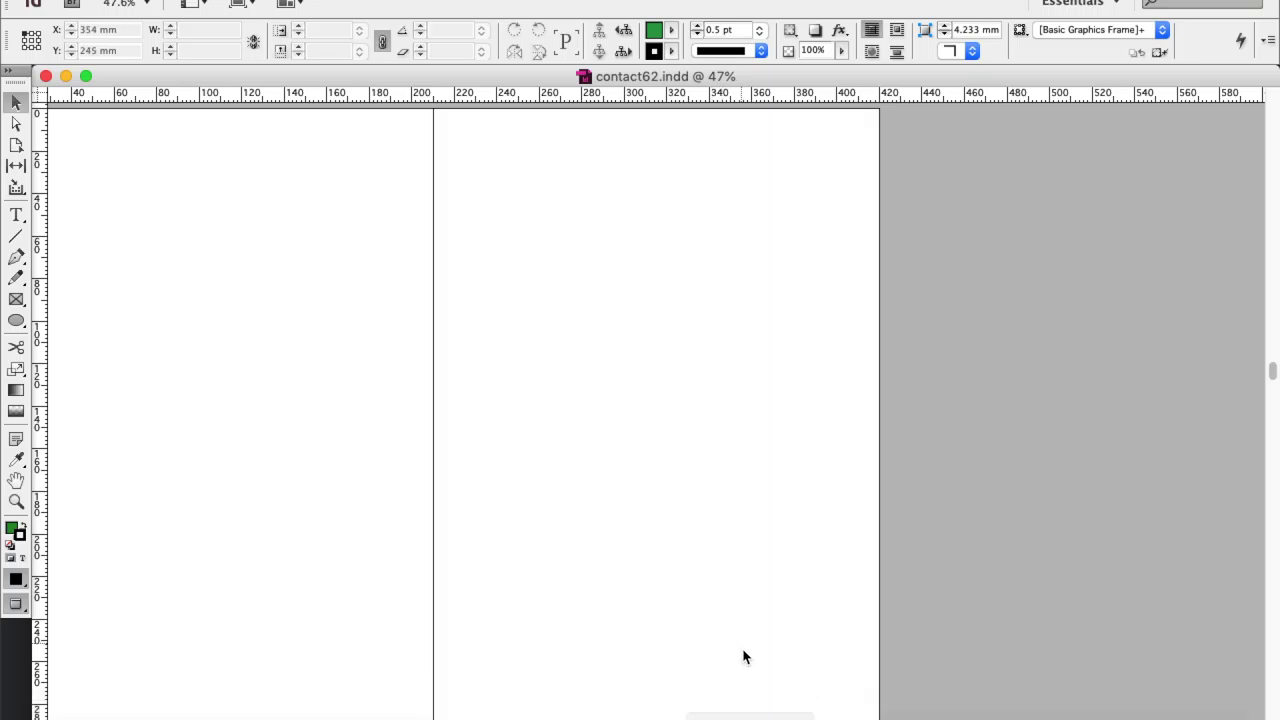
- Draw an empty rectangle frame about 426 × 305 mm over the whole blank spread, starting at X -3 mm, Y -3 mm
scroll(656, 410, "left", 3)
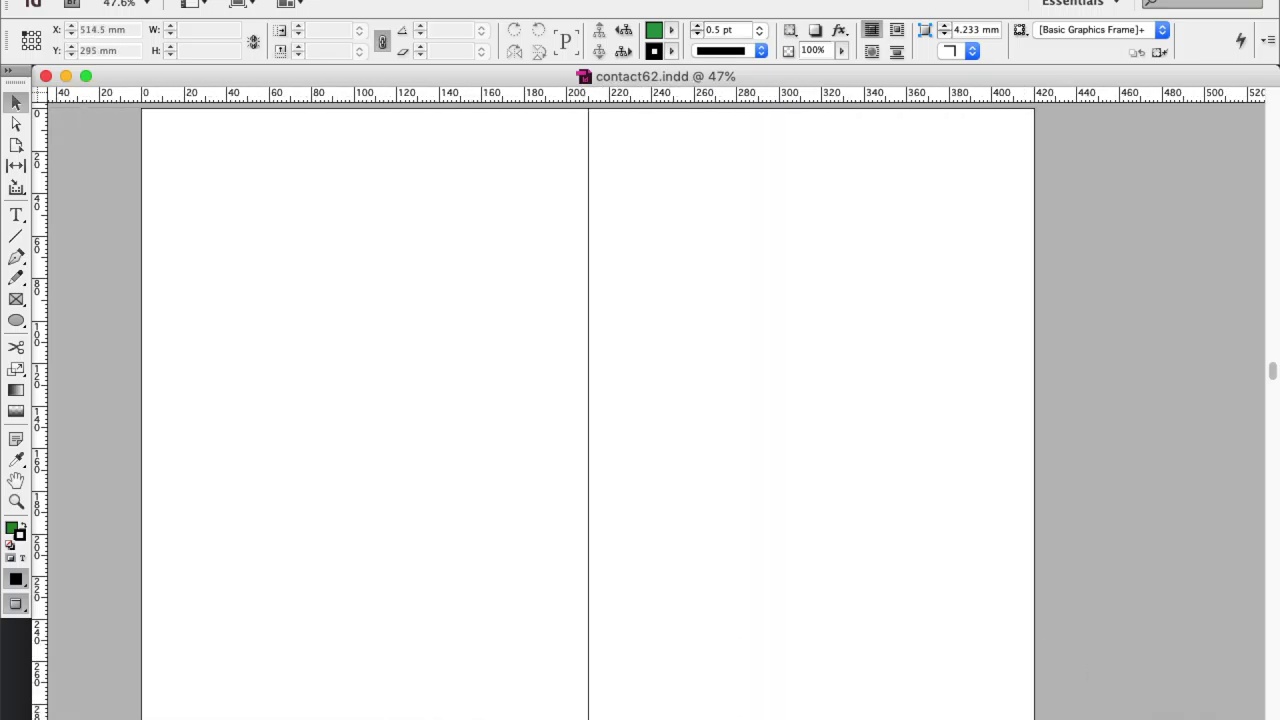
key("super+0")
scroll(655, 410, "left", 5)
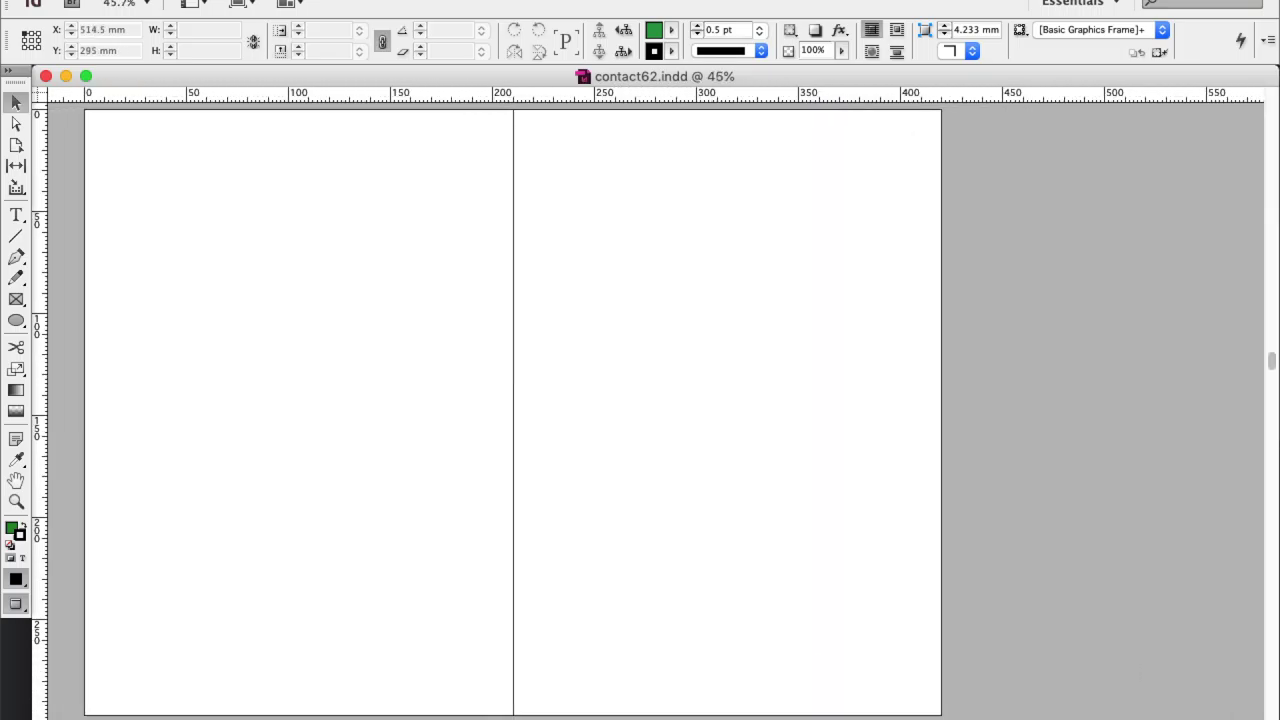
left_click(16, 299)
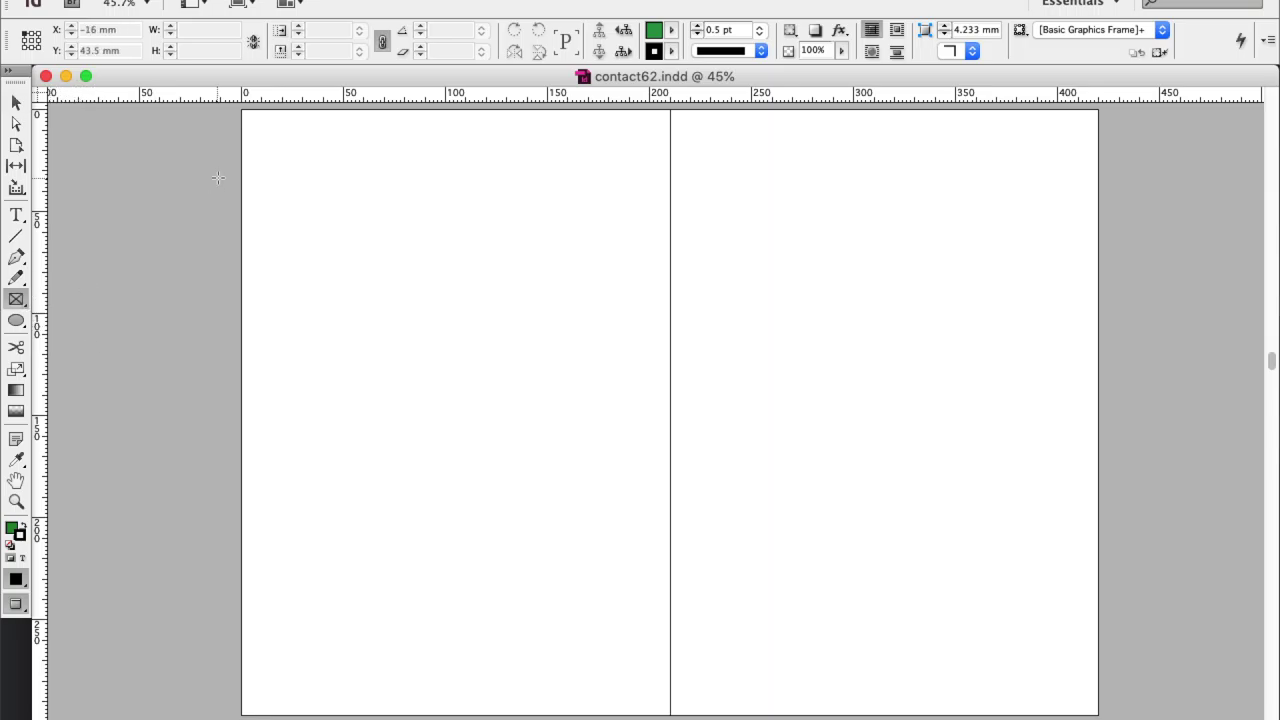
scroll(212, 144, "up", 3)
left_click_drag(235, 207, 1104, 711)
scroll(132, 293, "up", 3)
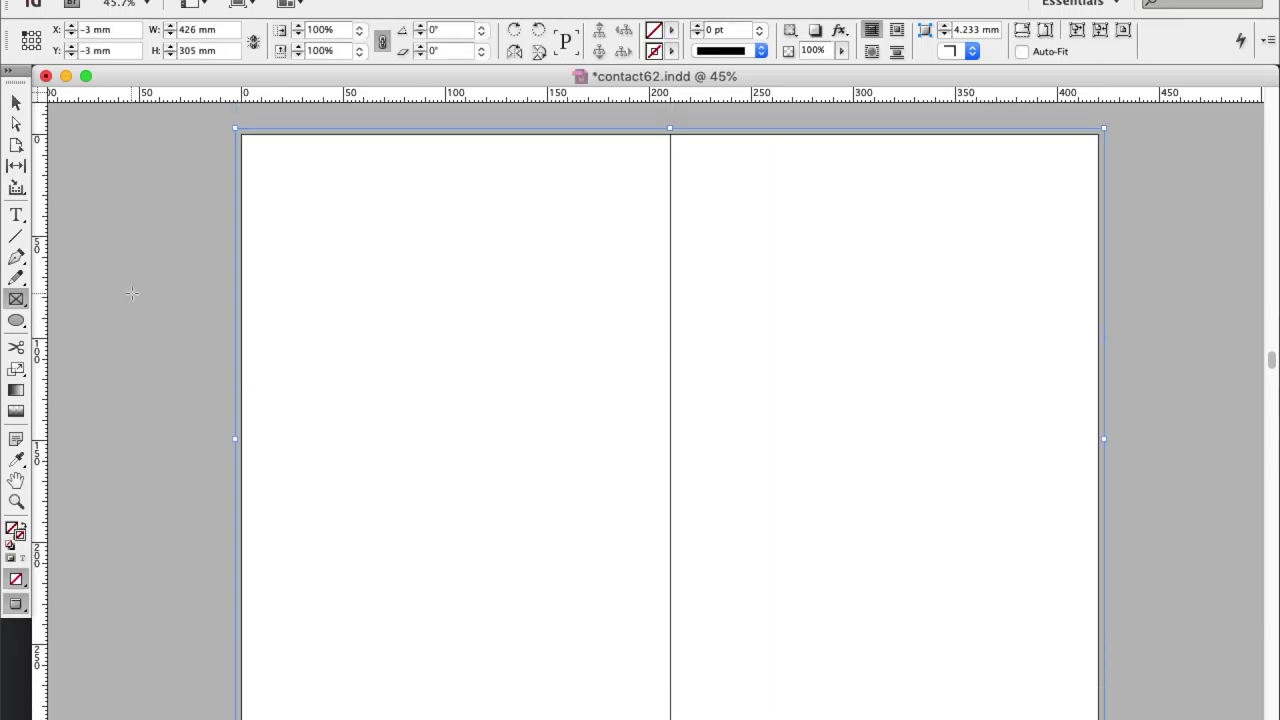
- Switch to Finder and open the Wol photo folder inside CONTACT62
key("super+Tab")
left_click(23, 20)
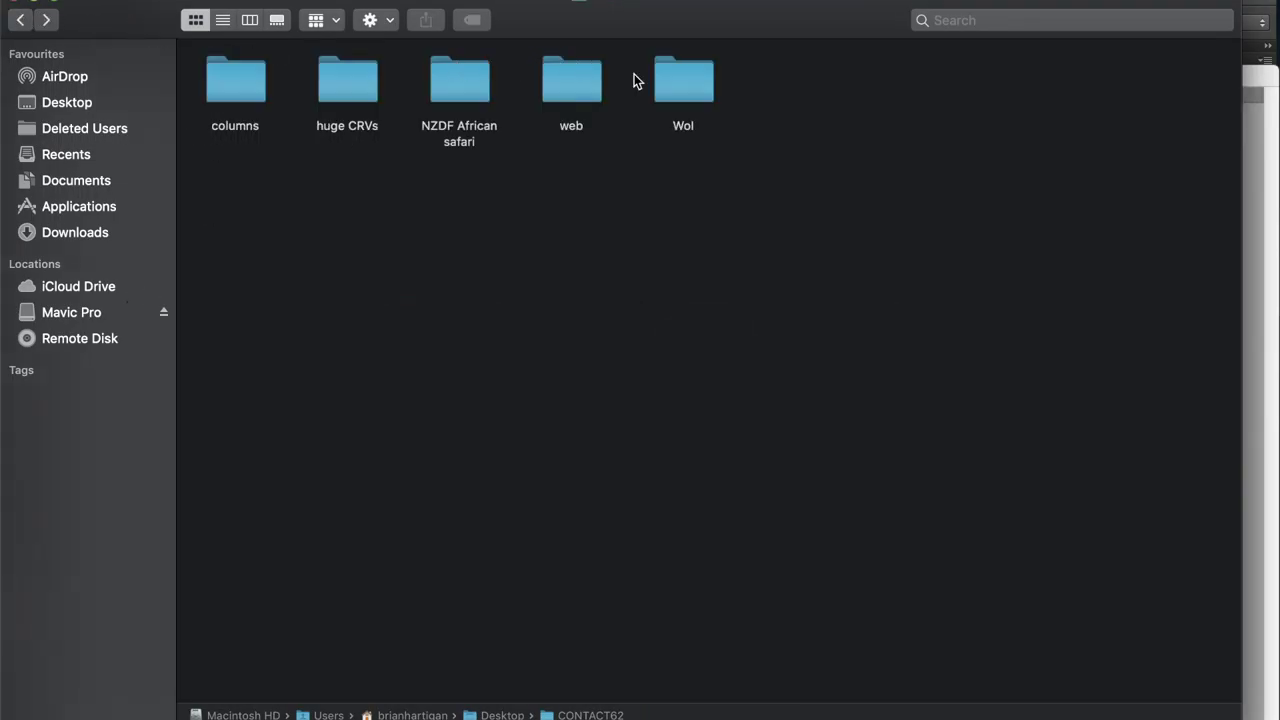
double_click(675, 83)
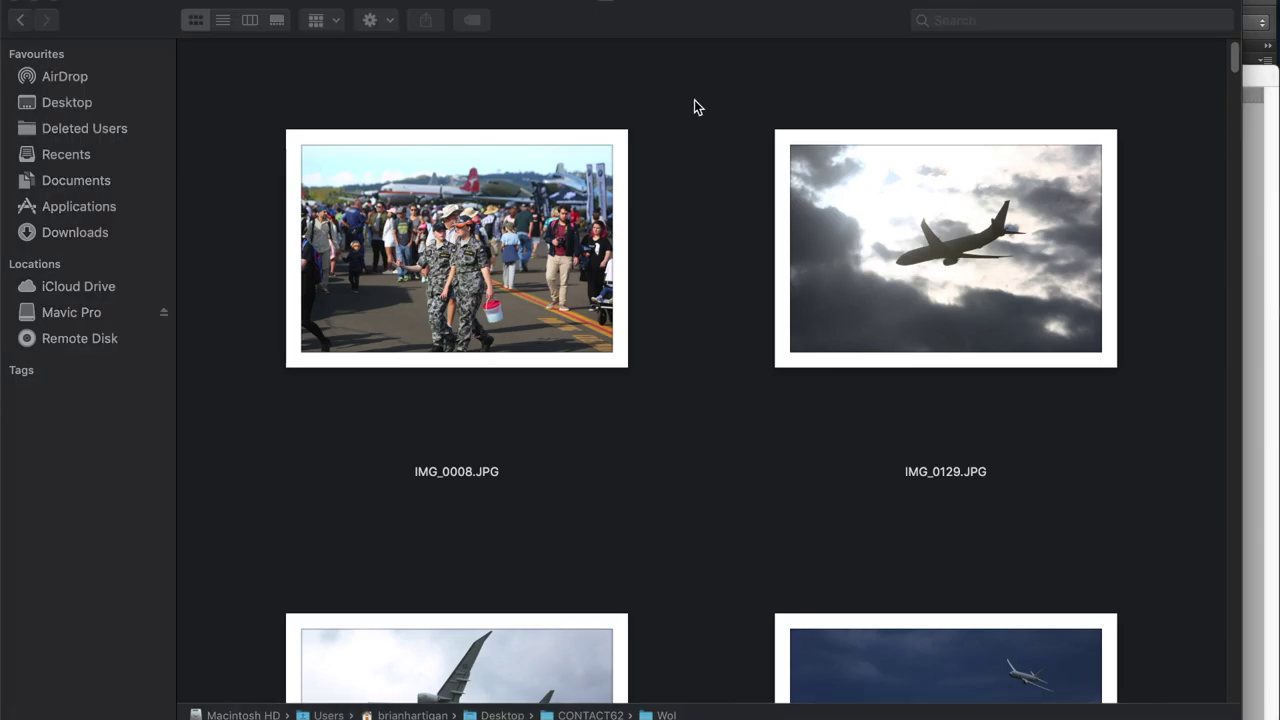
- Find IMG_9534.JPG, the photo of a transport aircraft framed by dark silhouettes, and open it in Photoshop
scroll(694, 100, "down", 5)
scroll(697, 107, "down", 10)
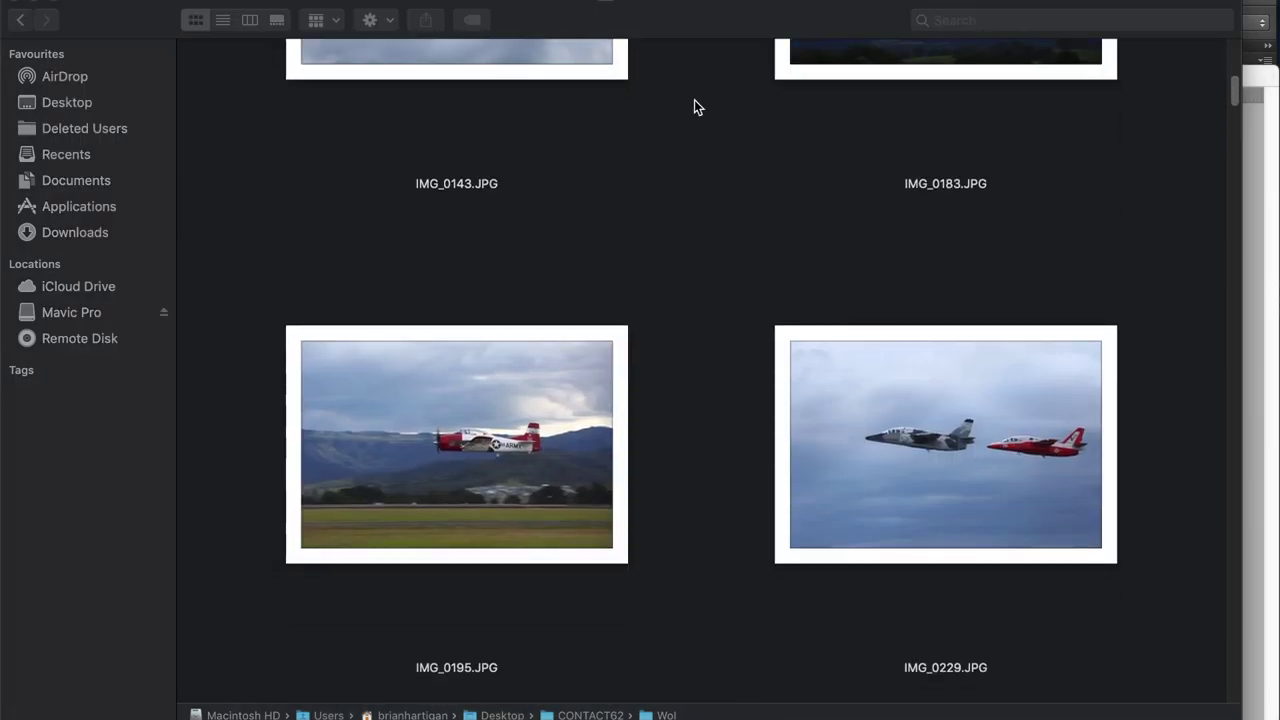
scroll(697, 107, "down", 15)
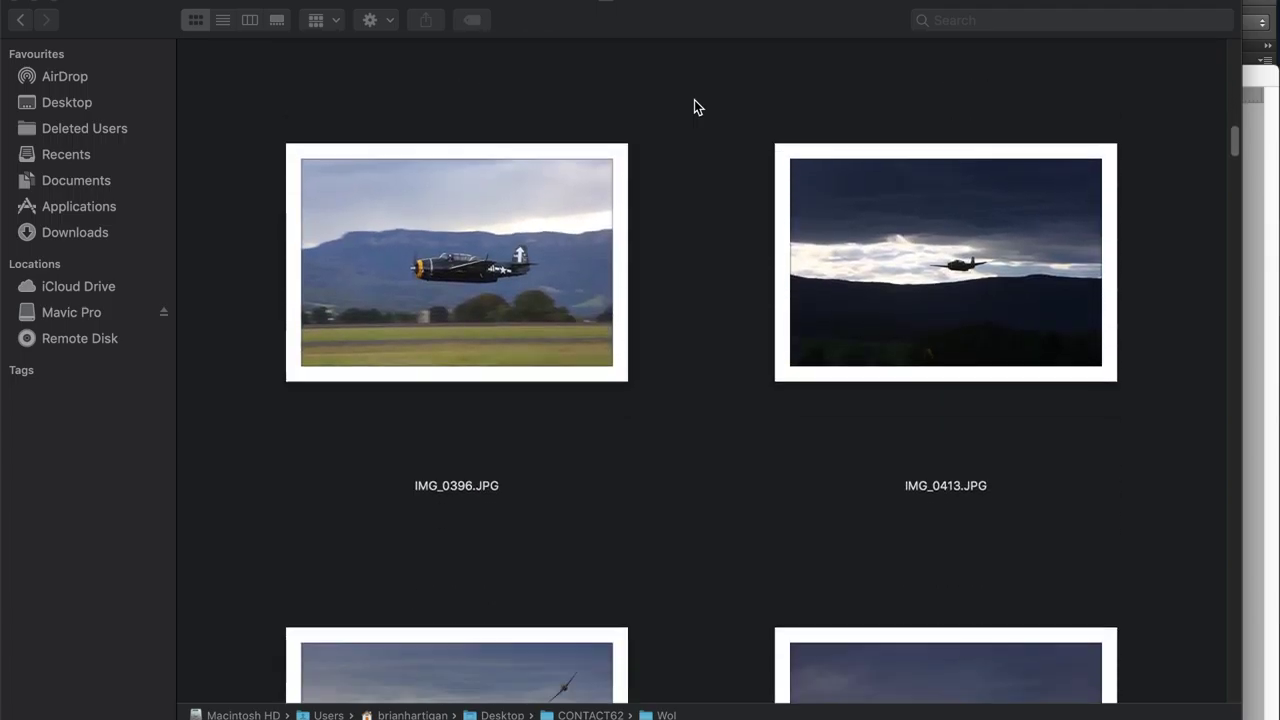
scroll(697, 107, "down", 15)
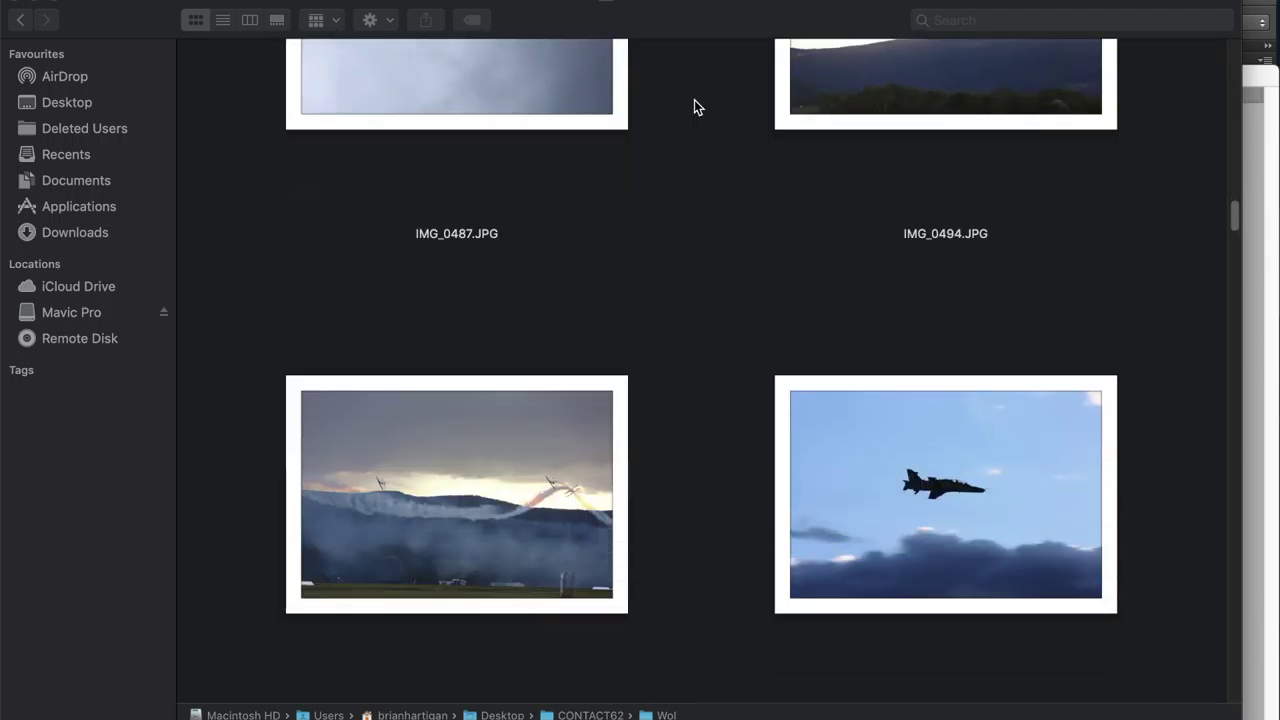
scroll(697, 107, "down", 15)
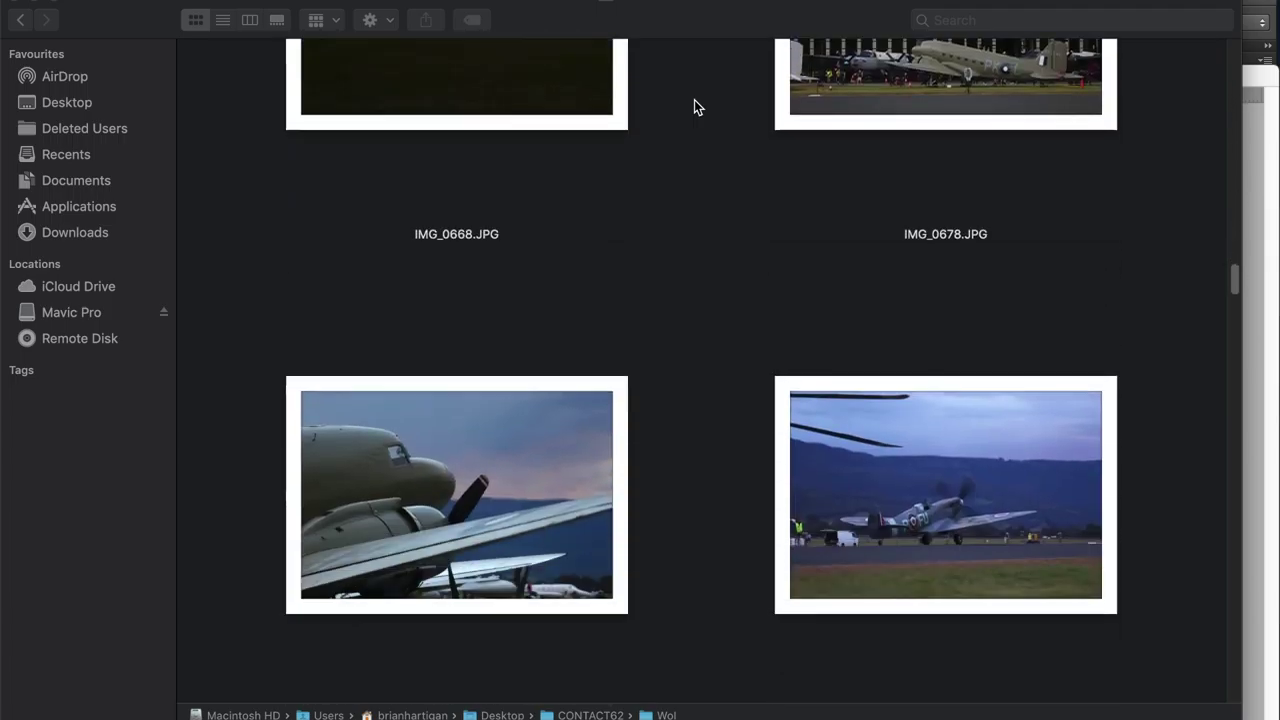
scroll(697, 107, "down", 10)
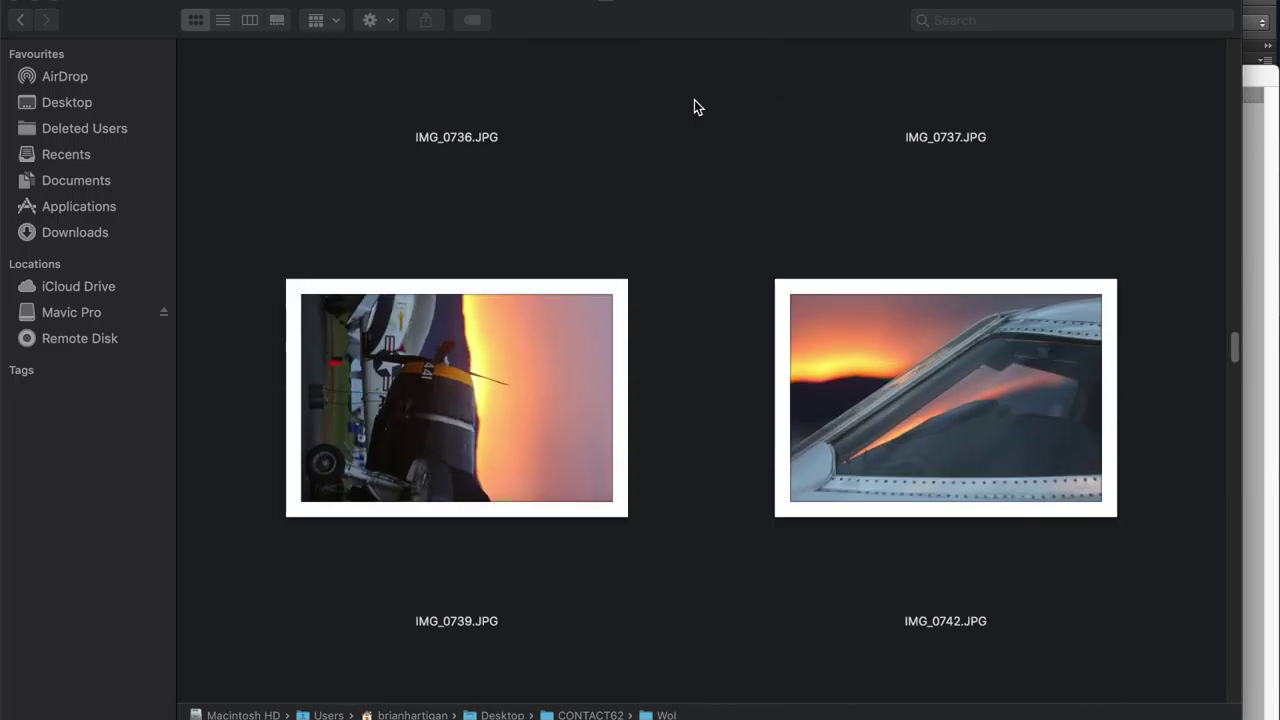
scroll(697, 107, "down", 10)
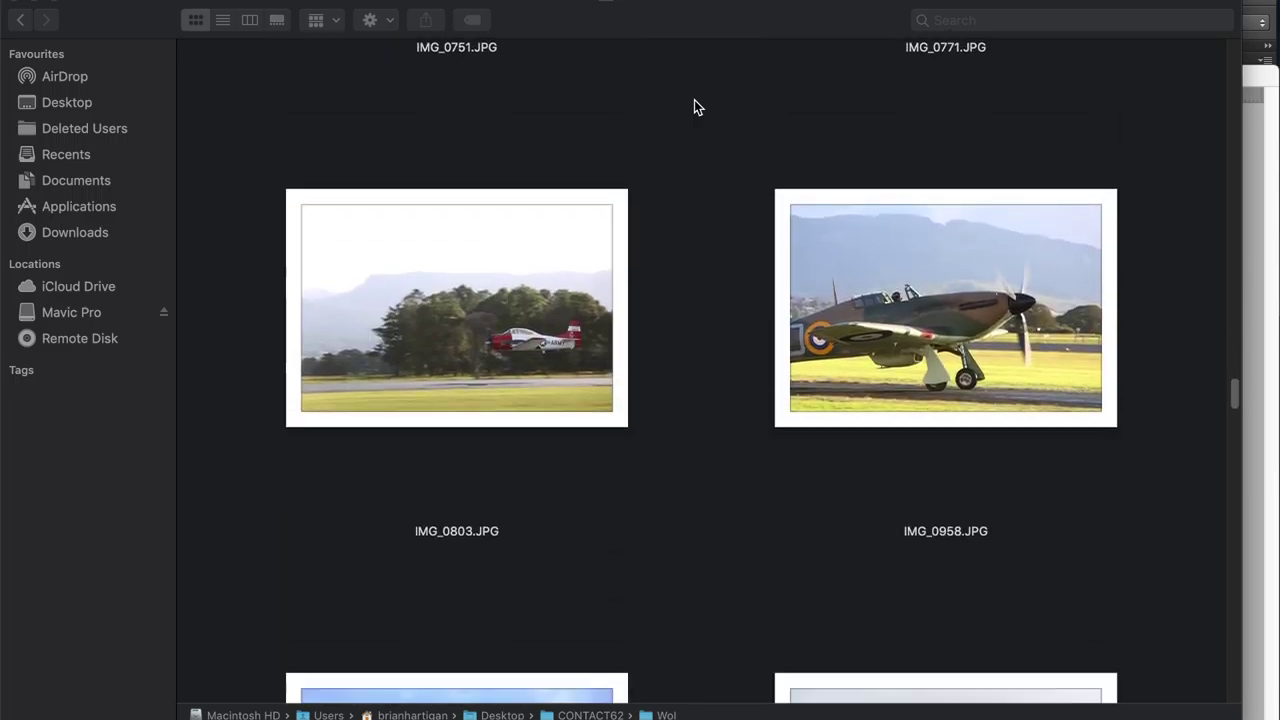
scroll(697, 107, "down", 10)
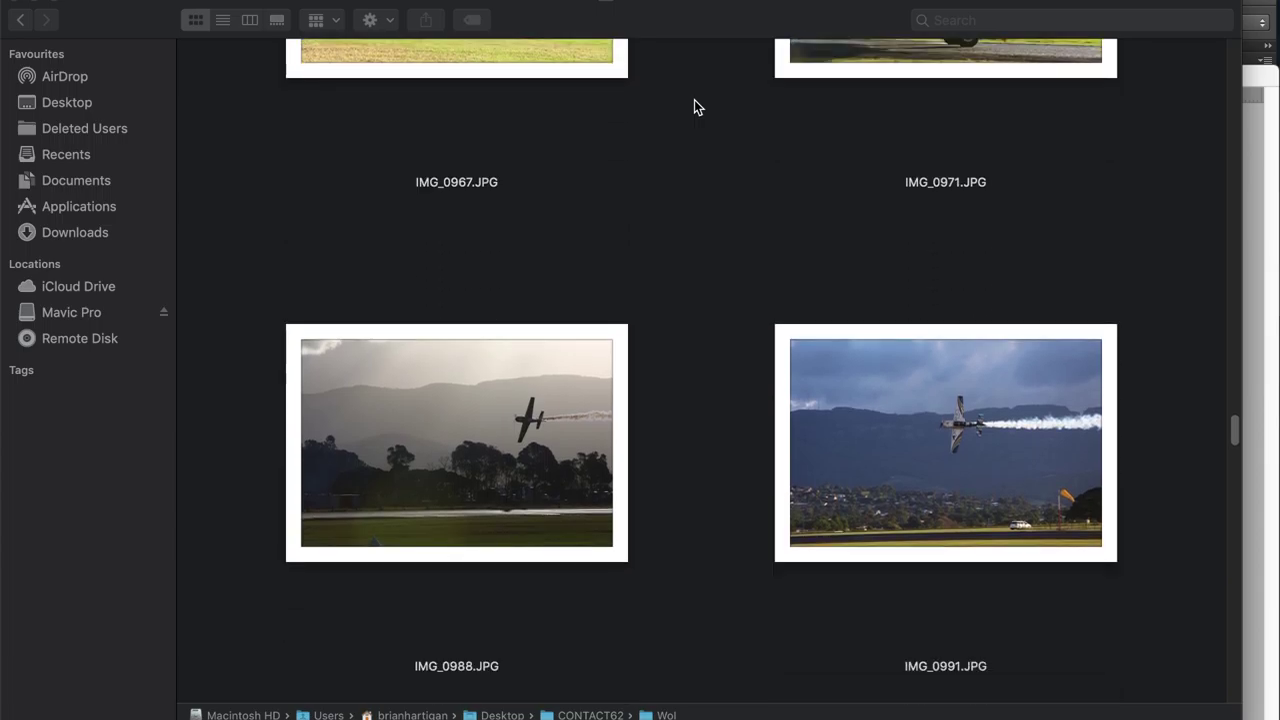
scroll(697, 107, "down", 10)
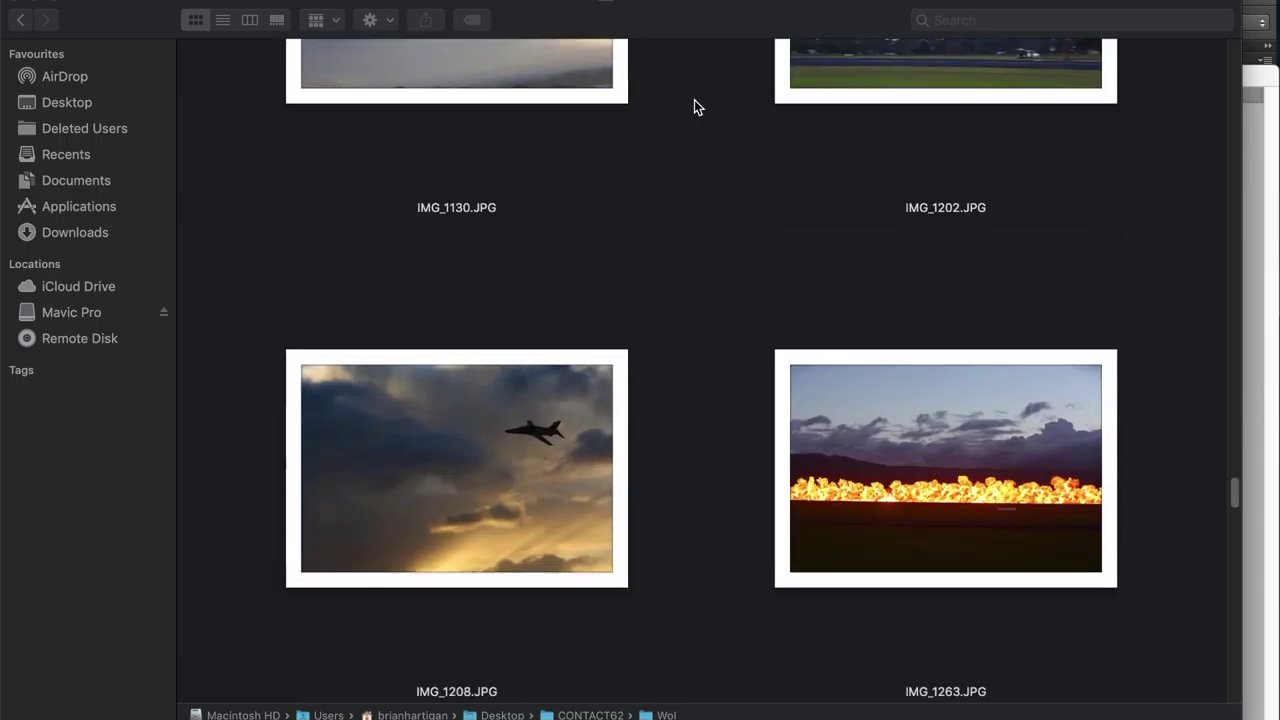
scroll(697, 107, "down", 10)
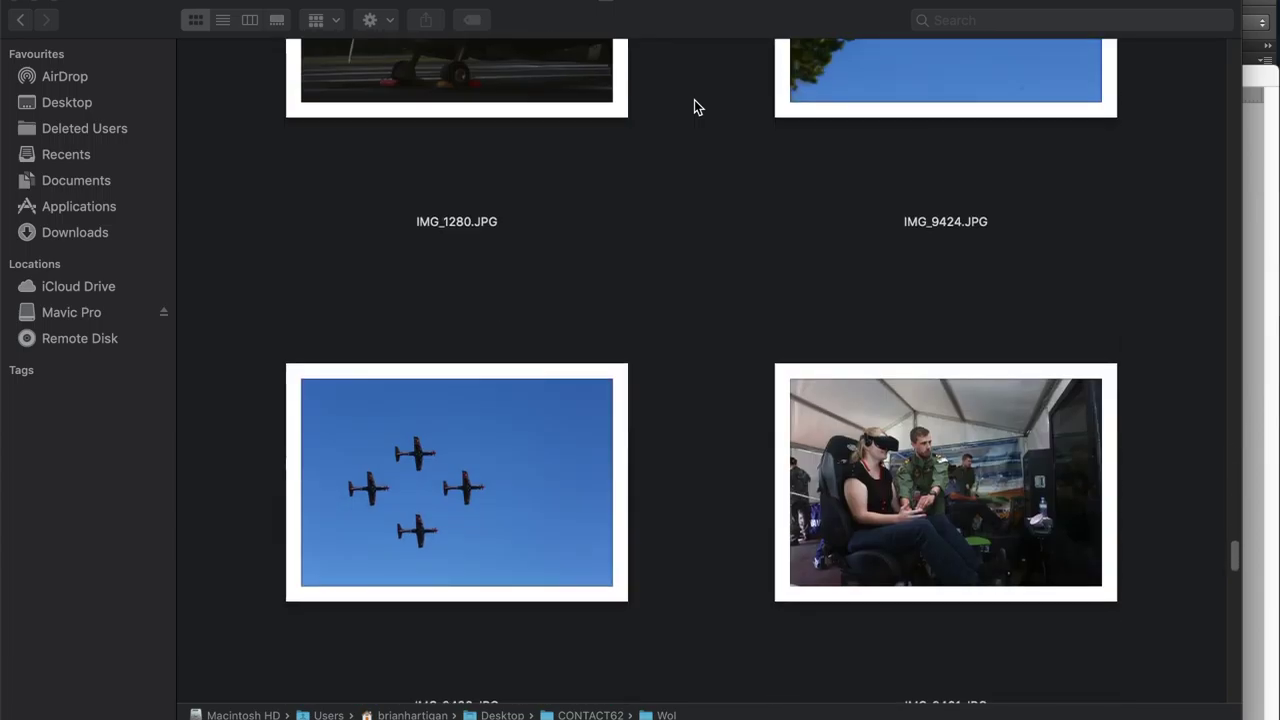
scroll(697, 107, "down", 6)
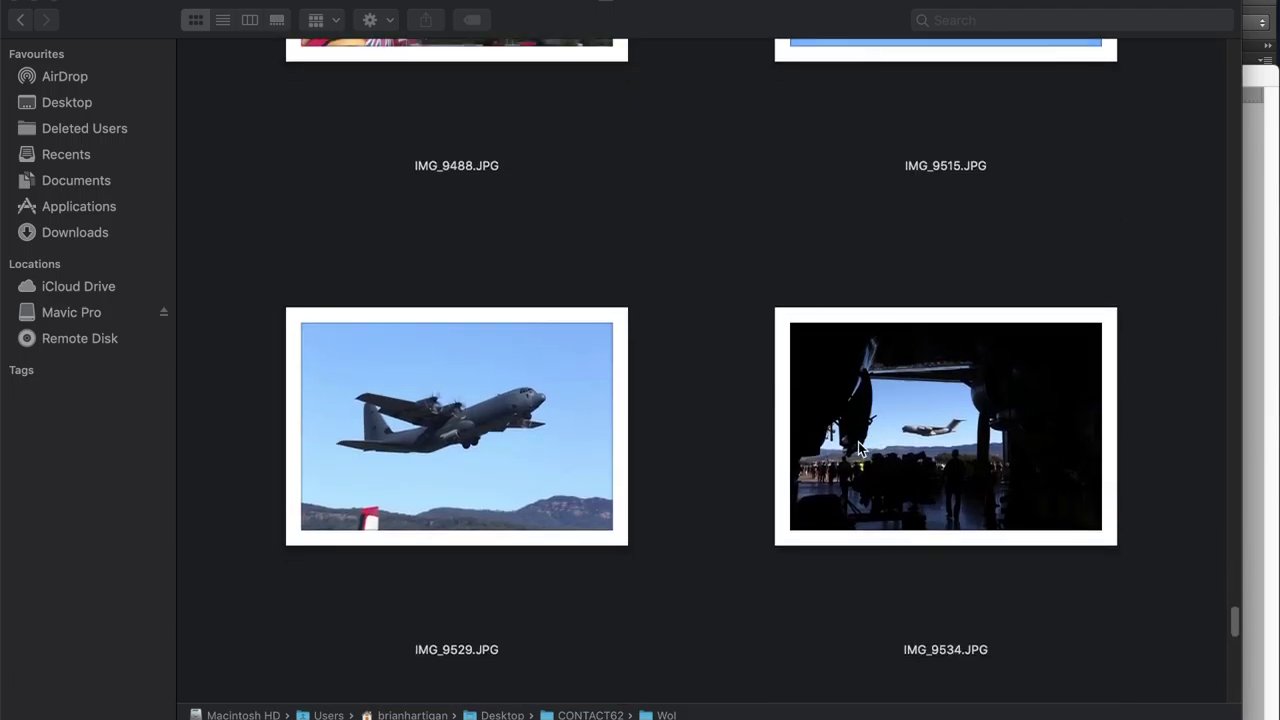
left_click_drag(858, 449, 273, 712)
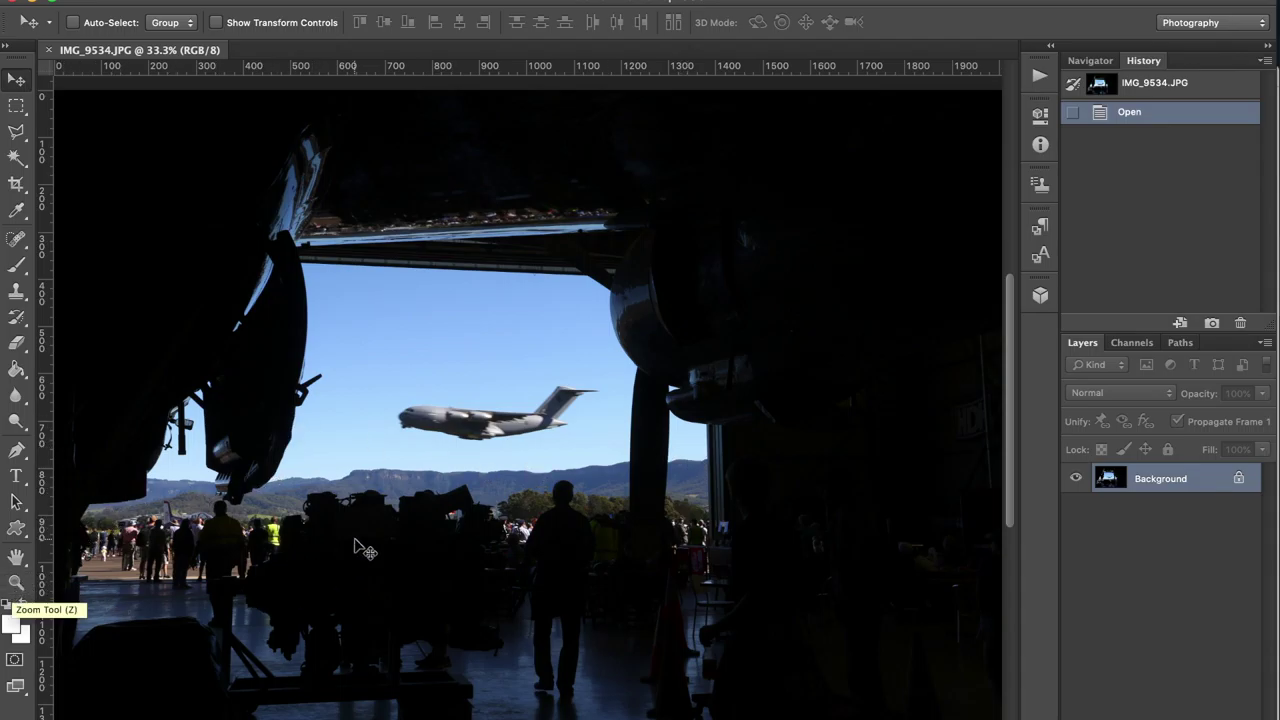
- Set the image resolution to 300 pixels/inch with resampling off
left_click(240, 5)
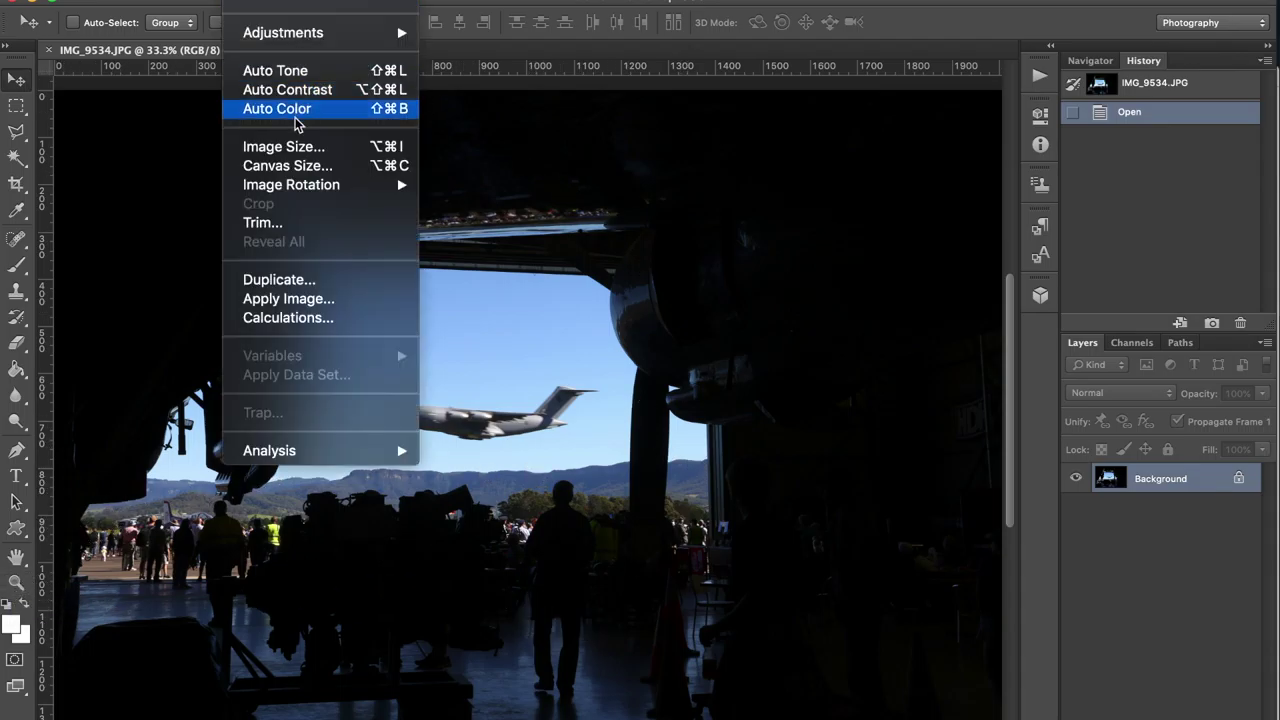
left_click(290, 150)
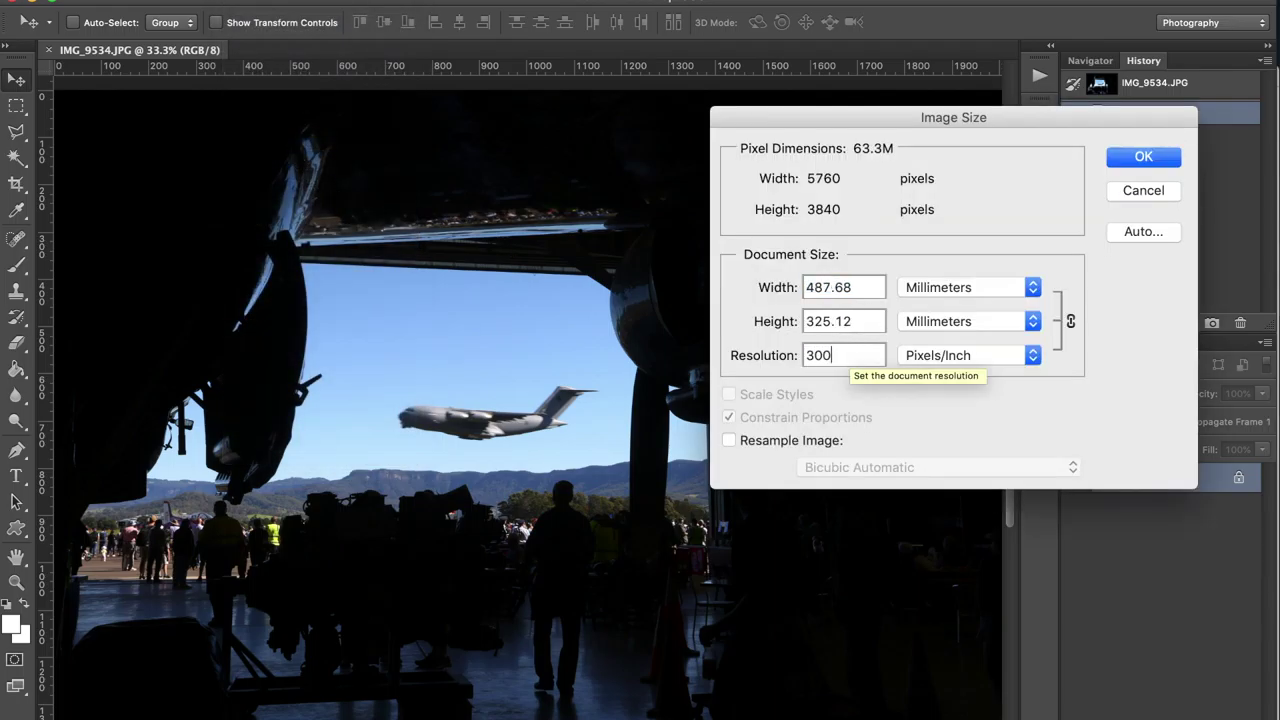
left_click(1130, 158)
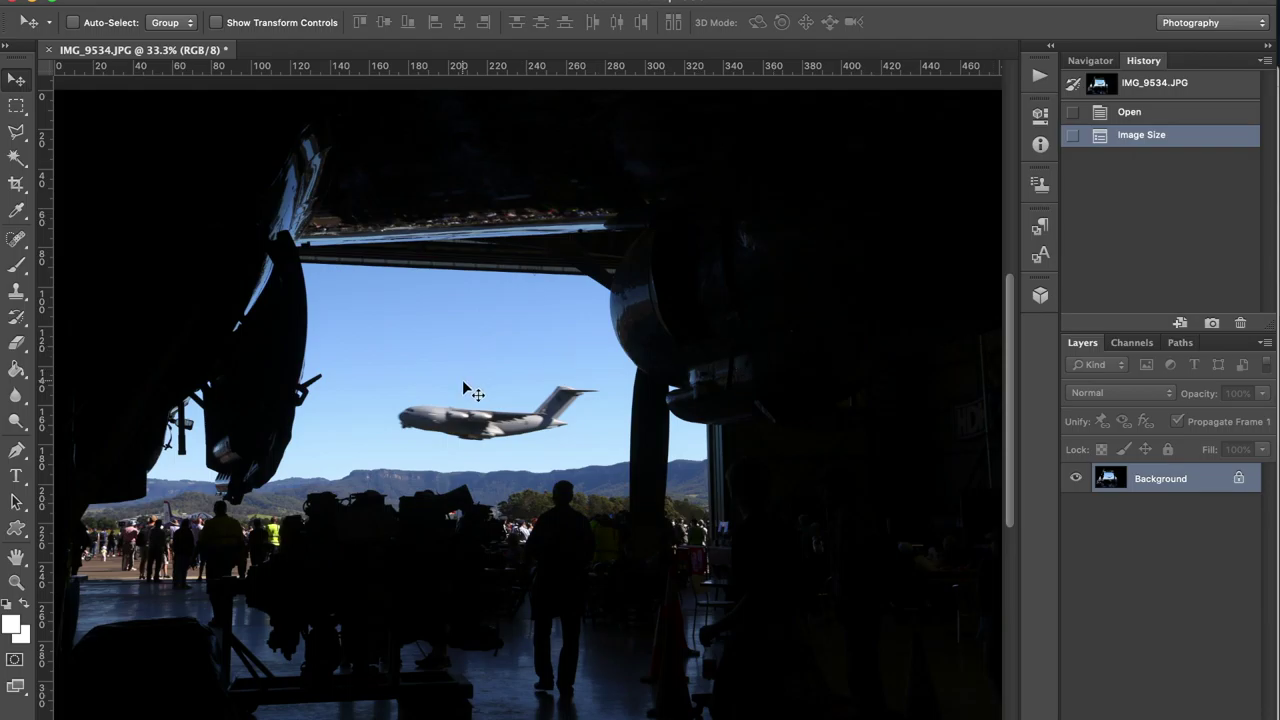
- Select the blue sky with Color Range using sampled colors at fuzziness 200, then invert the selection
left_click(16, 584)
left_click(498, 580)
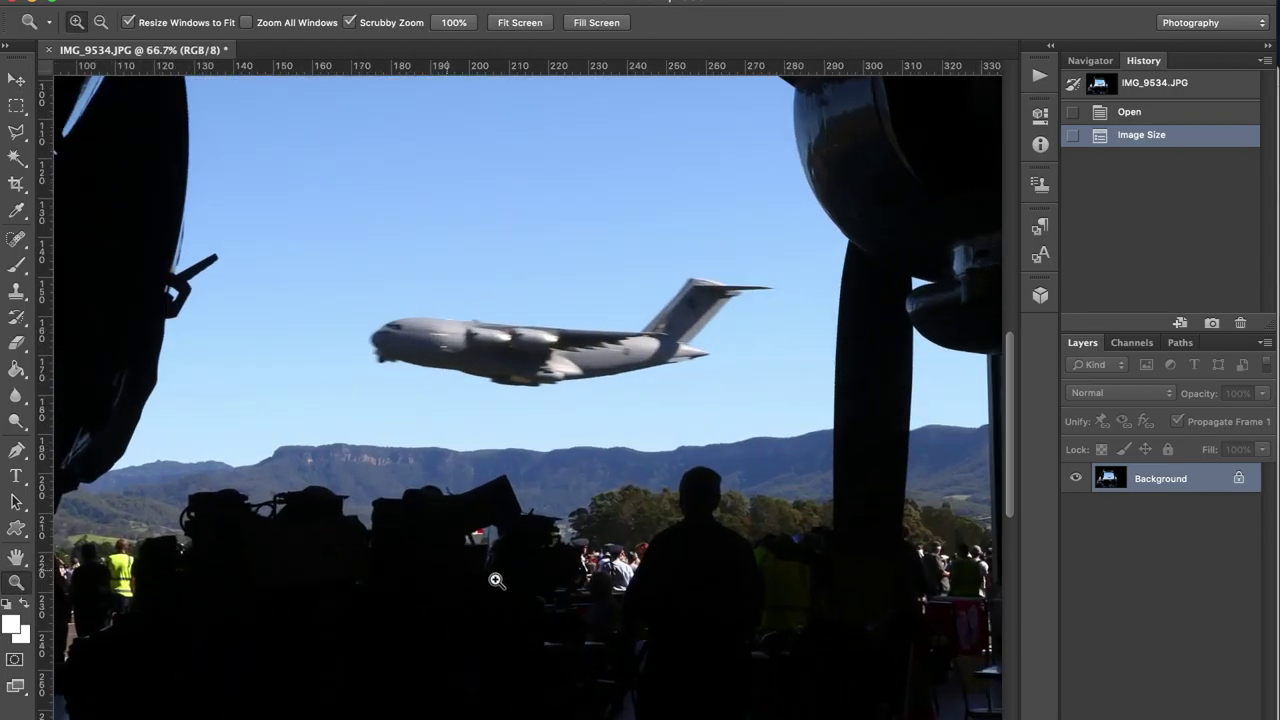
scroll(498, 580, "up", 5)
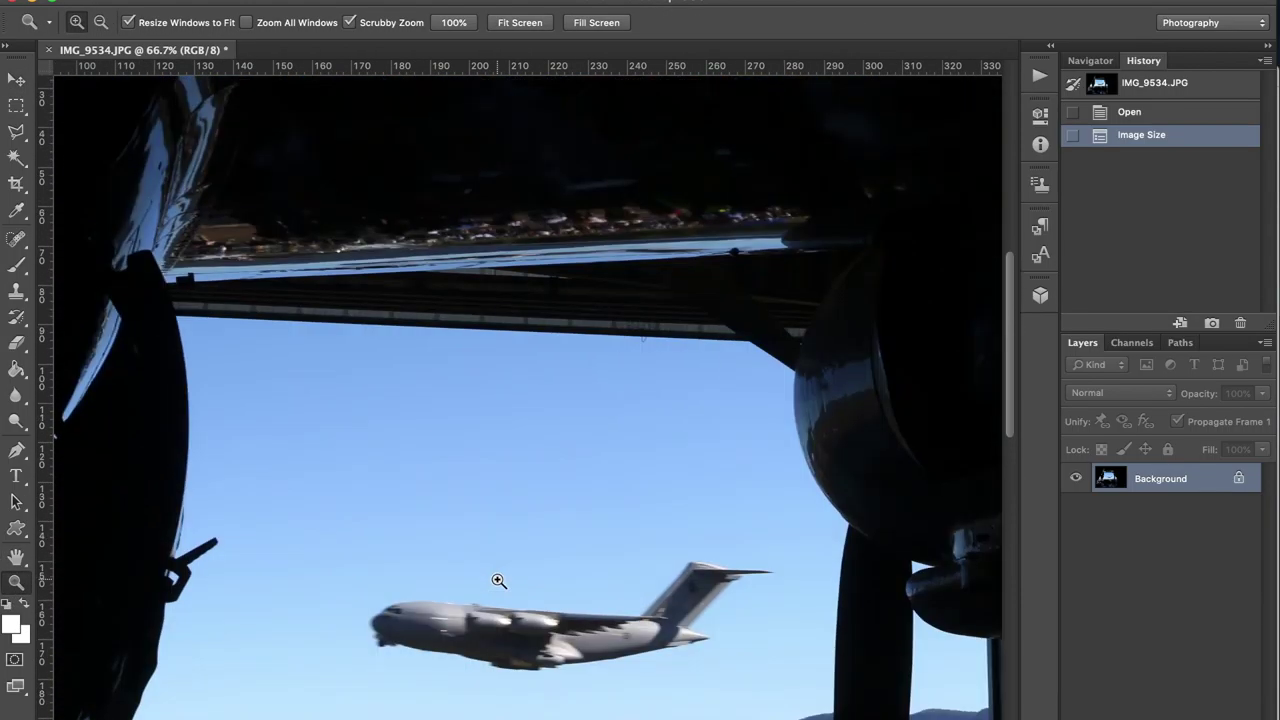
key("super+0")
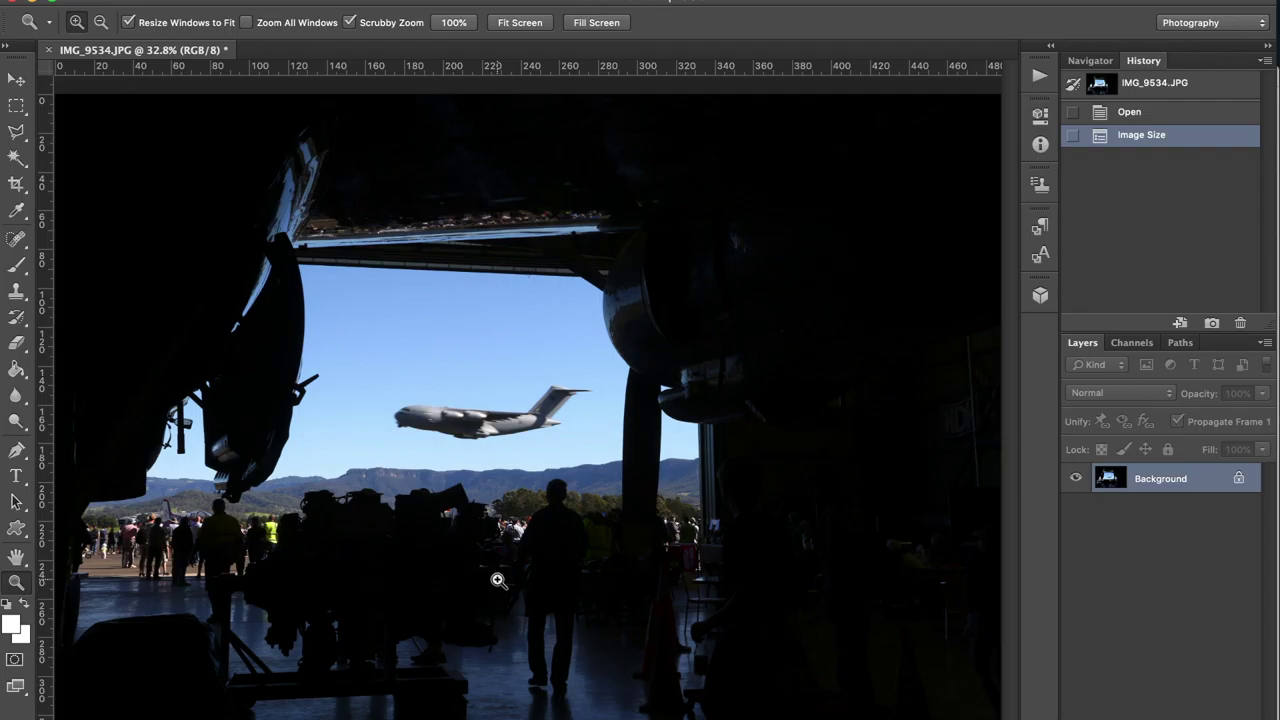
left_click(451, 166)
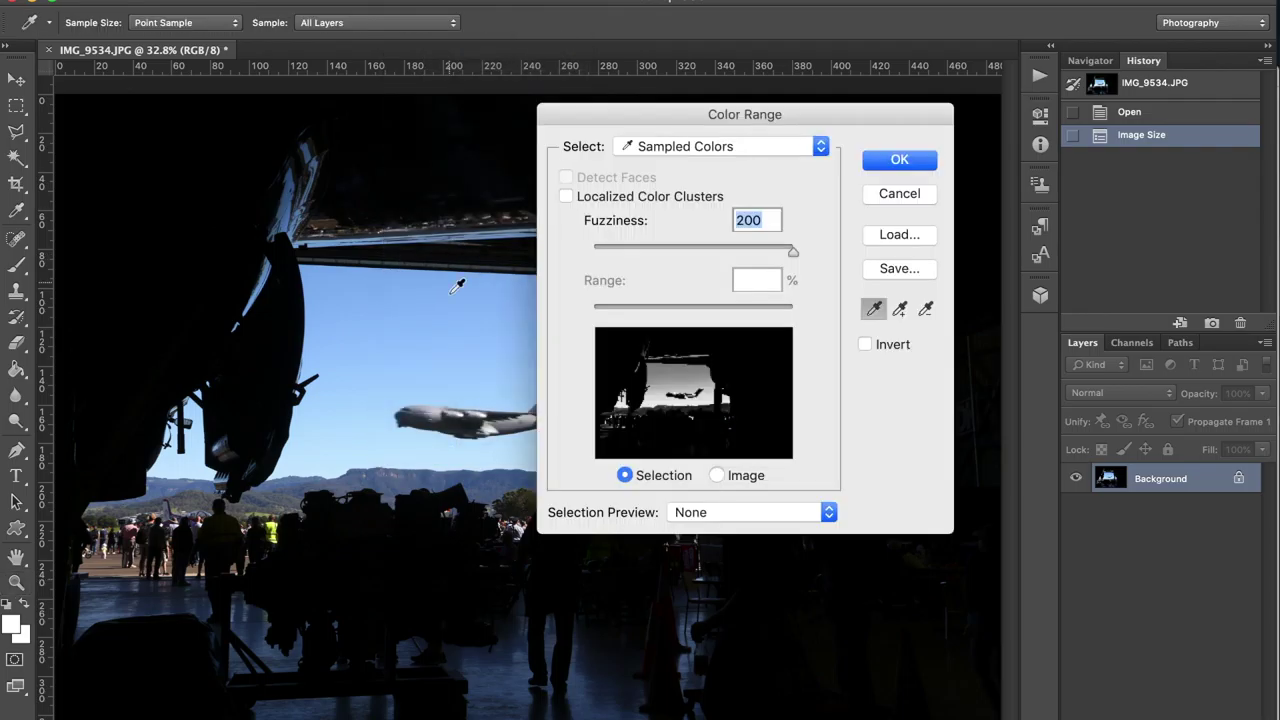
left_click(456, 385)
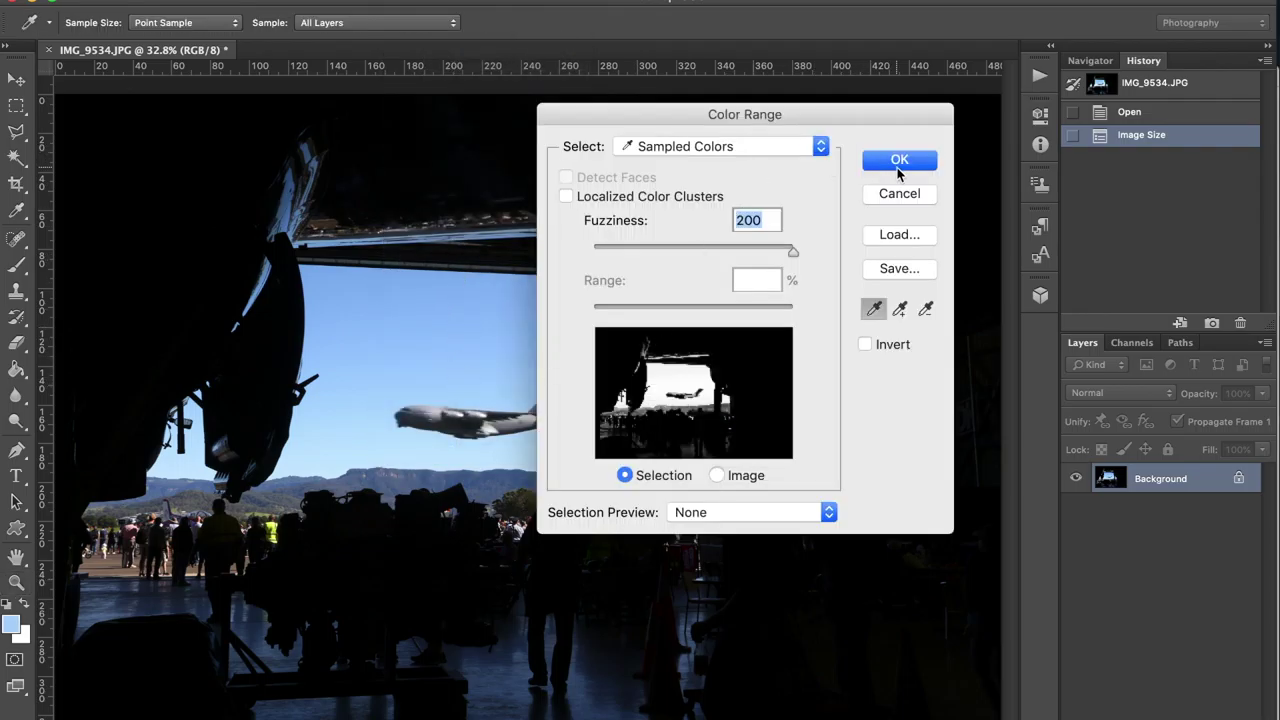
left_click(899, 161)
left_click(443, 48)
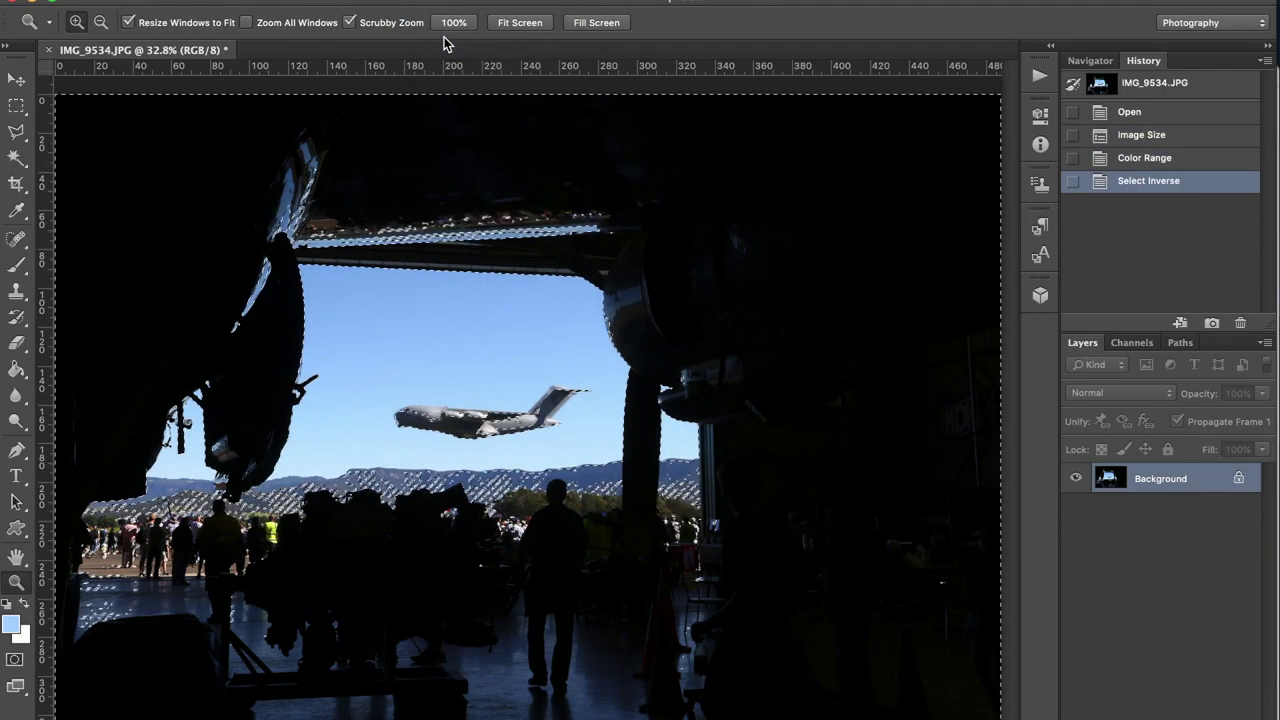
- Feather the inverted selection by 111 pixels
left_click(425, 1)
mouse_move(471, 219)
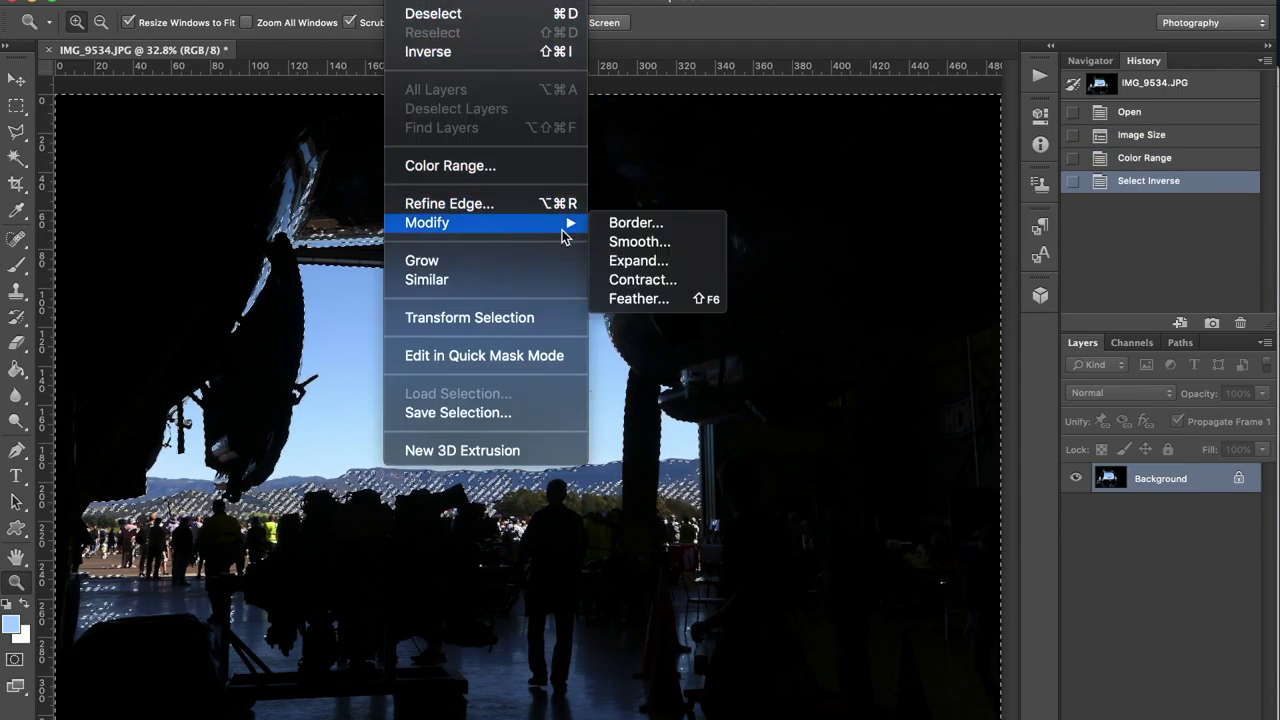
left_click(630, 298)
type("111")
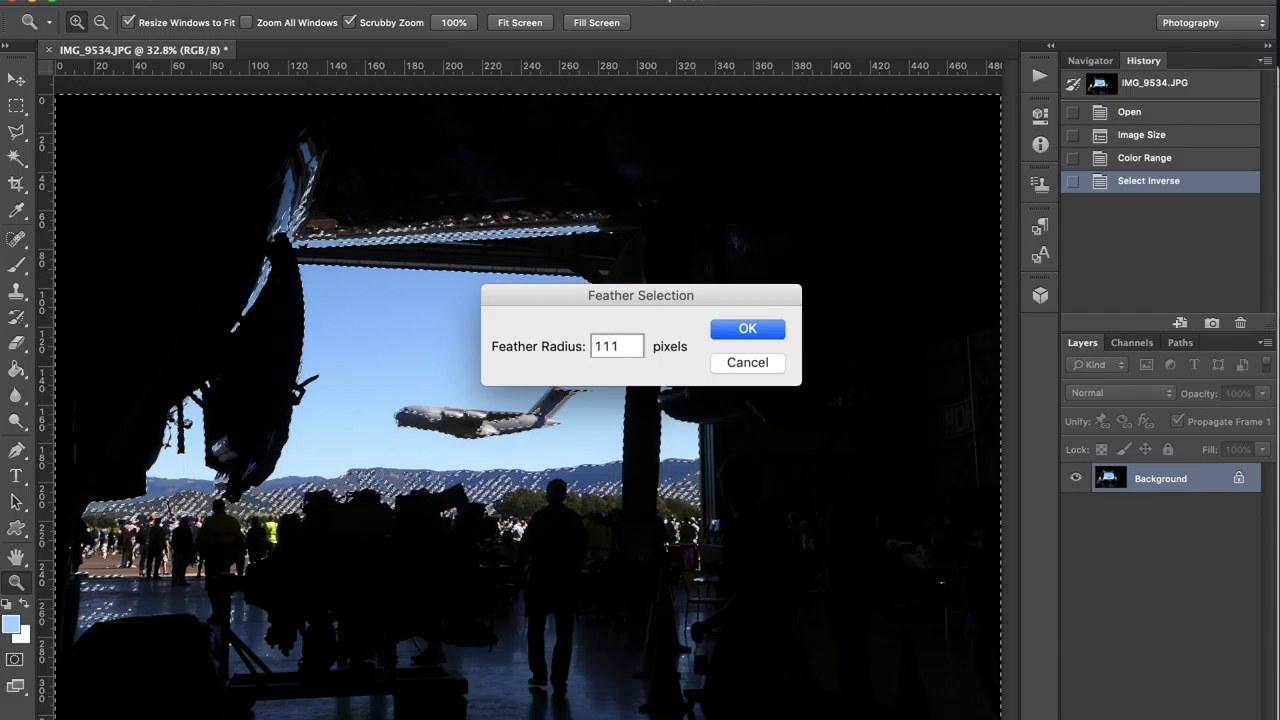
key("Return")
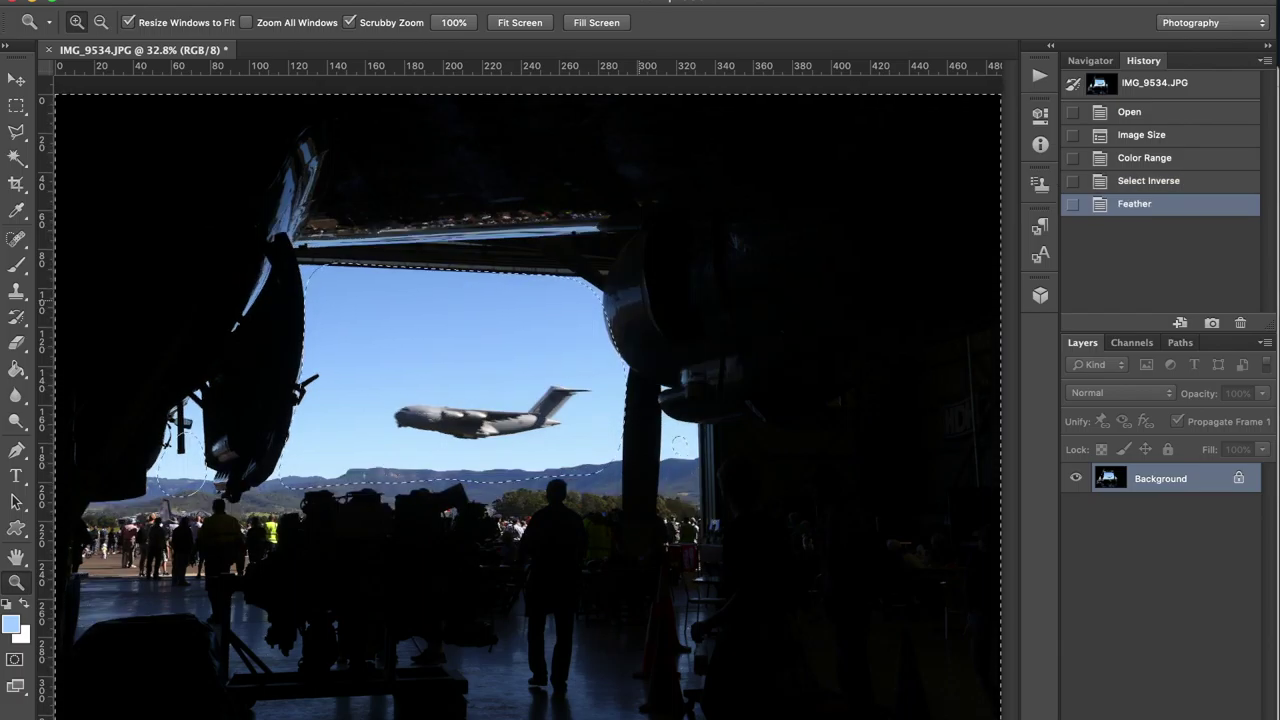
- Brighten the selected dark areas with Levels, setting the white input to 207 and midtones to 1.32, and deselect
key("ctrl+l")
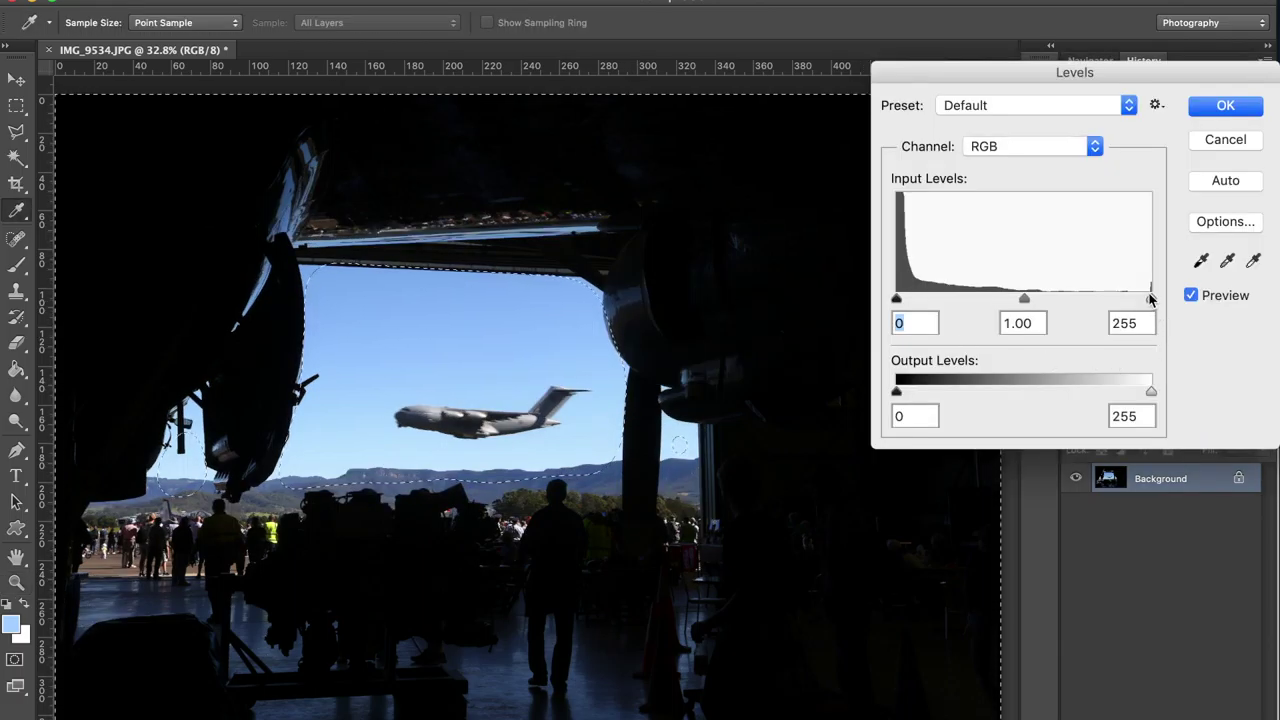
left_click_drag(1150, 298, 1103, 298)
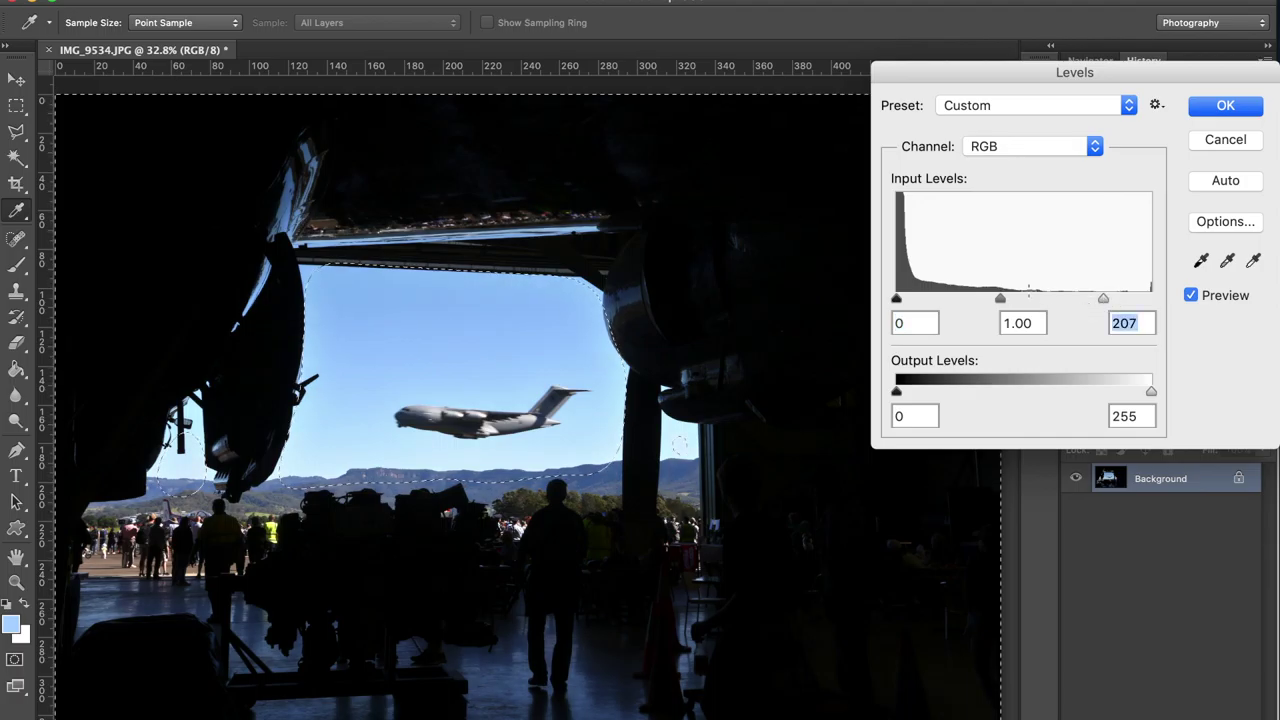
left_click_drag(1000, 298, 981, 298)
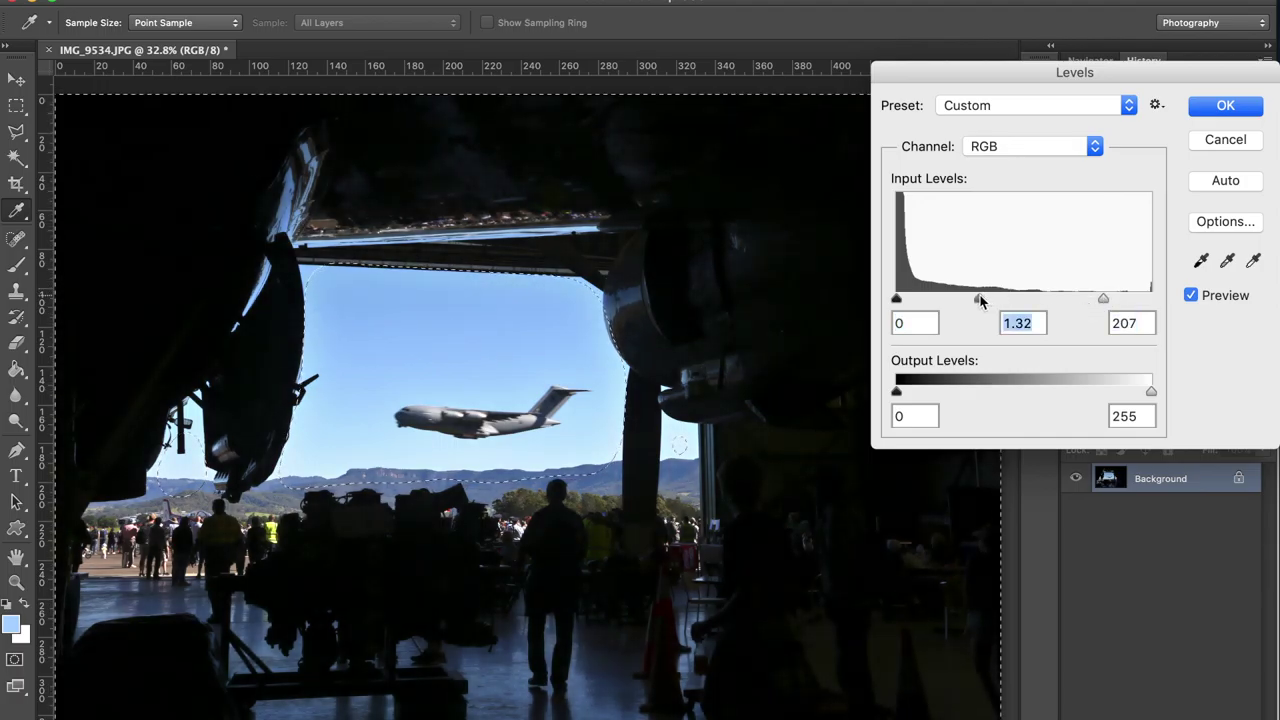
left_click(1226, 105)
key("m")
key("ctrl+d")
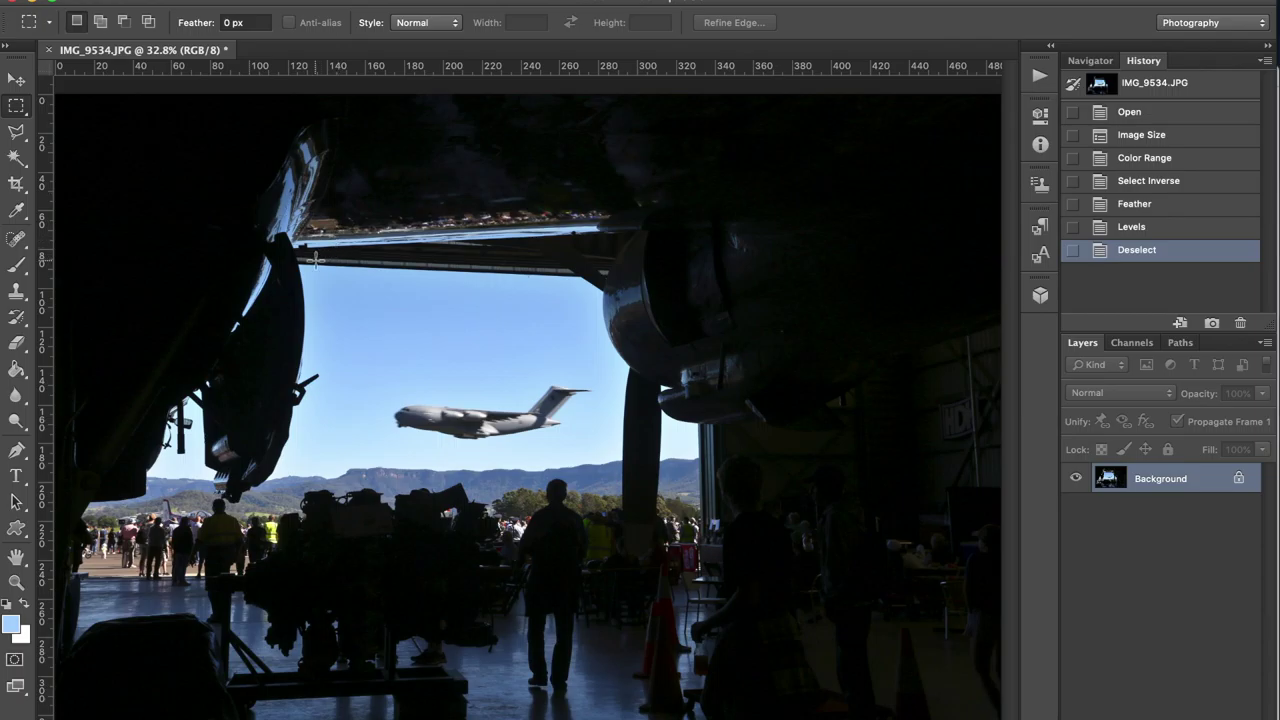
- Select the sky again with Color Range using sampled colors at fuzziness 200, and invert the selection
left_click(440, 1)
left_click(446, 168)
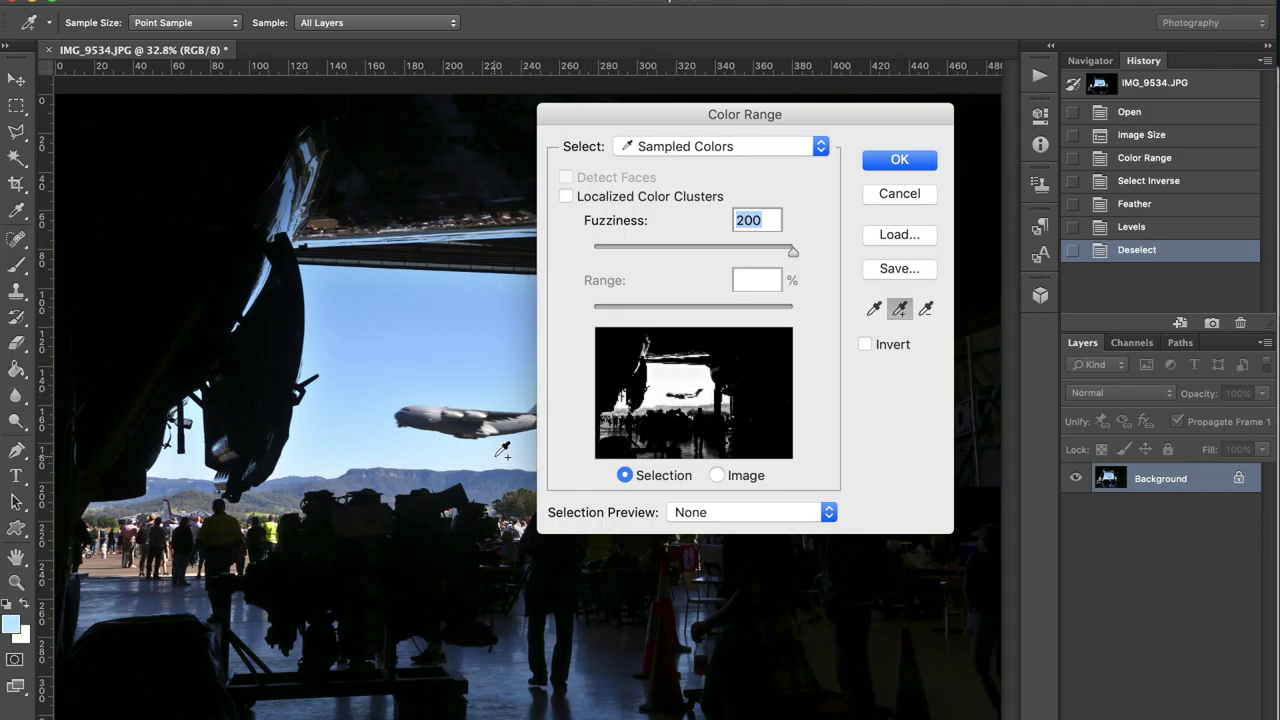
left_click(488, 364)
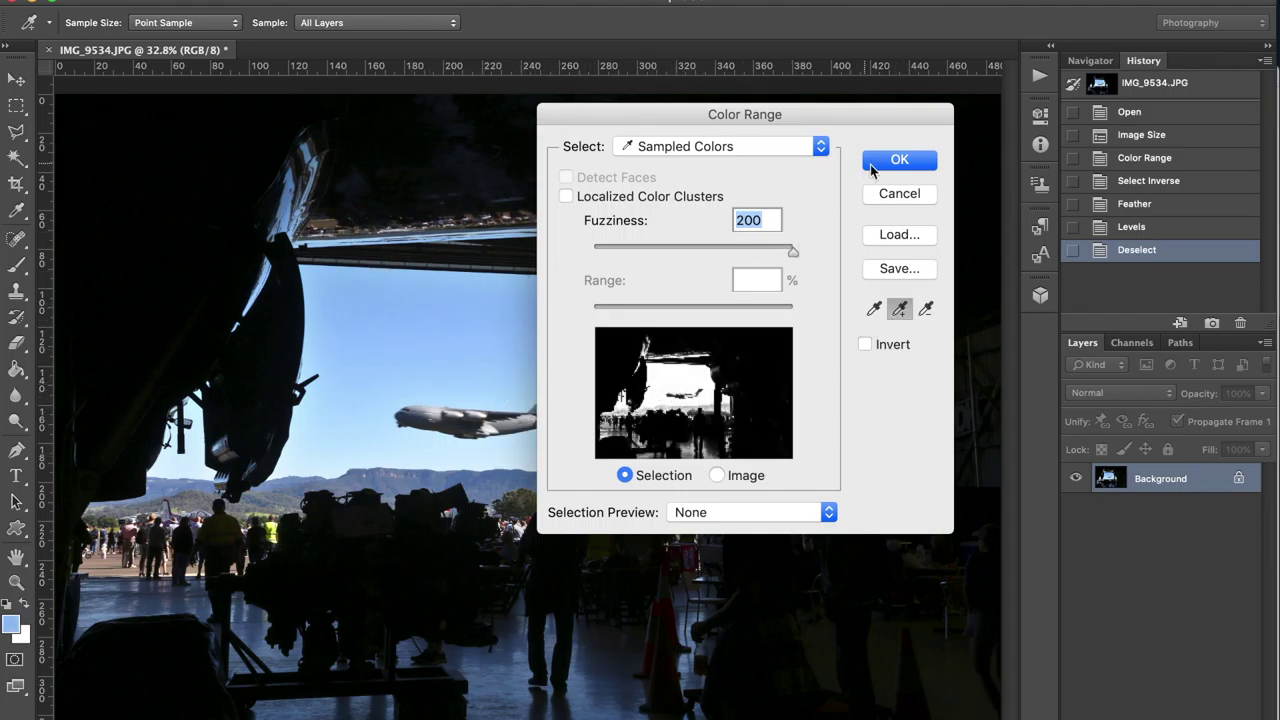
left_click(871, 165)
left_click(440, 1)
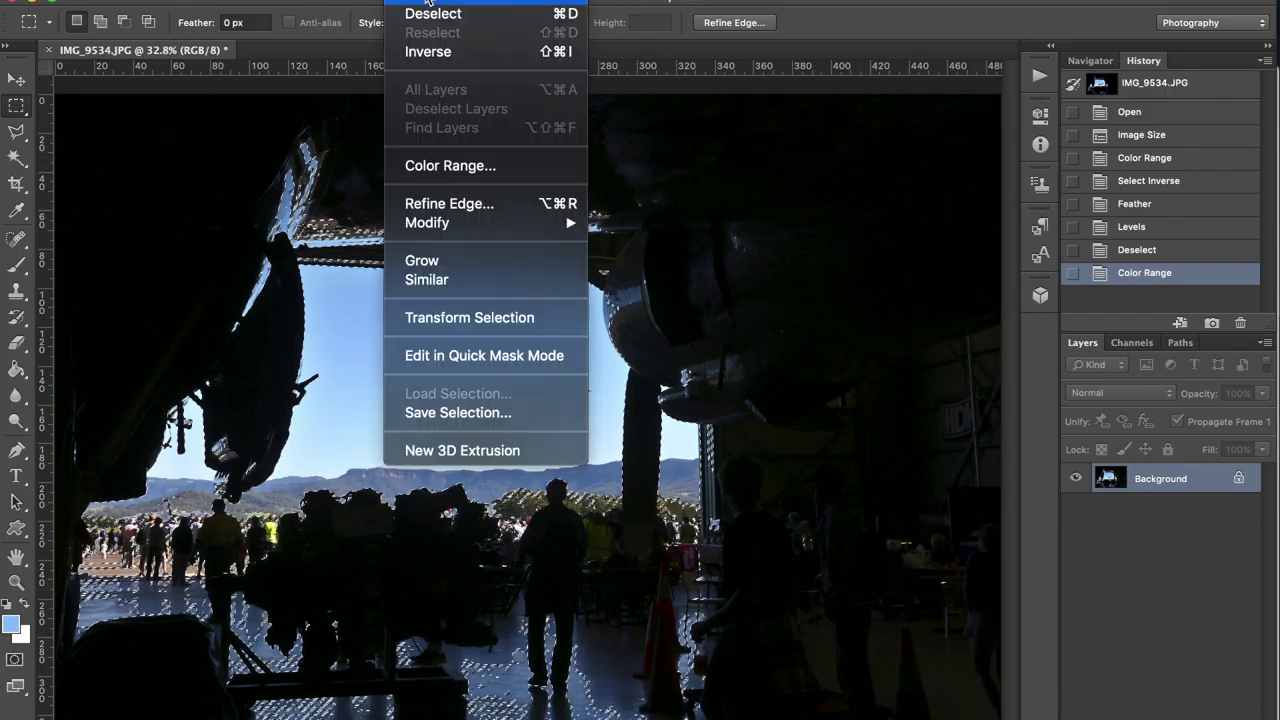
left_click(431, 52)
- Feather the inverted selection of the dark areas by 222 pixels
left_click(440, 1)
mouse_move(466, 223)
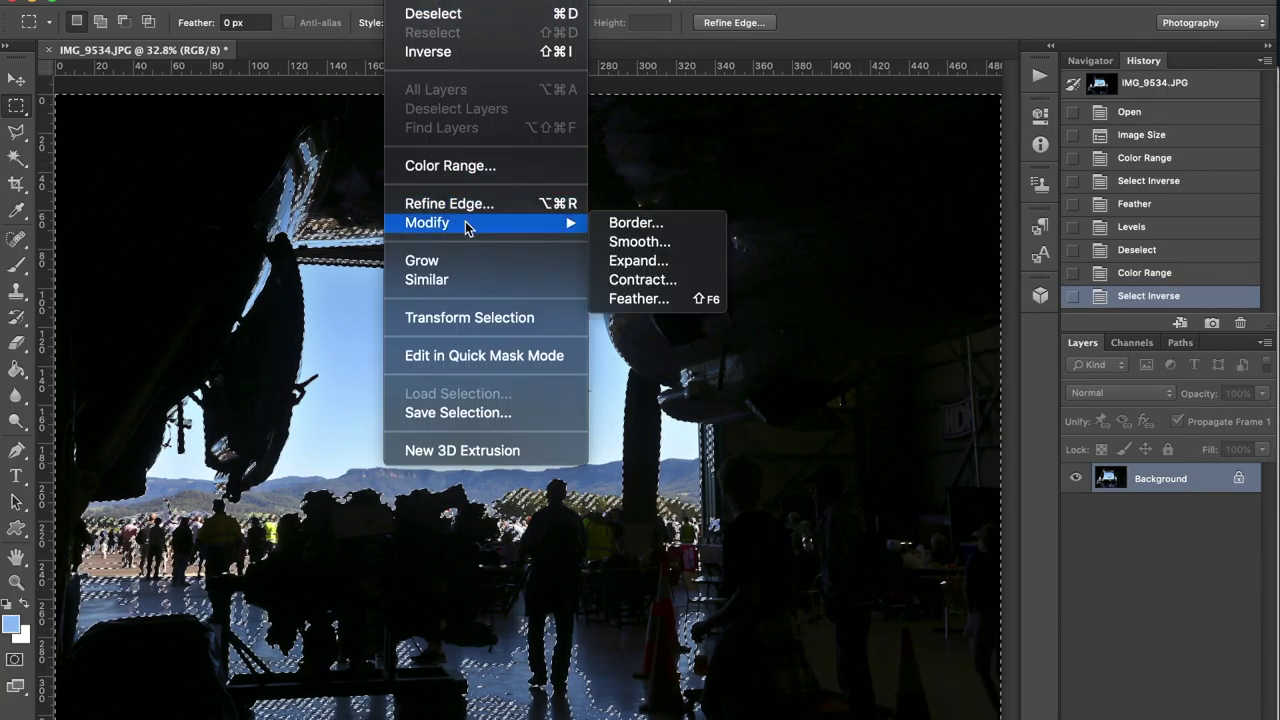
left_click(635, 299)
type("222")
key("Return")
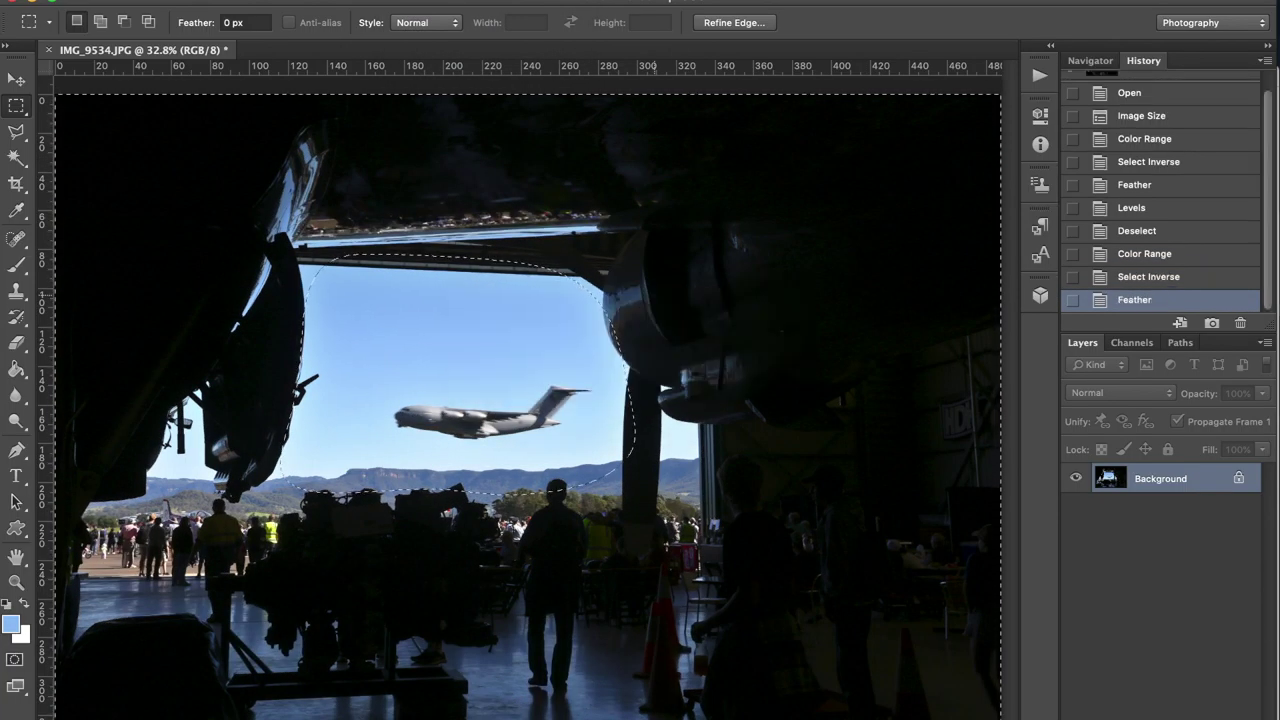
- Brighten the feathered dark areas with Levels by lowering the white input and raising the midtones, and deselect
key("ctrl+l")
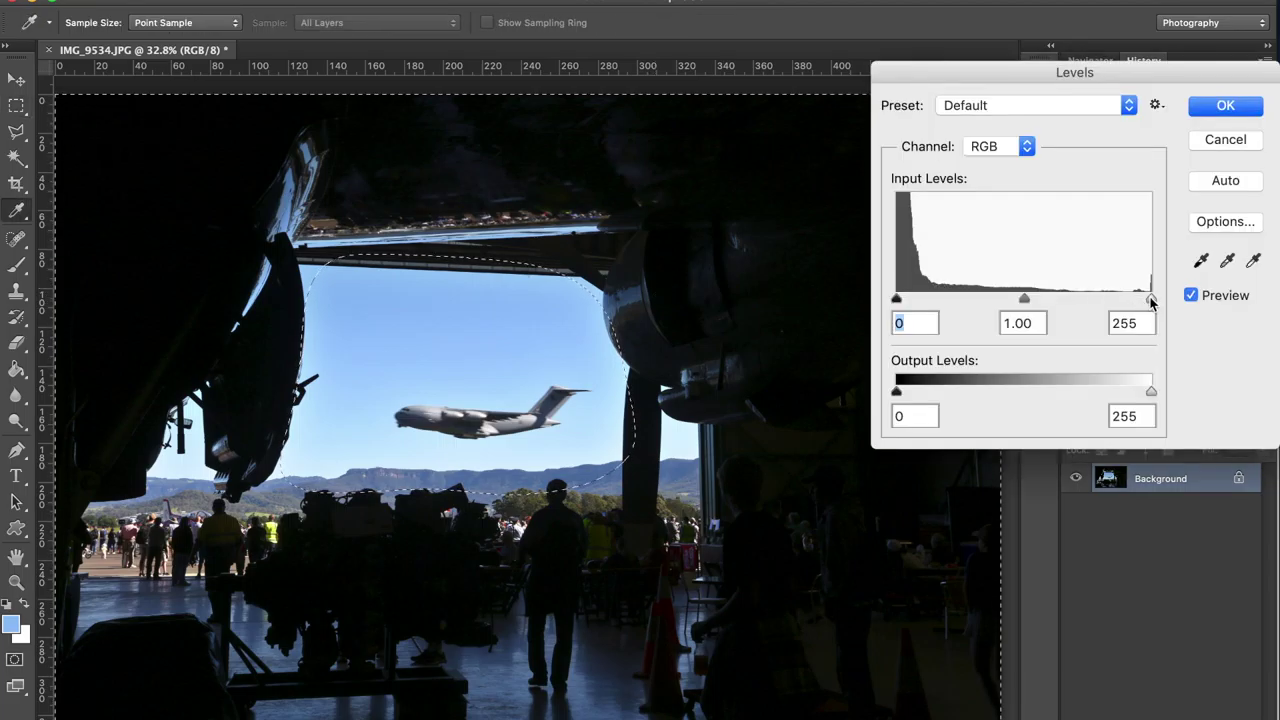
left_click_drag(1150, 300, 1103, 296)
left_click_drag(1000, 298, 983, 298)
key("Return")
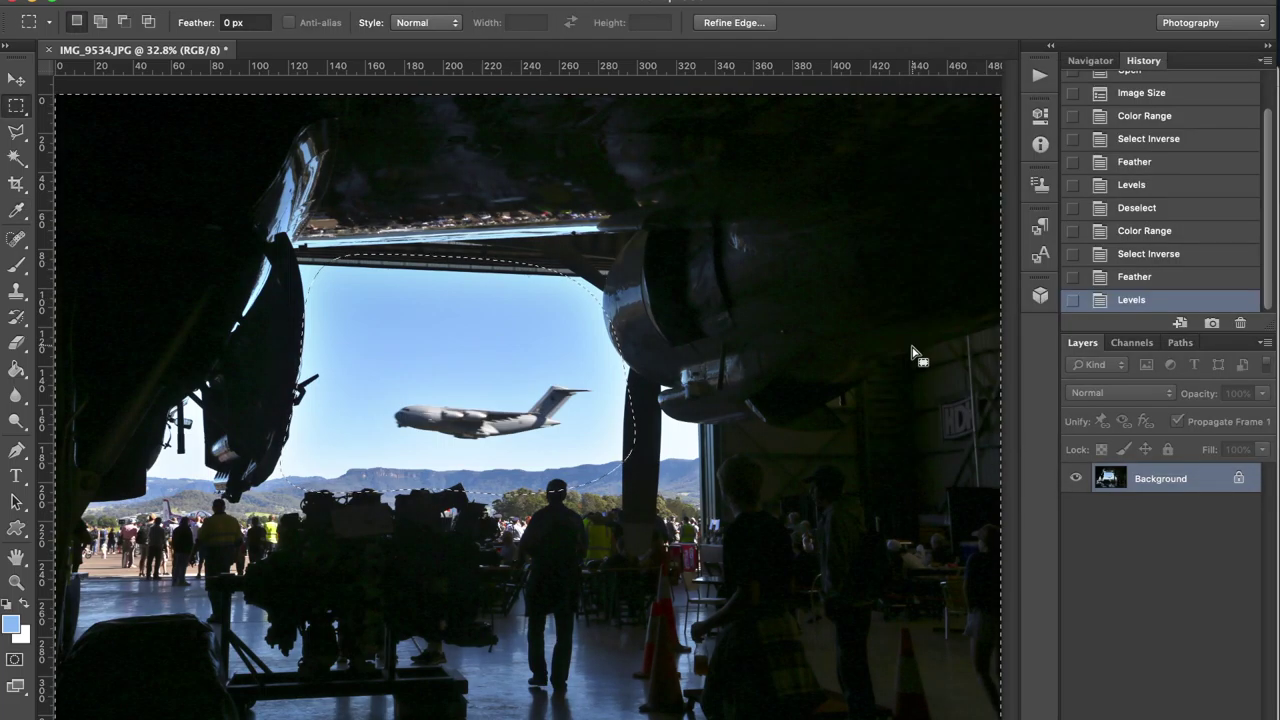
key("super+d")
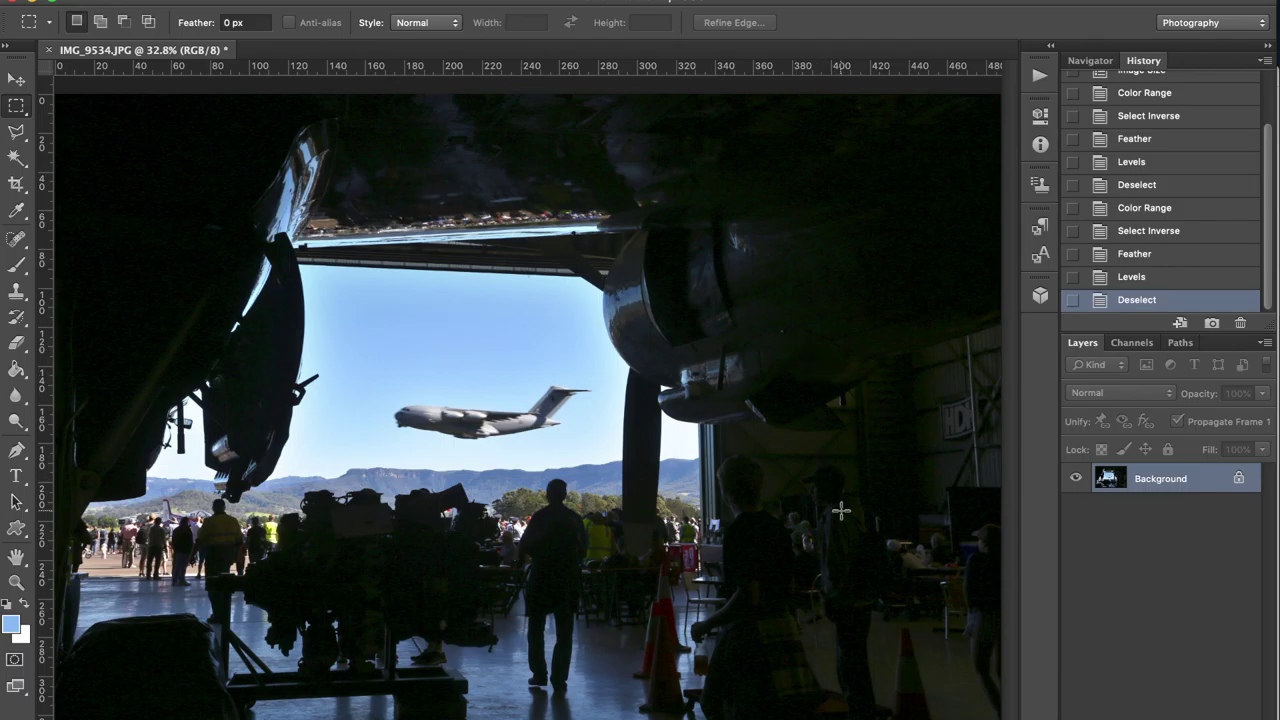
- Lasso the whole right-hand part of the photo beyond the aircraft engine and feather the selection by 222 pixels
left_click_drag(16, 131, 85, 127)
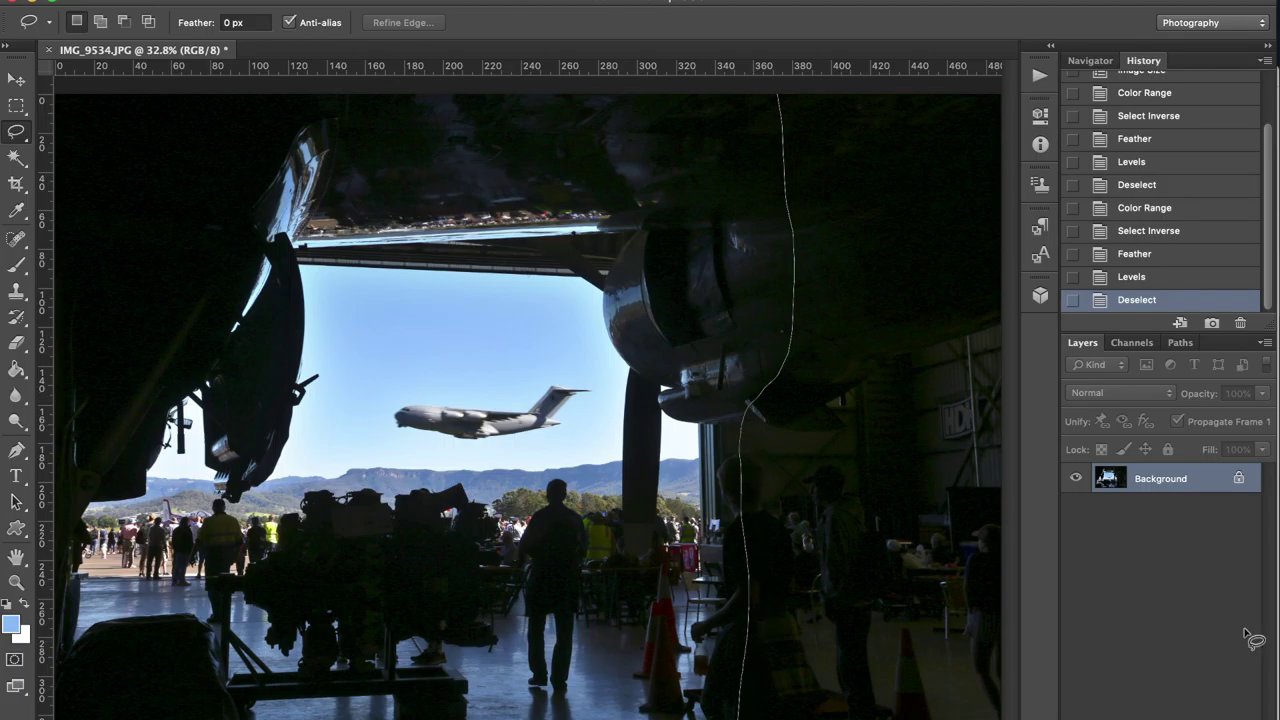
left_click_drag(1044, 90, 943, 90)
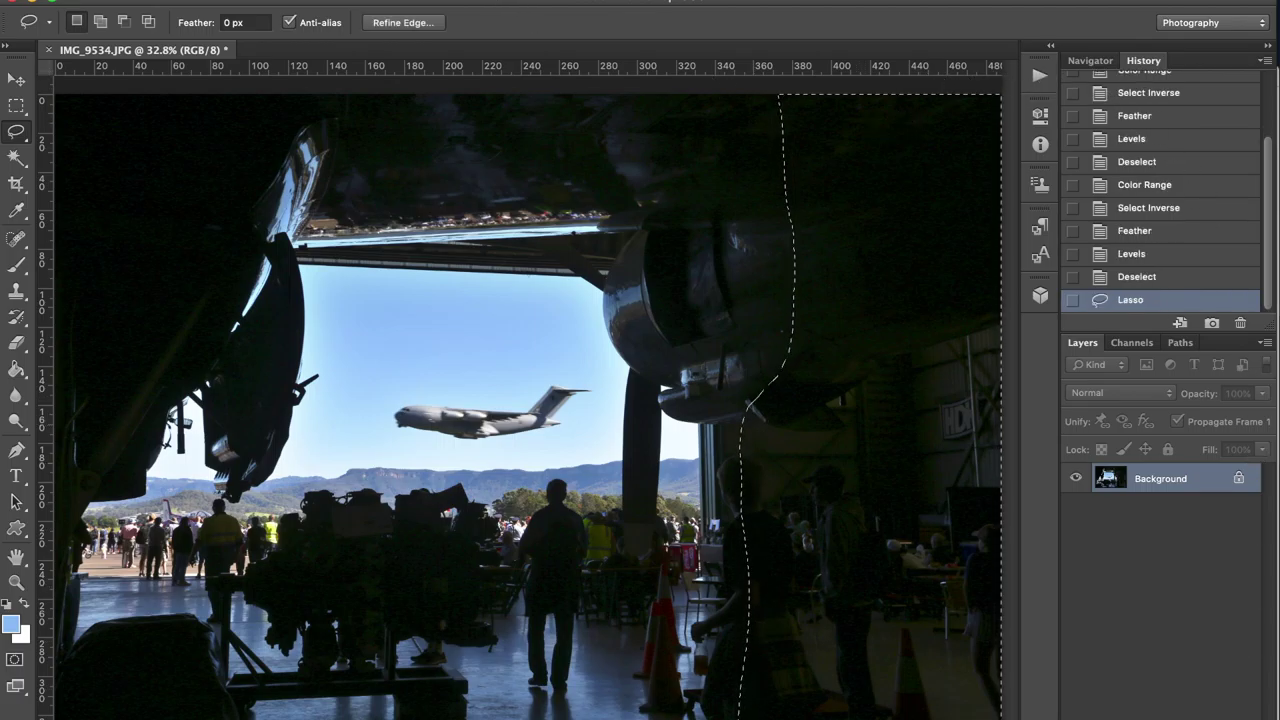
left_click(408, 1)
mouse_move(457, 222)
left_click(638, 300)
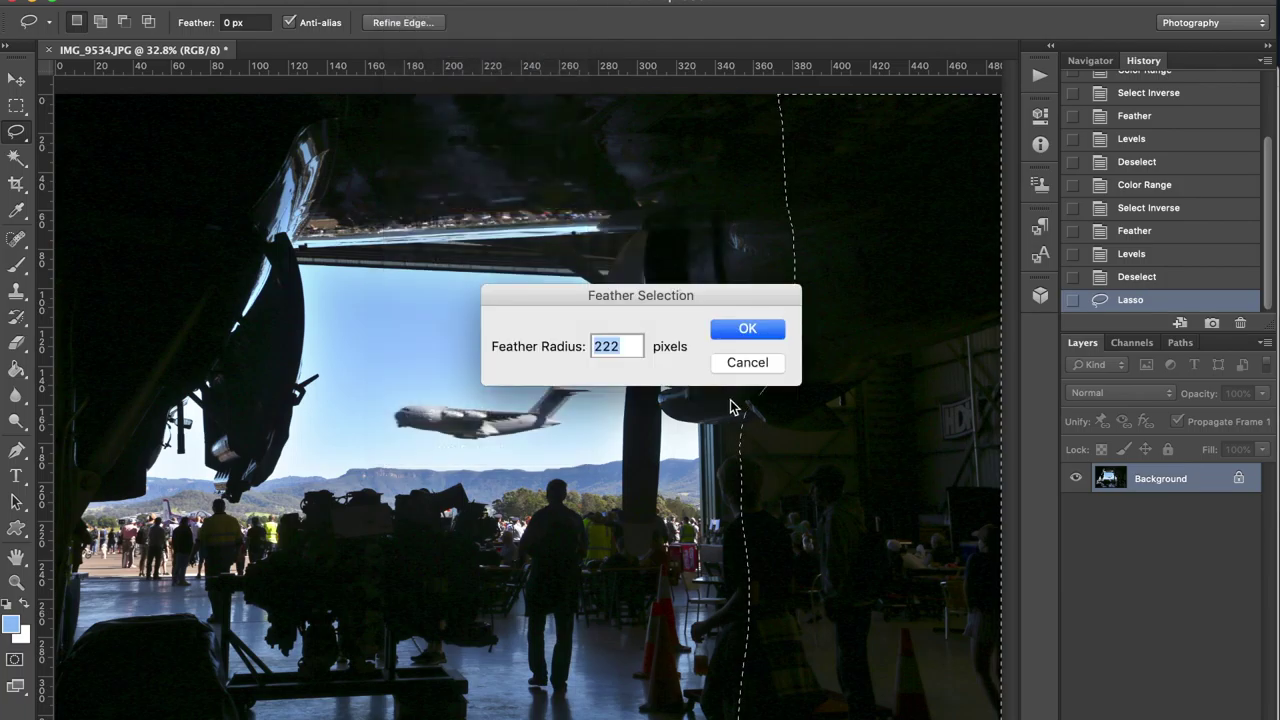
left_click(747, 330)
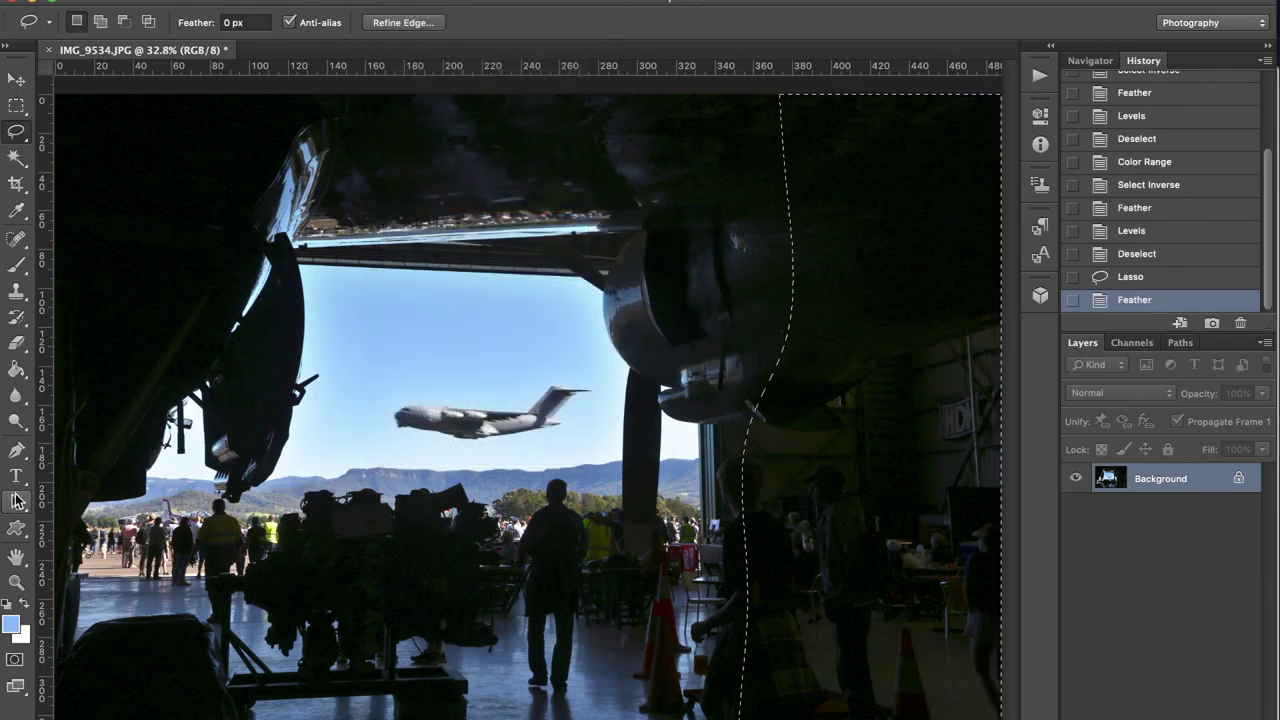
- Darken the feathered right-hand area to black with Levels, setting the black input to 13 and midtones to 0.09, and deselect
key("ctrl+l")
left_click_drag(1000, 72, 258, 74)
left_click_drag(155, 301, 167, 302)
left_click_drag(287, 301, 396, 308)
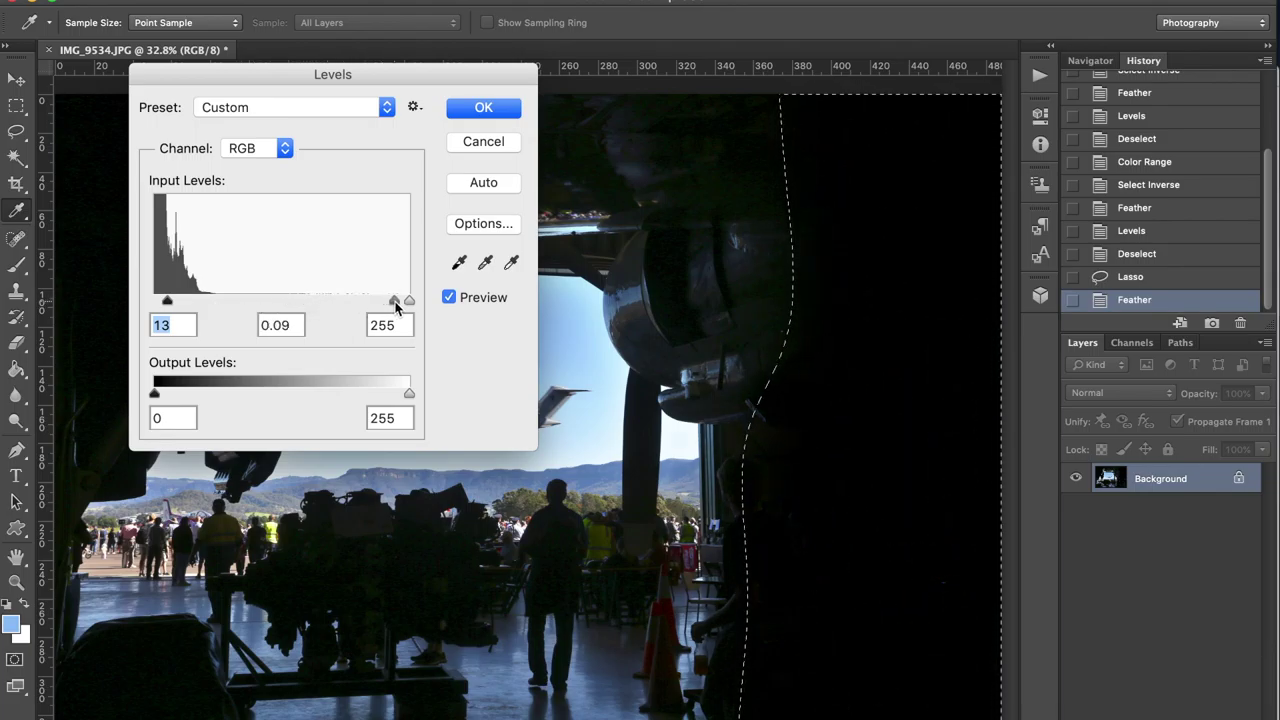
left_click(484, 108)
key("ctrl+d")
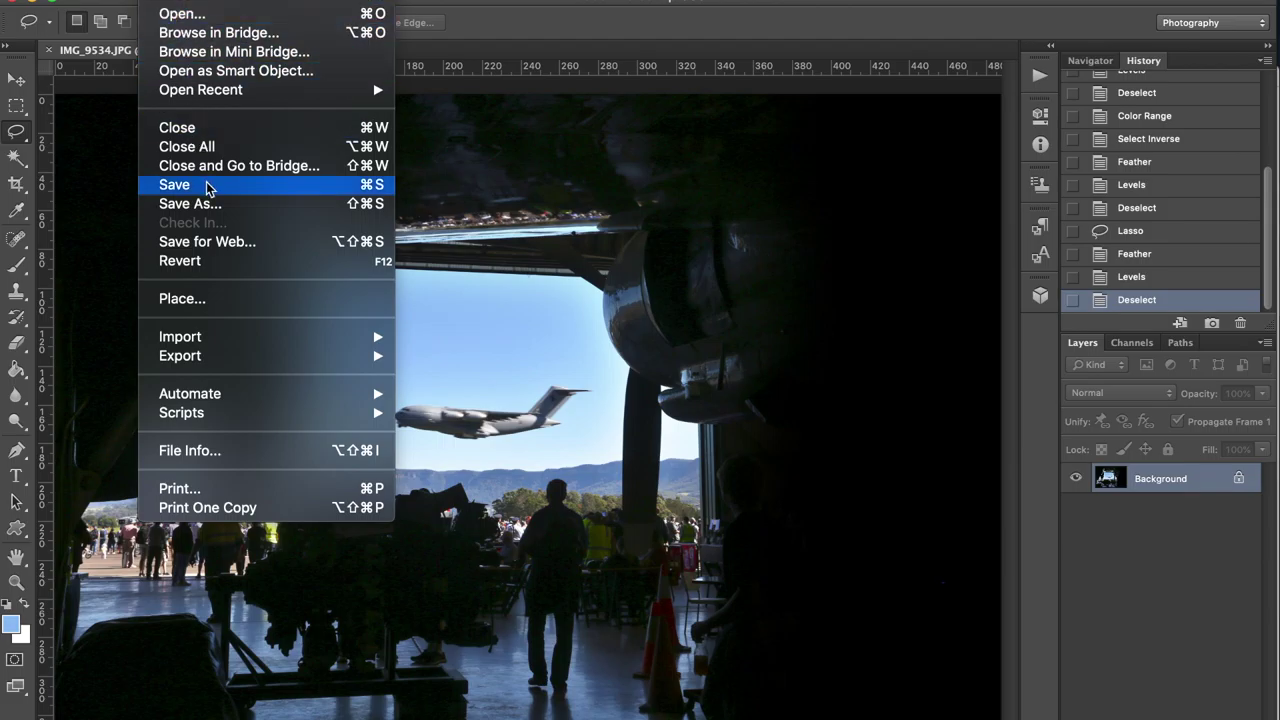
- Save the photo as Wol_dps.jpg in the Wol folder, as a JPEG at quality 12, and close it
left_click(227, 204)
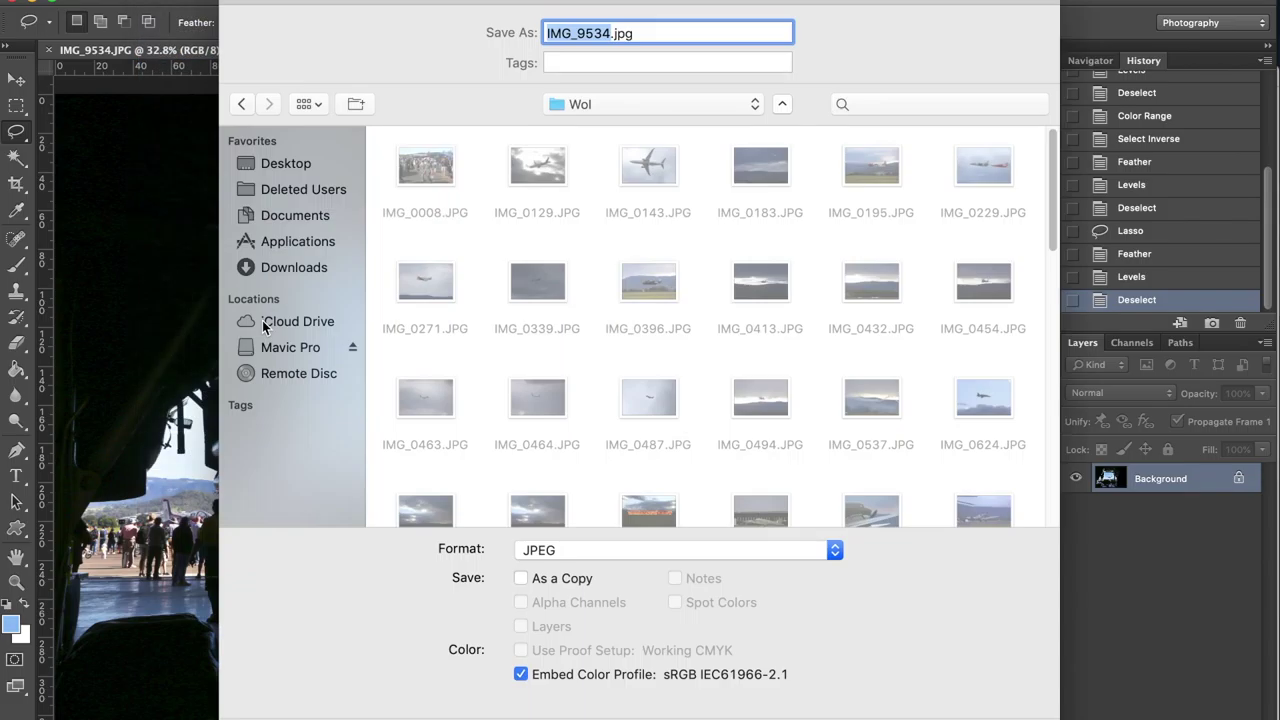
type("Wol_dps")
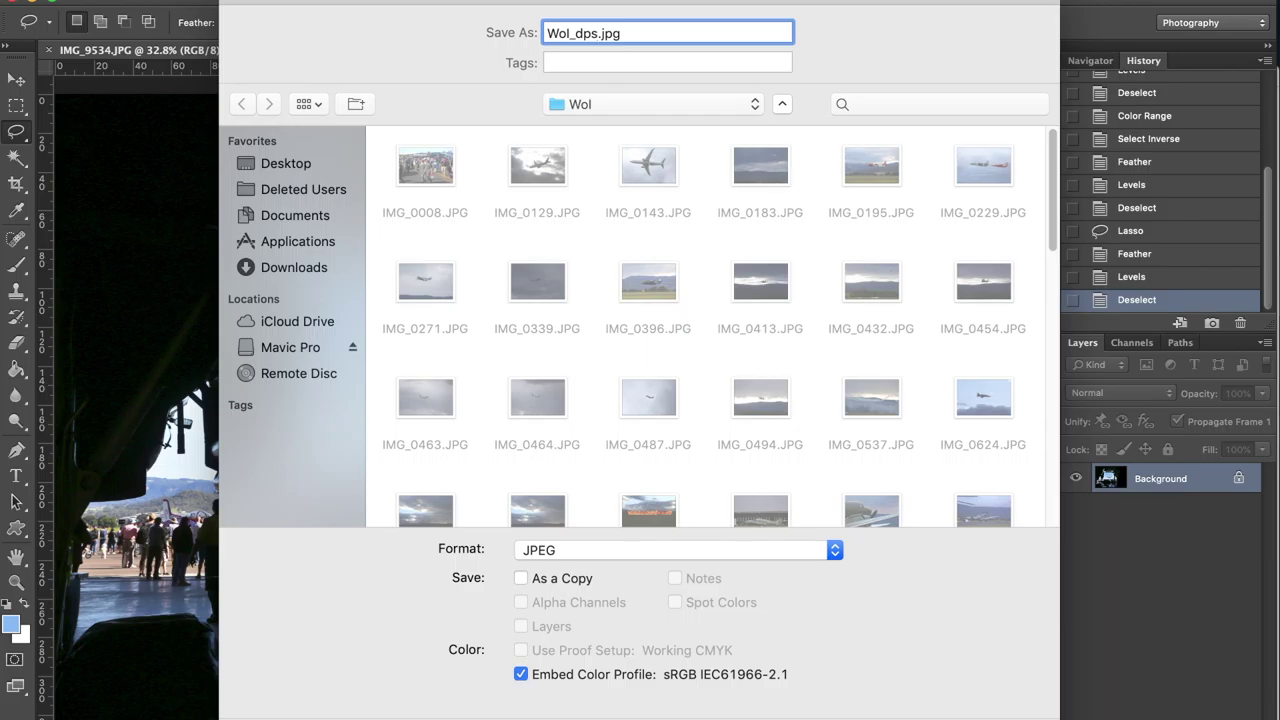
key("Return")
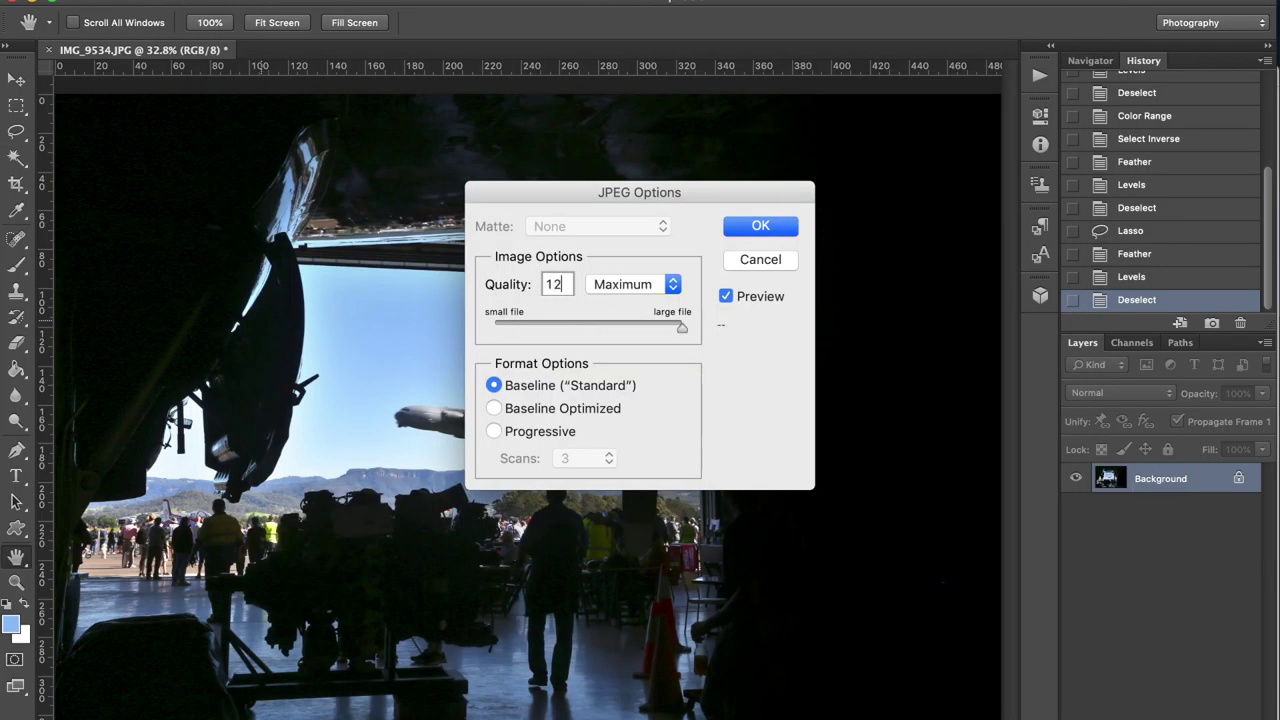
key("Return")
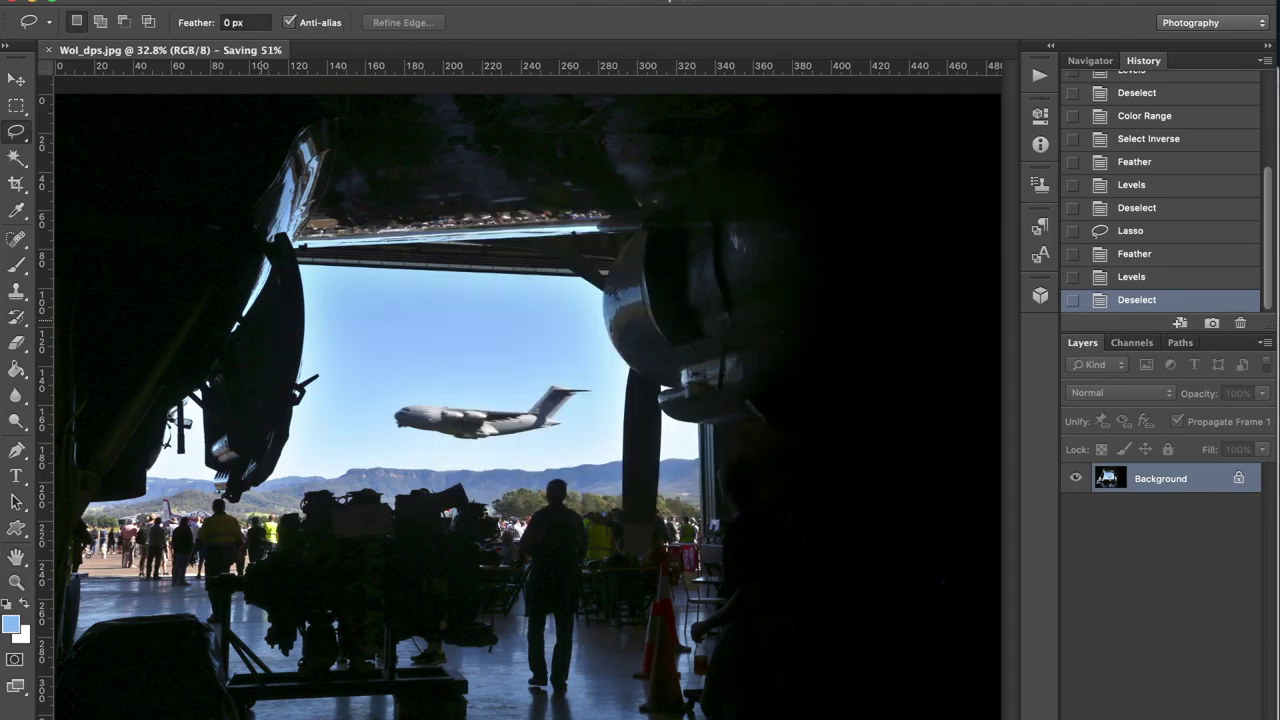
left_click(49, 50)
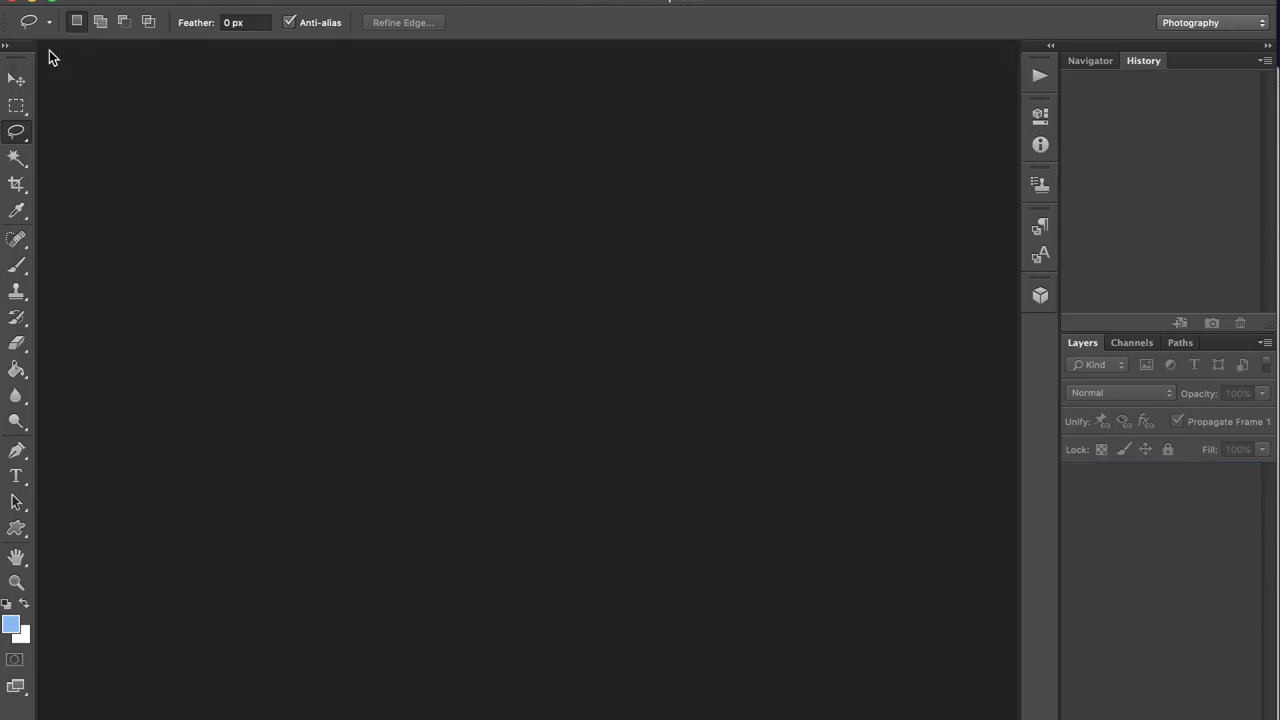
- Switch to InDesign and place Wol_dps.jpg from the CONTACT62 Wol folder into the selected full-spread picture frame
key("super+Tab")
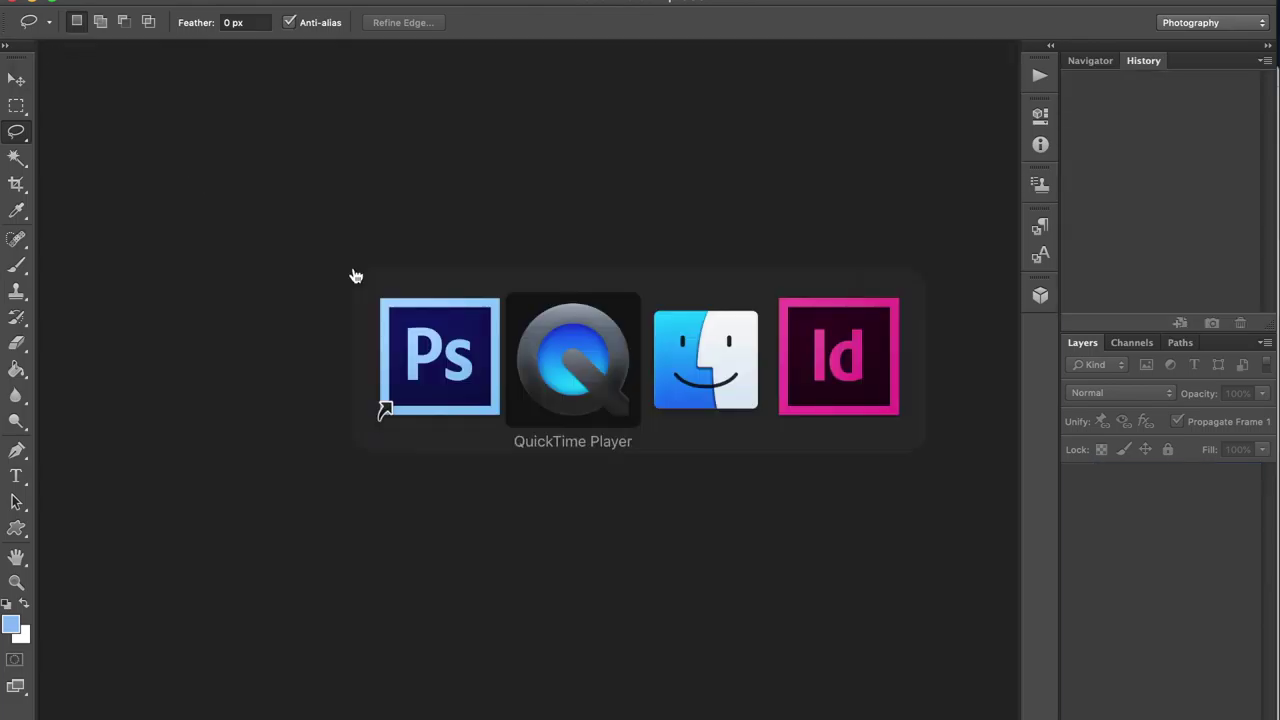
key("super+Tab")
key("super+Tab")
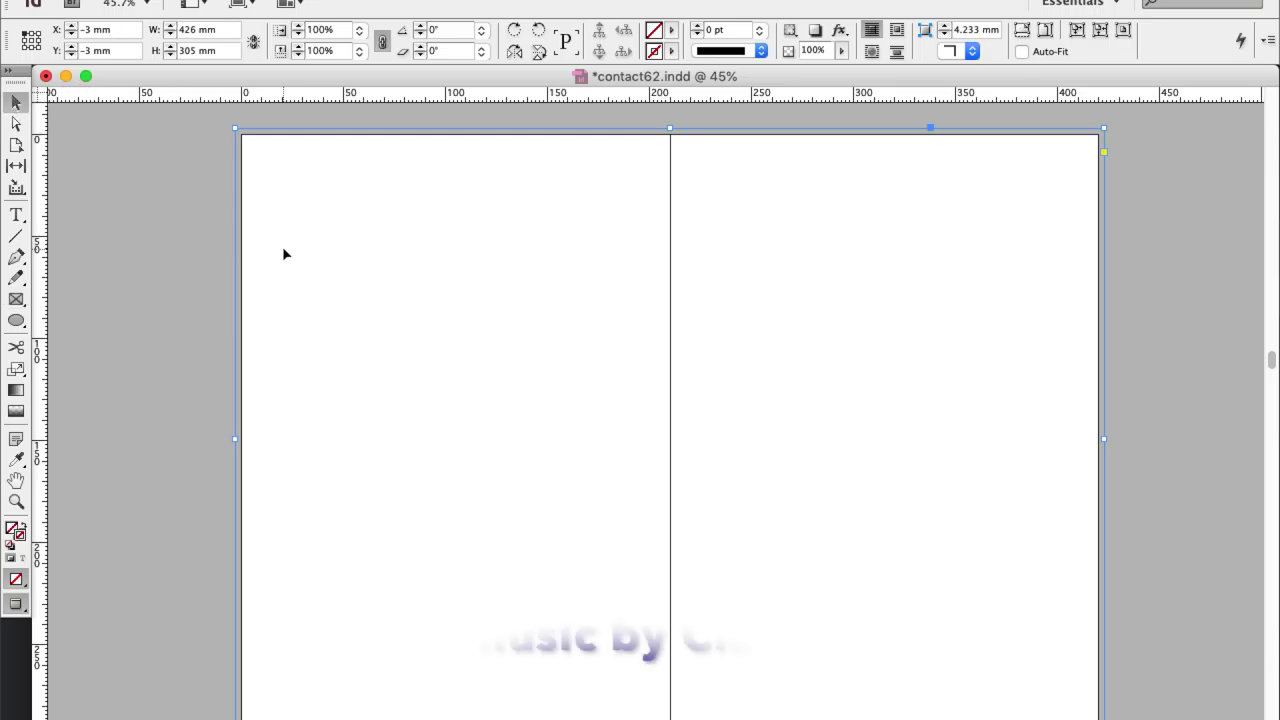
key("super+d")
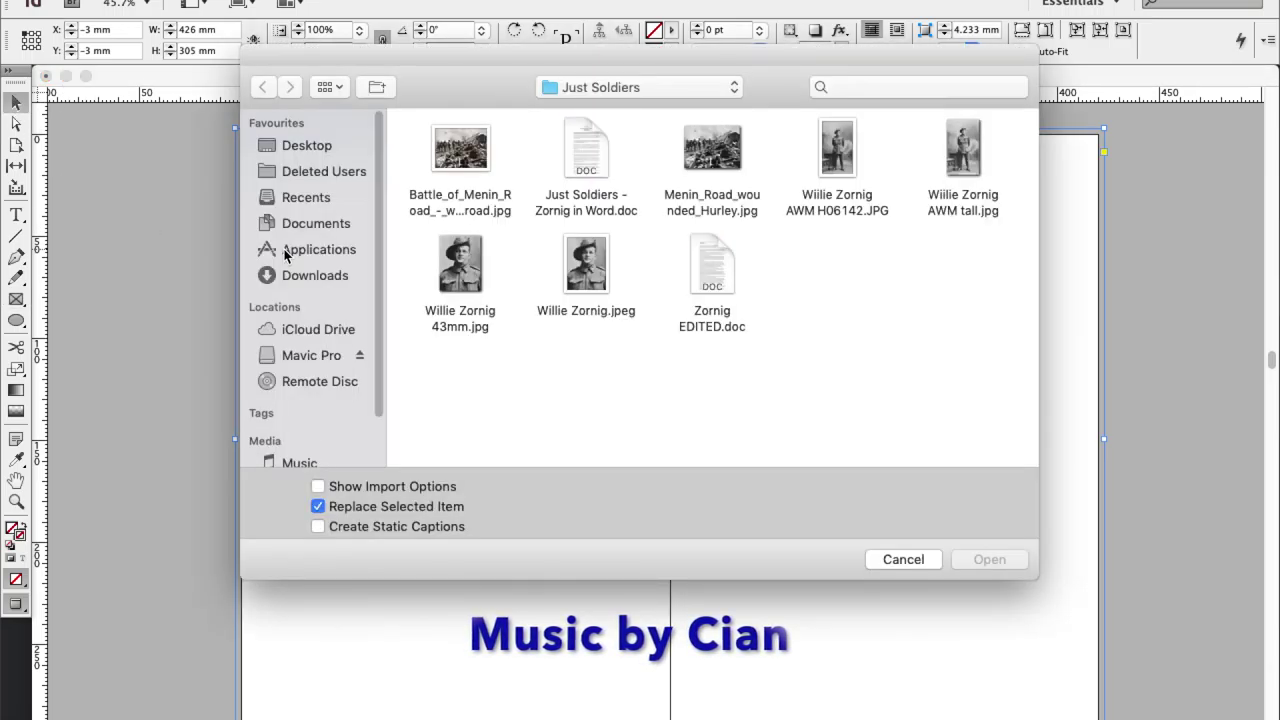
left_click(336, 148)
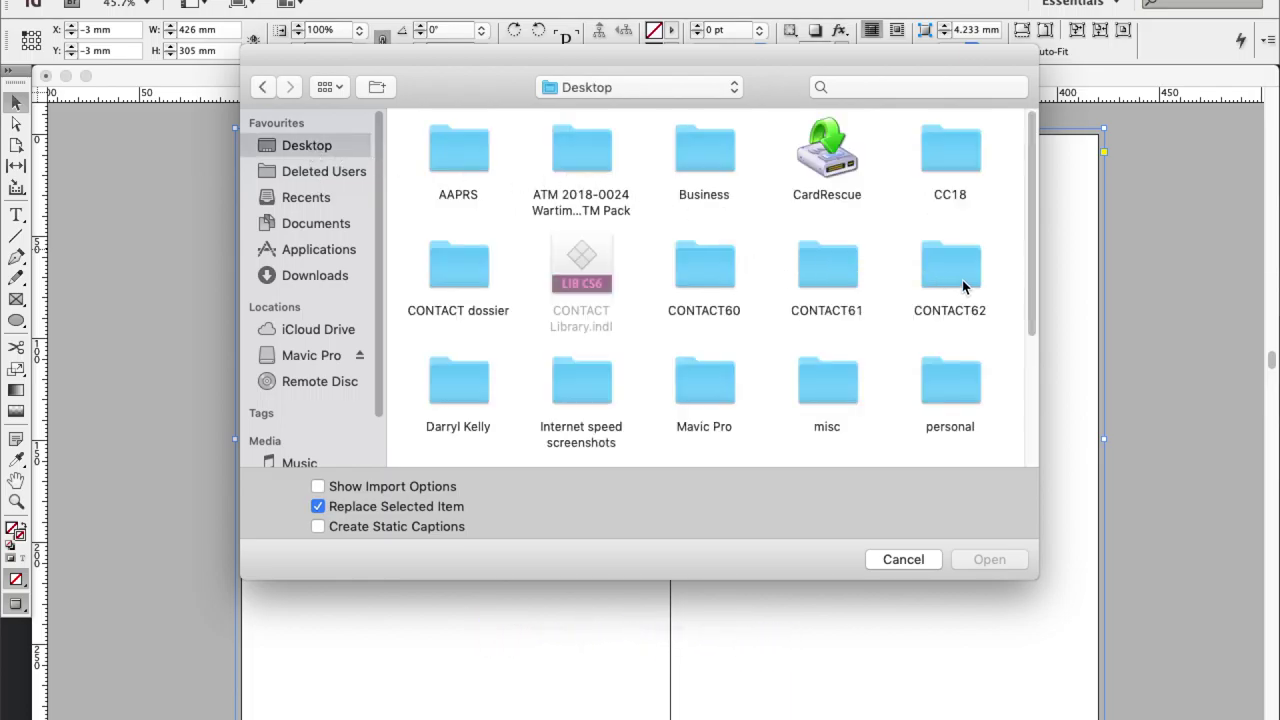
double_click(955, 270)
double_click(890, 155)
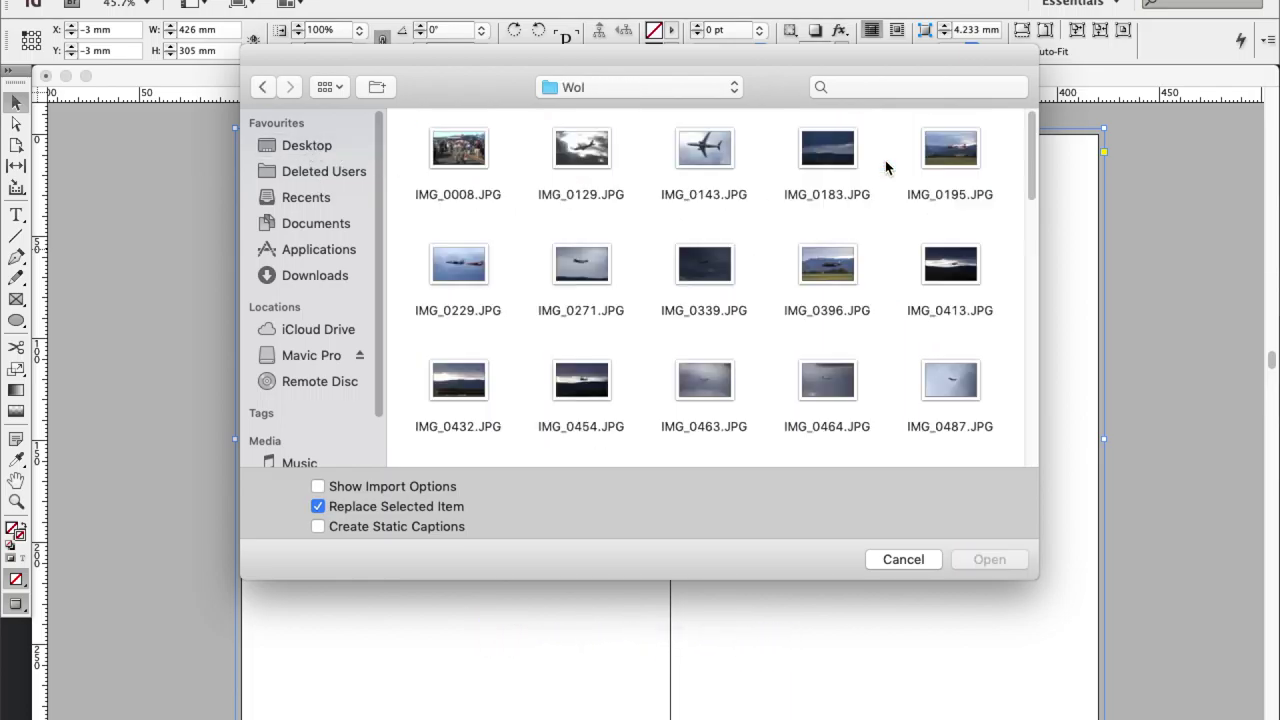
scroll(872, 250, "down", 15)
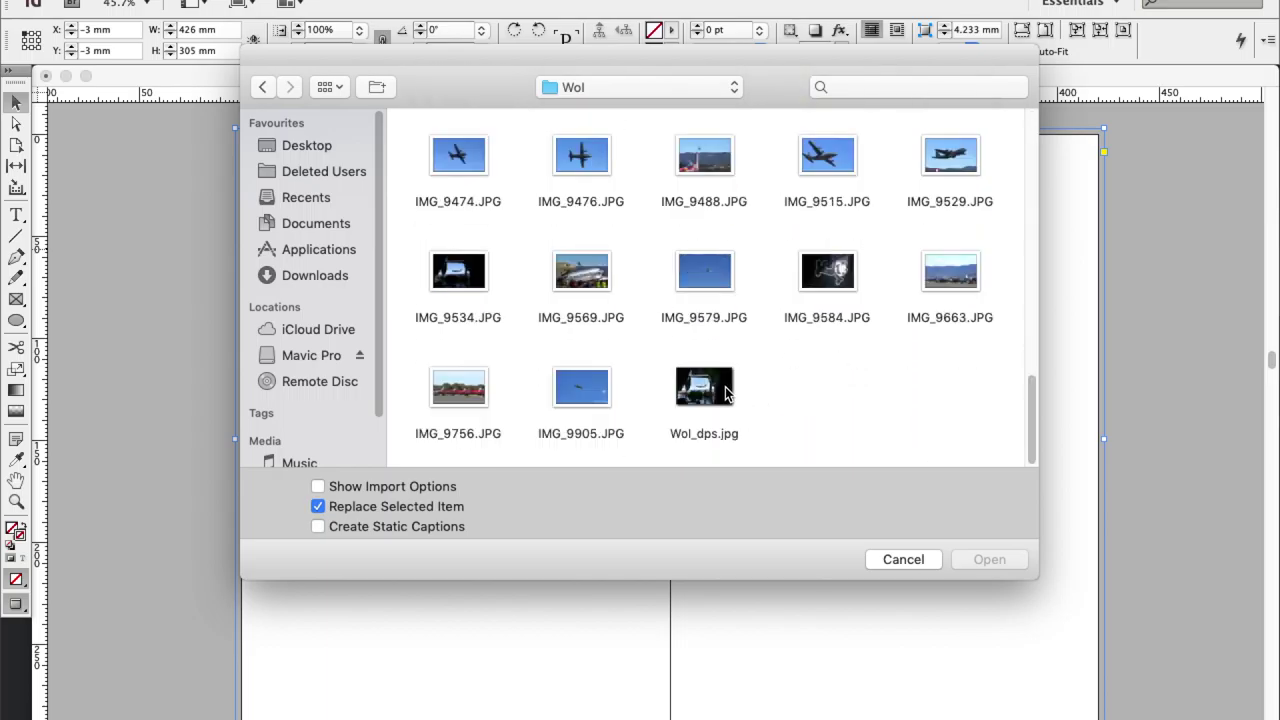
left_click(726, 393)
double_click(726, 393)
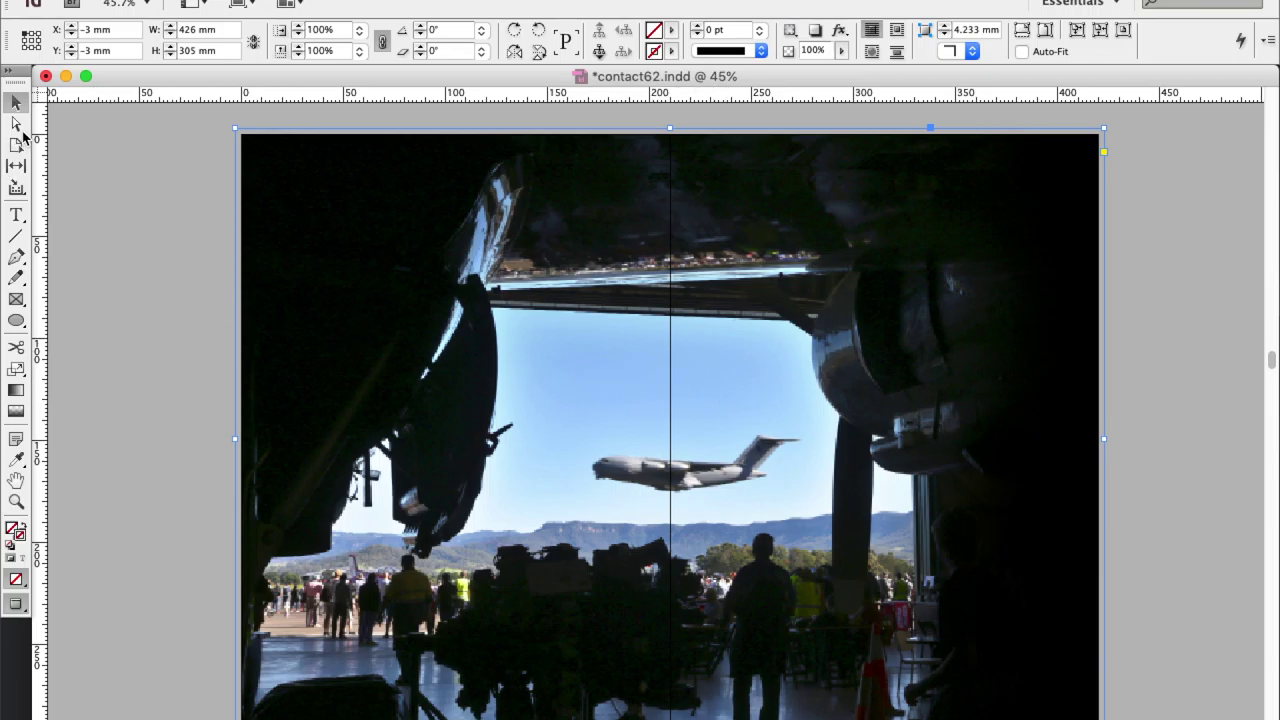
- Select the placed photo inside its frame and scale it down to 93%
left_click(254, 314)
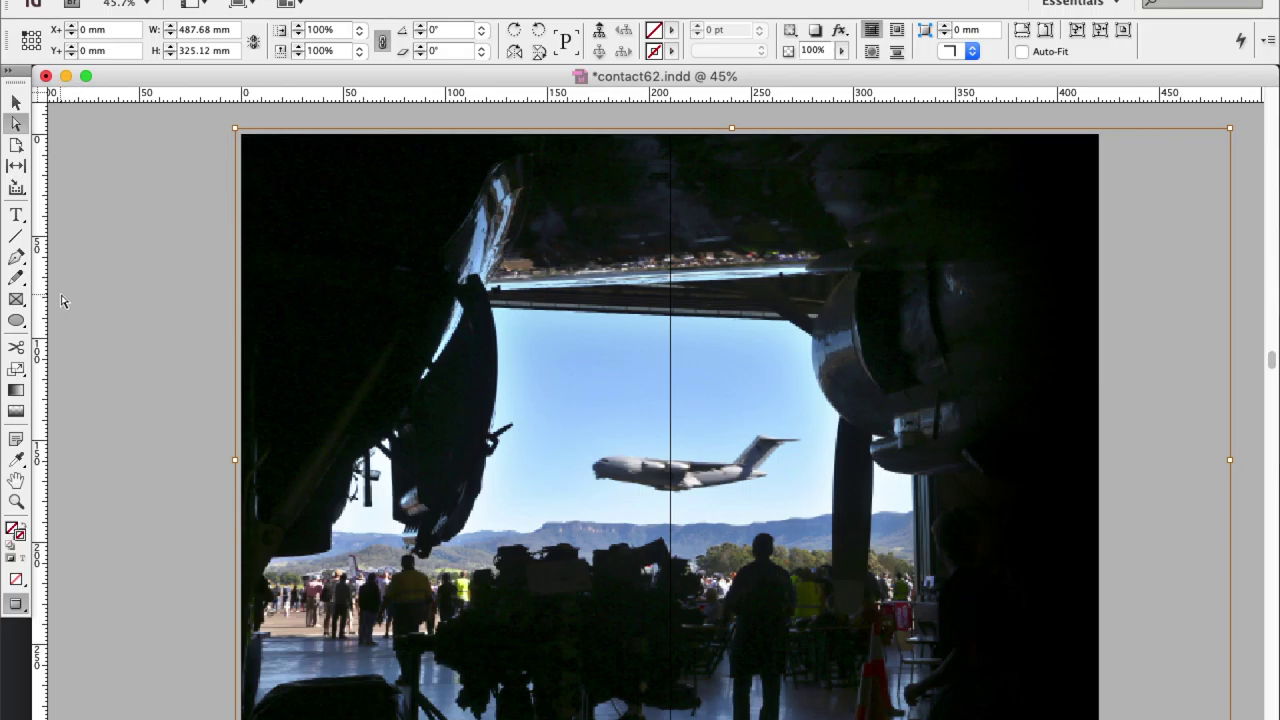
scroll(96, 319, "down", 3)
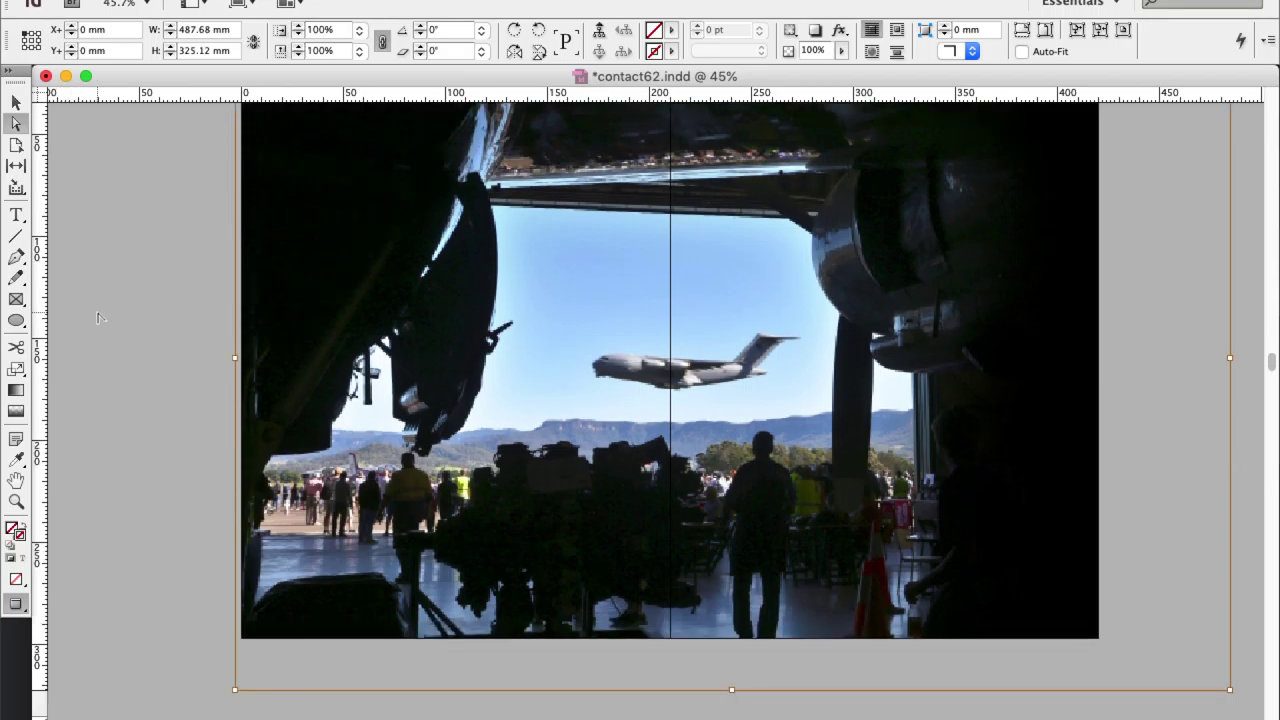
key("super+alt+comma")
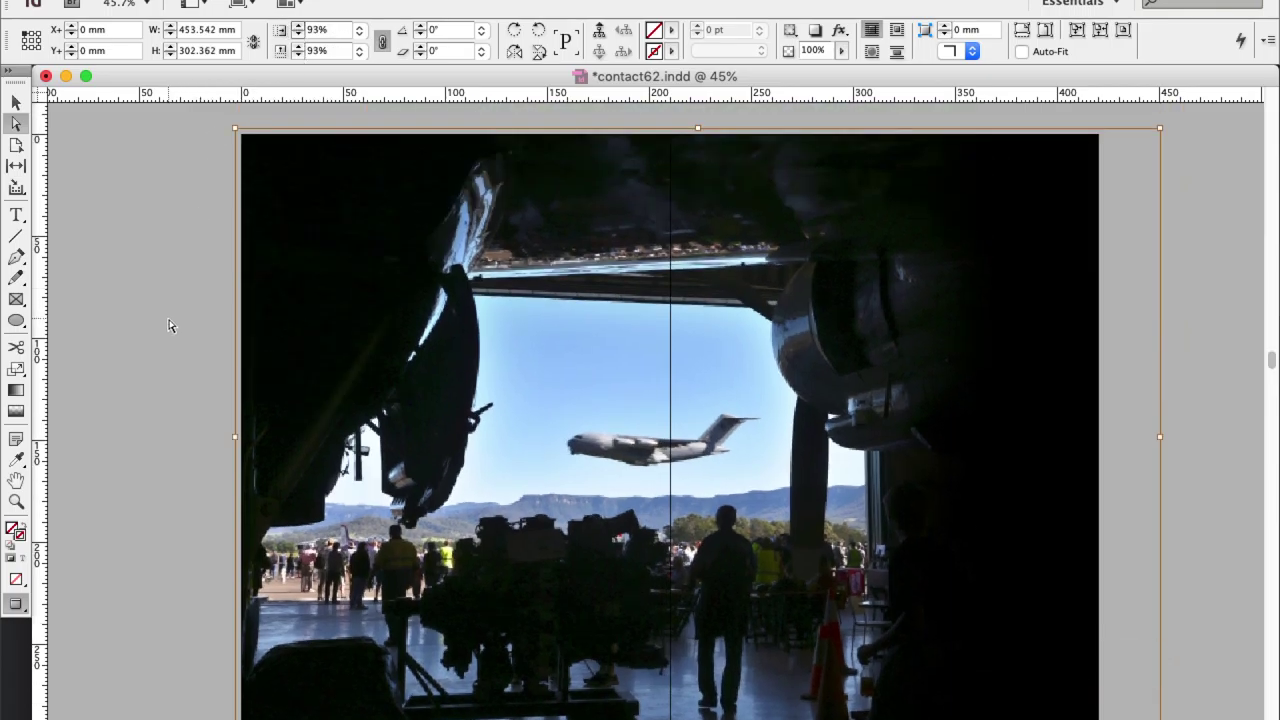
- Nudge the photo left inside its frame to an X offset of -28.25 mm, and deselect it
scroll(170, 325, "down", 2)
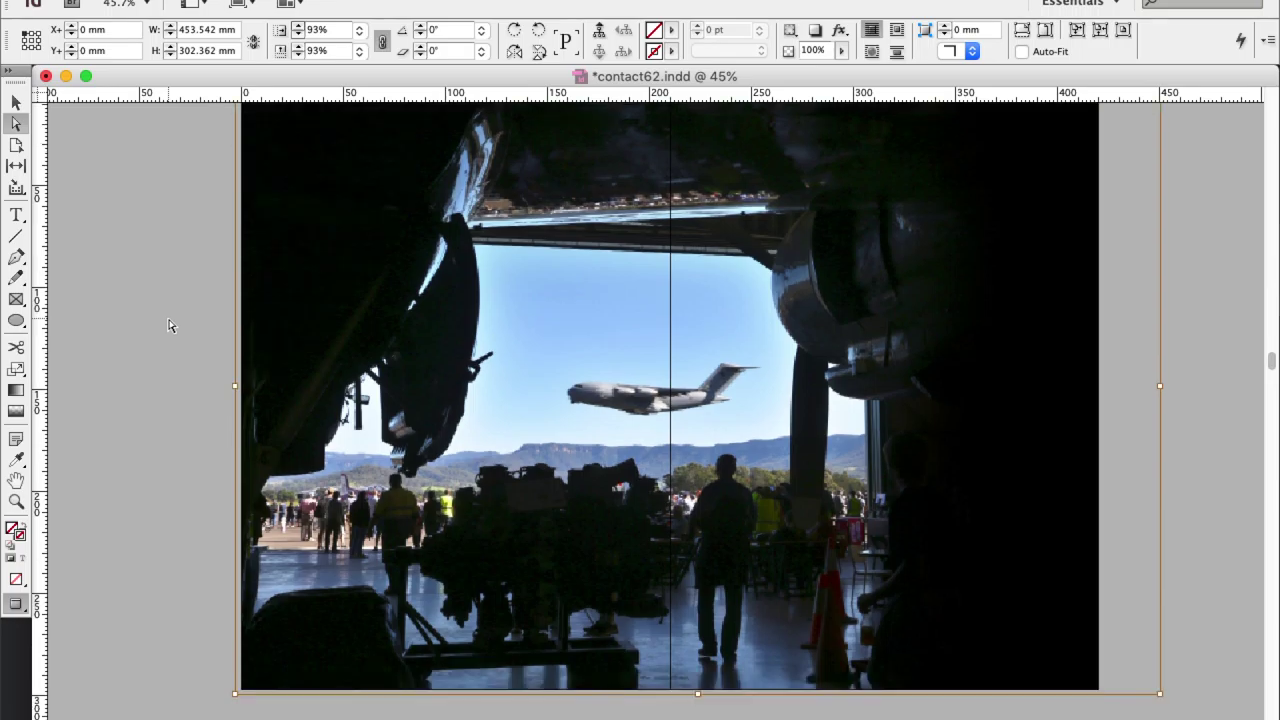
key("Left")
key("Left")
key("Left")
key("Left")
key("Left")
key("Left")
key("Left")
key("Left")
key("Left")
key("Left")
key("Left")
key("Left")
key("Left")
key("Left")
key("Left")
key("Left")
key("Left")
key("Left")
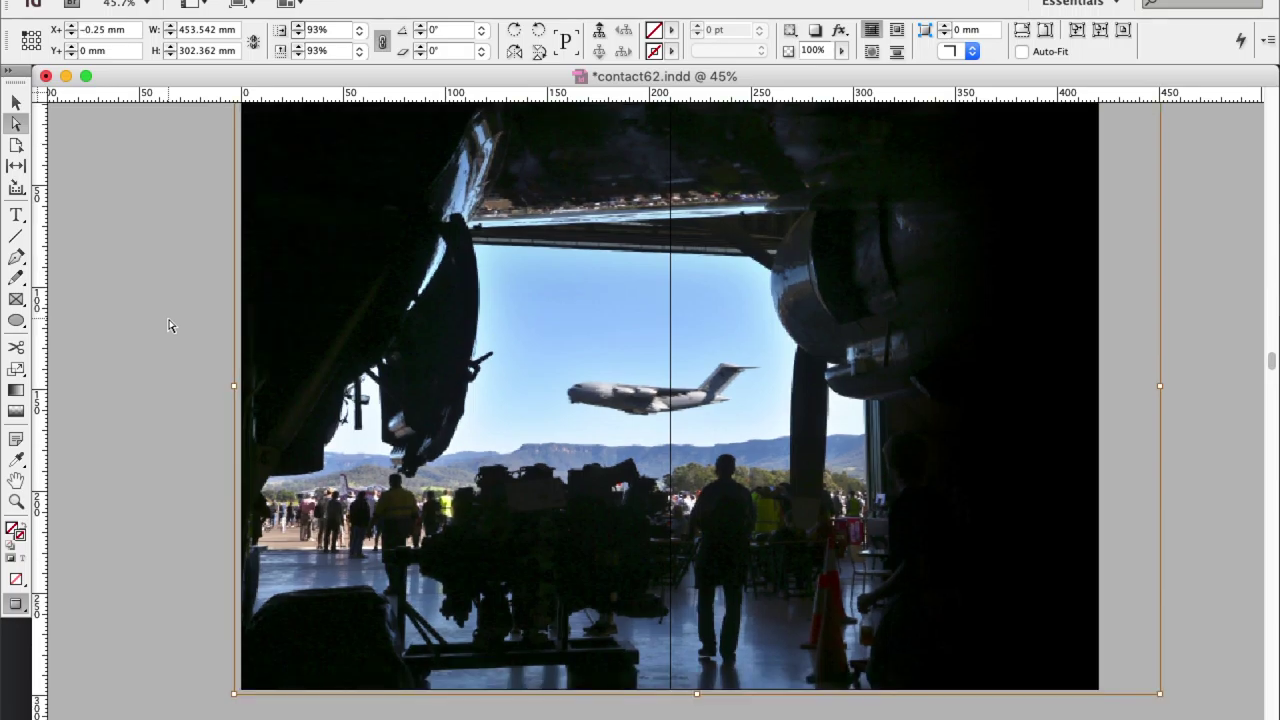
key("Left")
key("Left")
key("Left")
key("Left")
key("Left")
key("Left")
key("Left")
key("Left")
key("Left")
key("Left")
key("Left")
key("Left")
key("Left")
key("Left")
key("Left")
key("Left")
key("Left")
key("Left")
key("Left")
key("Left")
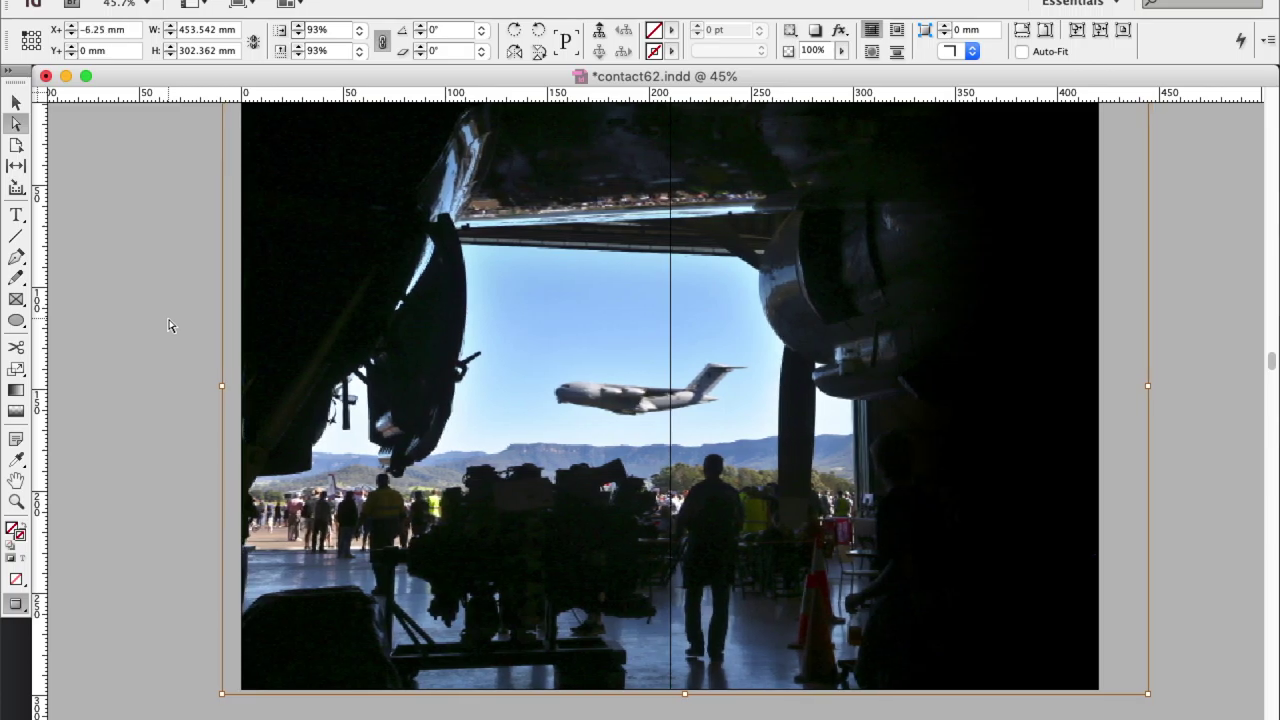
key("Left")
key("Left")
key("Left")
key("Left")
key("Left")
key("Left")
key("Left")
key("Left")
key("Left")
key("Left")
key("Left")
key("Left")
key("Left")
key("Left")
key("Left")
key("Left")
key("Left")
key("Left")
key("Left")
key("Left")
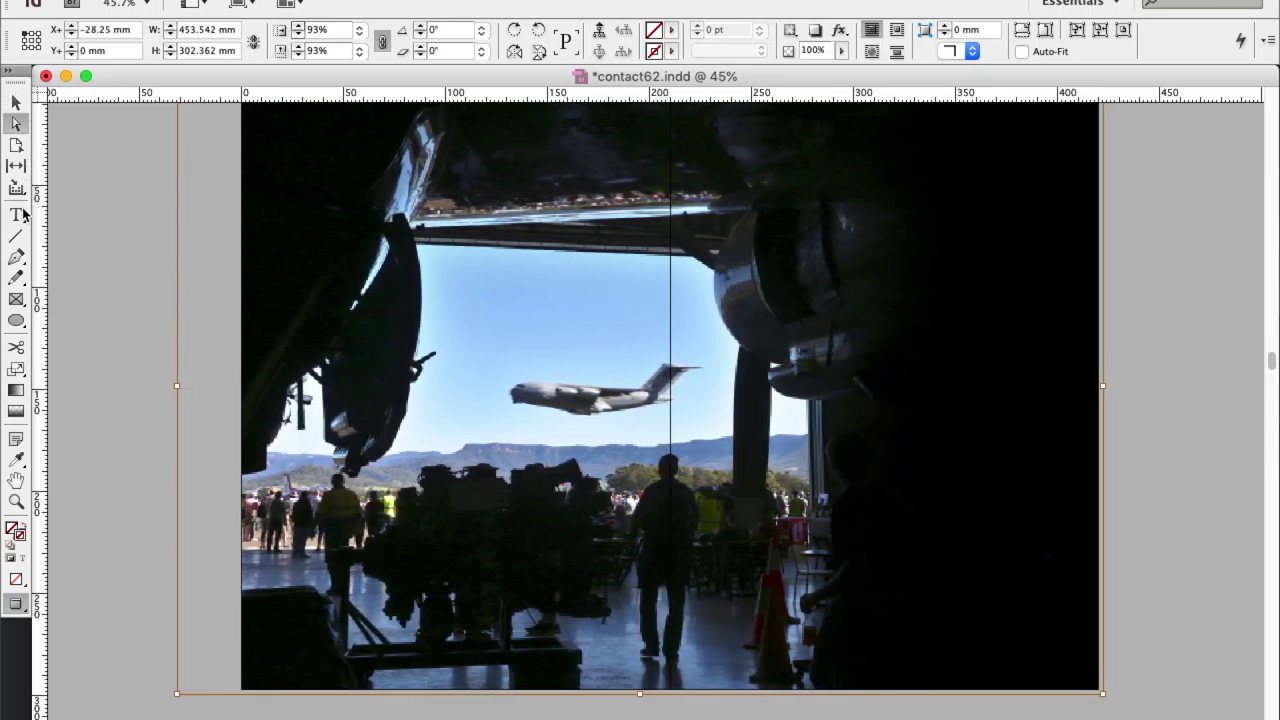
left_click(67, 165)
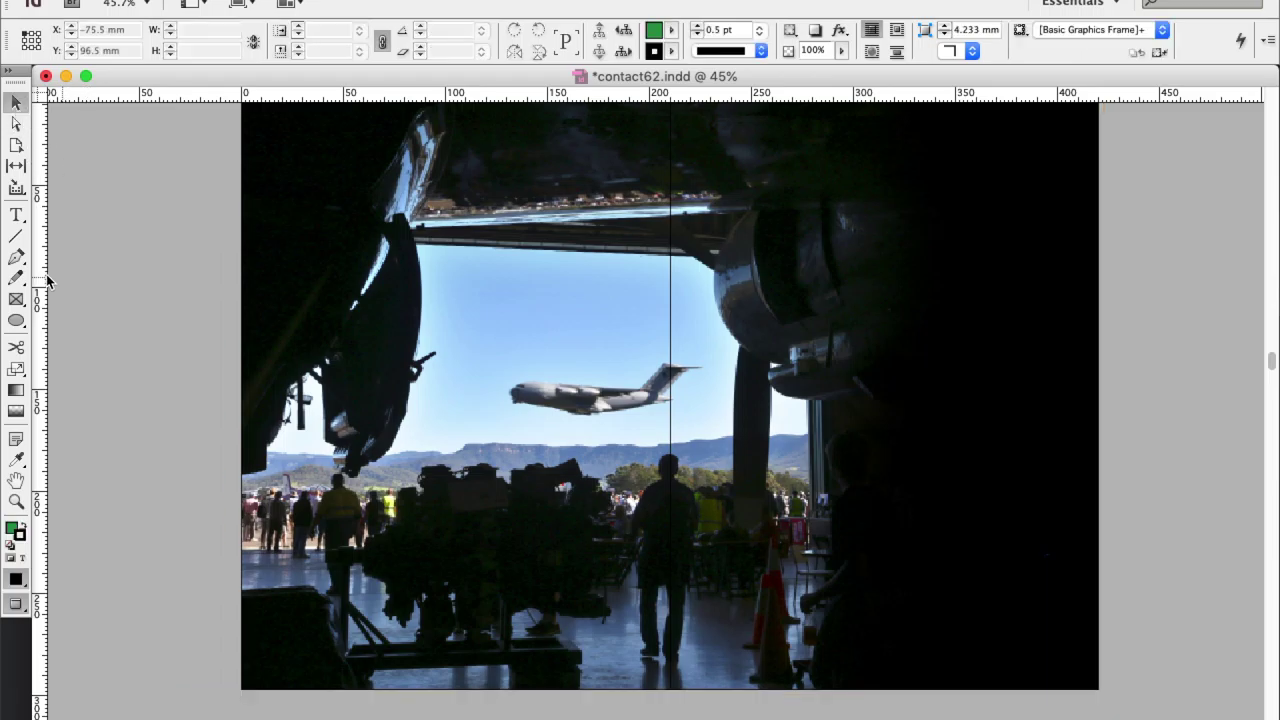
- Draw a tall text frame over the black area of the right-hand page
left_click(16, 215)
scroll(903, 363, "up", 1)
left_click_drag(903, 363, 1063, 620)
scroll(1050, 610, "down", 1)
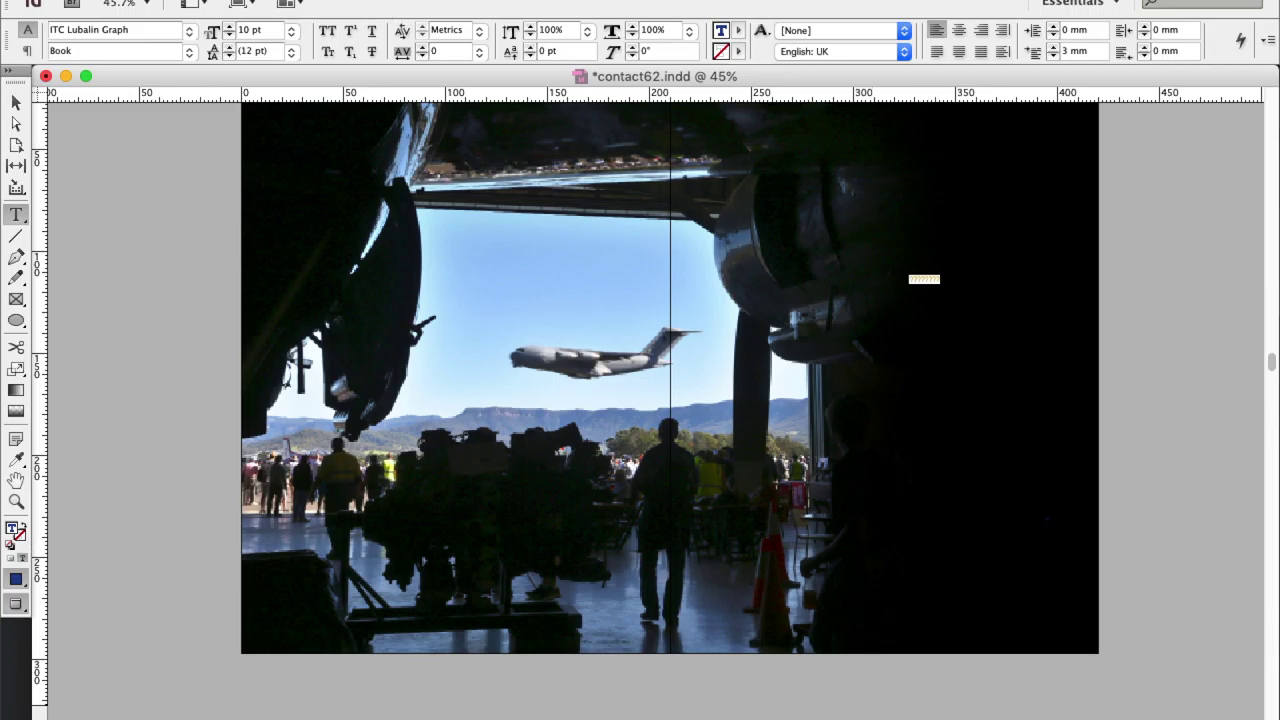
- Colour the placeholder question marks on the right-hand page with the [Paper] swatch
left_click(500, 0)
left_click(583, 345)
left_click(1063, 584)
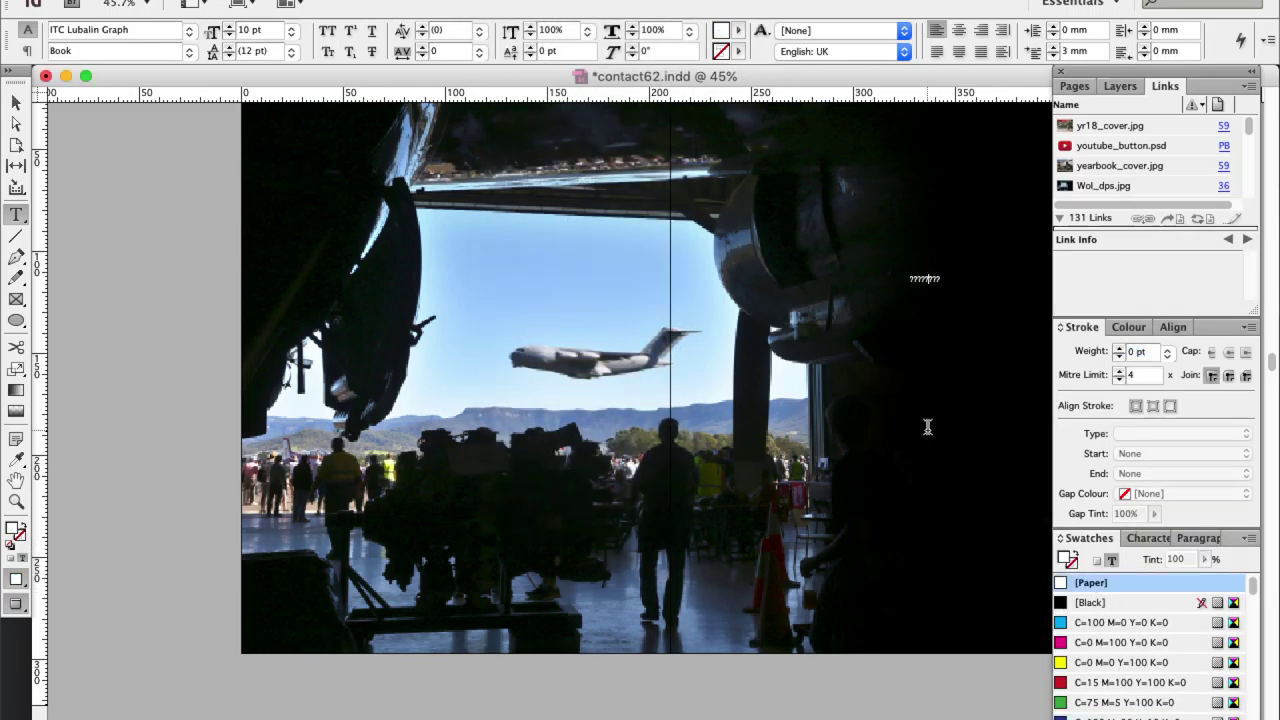
- Add a wide text frame at the top of the right-hand page reading WINGS OVER ILLAWARRA in [Paper]
left_click_drag(688, 118, 994, 234)
scroll(715, 500, "right", 4)
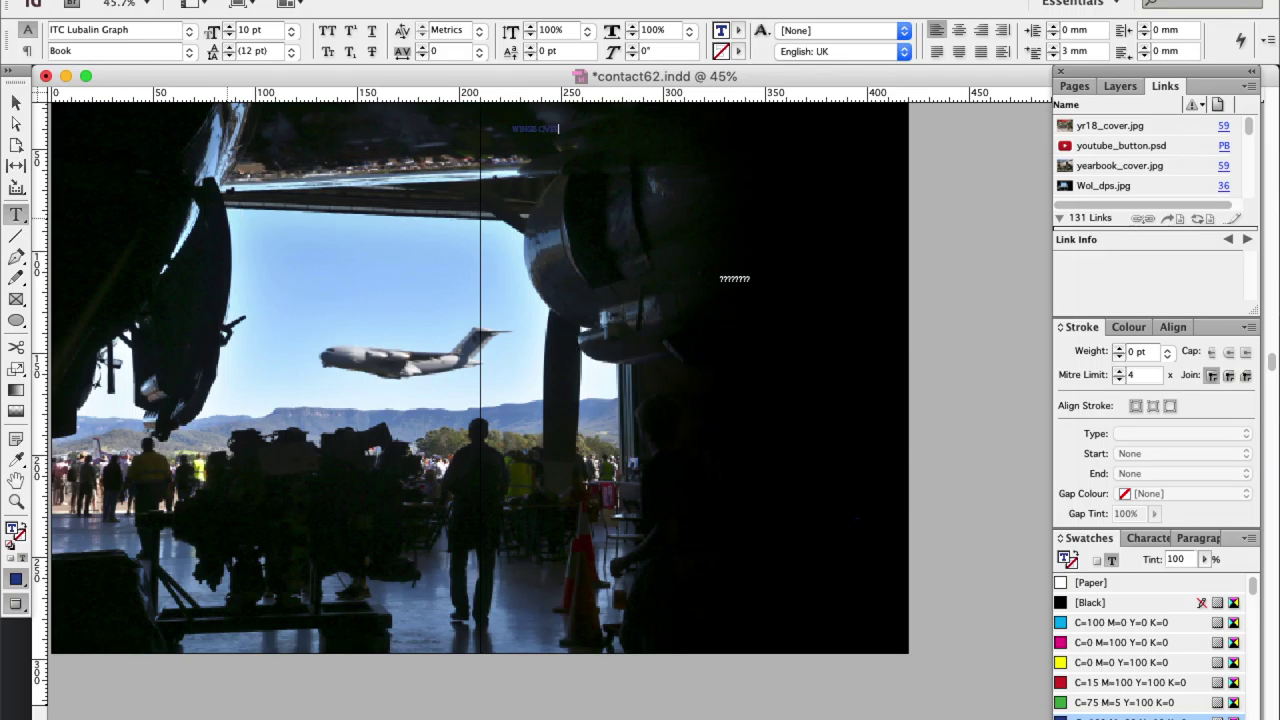
left_click(1064, 586)
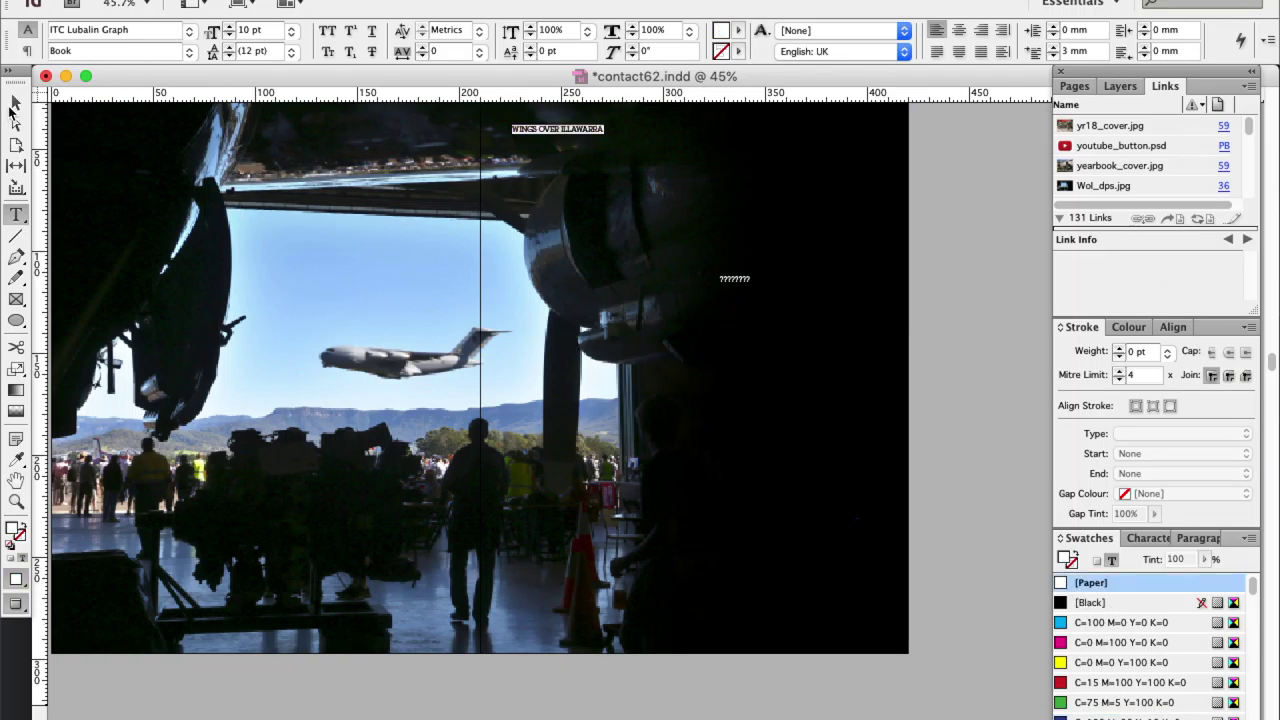
- Move the headline frame to the upper-left corner of the spread and enlarge its text to run across both pages
left_click(15, 104)
left_click_drag(507, 183, 89, 134)
double_click(129, 128)
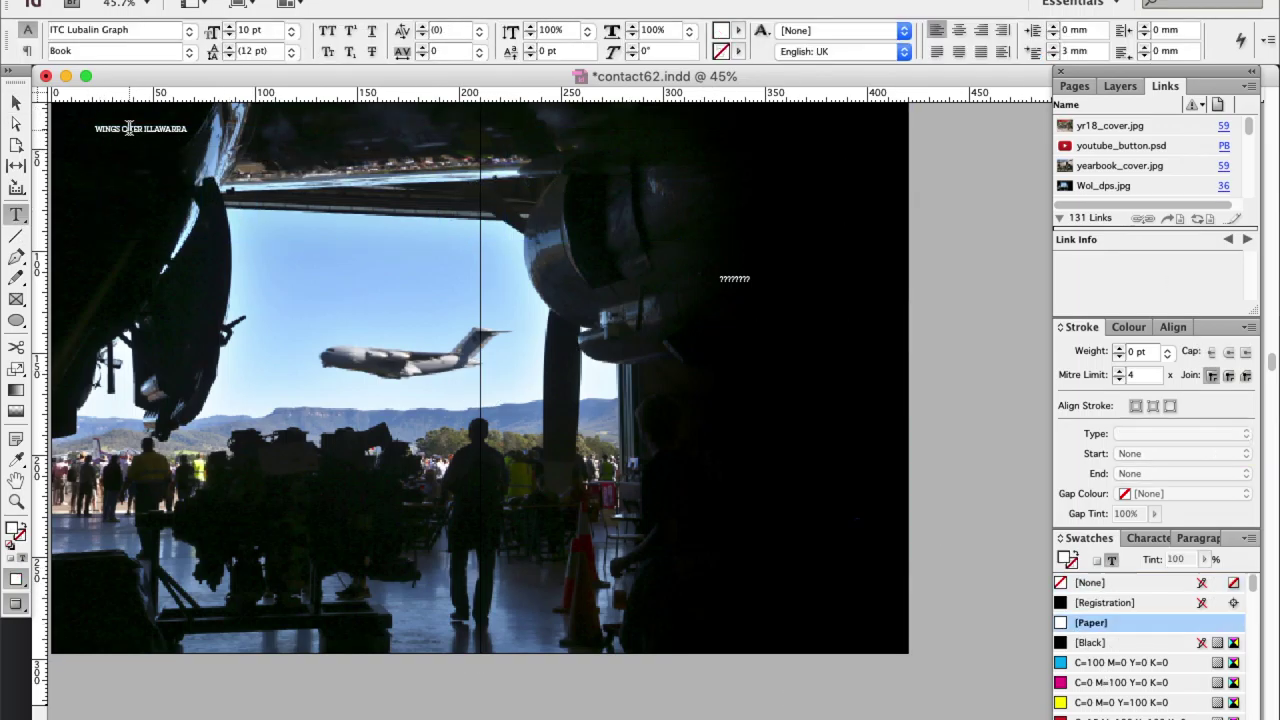
key("Up")
key("Up")
key("Up")
key("Up")
key("Up")
key("Up")
key("Up")
key("Up")
key("Up")
key("Up")
key("Up")
key("Up")
key("Up")
key("Up")
key("Up")
key("Up")
key("Up")
key("Up")
key("Up")
key("Up")
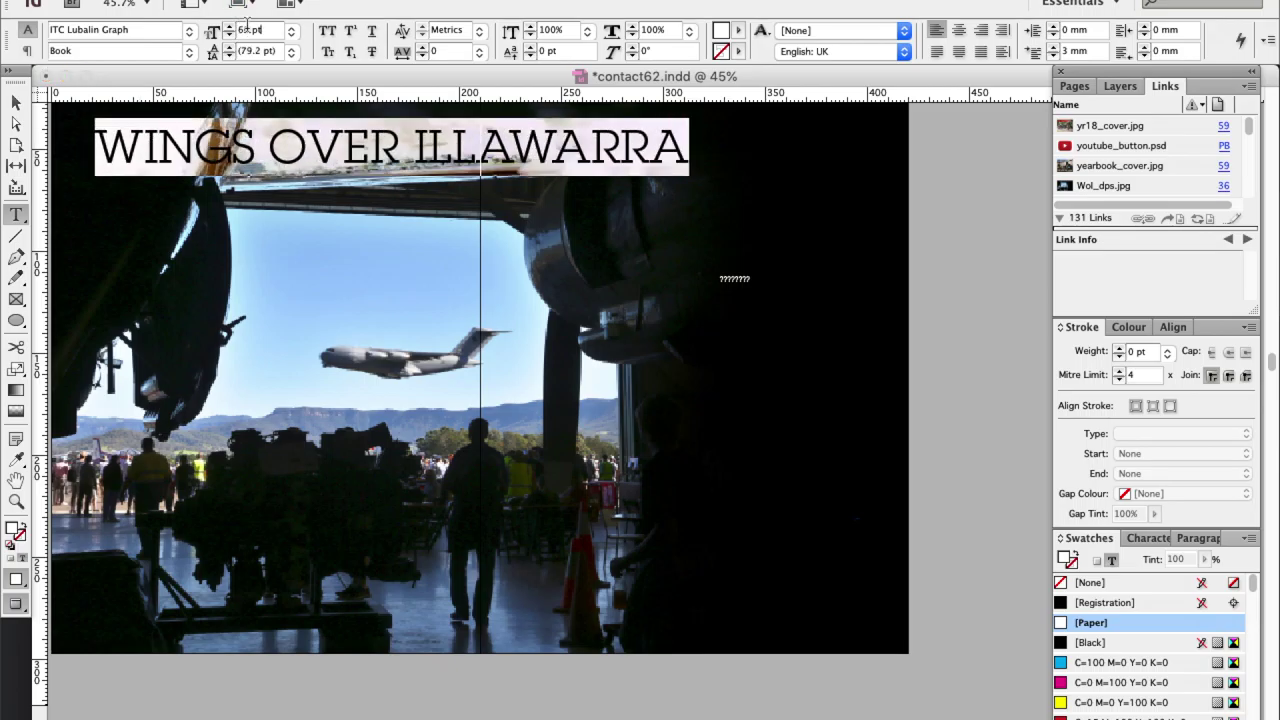
- Widen the gap between OVER and ILLAWARRA, and set the headline in TRASHED Regular at 78 pt
left_click(480, 158)
key("super+a")
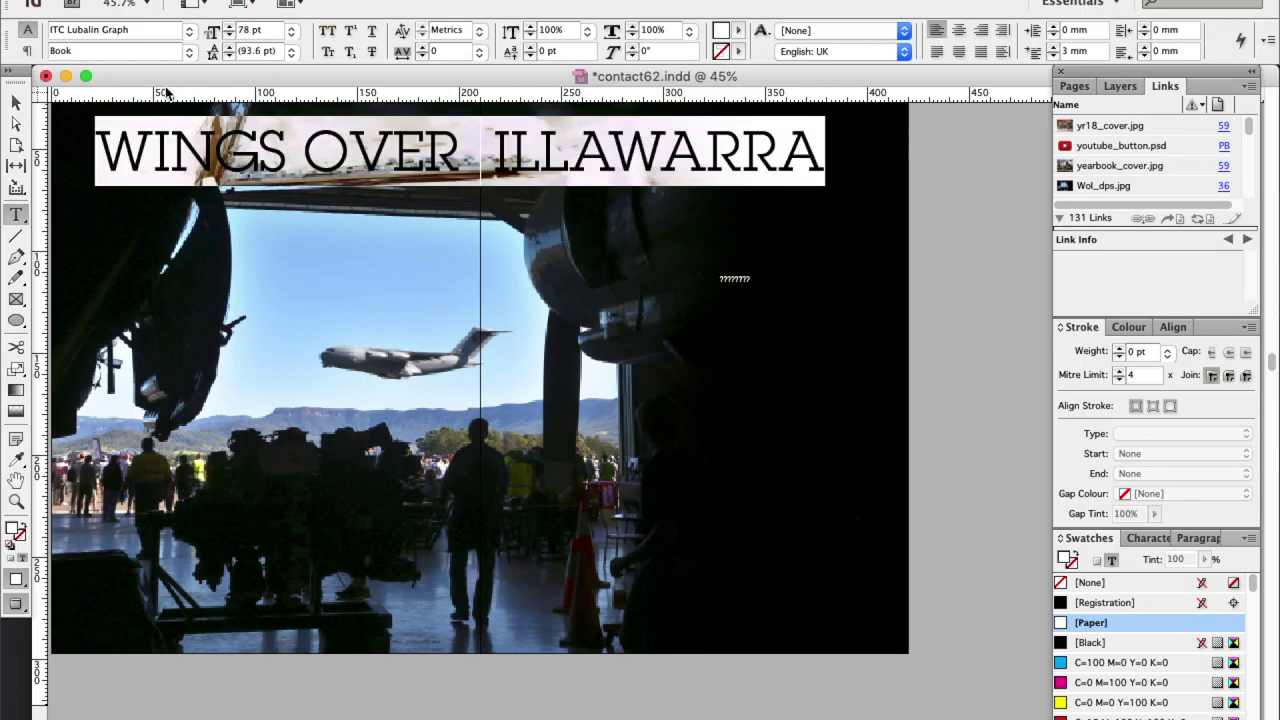
left_click(188, 38)
left_click(171, 177)
key("Escape")
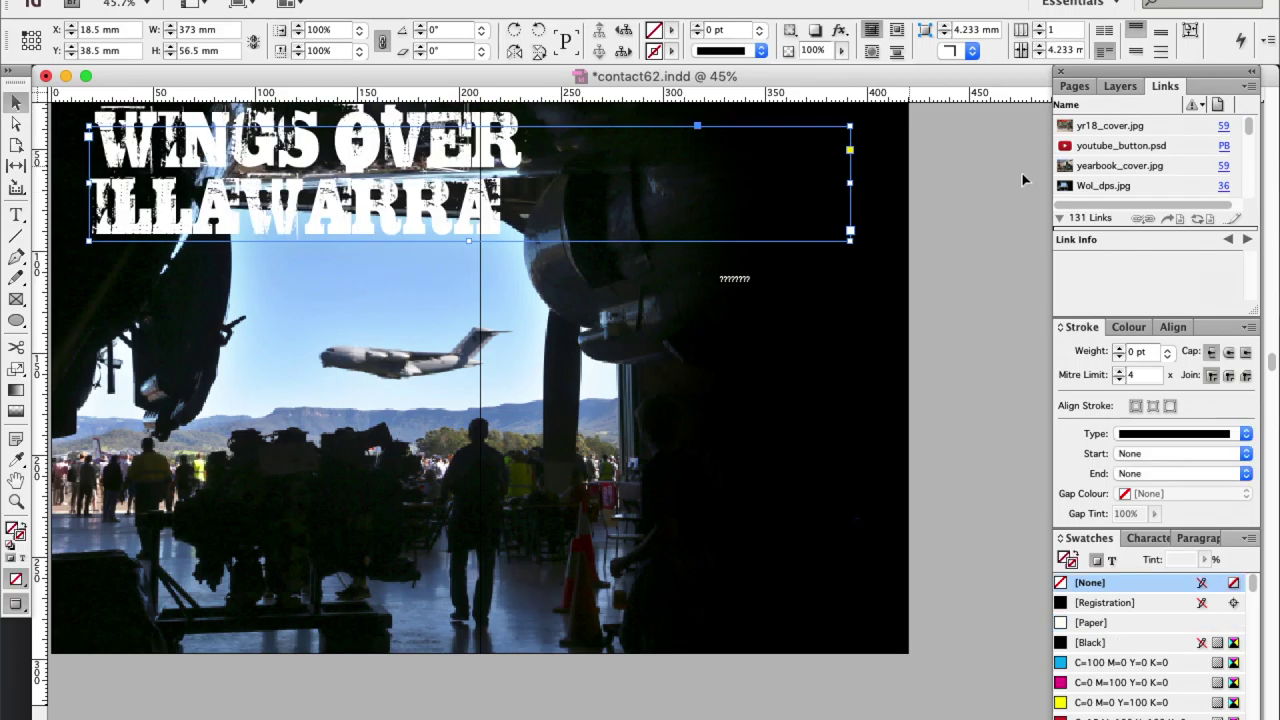
- Widen the headline frame to 388.8 mm and reduce its text to 68 pt so it fits on one line
left_click_drag(852, 185, 884, 186)
double_click(480, 160)
key("super+a")
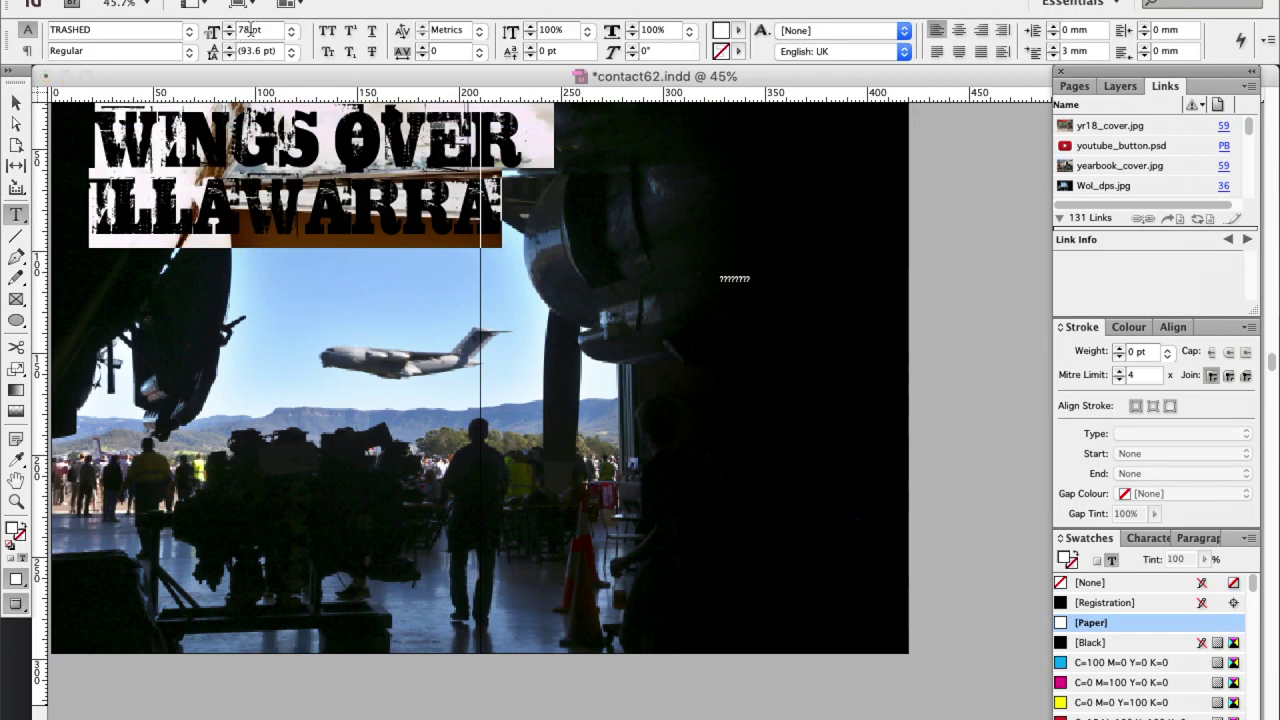
key("Down")
key("Down")
key("Down")
key("Down")
key("Down")
key("Down")
key("Down")
key("Down")
key("Down")
key("Down")
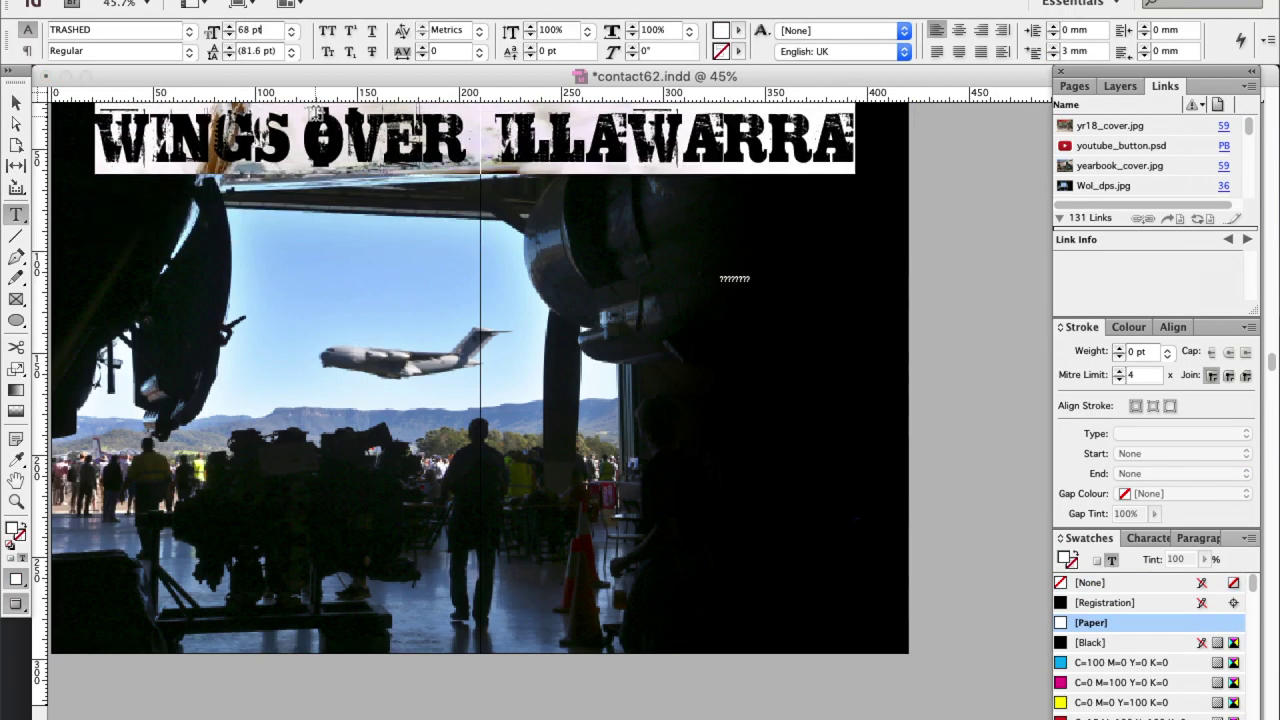
- Move the headline frame up to a Y position of 23.75 mm
left_click(180, 320)
scroll(180, 320, "up", 2)
left_click(16, 103)
left_click_drag(140, 197, 139, 164)
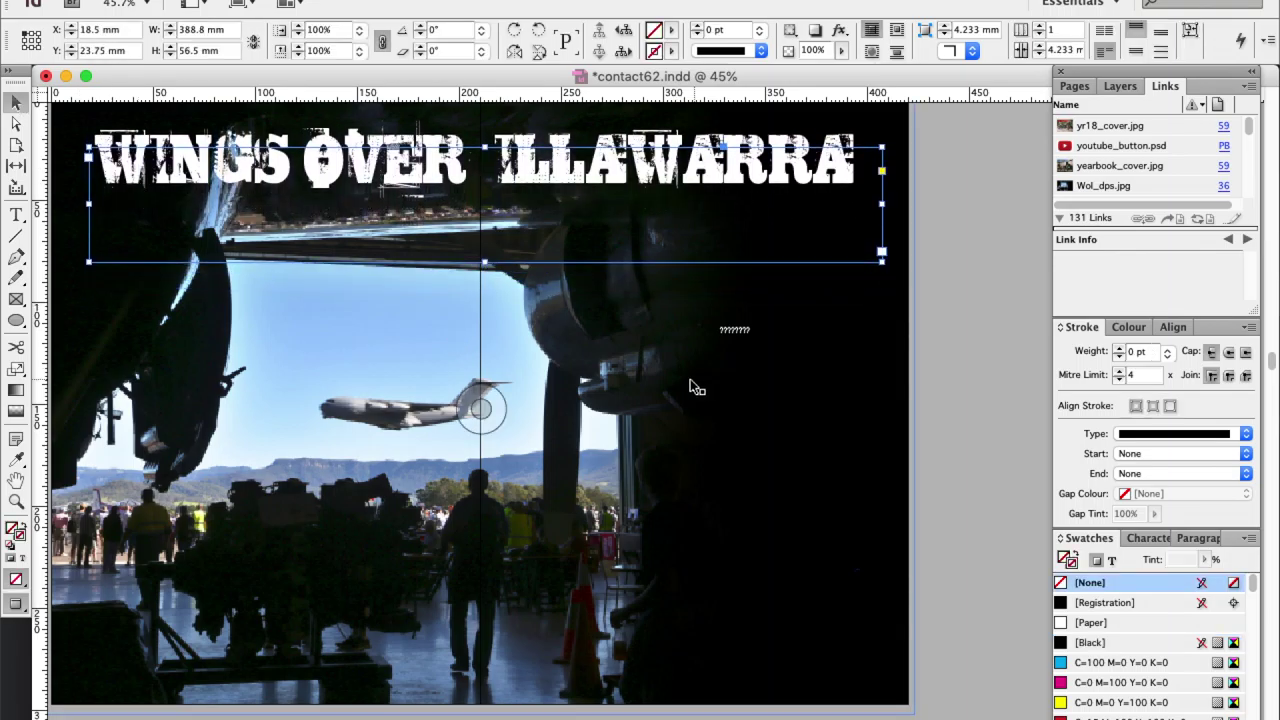
- Delete the placeholder text frame and move ILLAWARRA out of the headline into a new text frame over the photo
left_click(734, 338)
key("BackSpace")
left_click(16, 214)
double_click(579, 175)
key("super+x")
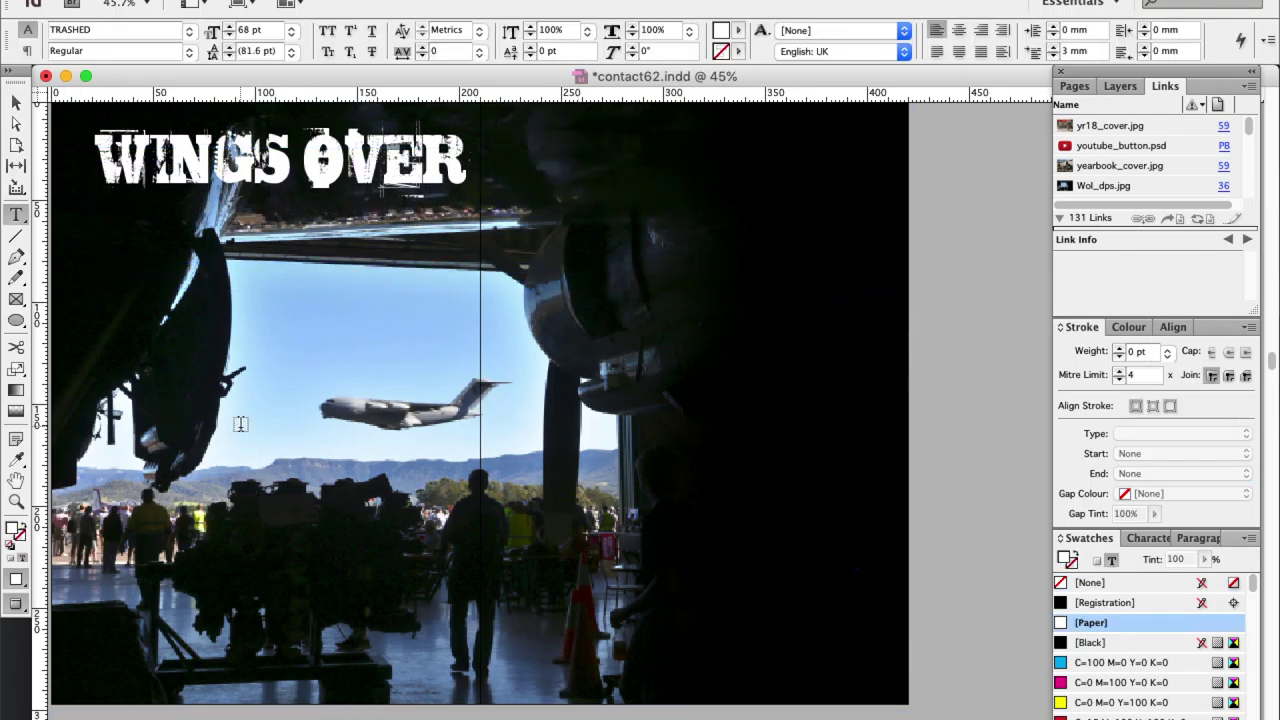
left_click_drag(240, 424, 900, 594)
key("super+v")
- Rotate the ILLAWARRA frame to -90° and place it along the outer edge of the right-hand page
left_click(16, 103)
left_click(440, 29)
type("90")
key("Return")
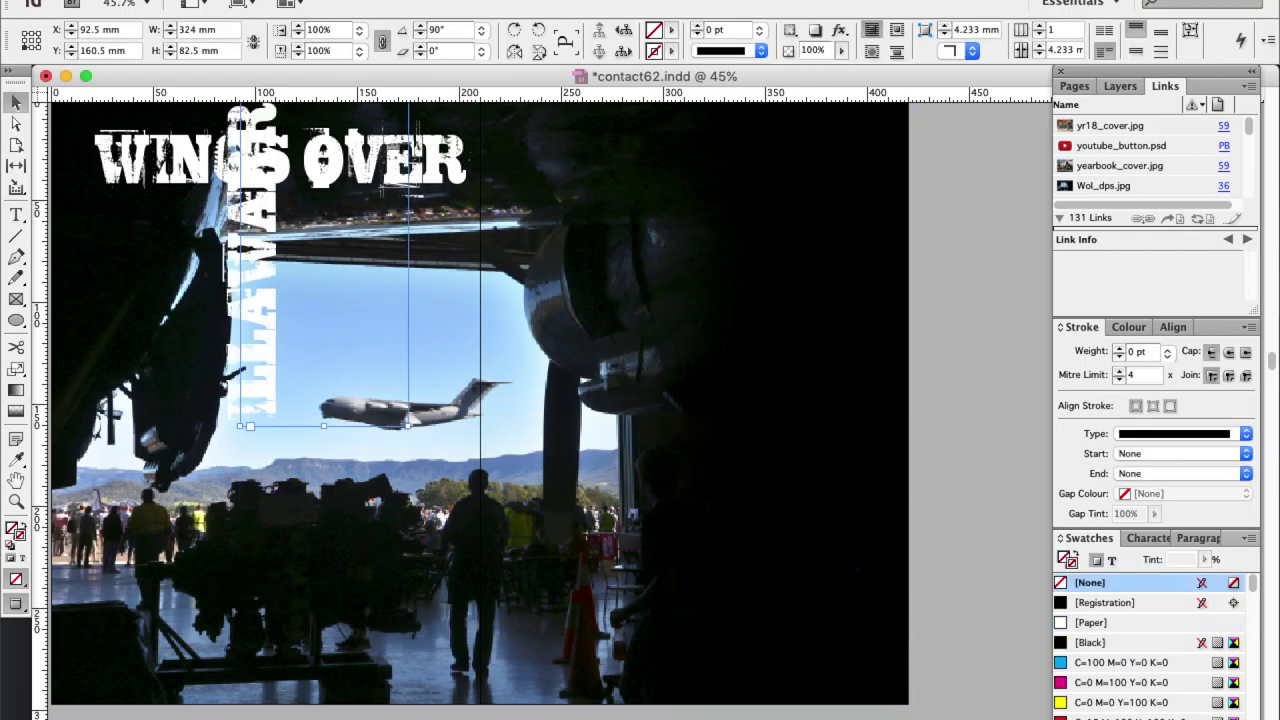
key("Return")
left_click_drag(188, 530, 831, 234)
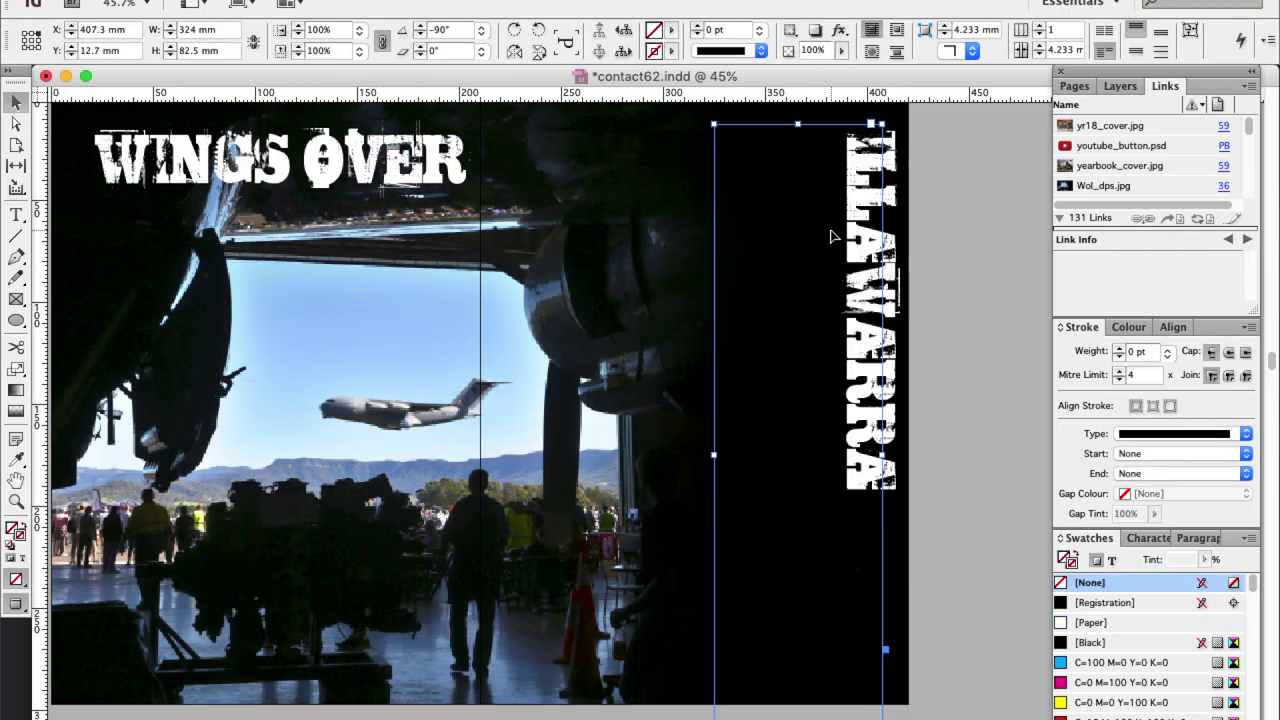
- Enlarge the vertical ILLAWARRA text until it takes up most of the page height
double_click(831, 234)
key("super+a")
key("ctrl+shift+period")
key("ctrl+shift+period")
key("ctrl+shift+period")
key("ctrl+shift+period")
key("ctrl+shift+period")
key("ctrl+shift+period")
key("ctrl+shift+period")
key("ctrl+shift+period")
key("ctrl+shift+period")
key("ctrl+shift+period")
key("ctrl+shift+period")
key("ctrl+shift+period")
key("ctrl+shift+period")
key("ctrl+shift+period")
key("ctrl+shift+period")
key("ctrl+shift+period")
key("ctrl+shift+period")
key("ctrl+shift+period")
key("ctrl+shift+period")
key("ctrl+shift+period")
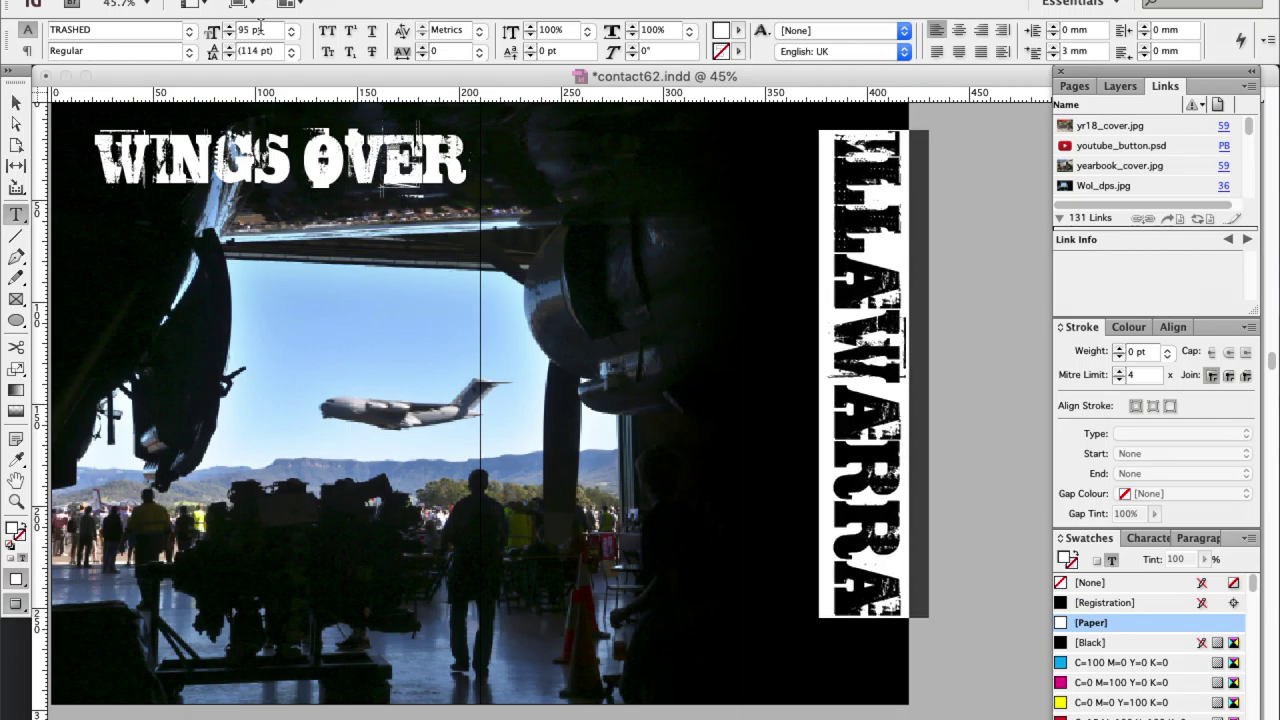
- Move the ILLAWARRA frame up and slightly inward to X 404.5 mm, Y -5.967 mm
key("ctrl+minus")
key("ctrl+minus")
key("Escape")
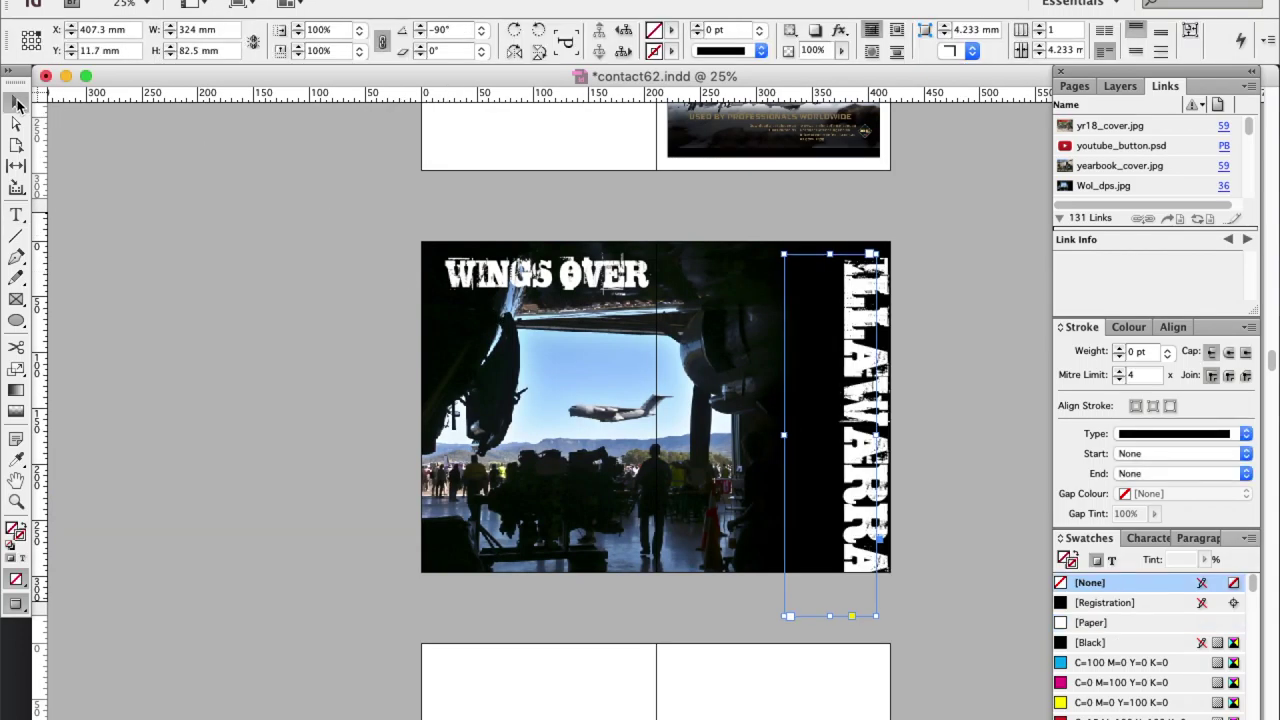
left_click_drag(846, 327, 845, 327)
key("Up")
key("Up")
key("Up")
key("Up")
key("Up")
key("Up")
key("Up")
key("Up")
key("Up")
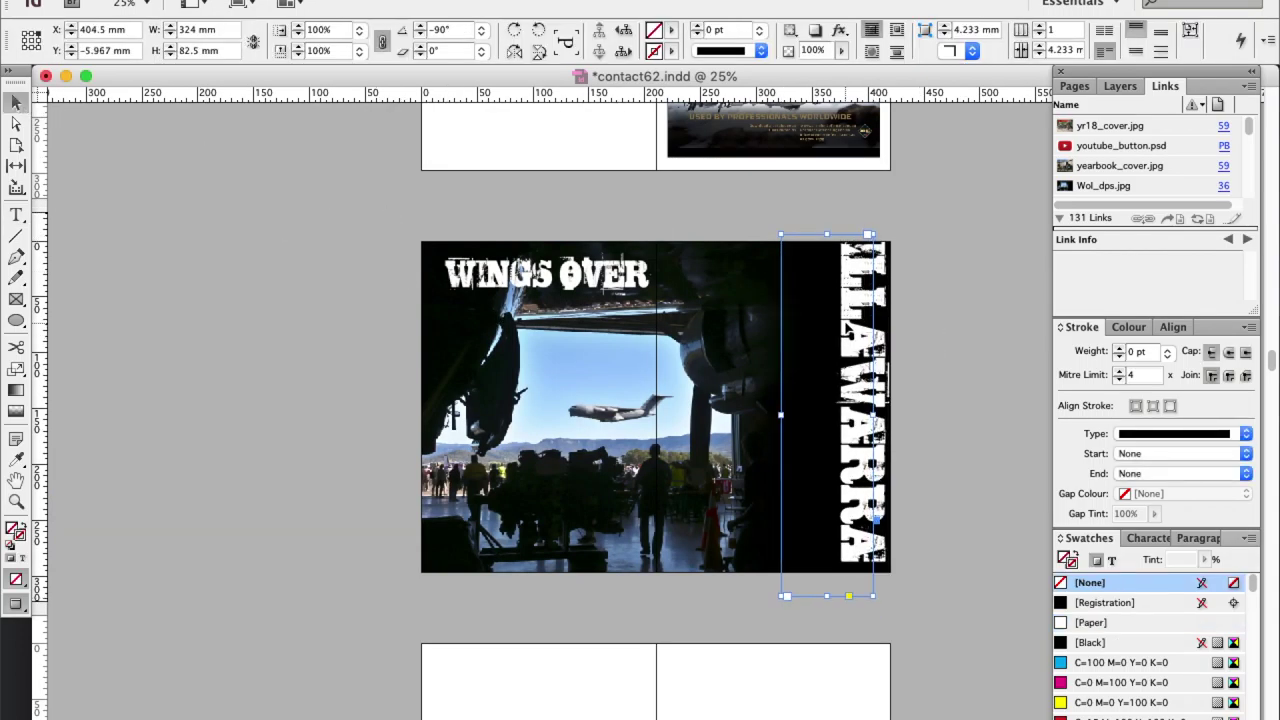
- Increase the ILLAWARRA text to 115 pt so it spans the full page height
double_click(831, 398)
key("super+a")
left_click(250, 27)
key("Up")
key("Up")
key("Up")
key("Up")
key("Up")
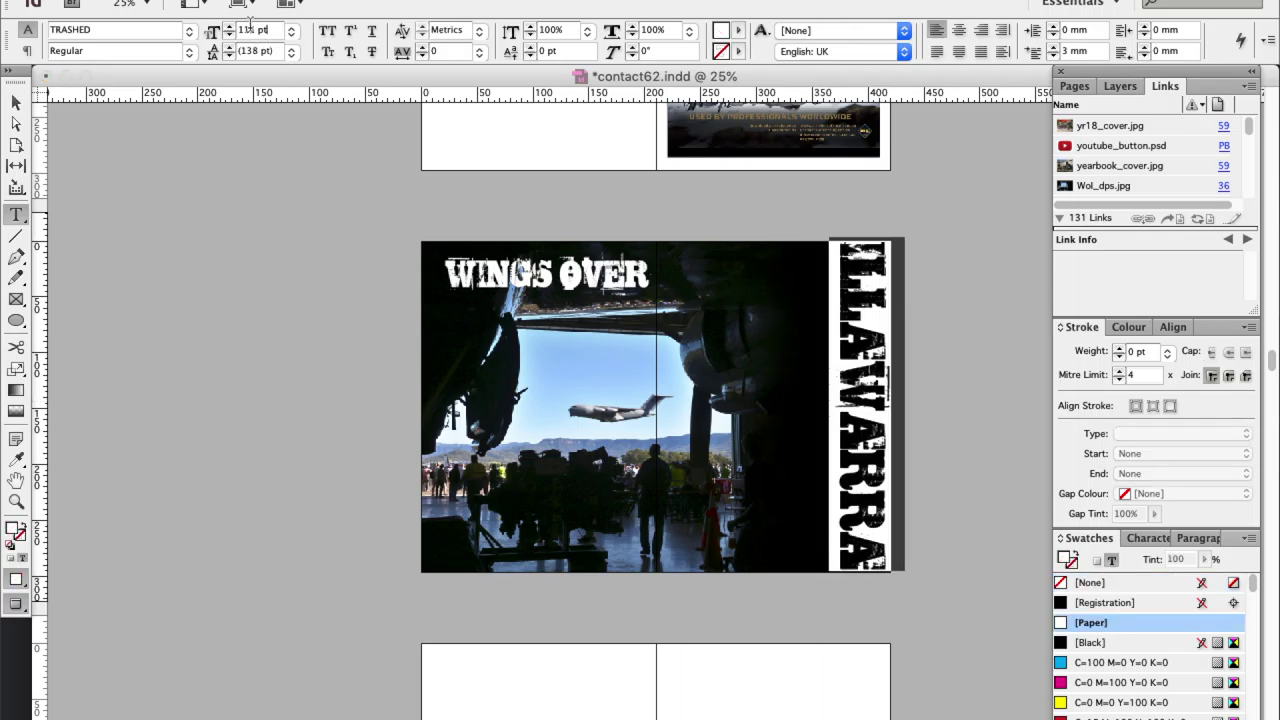
- Widen the gap between WINGS and OVER and enlarge the headline text until it nearly reaches ILLAWARRA
left_click(16, 103)
left_click(151, 302)
left_click(476, 305)
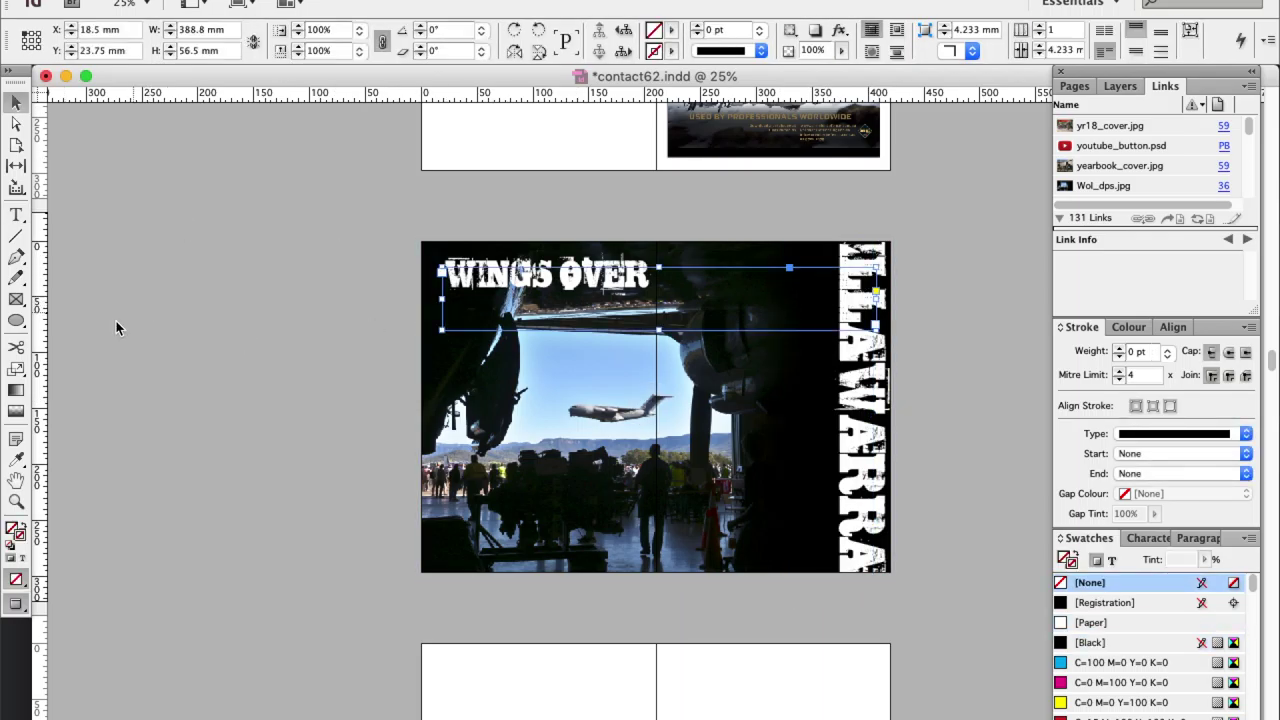
left_click(16, 214)
left_click(562, 275)
key("super+a")
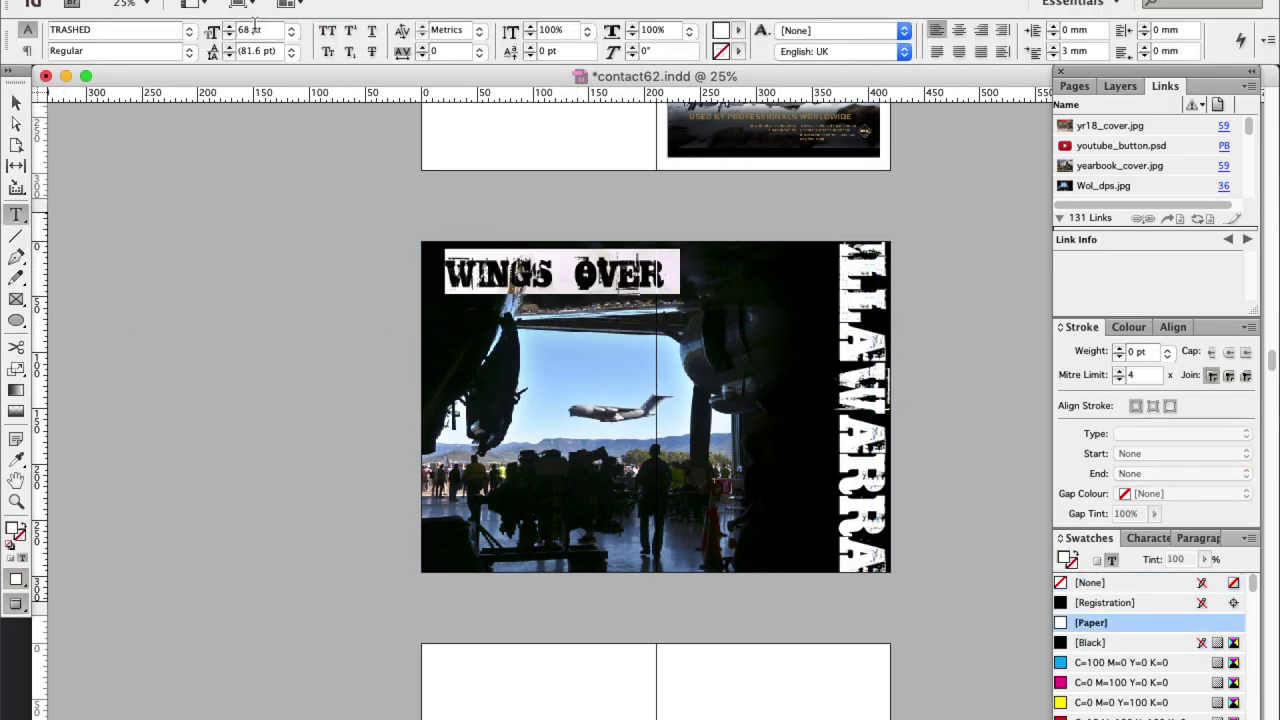
left_click(250, 28)
key("Up")
key("Up")
key("Up")
key("Up")
key("Up")
key("Up")
key("Up")
key("Up")
key("Up")
key("Up")
key("Up")
key("Up")
key("Up")
key("Up")
key("Up")
key("Up")
key("Up")
key("Up")
key("Up")
key("Up")
key("Up")
key("Up")
key("Up")
key("Up")
key("Up")
- Move the WINGS OVER frame up and right so the text sits at the page's upper edge, and deselect it
left_click(16, 103)
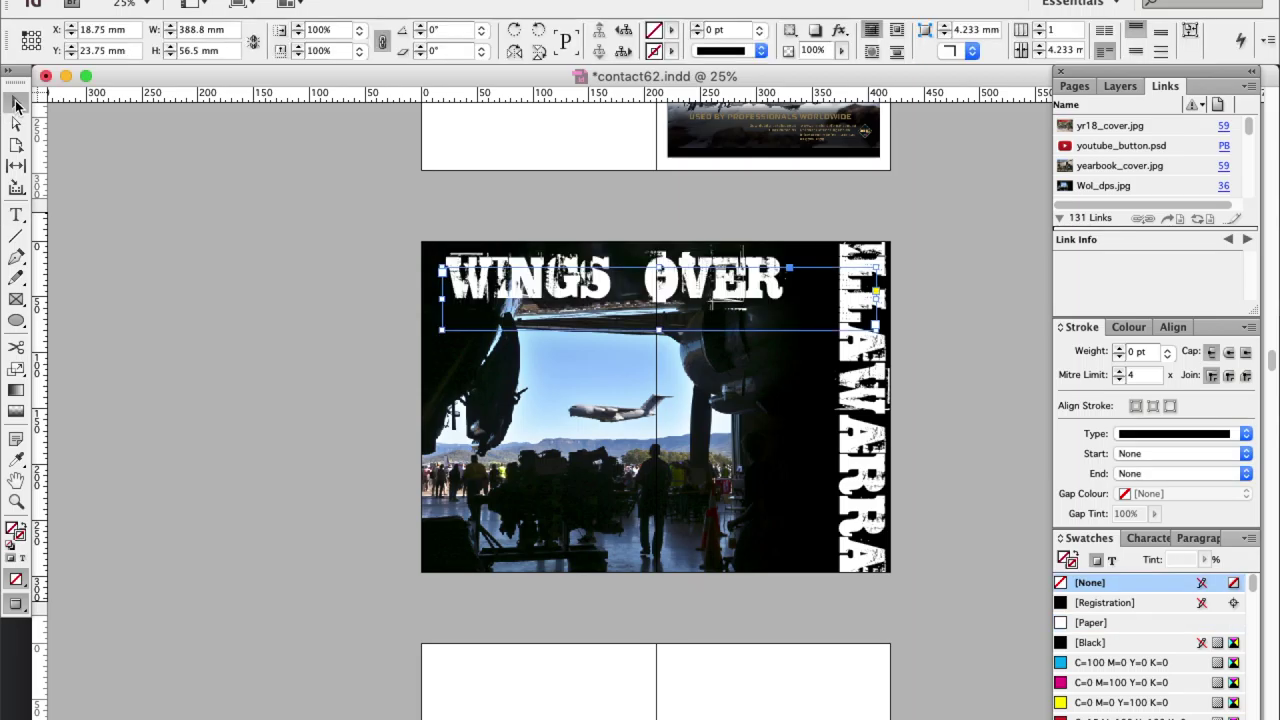
left_click_drag(516, 321, 539, 313)
left_click(293, 333)
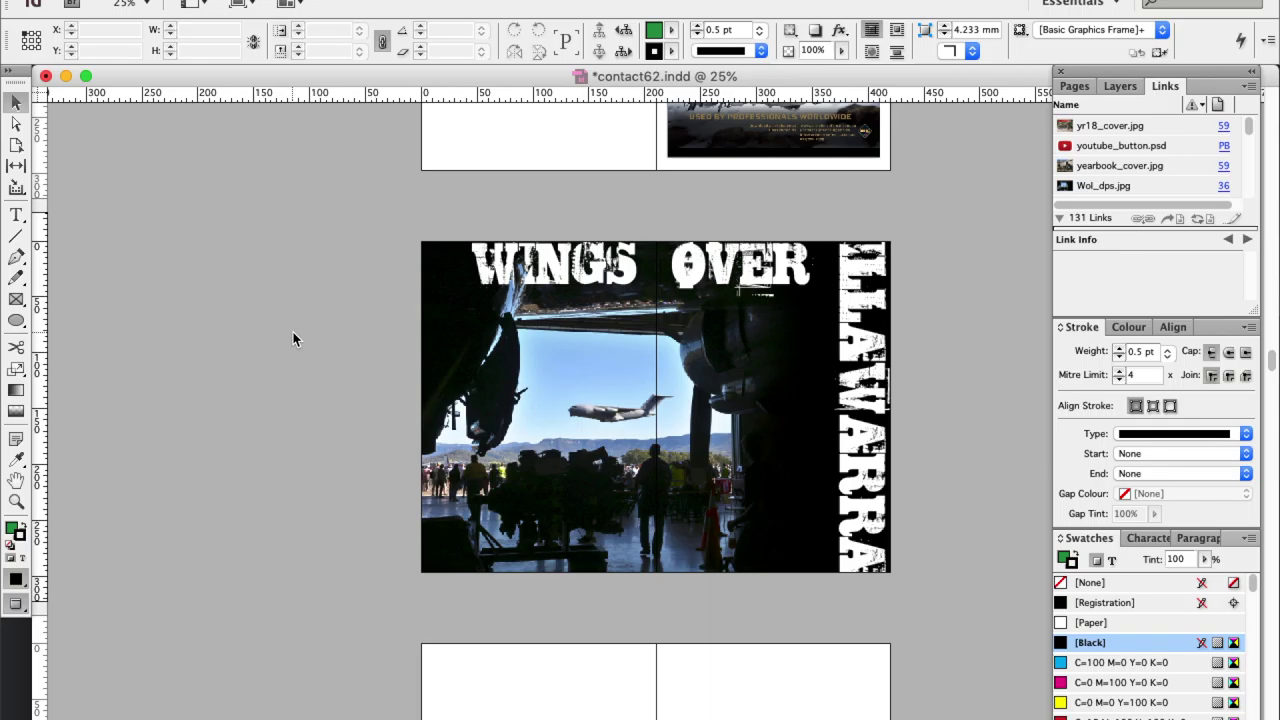
- Add a text frame with placeholder question marks in the dark area beside ILLAWARRA, coloured [Paper], and deselect it
left_click(16, 214)
left_click_drag(743, 414, 834, 557)
left_click(1065, 586)
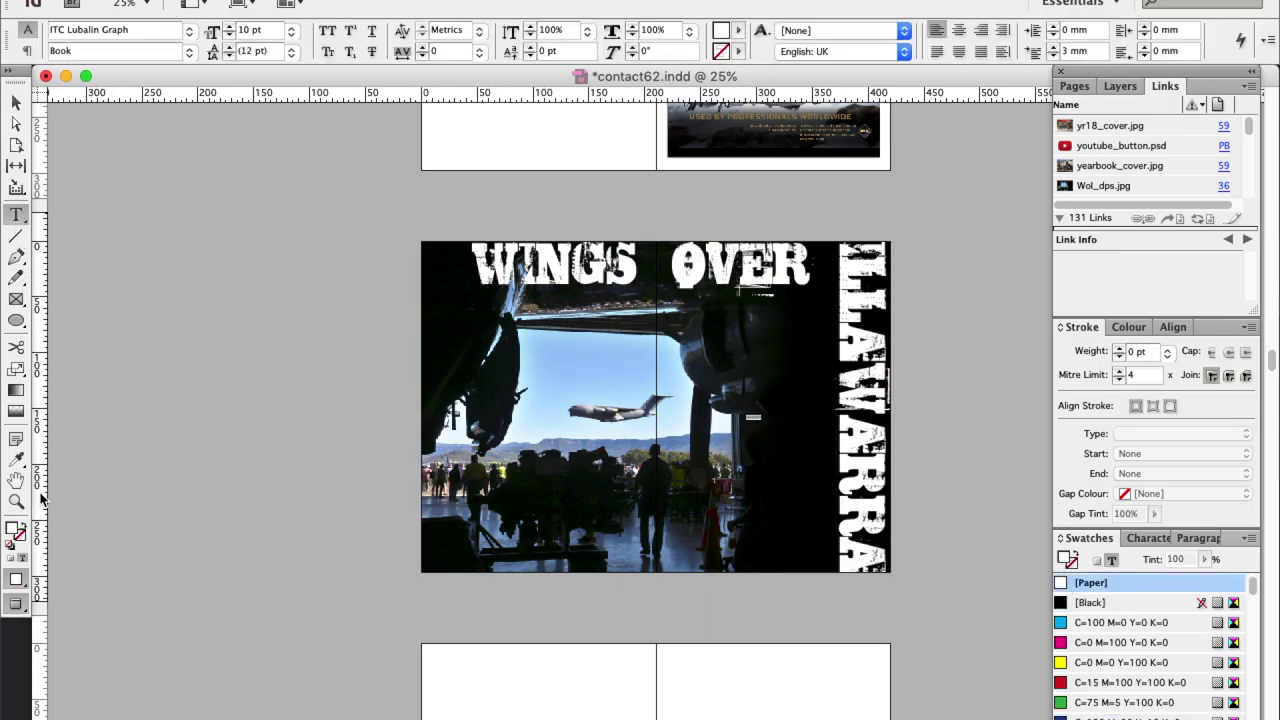
key("super+alt+0")
left_click(16, 102)
left_click(1004, 415)
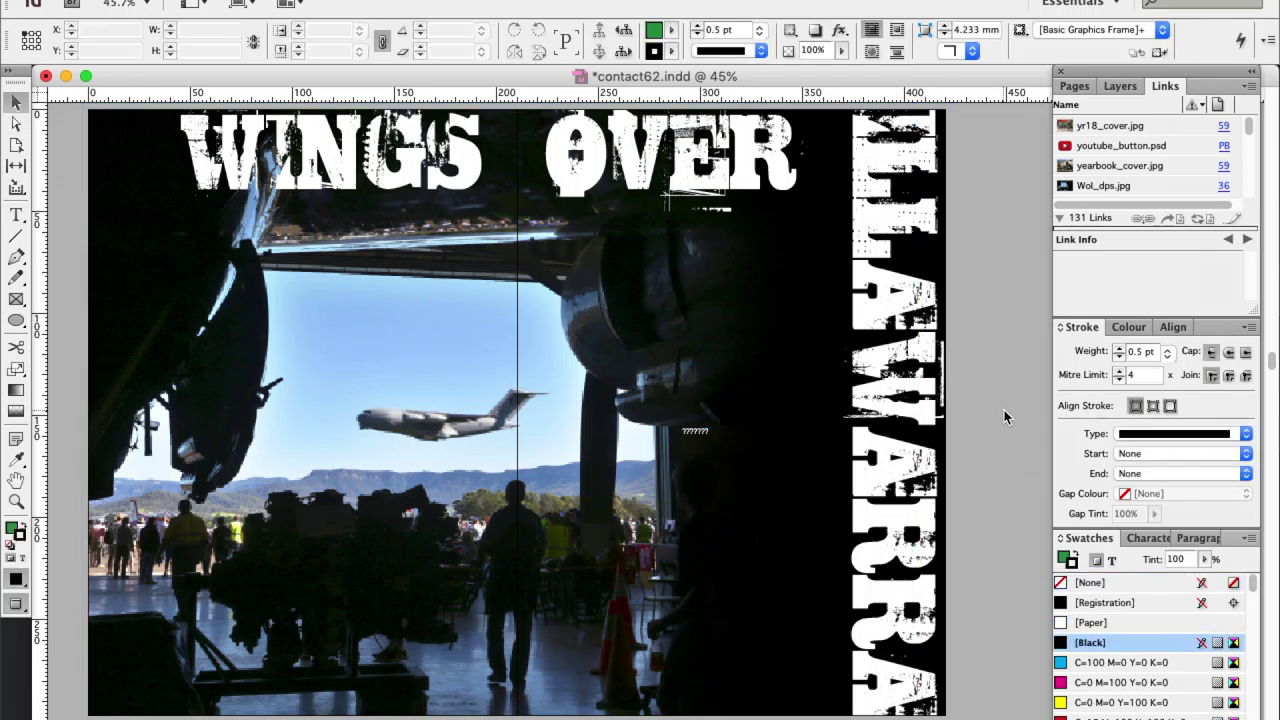
- Switch to Finder, browse the photos in the Wol folder and open the helicopter photo IMG_9579.JPG in Photoshop
scroll(1003, 378, "down", 10)
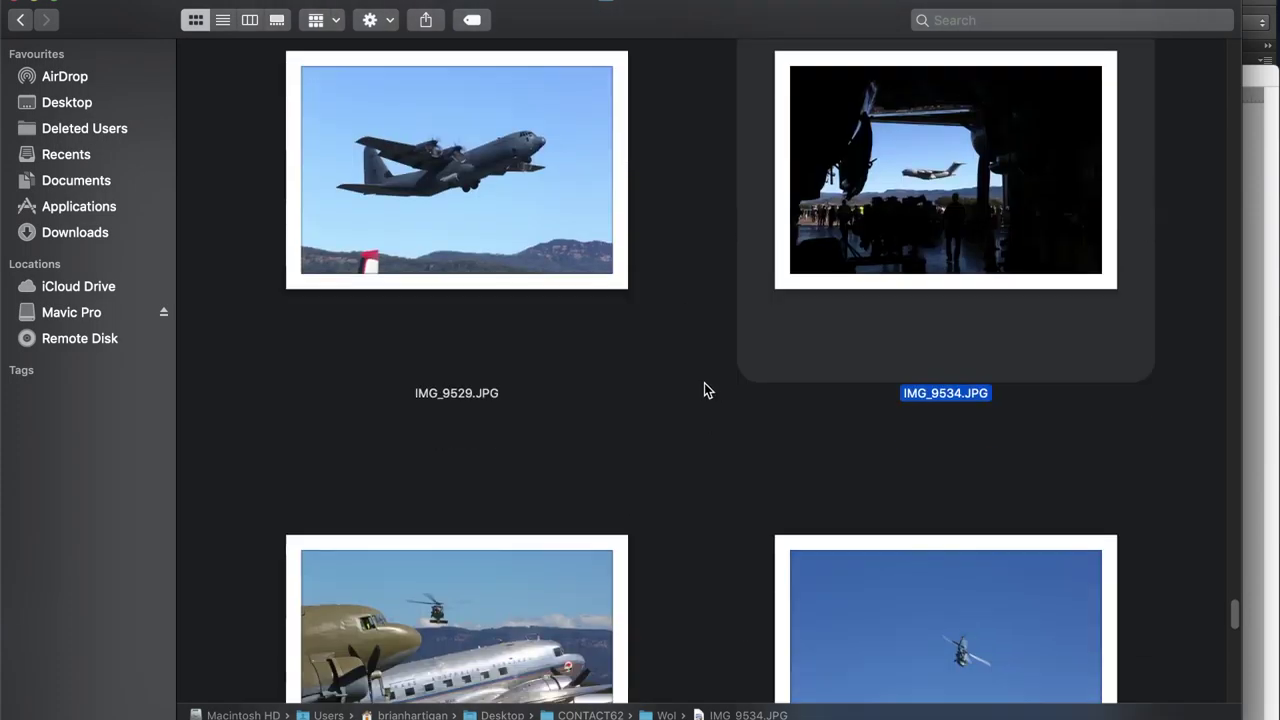
scroll(705, 385, "down", 5)
left_click_drag(480, 440, 414, 654)
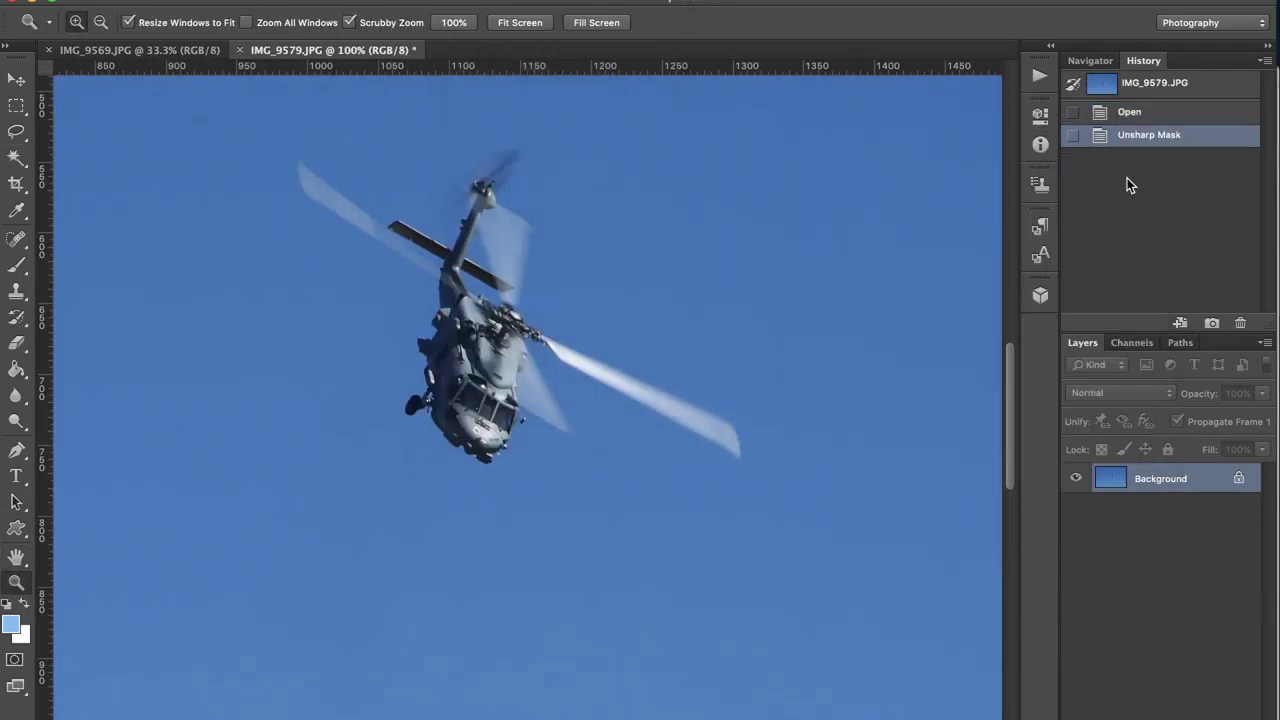
- Crop the helicopter photo from both sides to a narrow portrait format with the helicopter left of centre
key("super+0")
left_click(15, 184)
left_click_drag(57, 408, 262, 408)
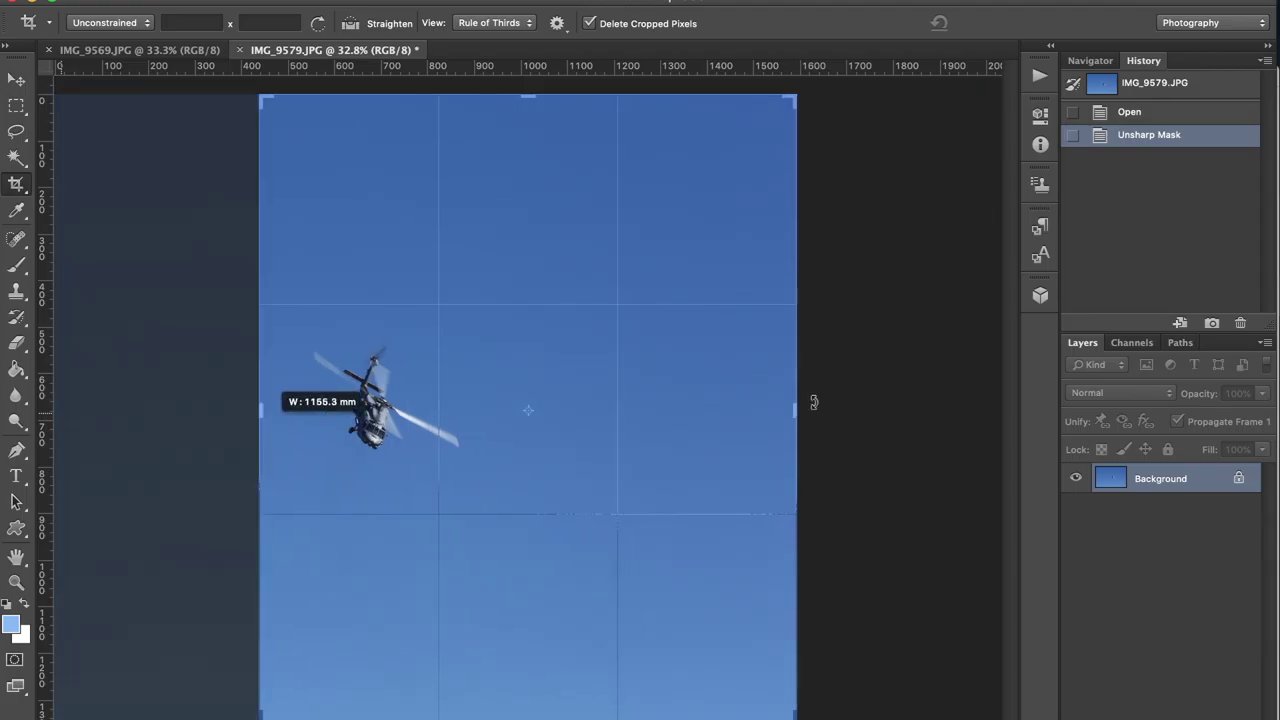
left_click_drag(796, 406, 760, 408)
key("Return")
- Select a vertical strip along the helicopter photo's right edge, feather it 222 pixels, fill it twice with the white background colour and deselect
left_click(16, 106)
left_click_drag(760, 88, 642, 718)
left_click(395, 2)
left_click(637, 303)
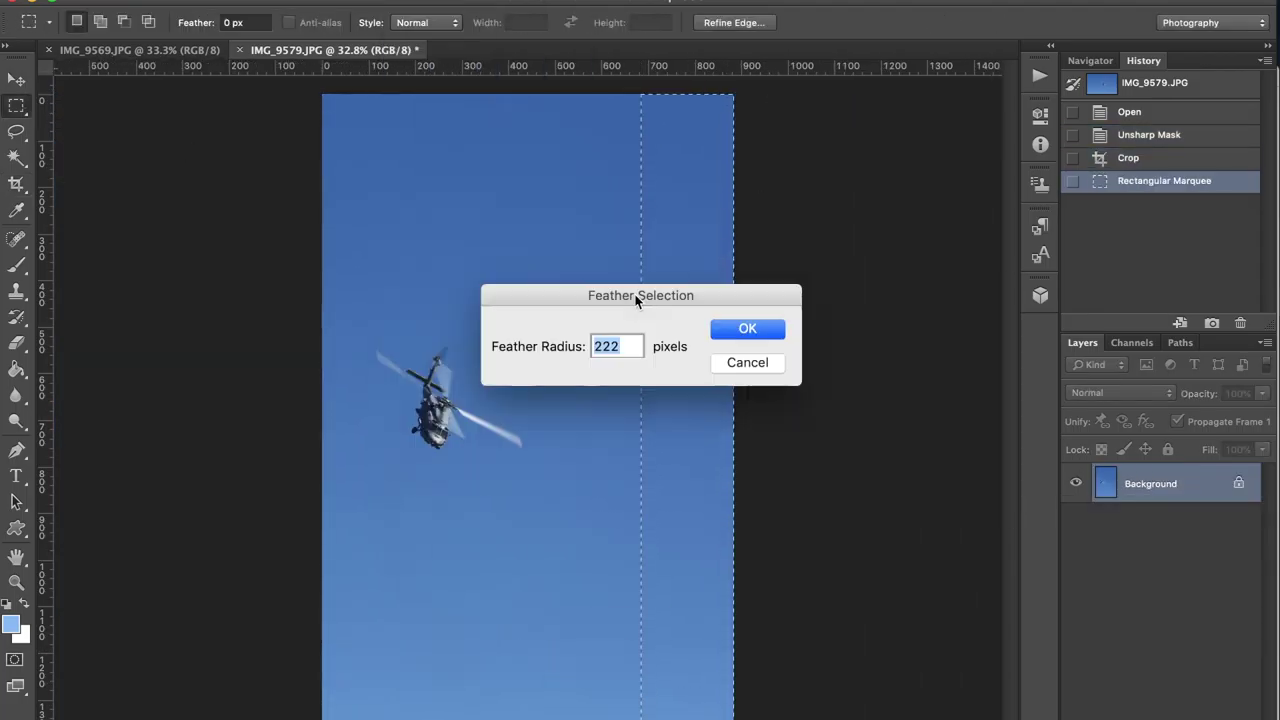
left_click(748, 327)
key("super+BackSpace")
key("super+BackSpace")
key("super+d")
- Set the helicopter photo's resolution to 300 pixels/inch without resampling the image
left_click(245, 2)
left_click(283, 147)
double_click(840, 354)
type("300")
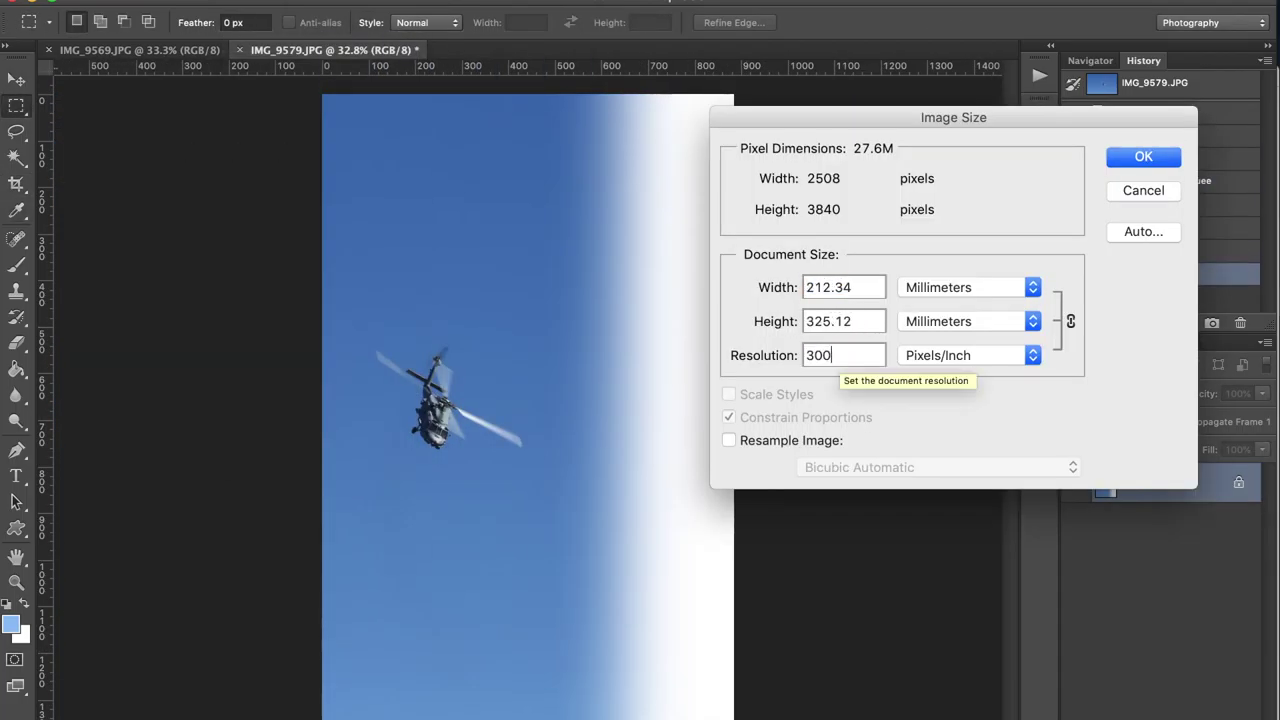
left_click(1142, 157)
- Reduce the canvas height to 299 mm, anchored at the bottom centre so the excess is trimmed from the top
left_click(245, 2)
left_click(287, 165)
left_click(980, 462)
key("Tab")
type("299")
key("Return")
key("Return")
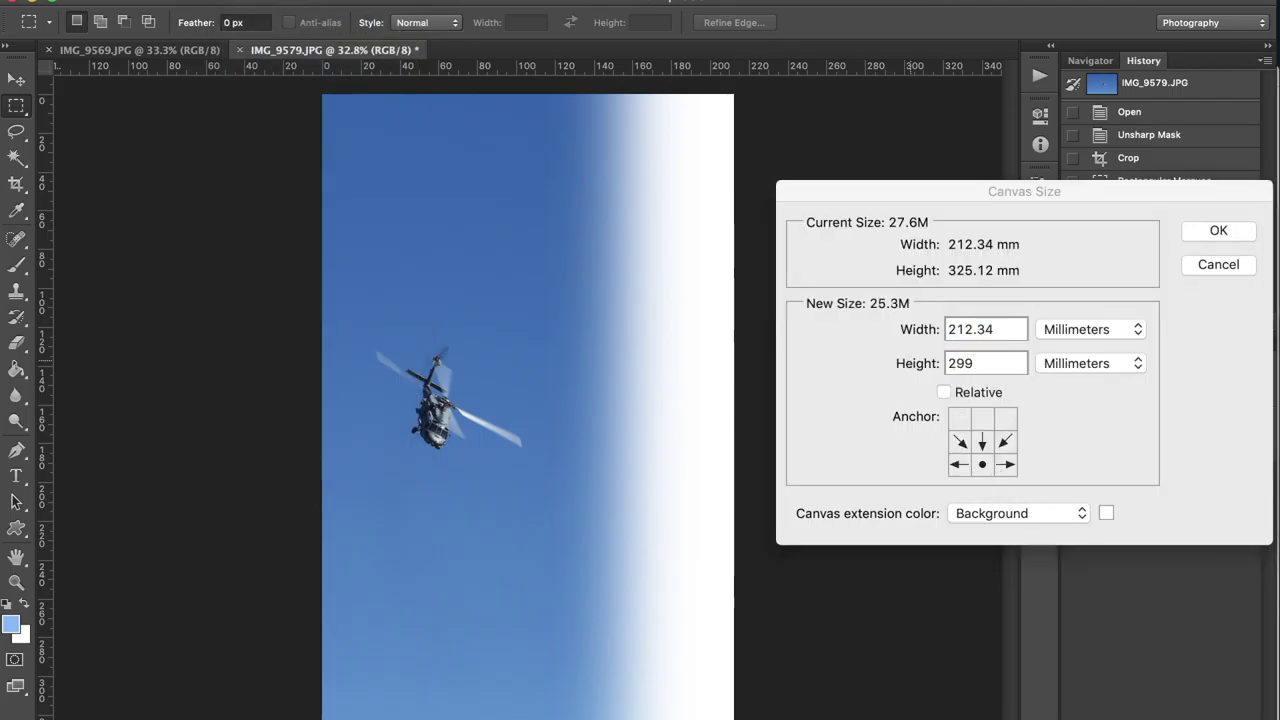
- Save the helicopter photo under the file name Wol Seahawk1.jpg
left_click(158, 2)
left_click(189, 203)
type("Wol Seahawk1.jpg")
key("Return")
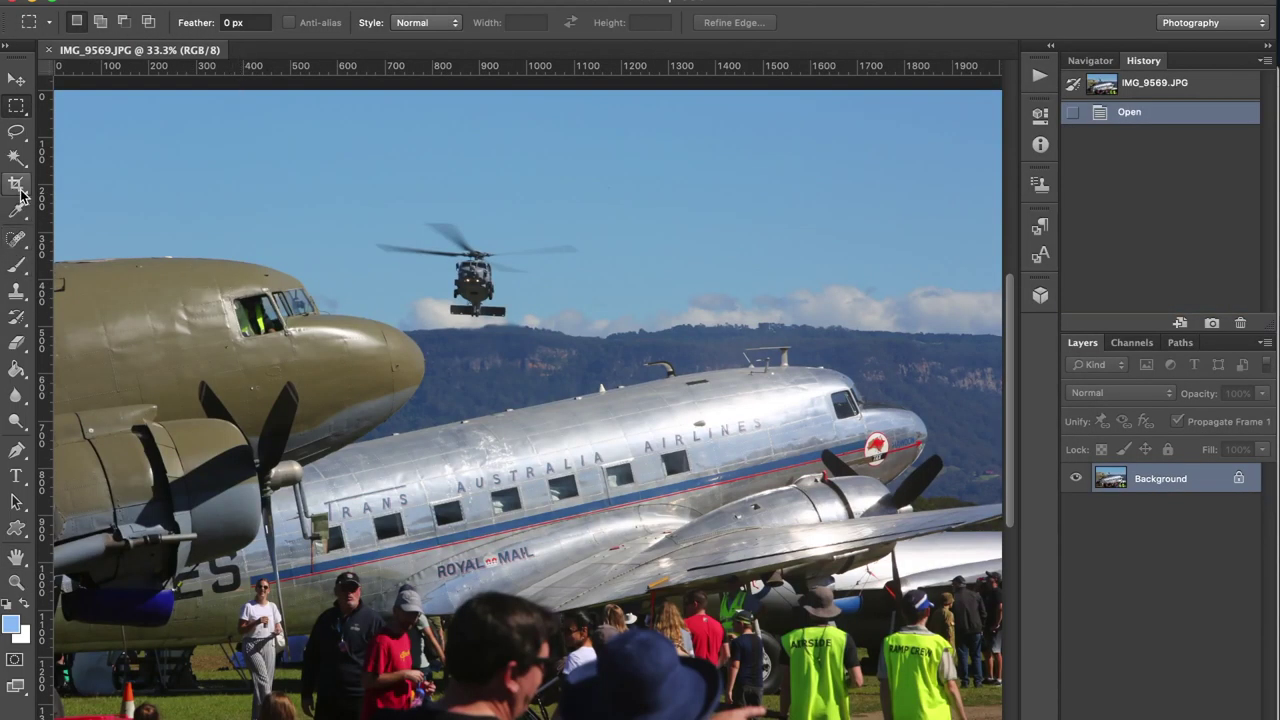
- Crop IMG_9569.JPG to cut away the crowd below and some sky above, and reapply the last filter, Unsharp Mask
left_click(20, 190)
left_click_drag(530, 716, 532, 620)
key("Return")
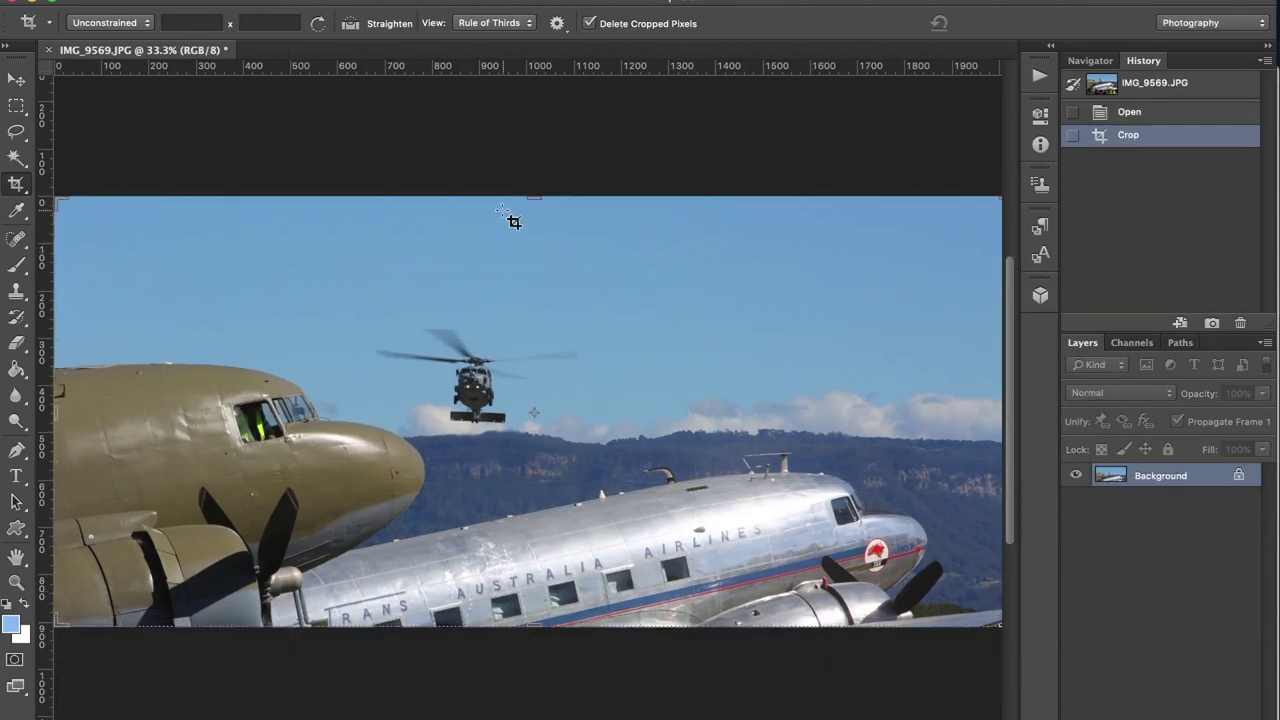
left_click_drag(520, 198, 589, 295)
key("Return")
key("super+f")
- Switch to Finder, browse the Wol folder for more aircraft photos and open the dark-cloud airliner photo IMG_0183.JPG in Photoshop
key("super+Tab")
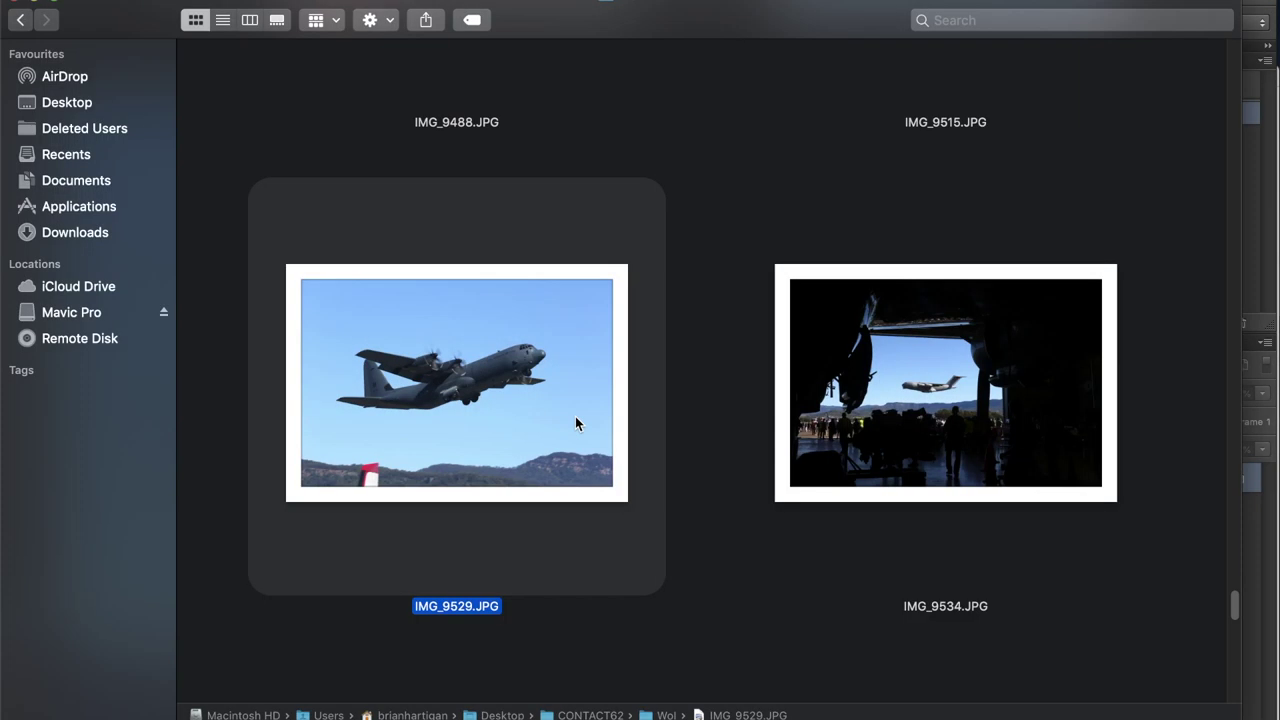
scroll(620, 420, "up", 3)
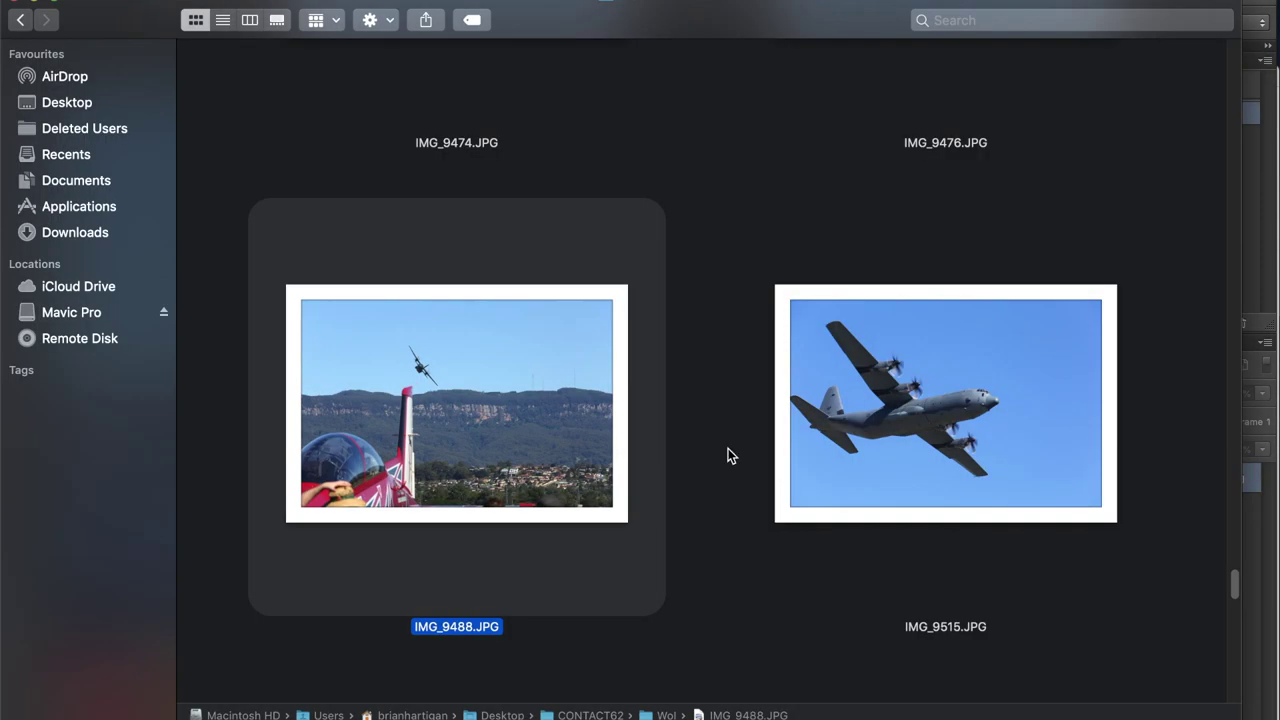
scroll(728, 448, "up", 3)
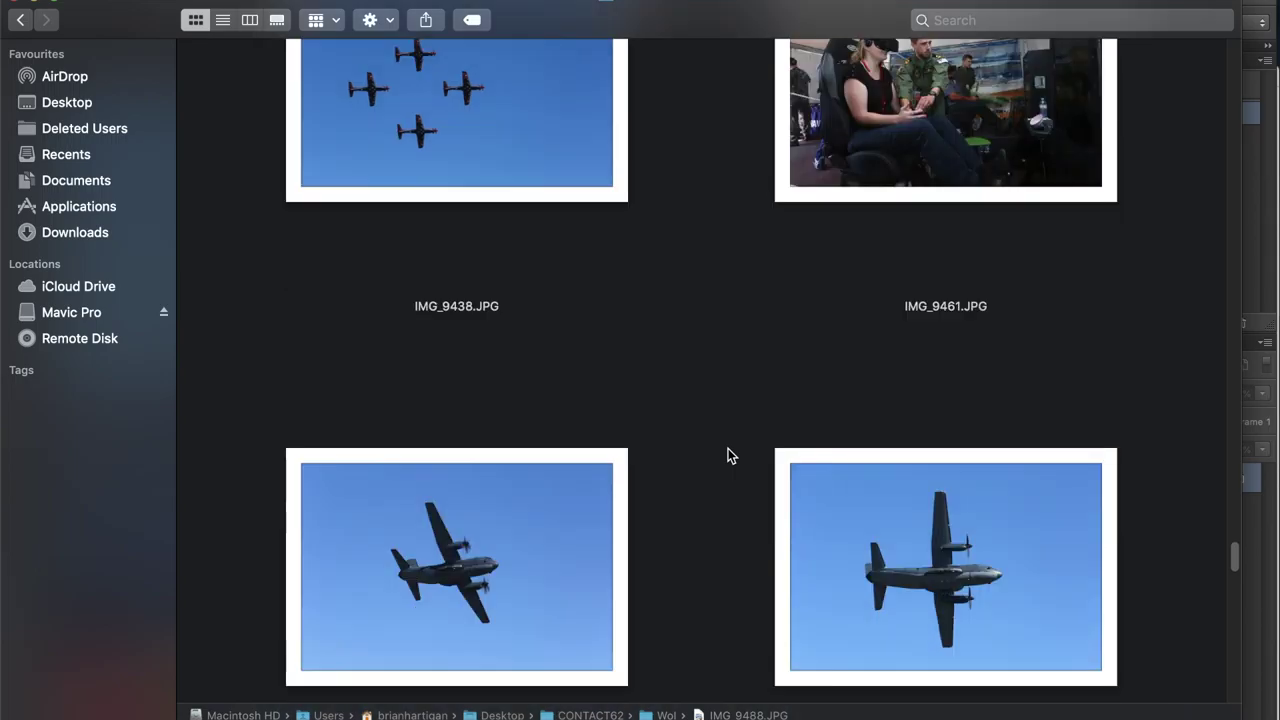
scroll(728, 448, "down", 2)
left_click(841, 343)
key("space")
key("space")
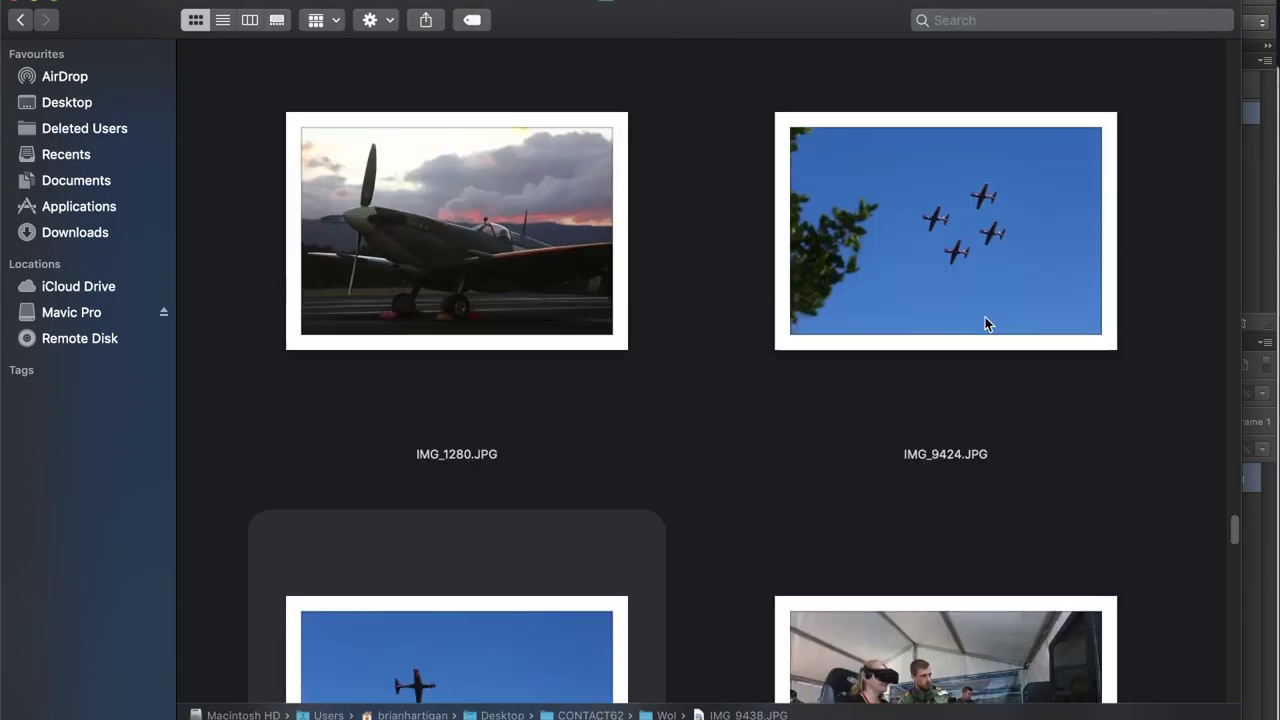
left_click(986, 320)
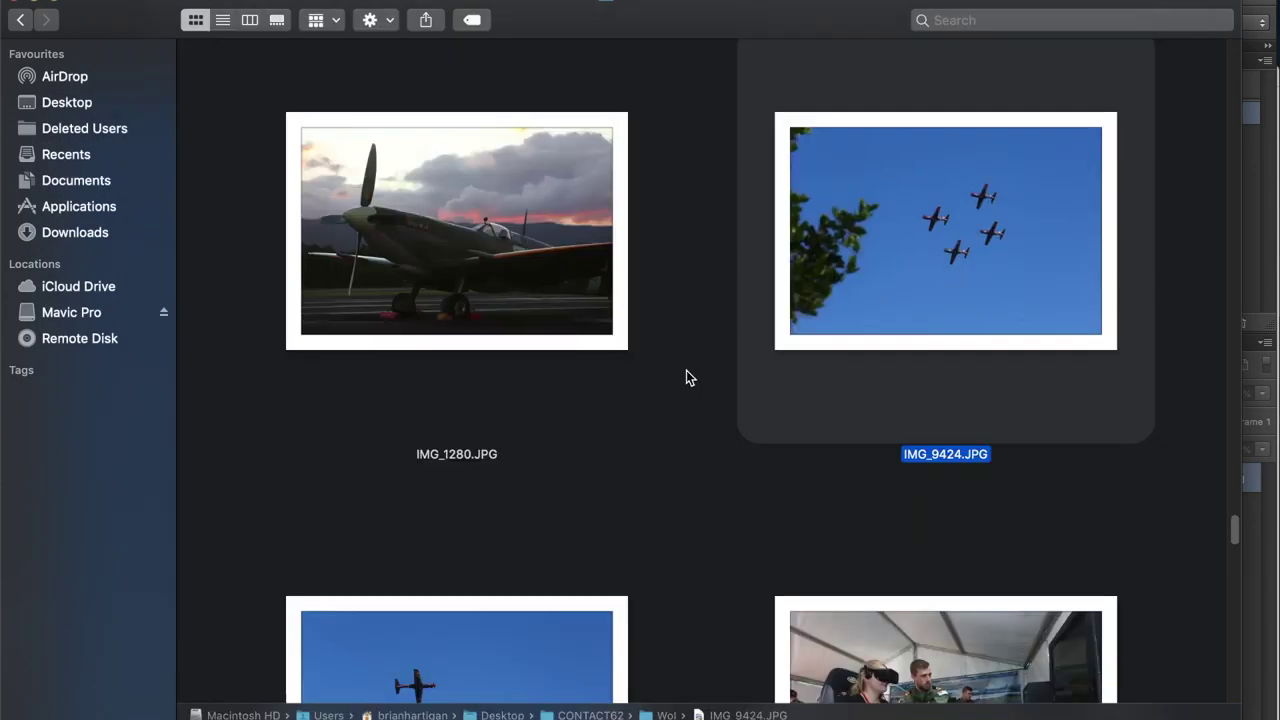
scroll(686, 370, "down", 5)
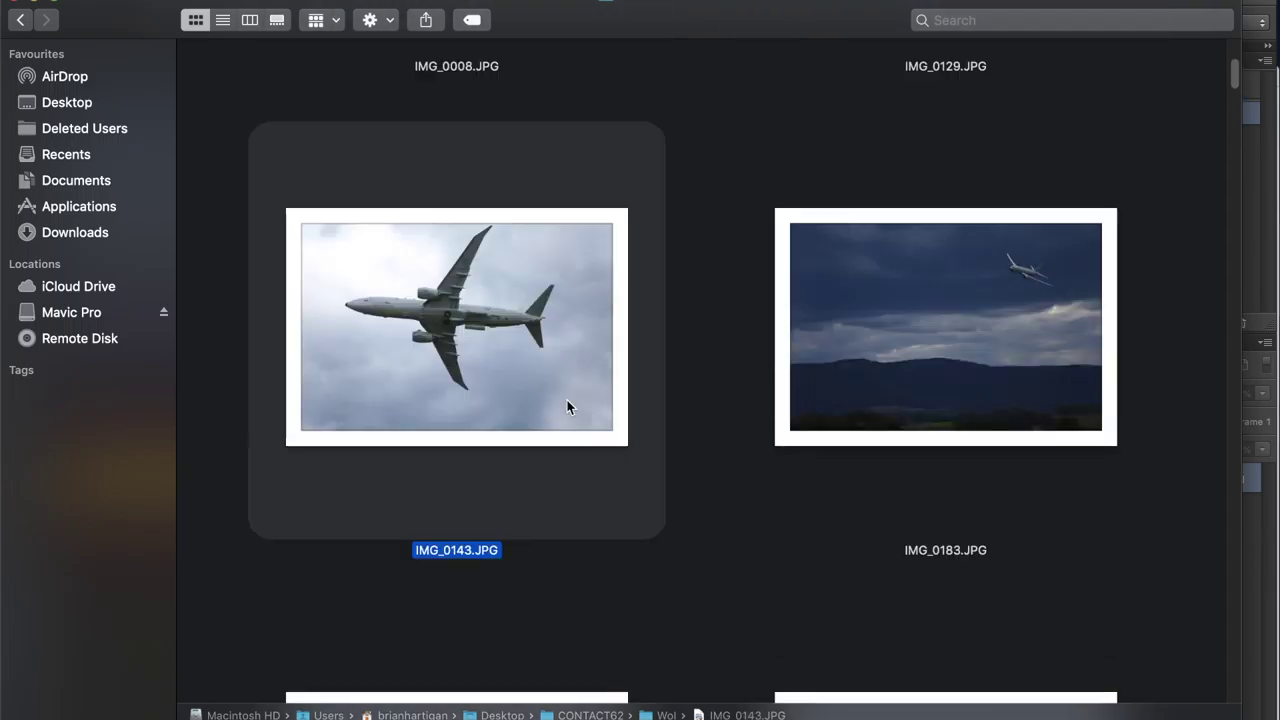
left_click_drag(886, 371, 270, 714)
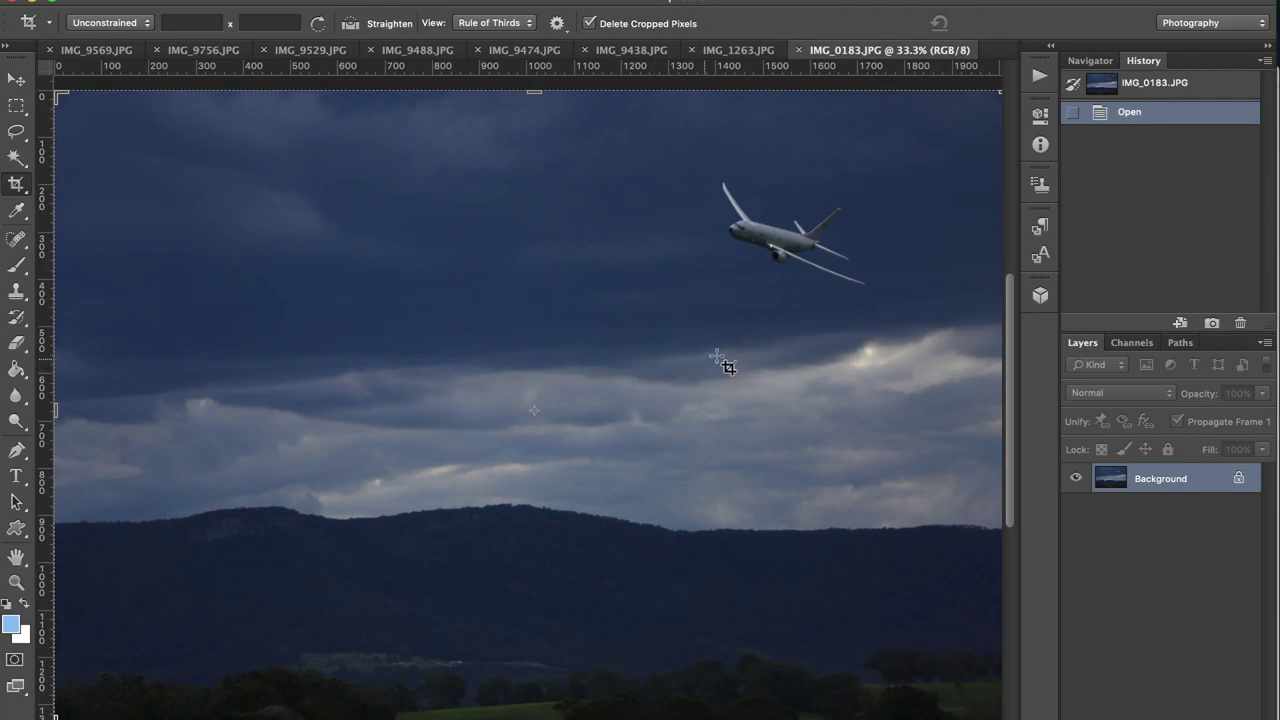
- Select the brightest areas of IMG_0183.JPG with Color Range, sampling white at fuzziness 200
left_click(408, 0)
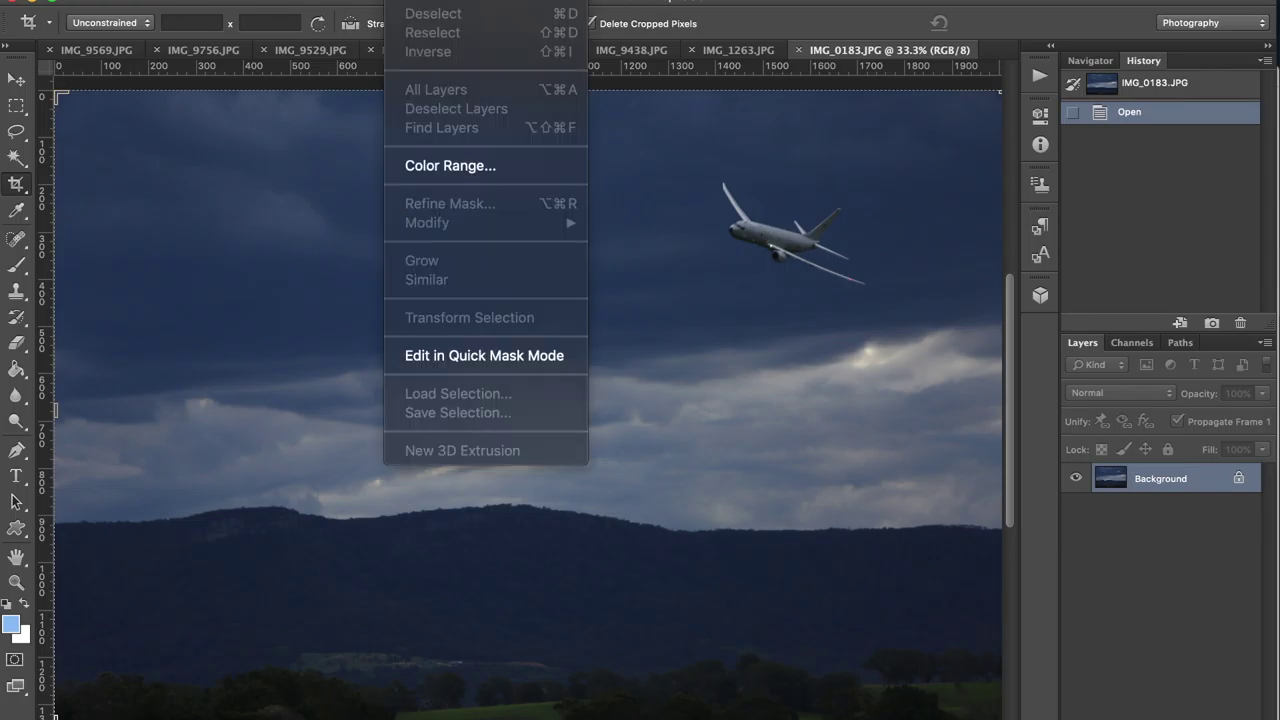
left_click(447, 167)
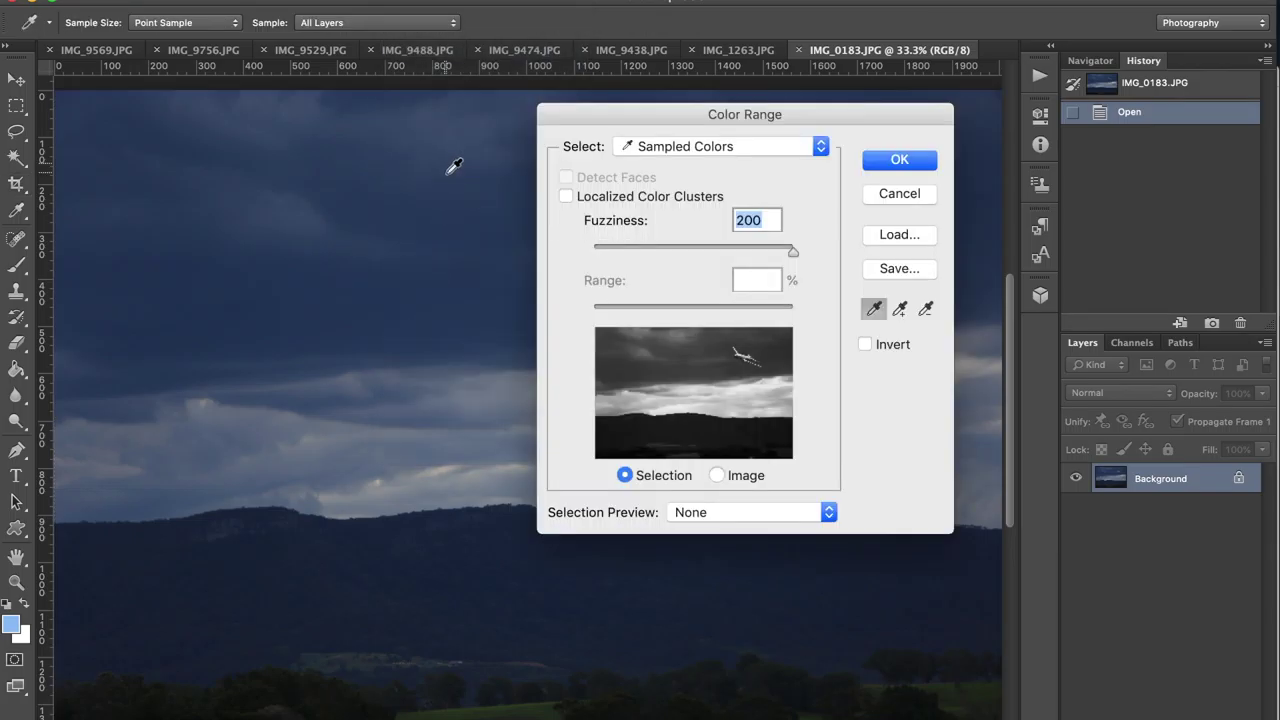
left_click(27, 637)
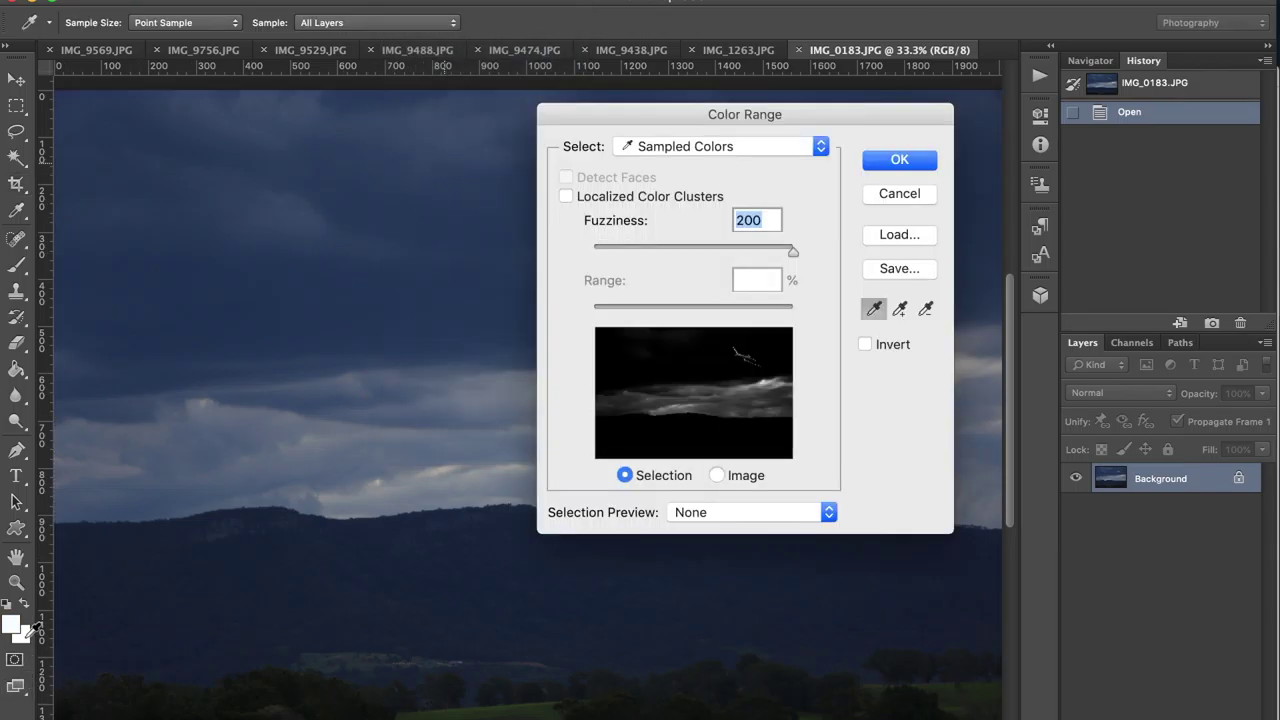
left_click(898, 160)
key("c")
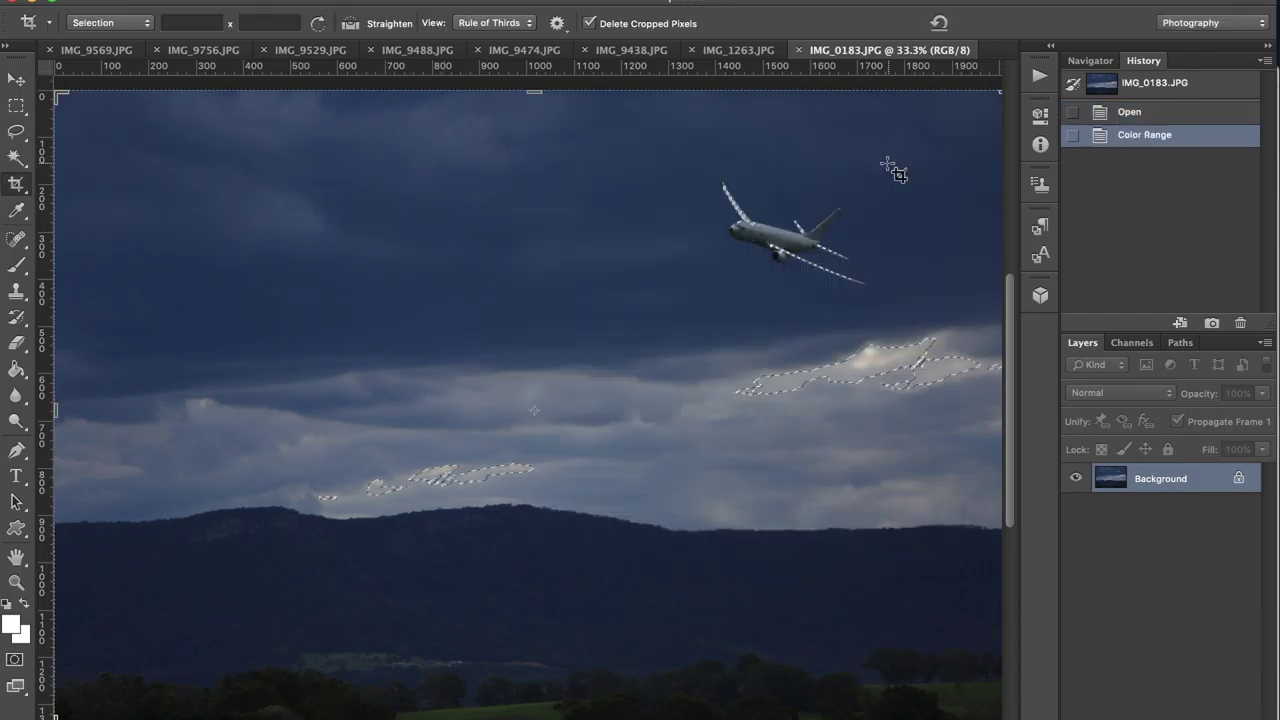
- Invert the highlight selection and feather it with a 44-pixel radius
left_click(405, 2)
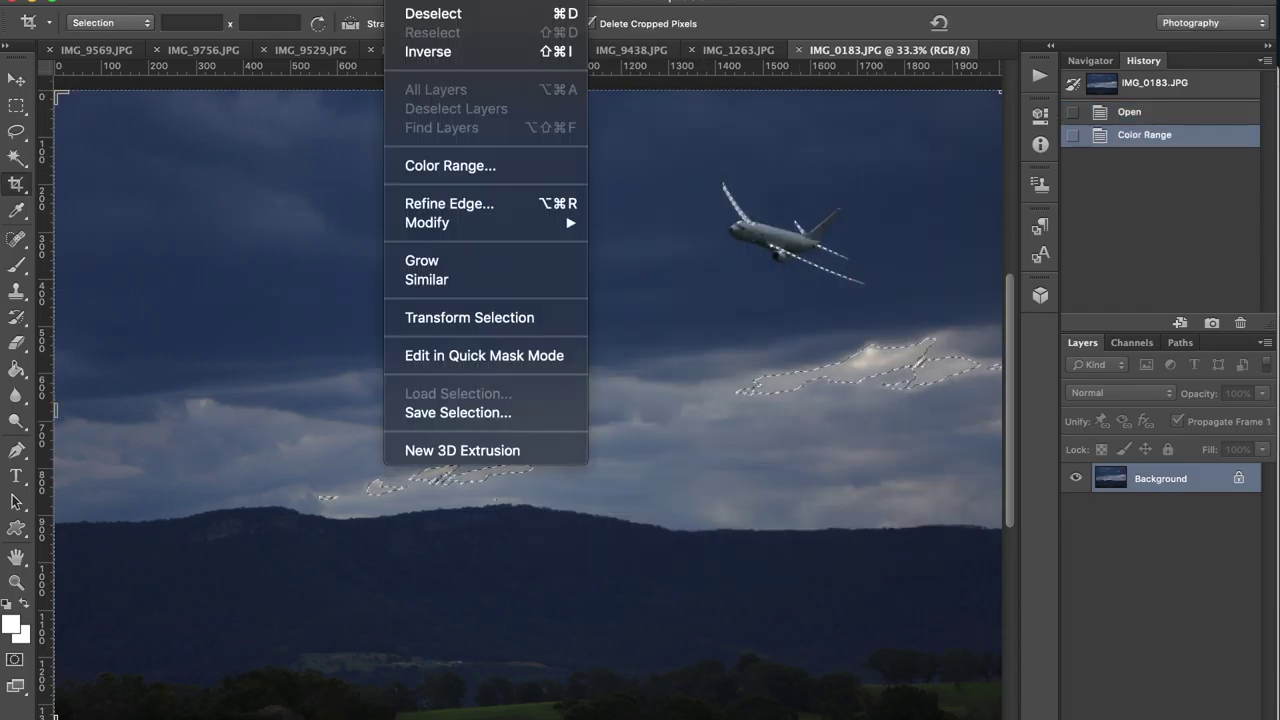
mouse_move(432, 224)
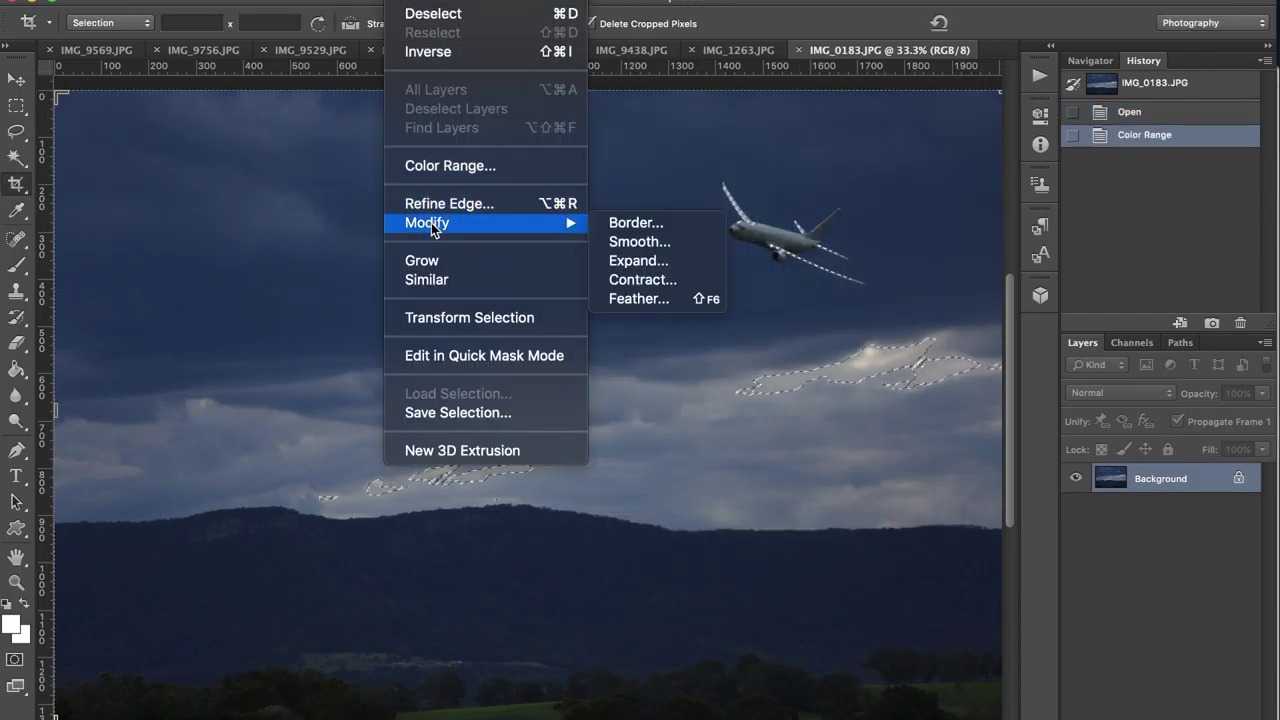
left_click(428, 51)
left_click(432, 2)
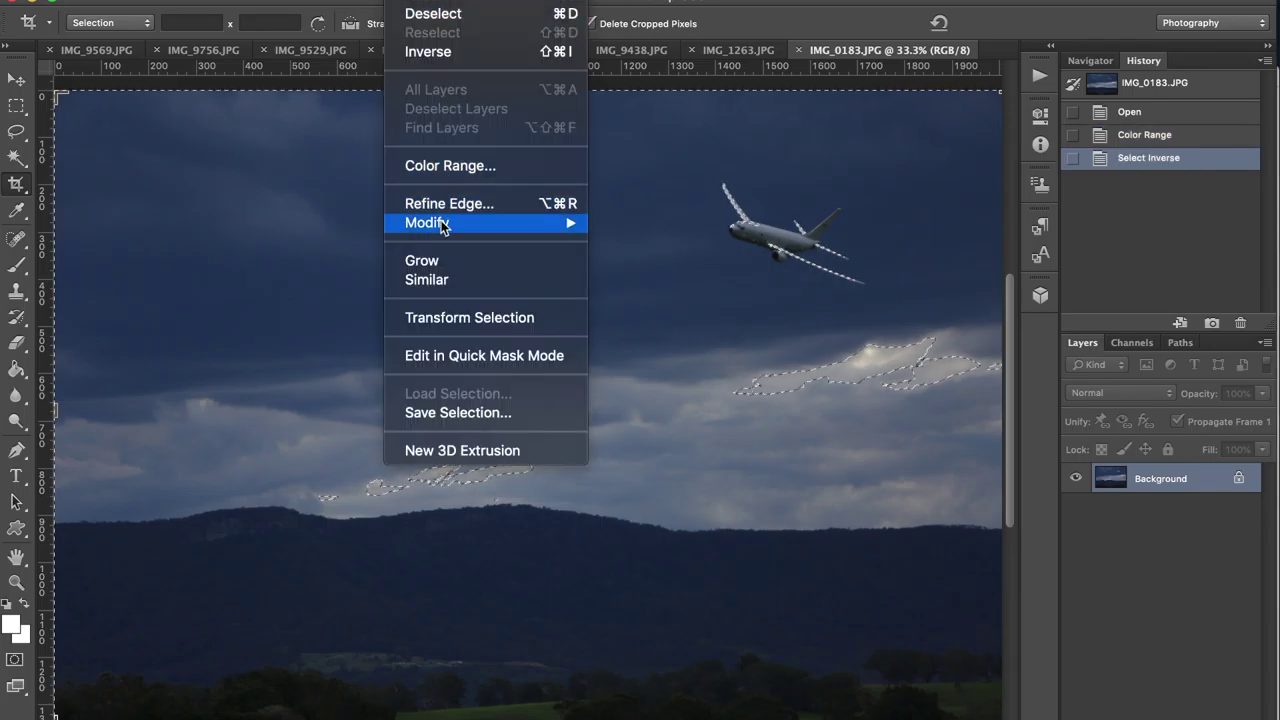
mouse_move(548, 224)
left_click(628, 299)
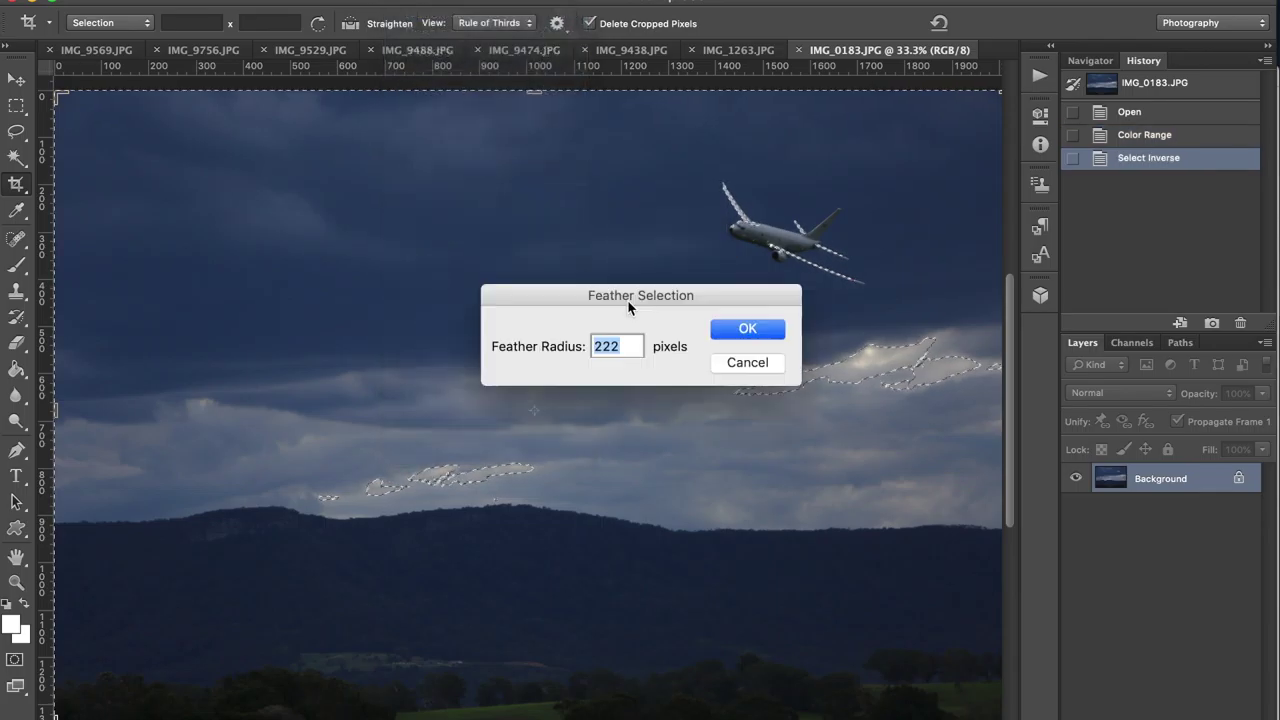
type("44")
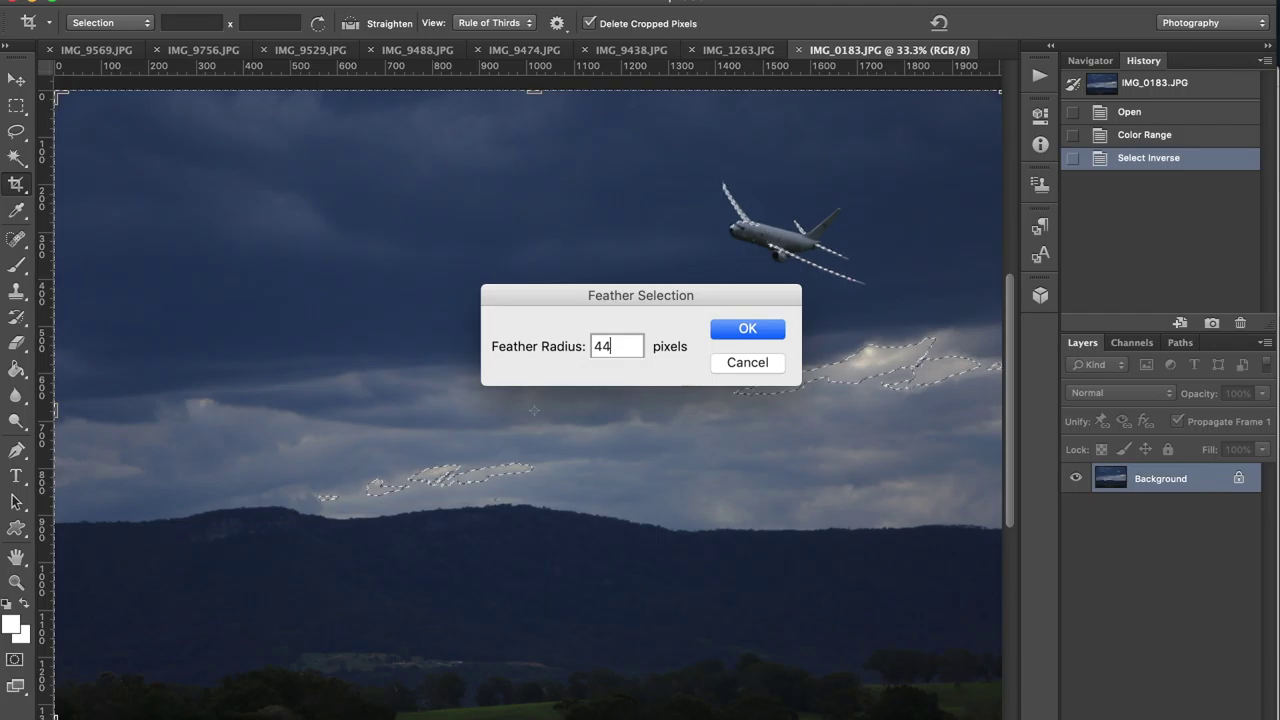
key("Return")
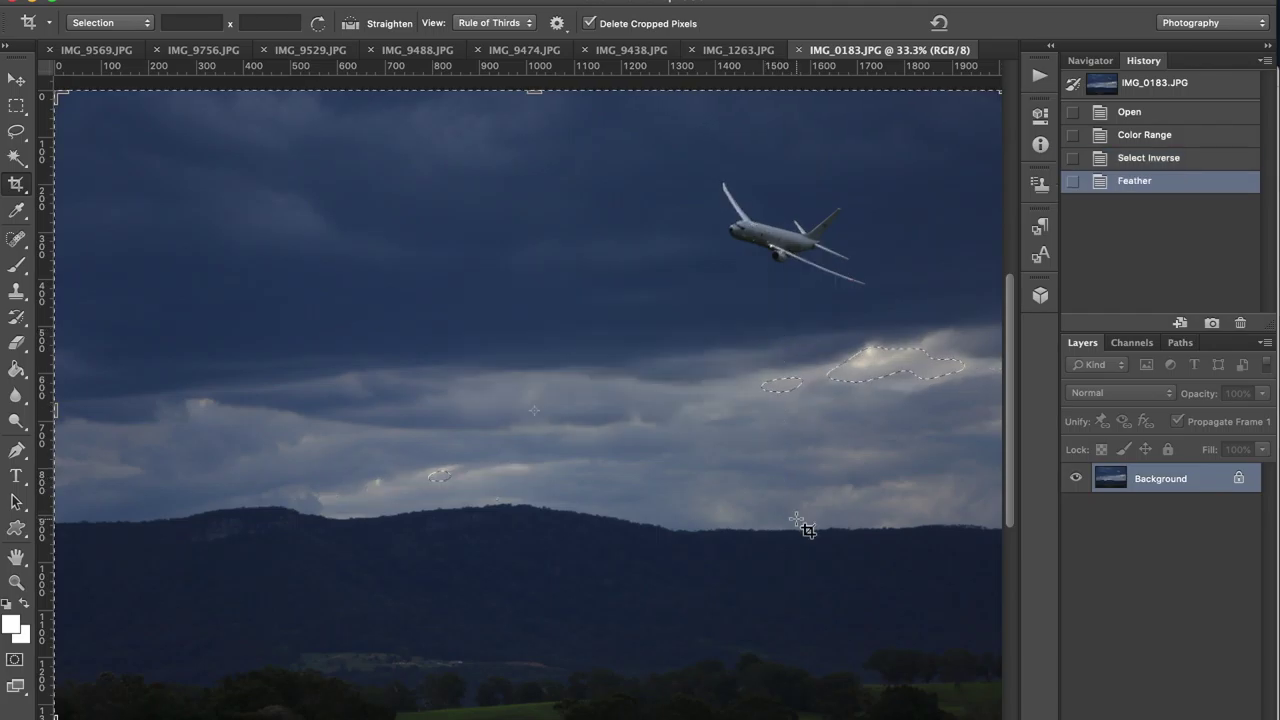
- Brighten the selected darker areas with Levels by setting the white input level to 203, and deselect
key("super+l")
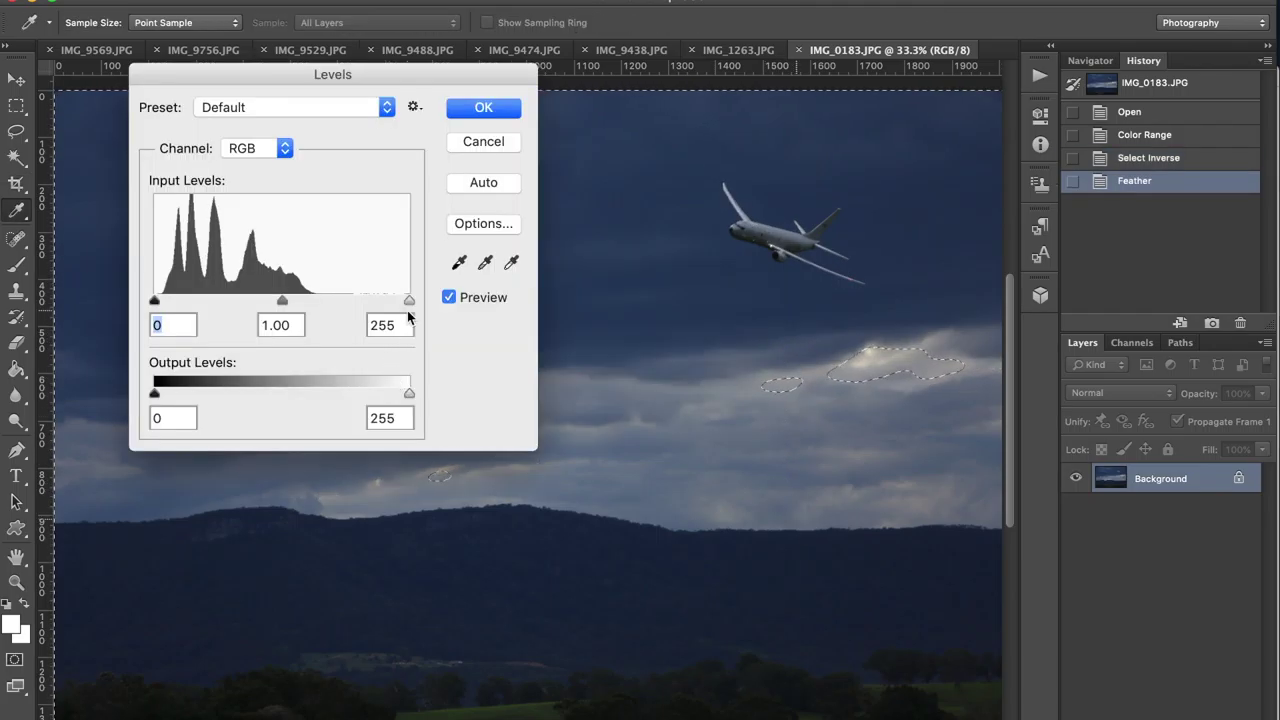
left_click_drag(409, 300, 357, 292)
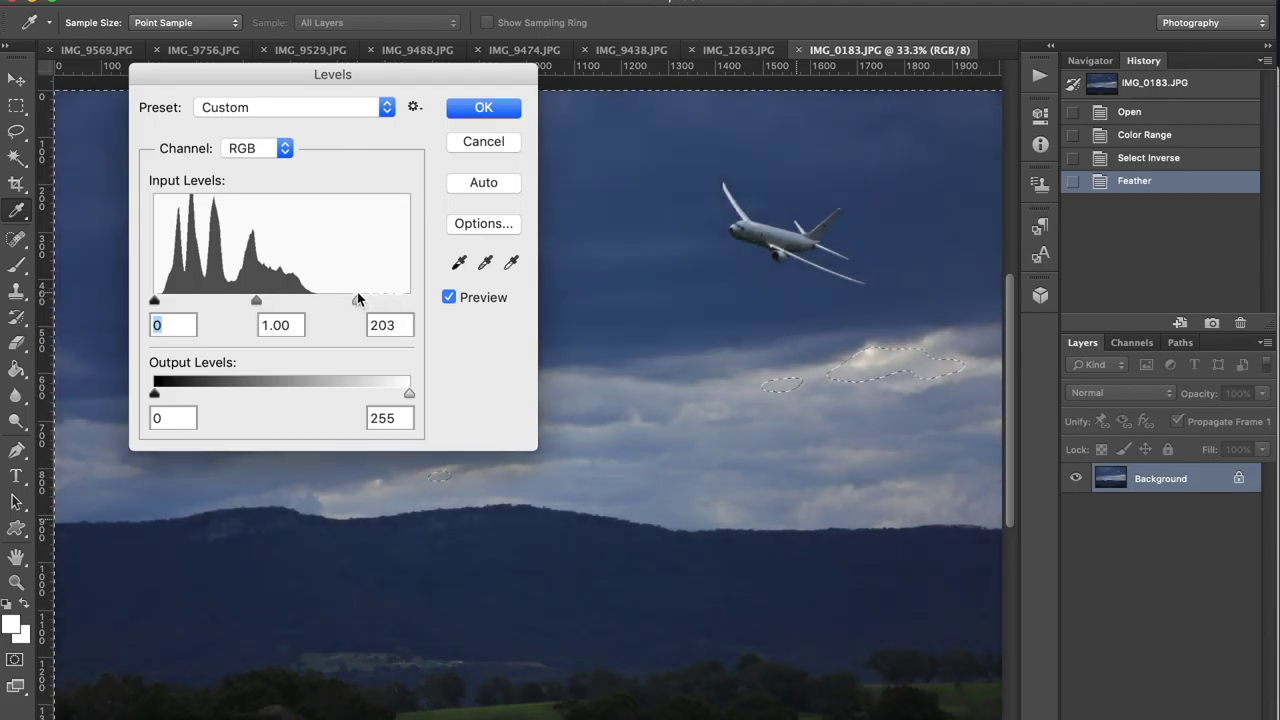
left_click(468, 110)
key("c")
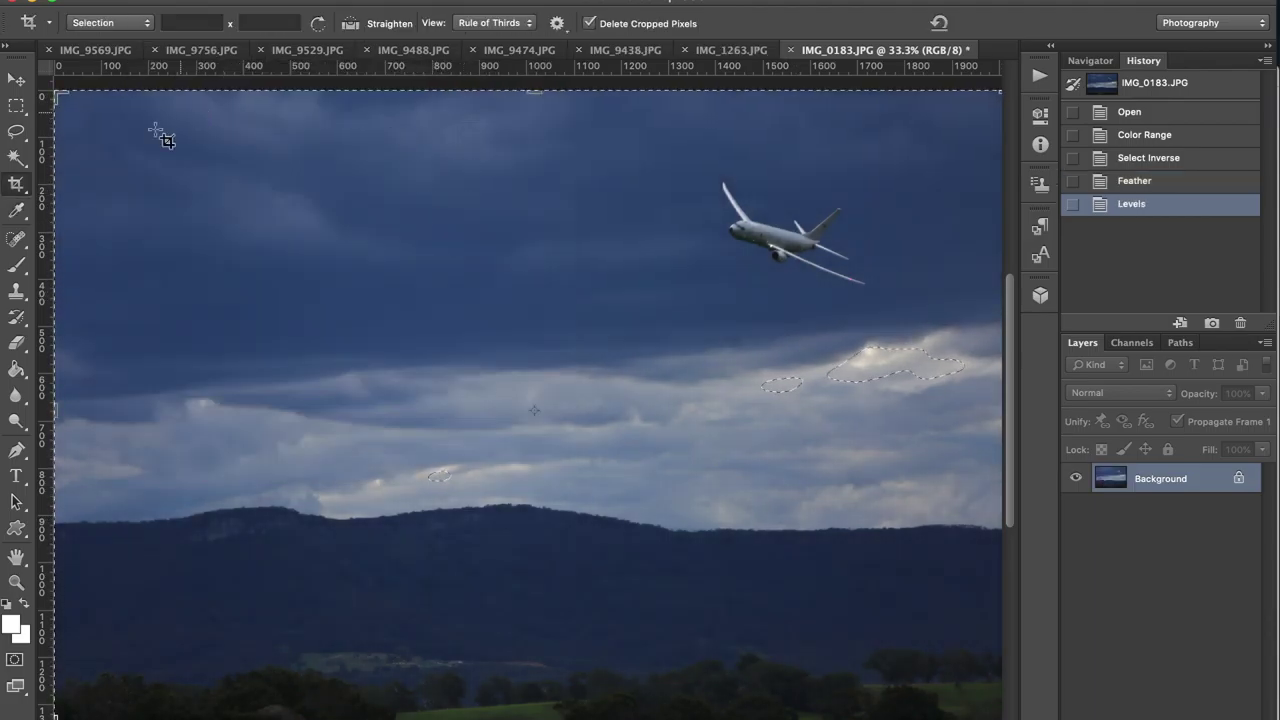
left_click(16, 106)
left_click(120, 140)
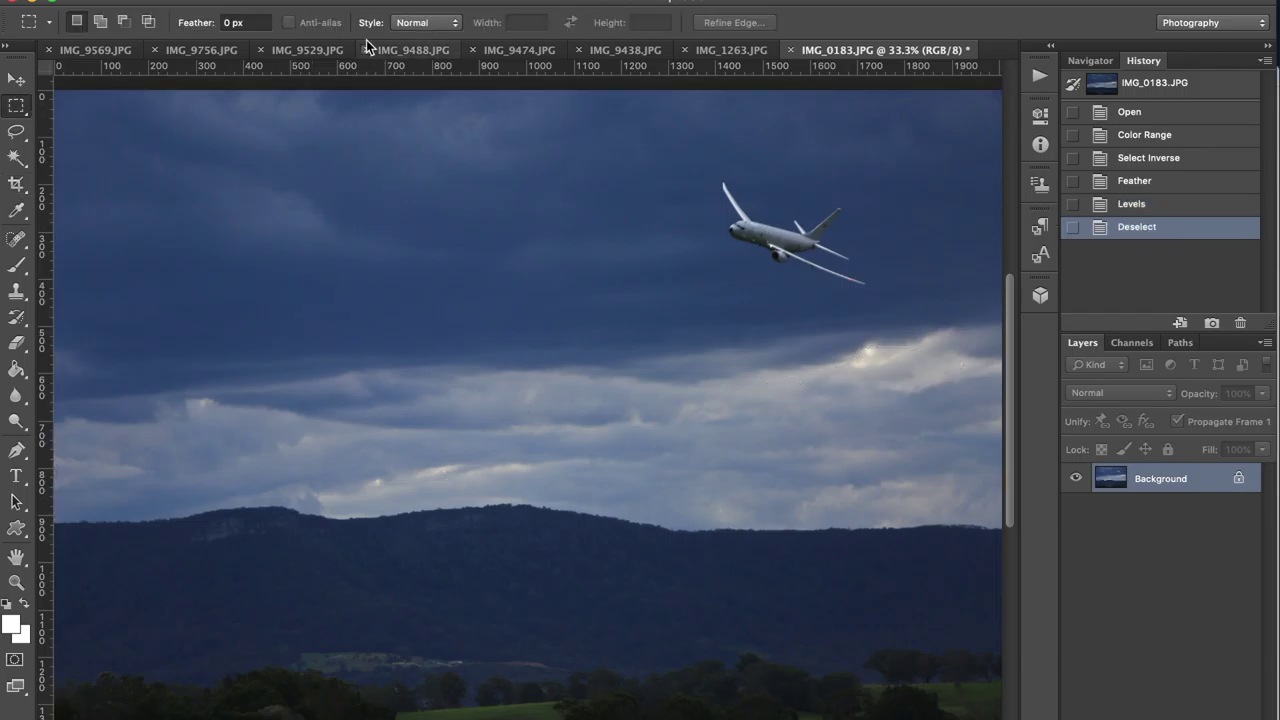
- Select the bright clouds and aircraft highlights again with Color Range at fuzziness 200
left_click(405, 0)
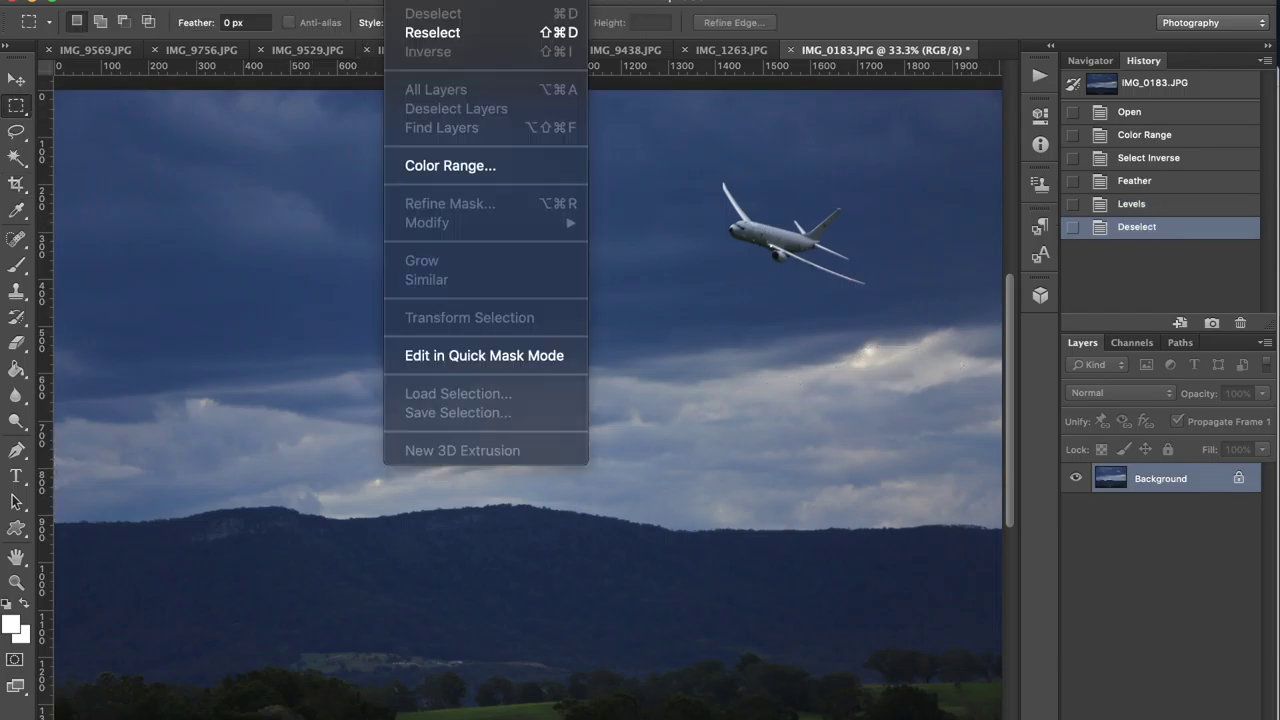
left_click(455, 165)
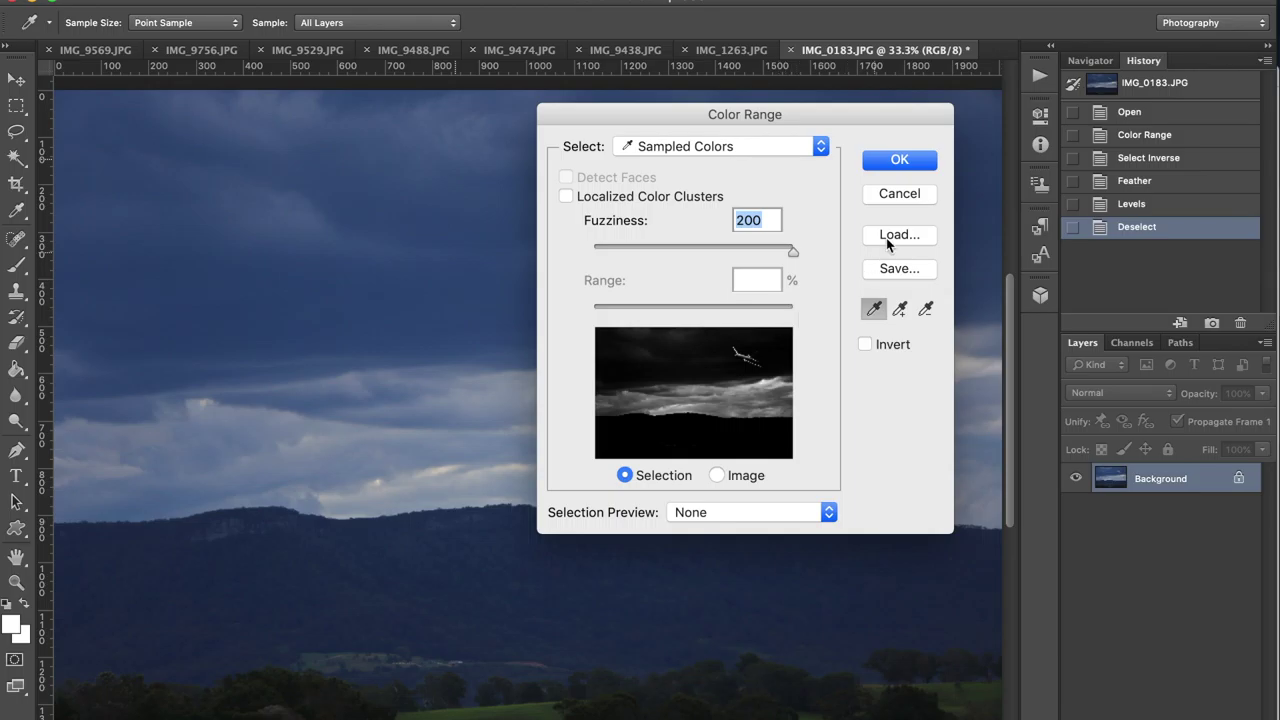
left_click(899, 161)
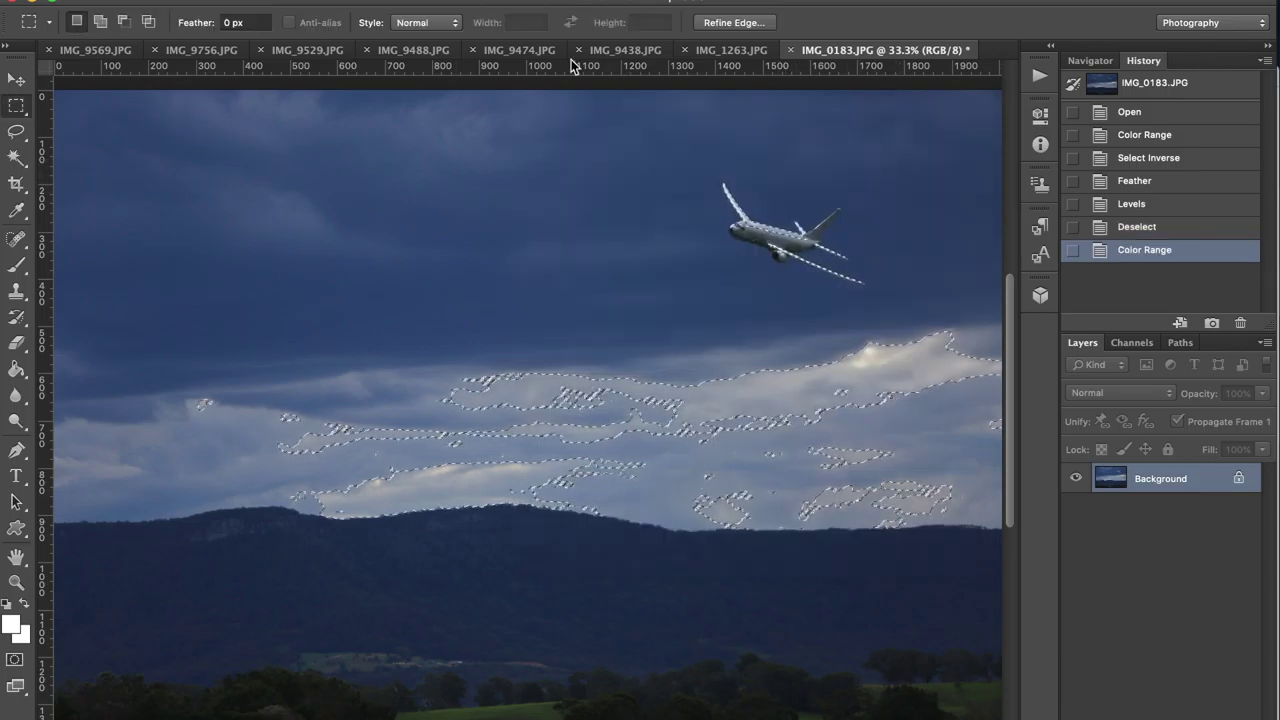
- Invert the new cloud selection and feather it with a 55-pixel radius
left_click(410, 0)
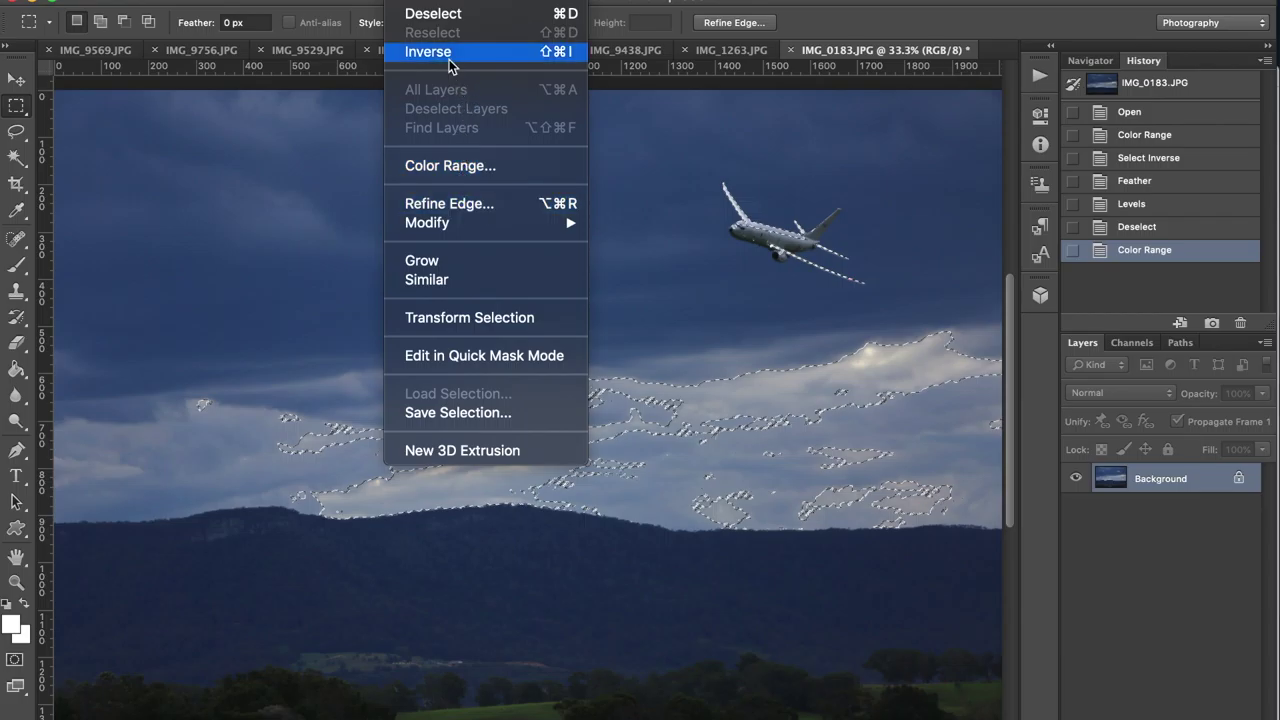
left_click(449, 52)
left_click(410, 0)
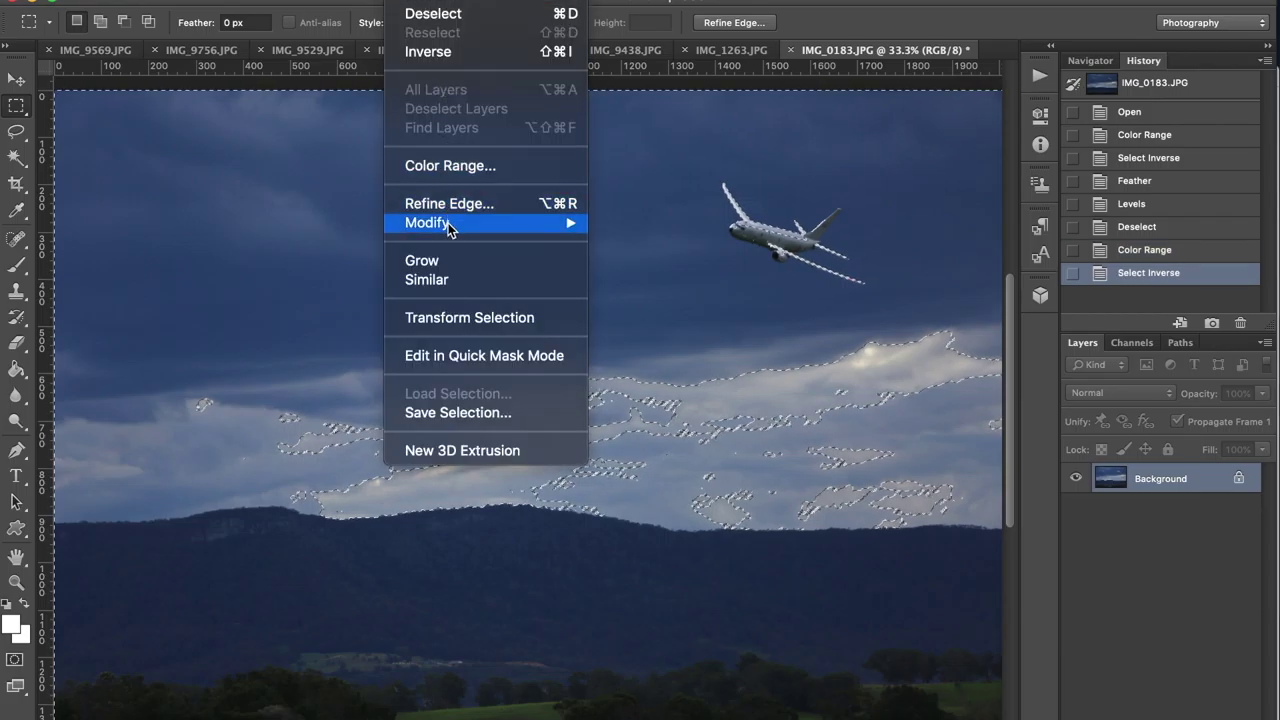
mouse_move(448, 223)
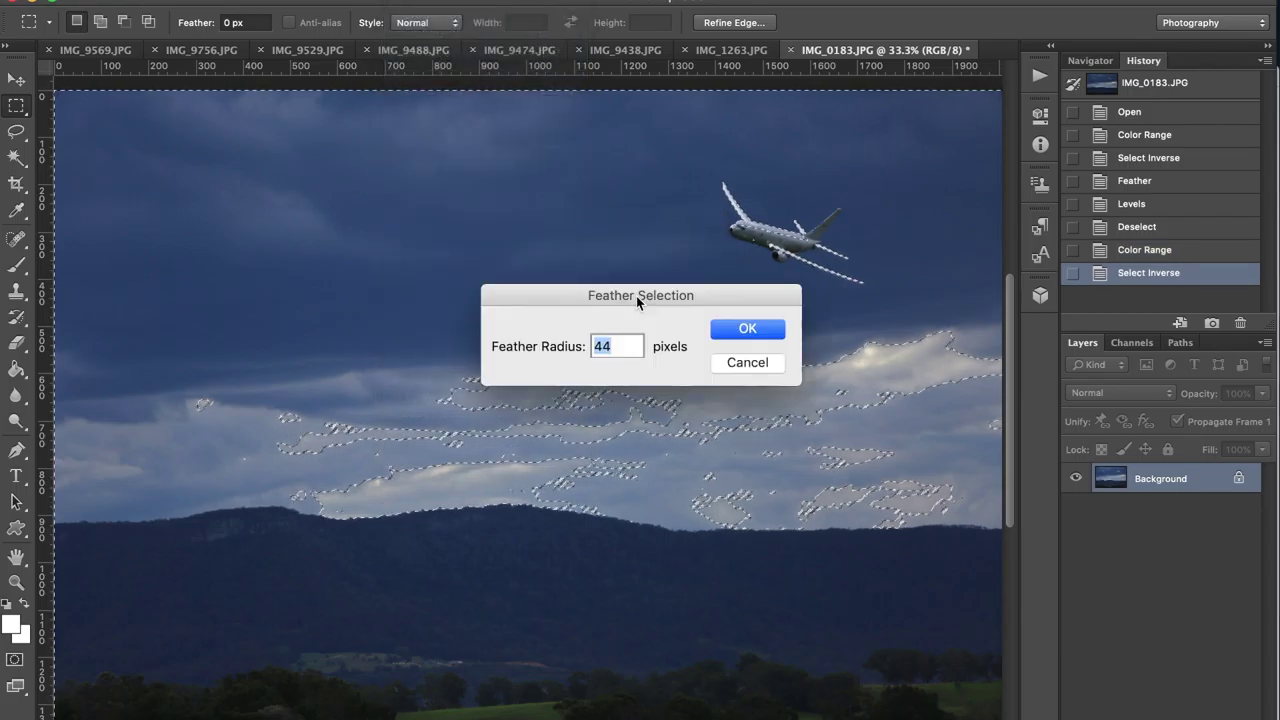
type("55")
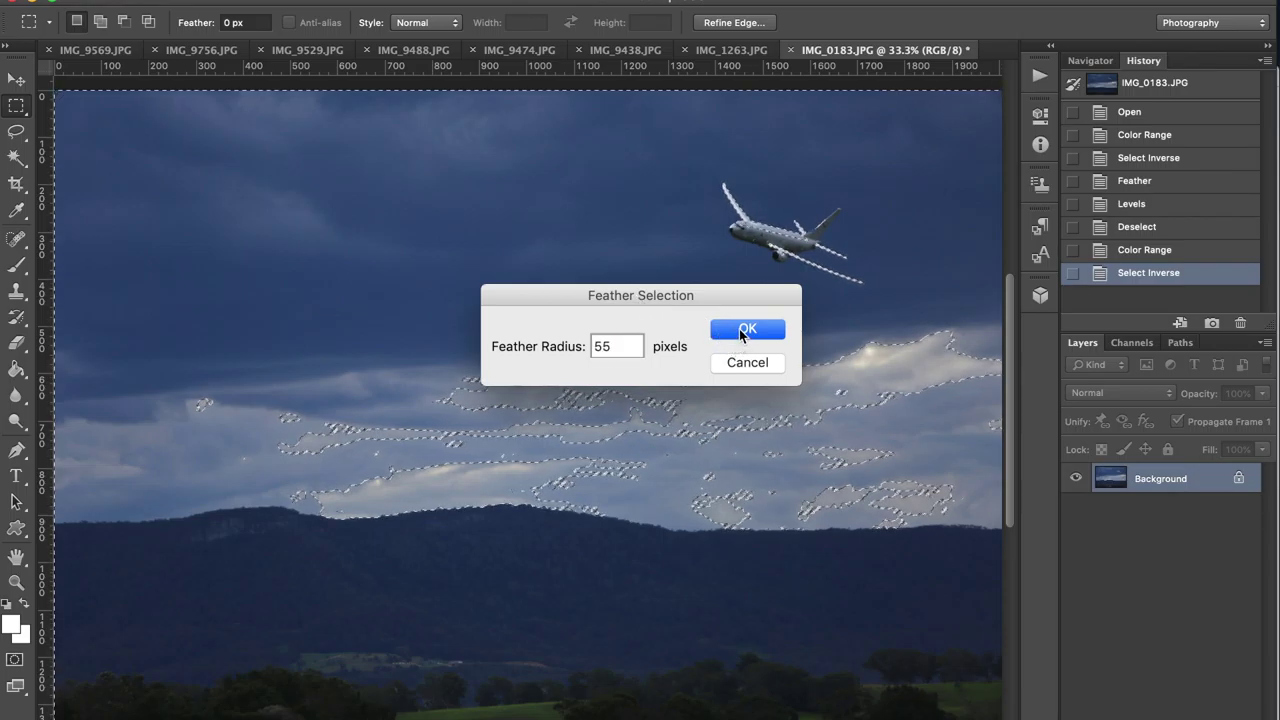
left_click(746, 329)
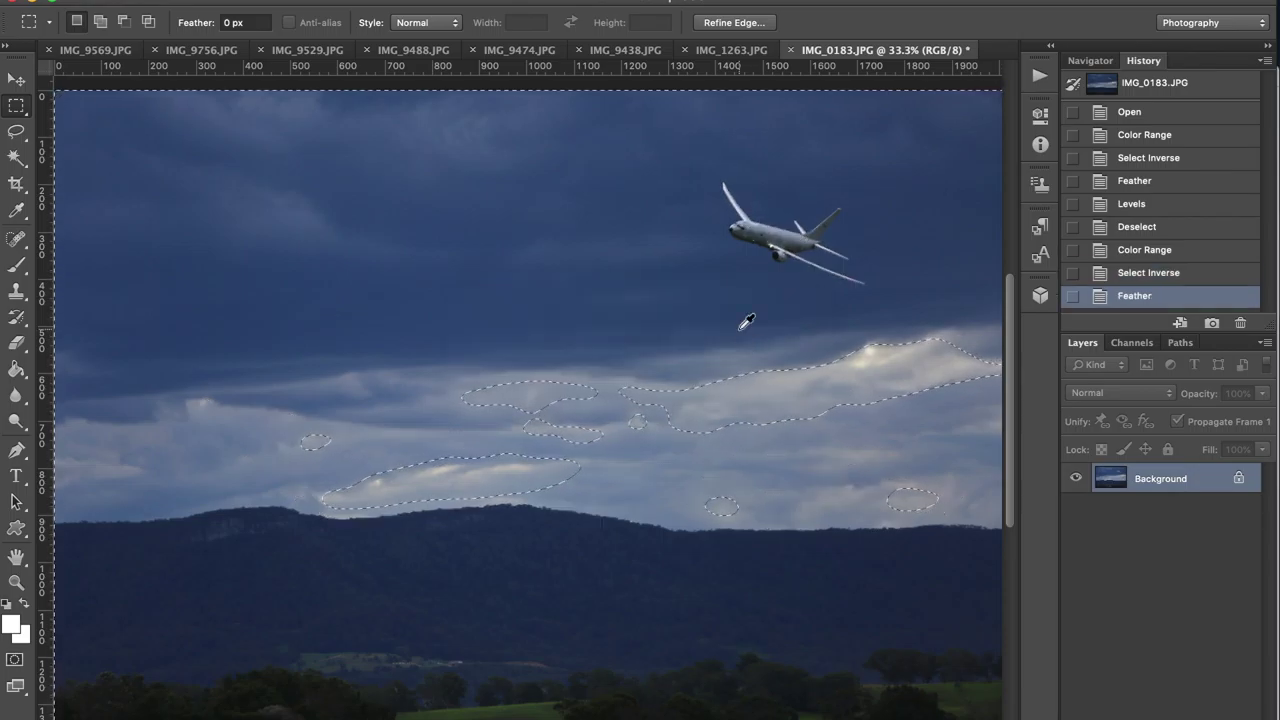
- Brighten the feathered selection further with Levels by lowering the white input level
key("super+l")
left_click_drag(409, 300, 374, 302)
left_click(484, 107)
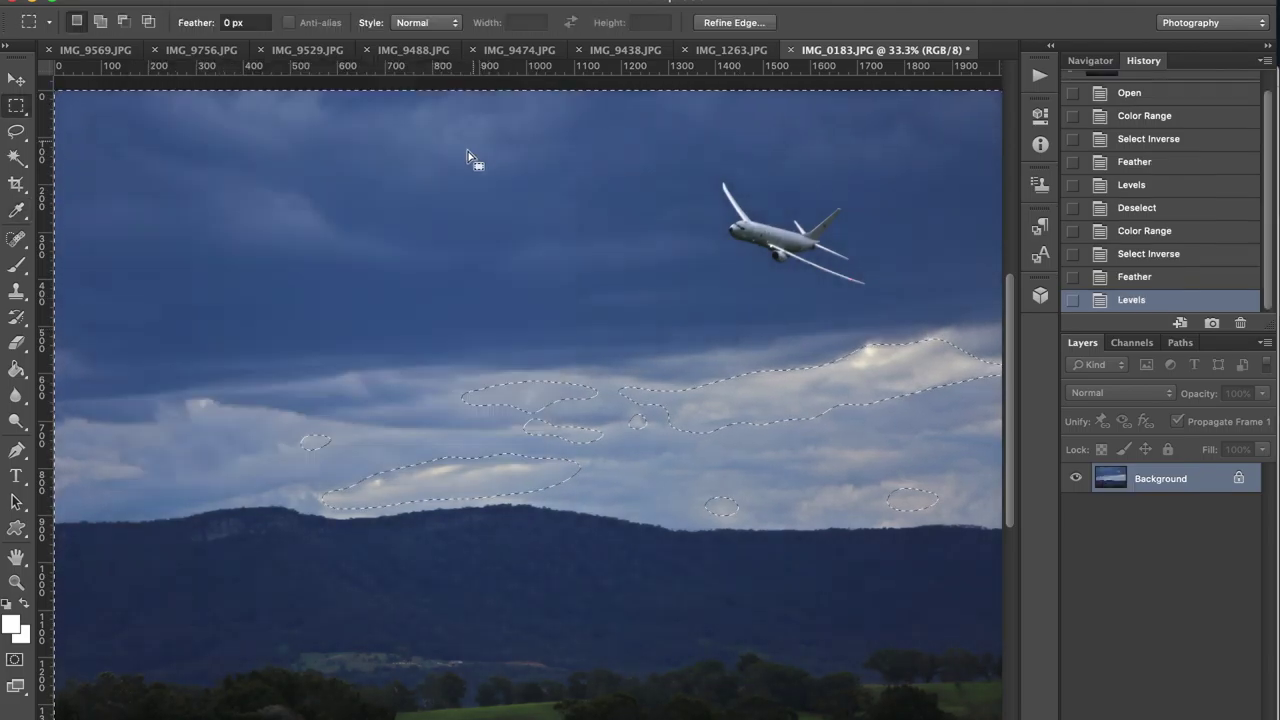
- Deselect, and make a fresh Color Range selection of the bright clouds and aircraft with fuzziness 200
left_click(128, 240)
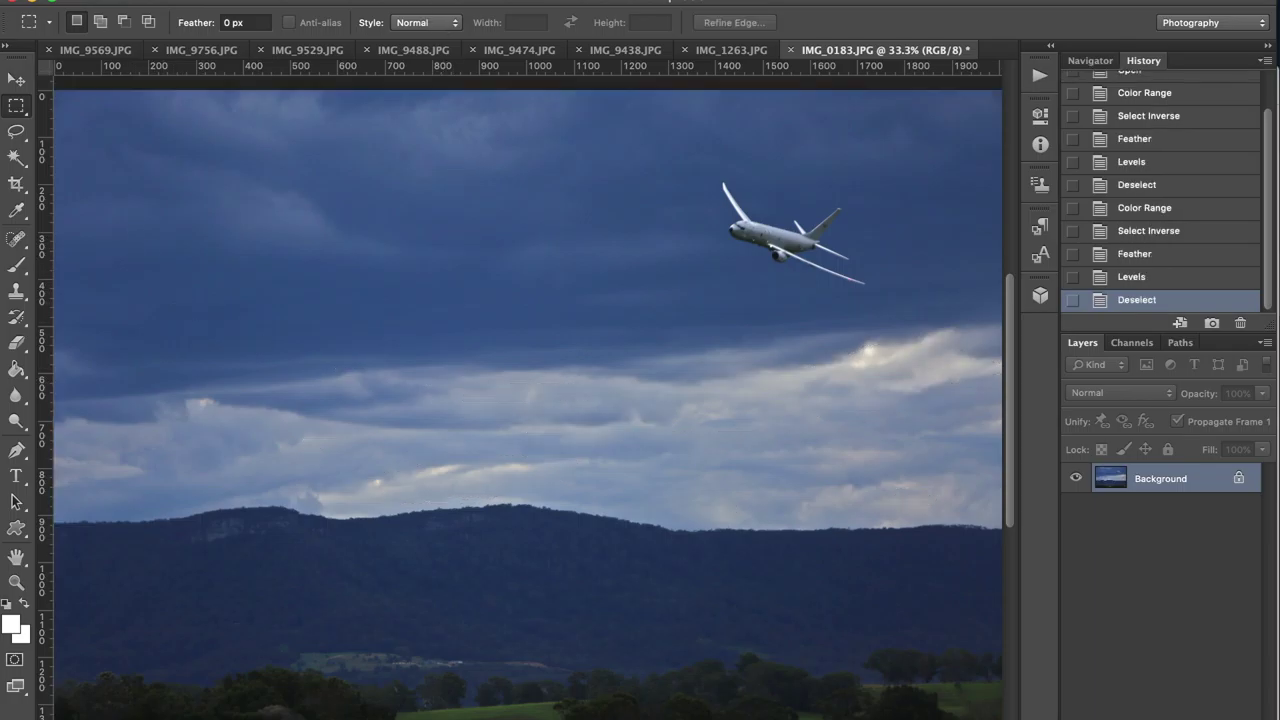
left_click(400, 0)
left_click(449, 165)
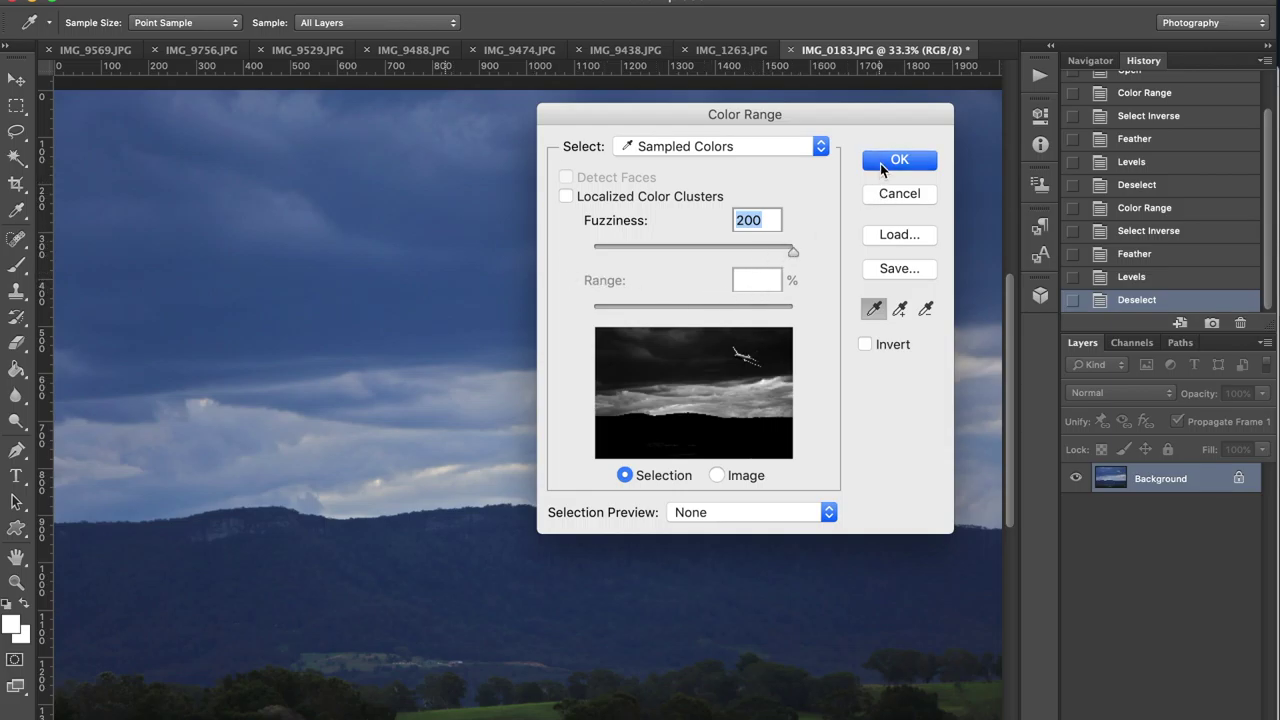
left_click(880, 163)
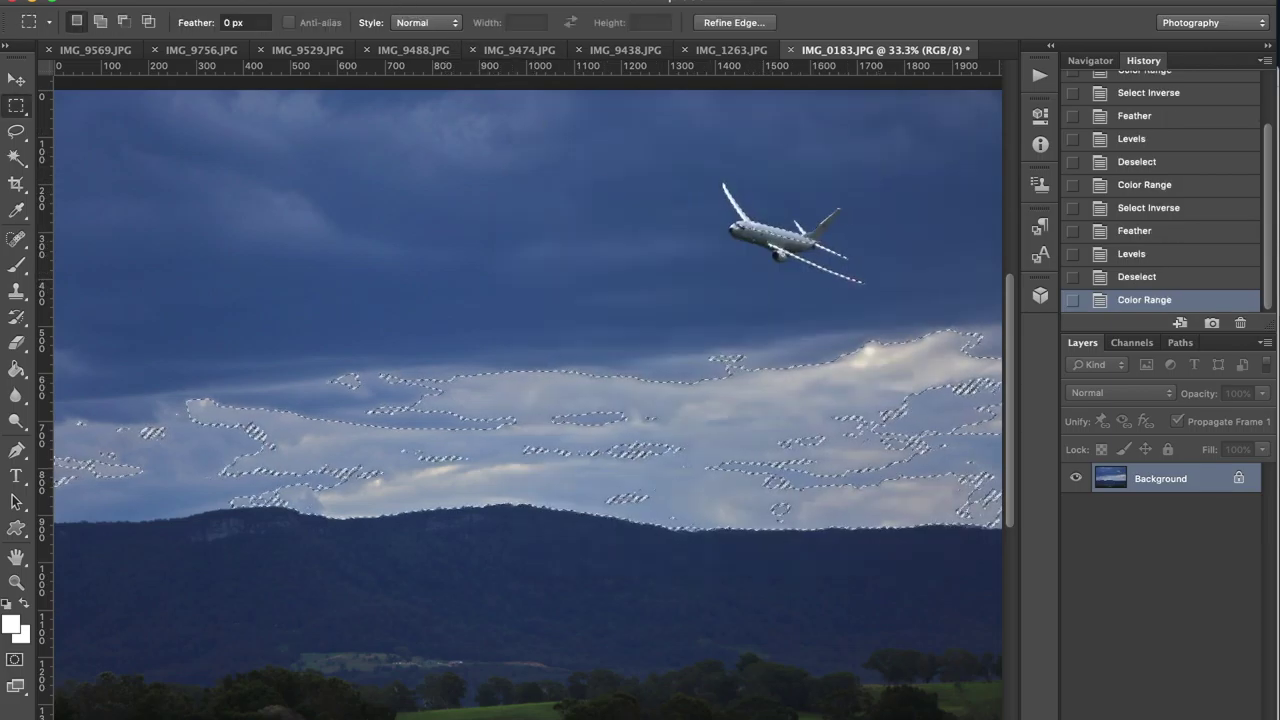
- Invert the Color Range selection and feather it with a 33-pixel radius
left_click(400, 2)
left_click(423, 50)
left_click(400, 2)
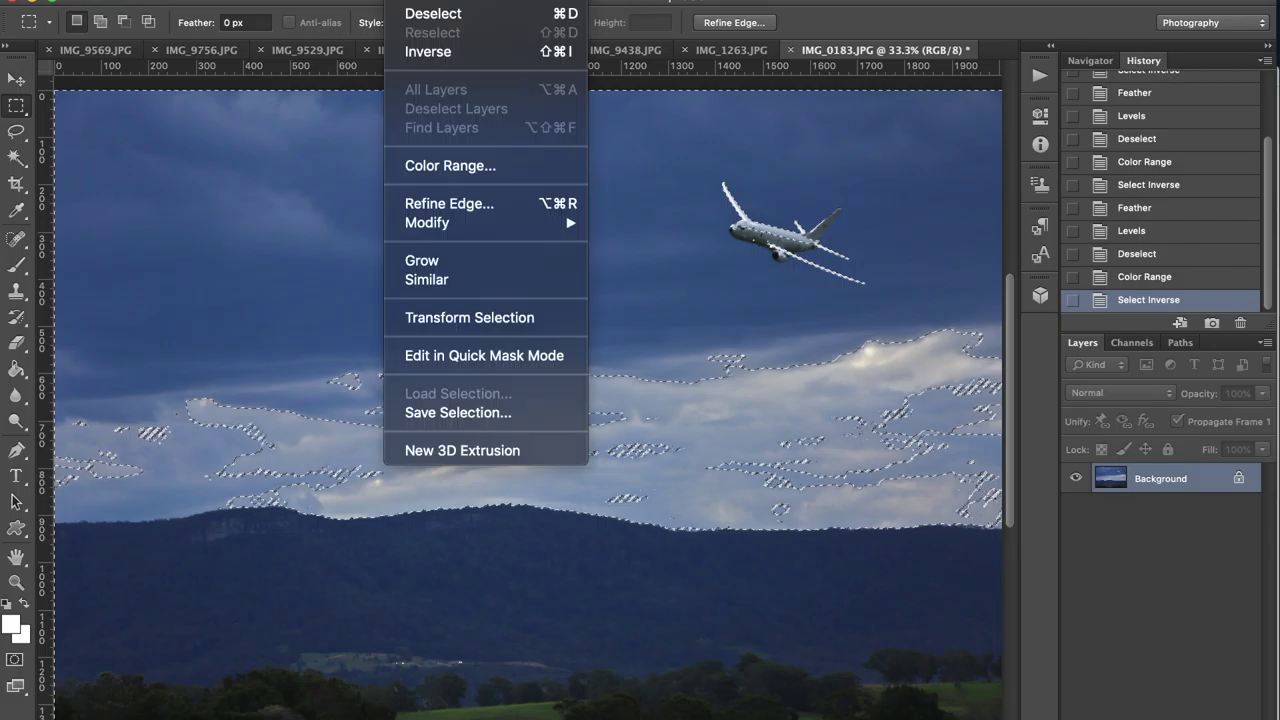
mouse_move(477, 221)
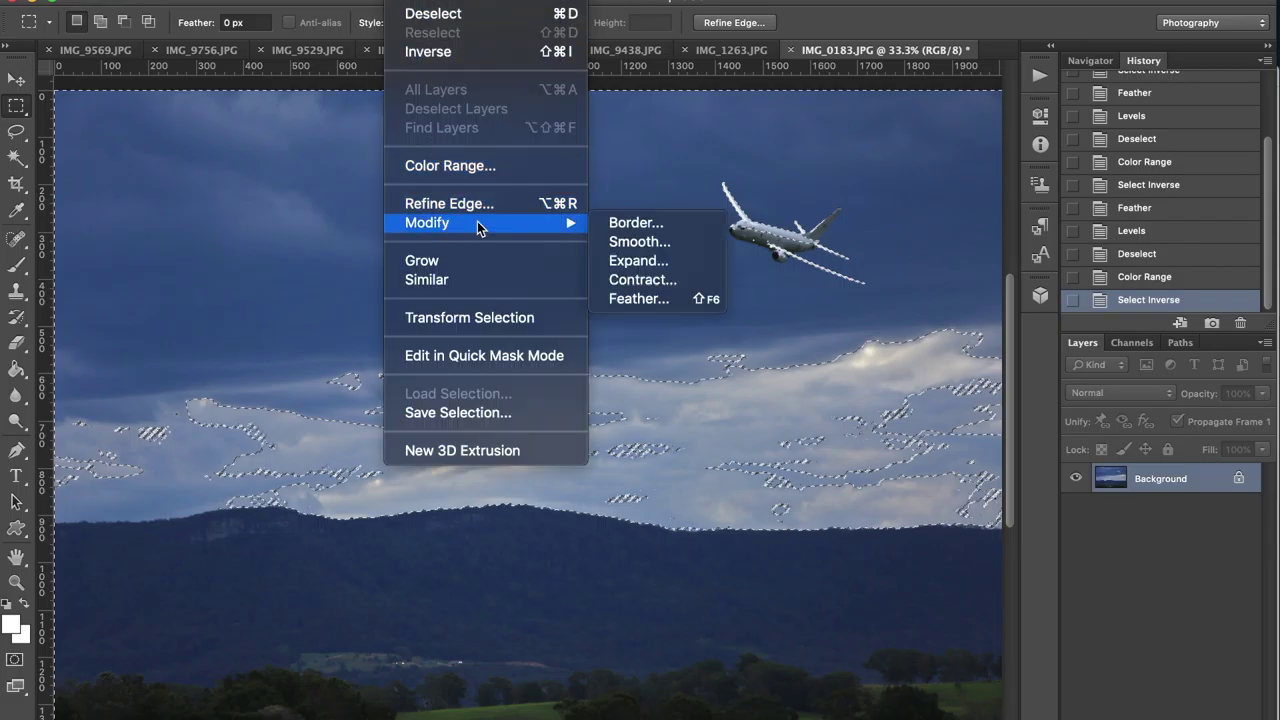
left_click(631, 297)
type("10")
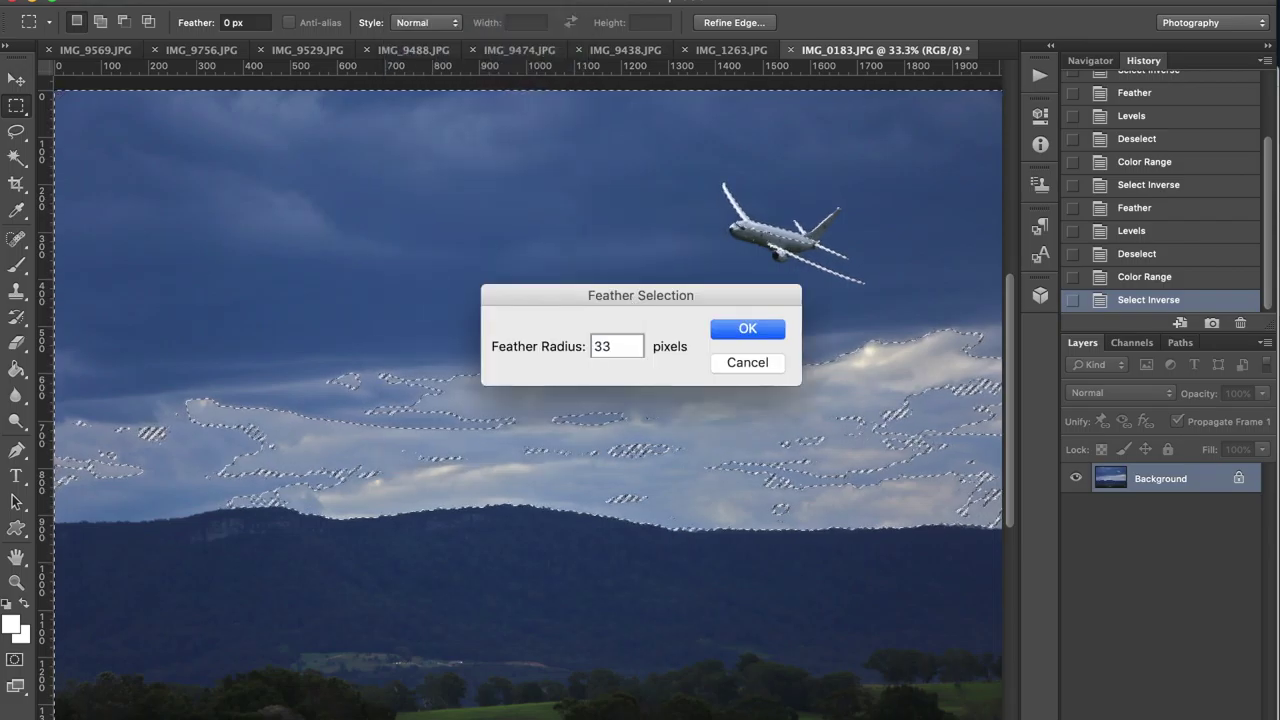
key("Return")
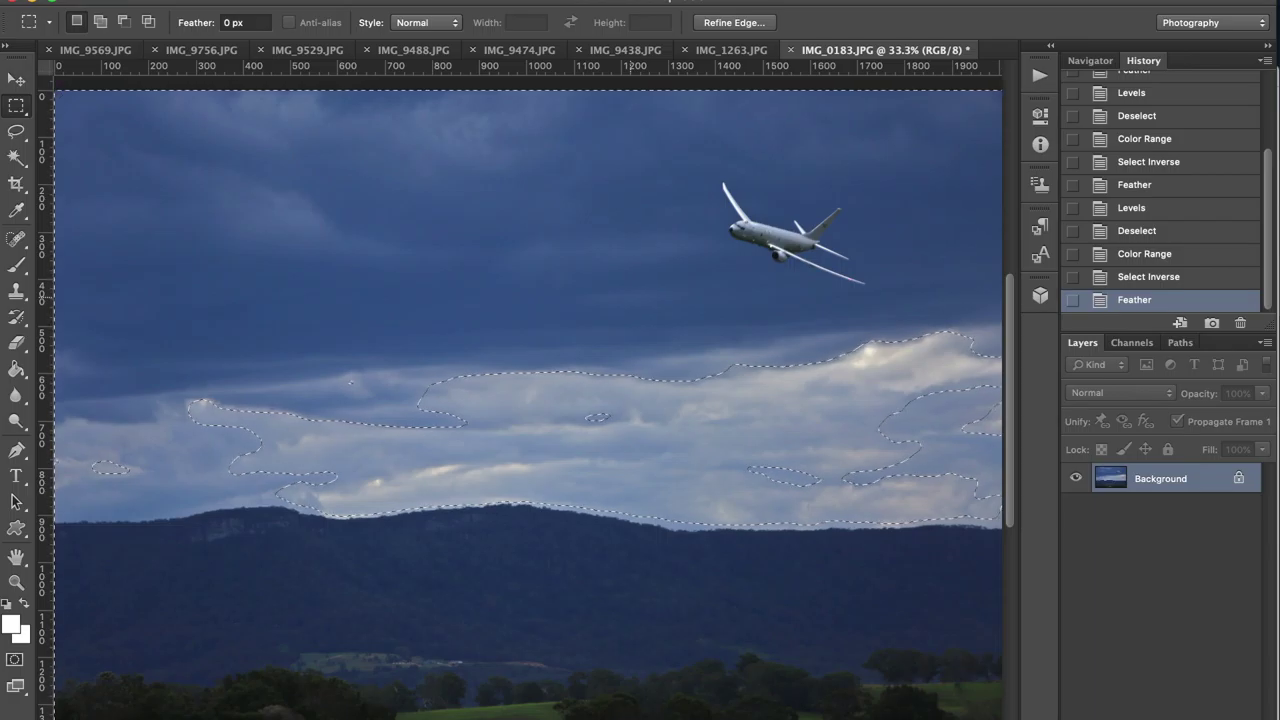
- Brighten the feathered selection with Levels by setting the white input level to 222, and deselect
key("super+l")
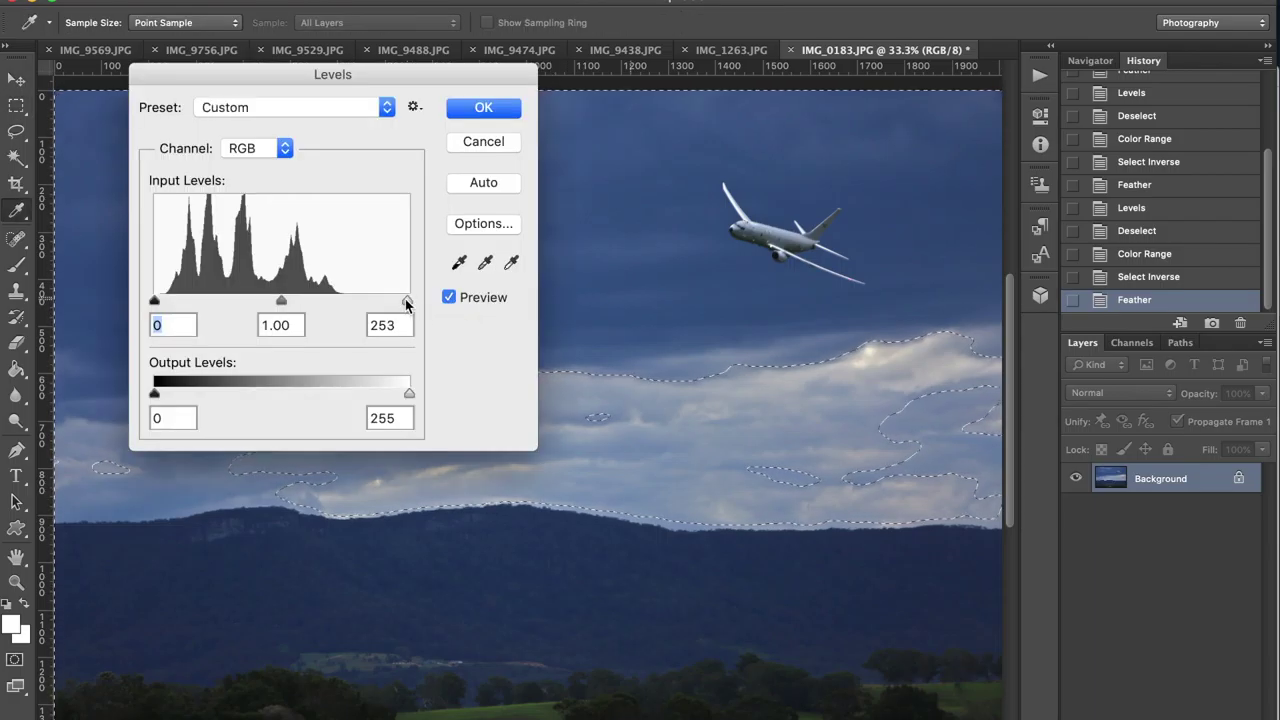
left_click_drag(406, 304, 377, 302)
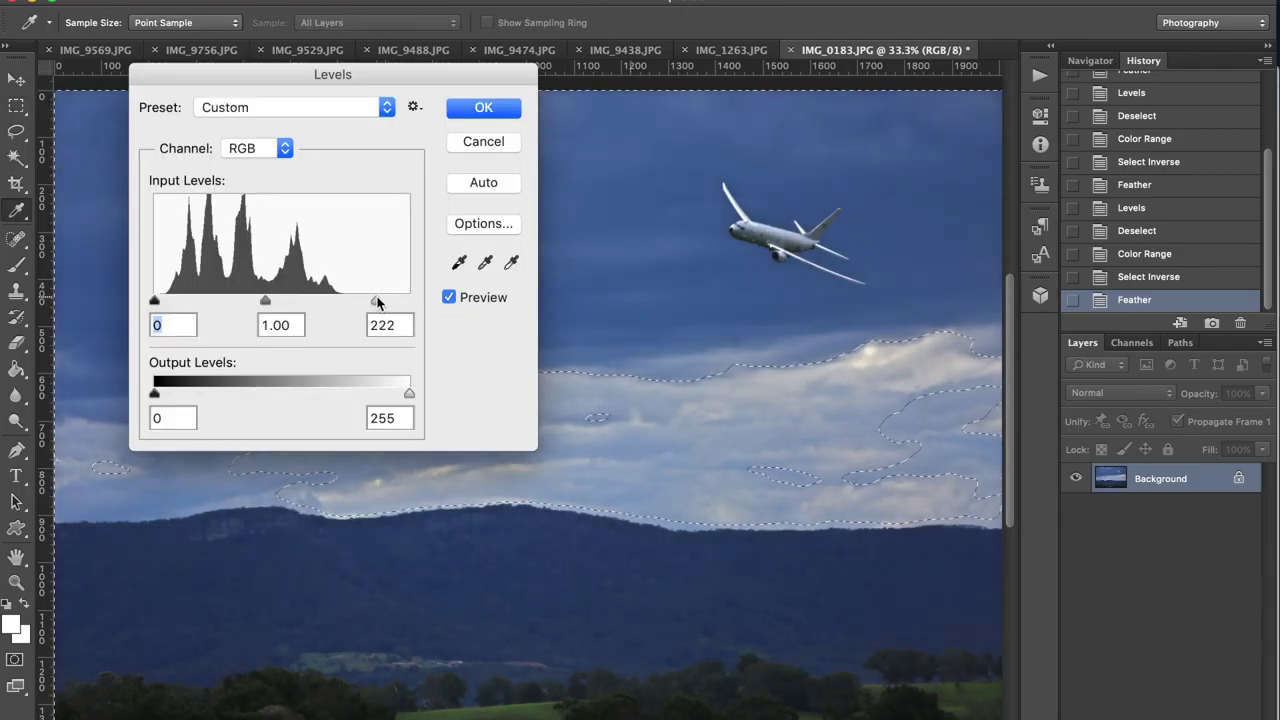
left_click(476, 108)
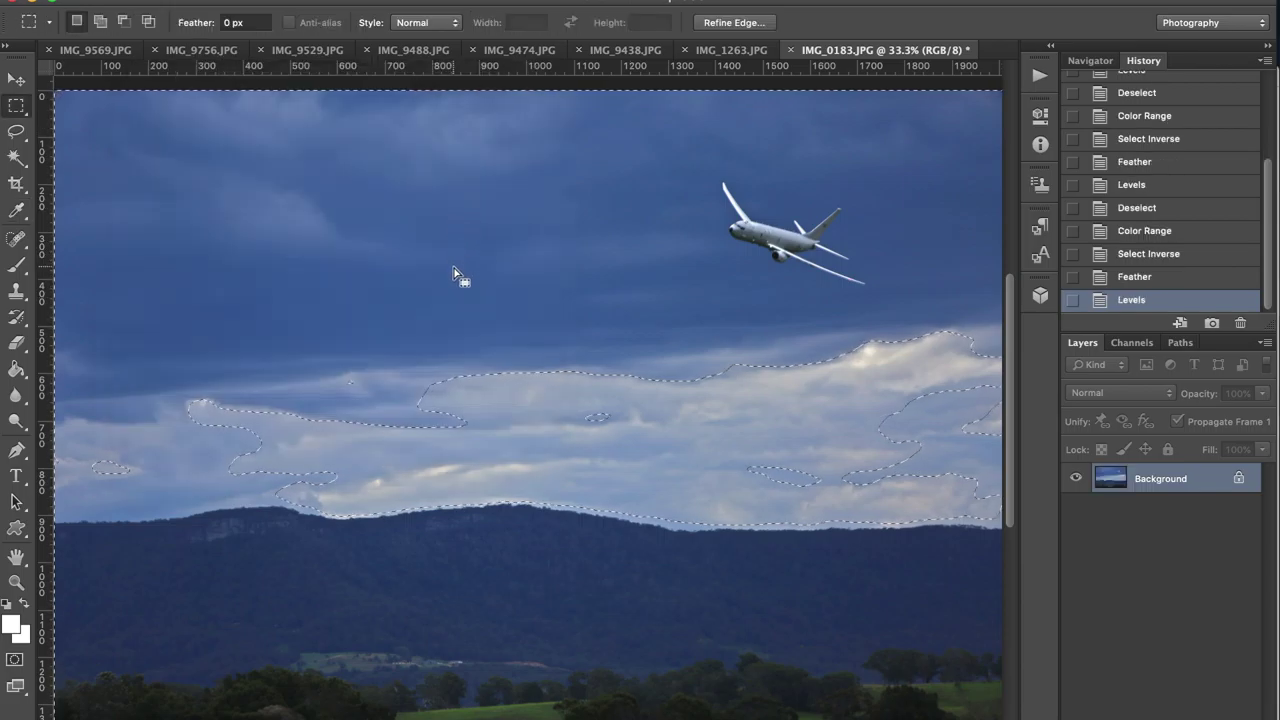
key("ctrl+d")
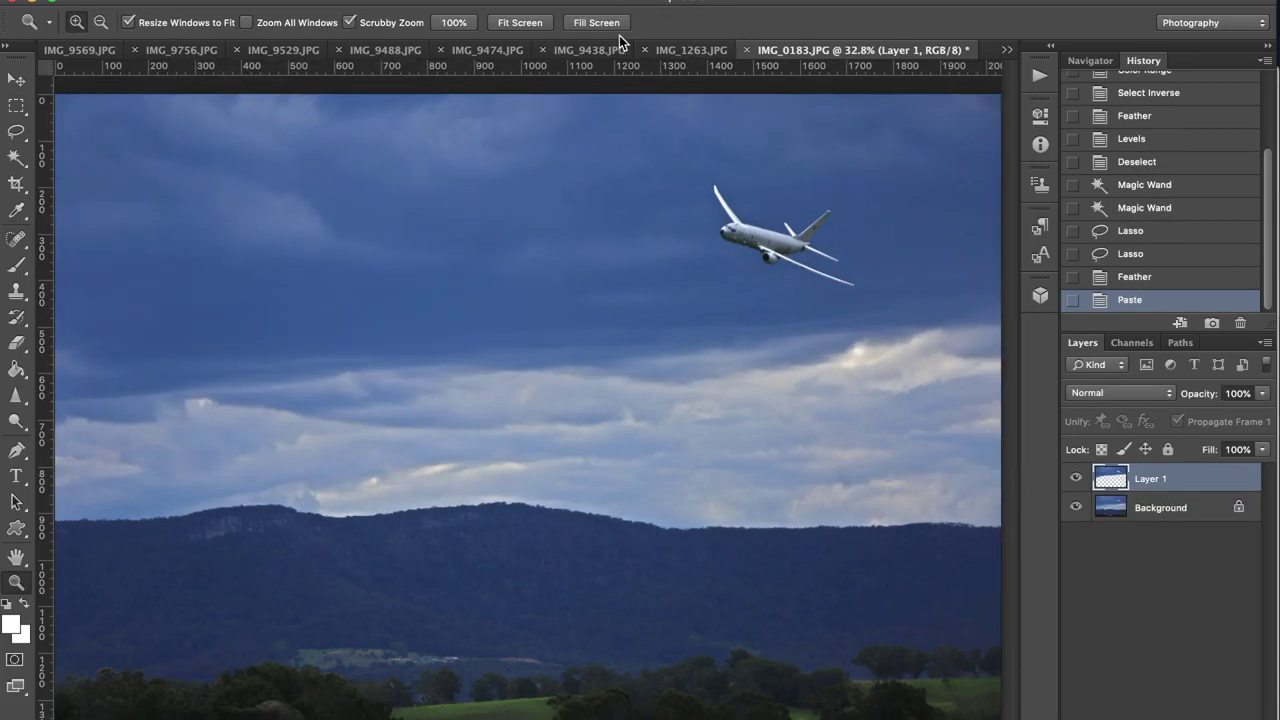
- Delete the Paste and Feather states from the history to return to the lassoed upper-sky selection
left_click(1240, 322)
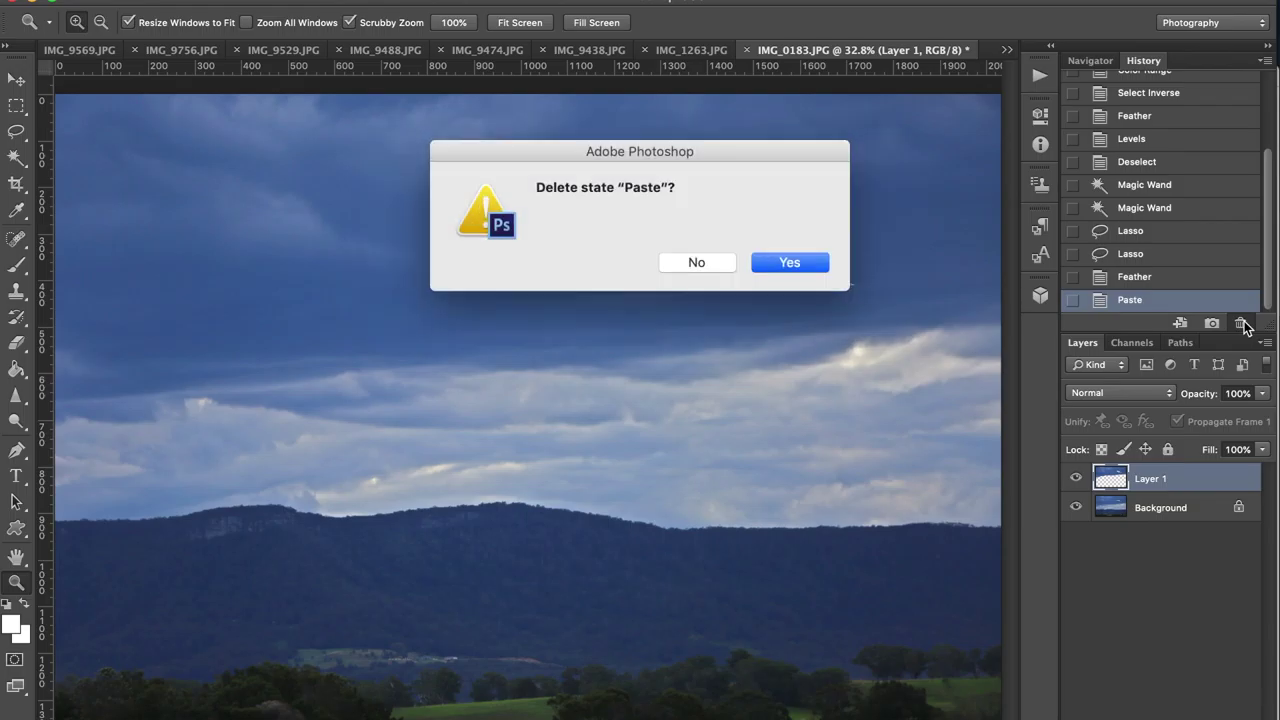
key("Return")
left_click(1240, 322)
key("Return")
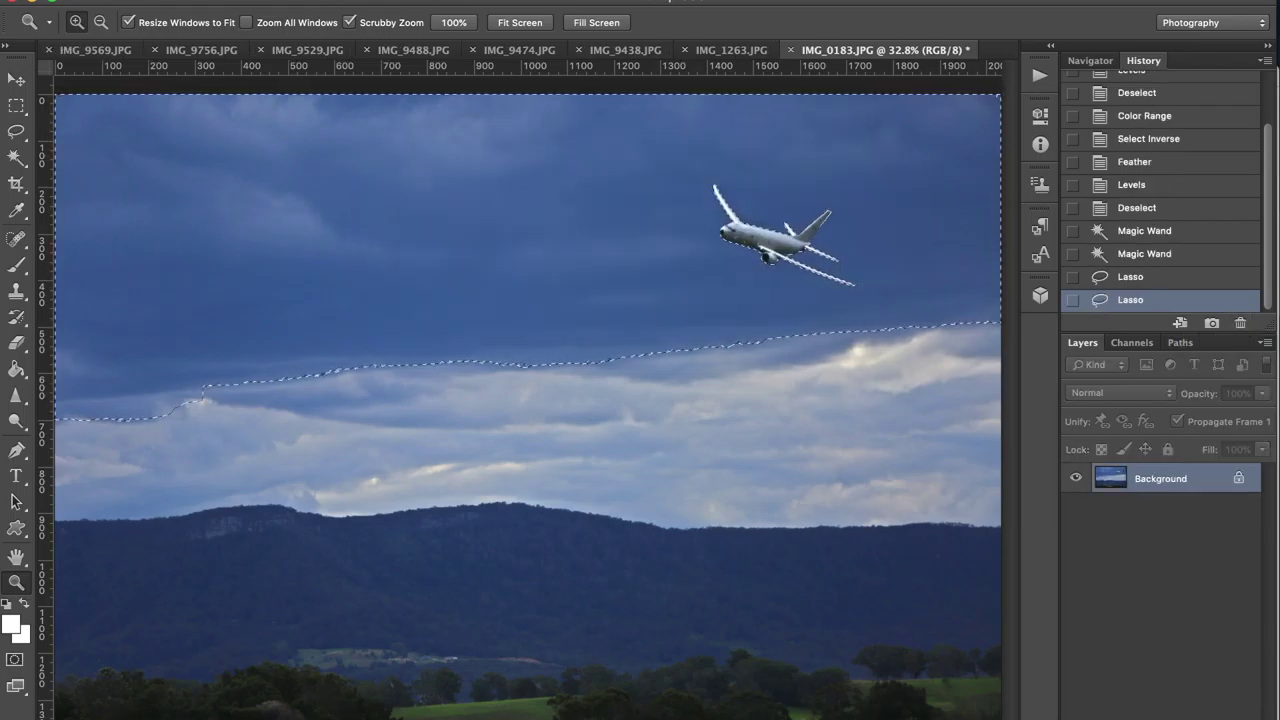
- Feather the upper-sky selection with a 22-pixel radius and copy it onto a new layer
left_click(405, 0)
mouse_move(522, 225)
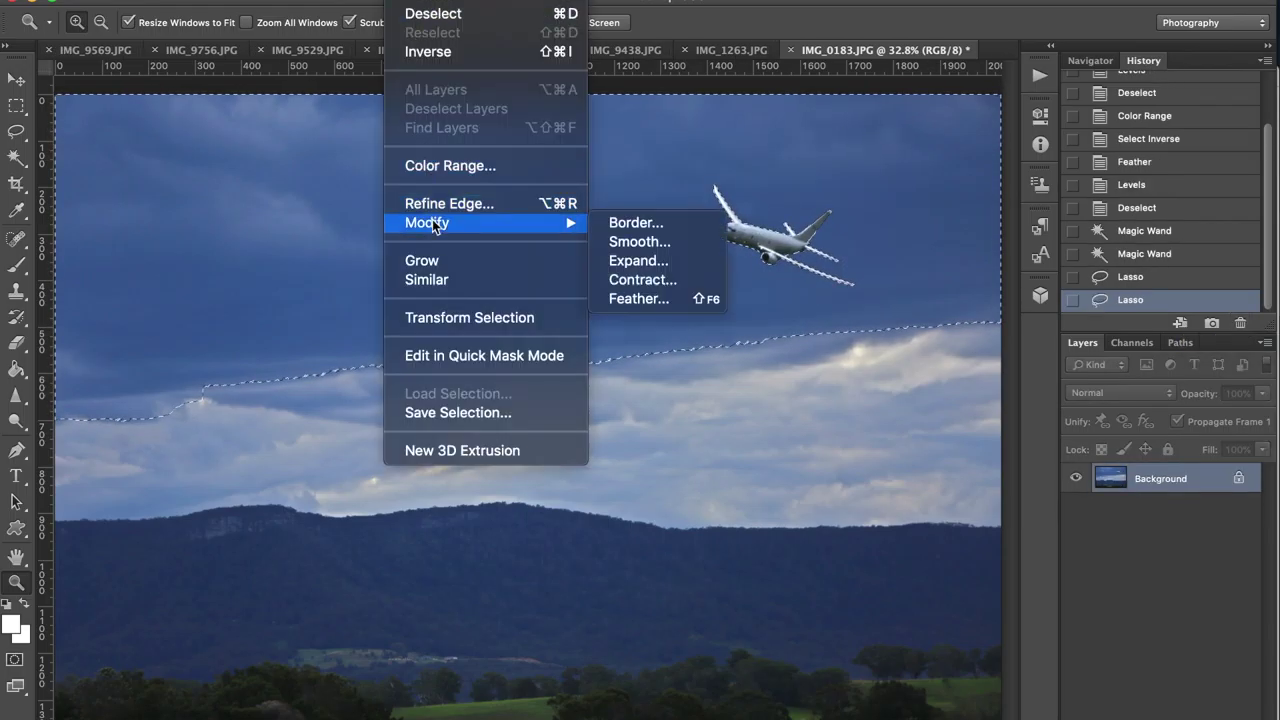
left_click(639, 298)
type("22")
left_click(728, 328)
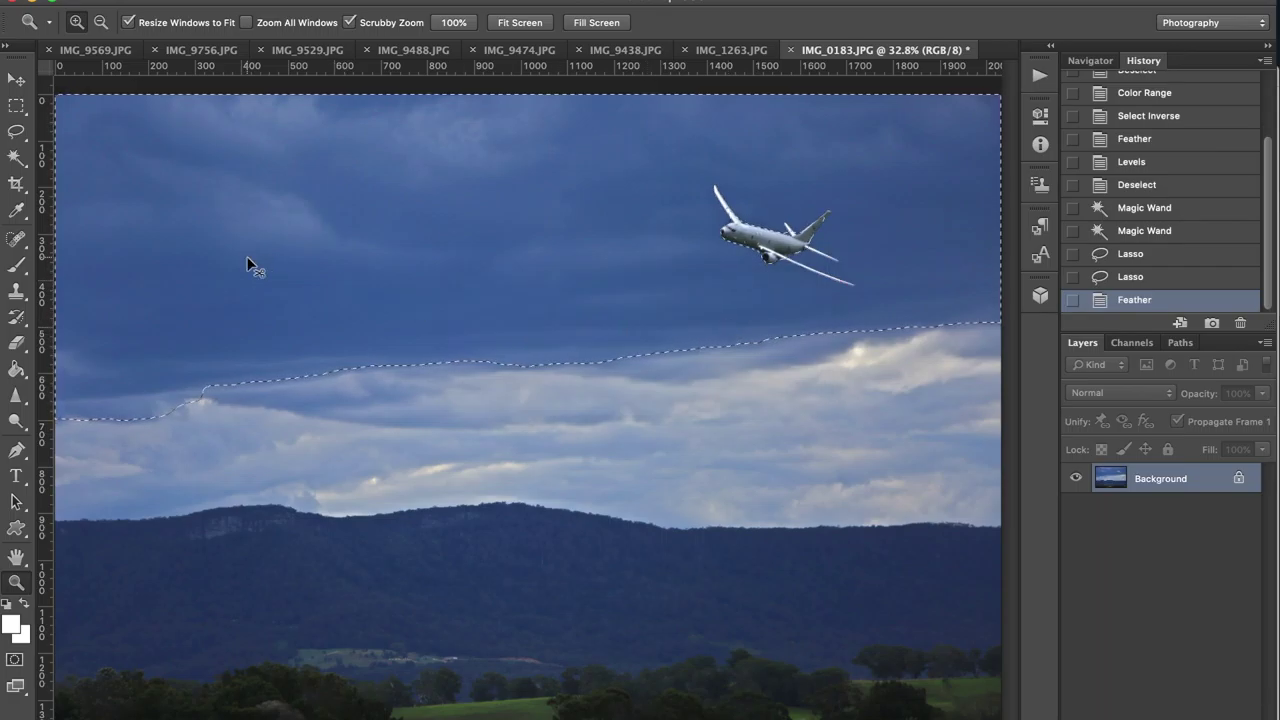
key("ctrl+c")
key("ctrl+v")
- Try darkening the pasted sky layer with Levels, using midtone 0.79 and a higher black input level, and undo it
left_click_drag(249, 254, 452, 392)
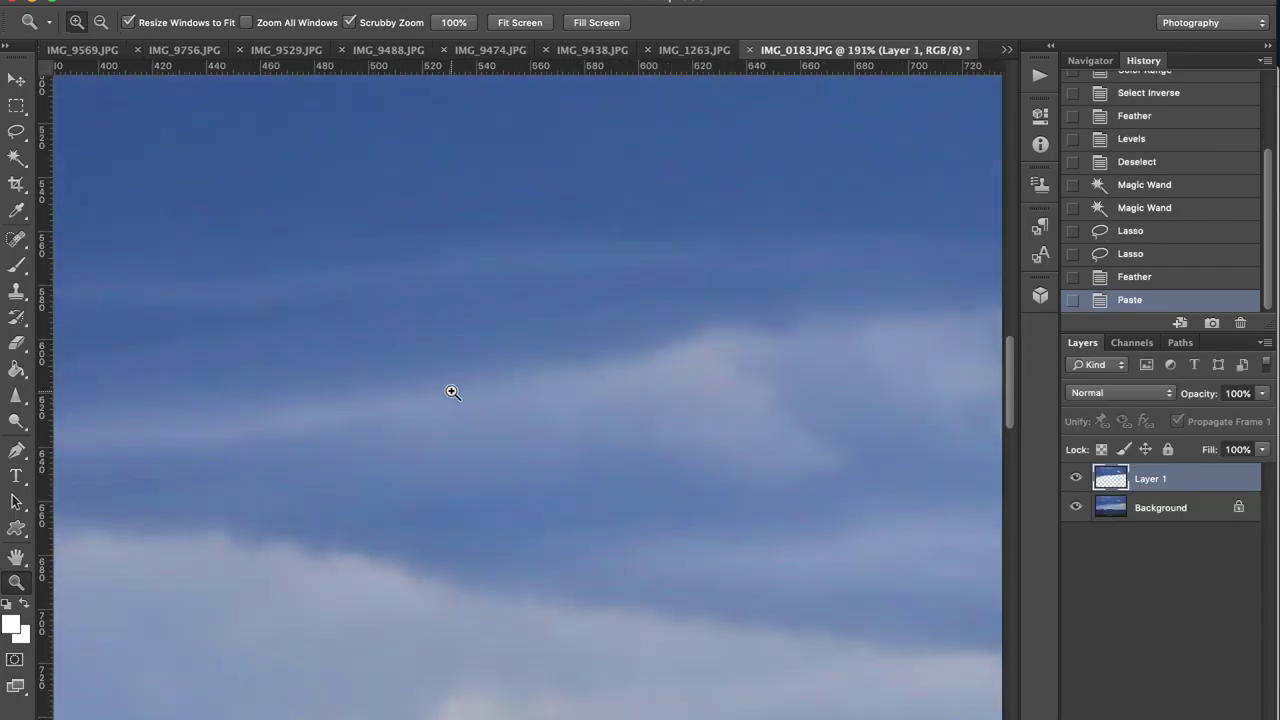
key("ctrl+l")
left_click_drag(281, 301, 301, 303)
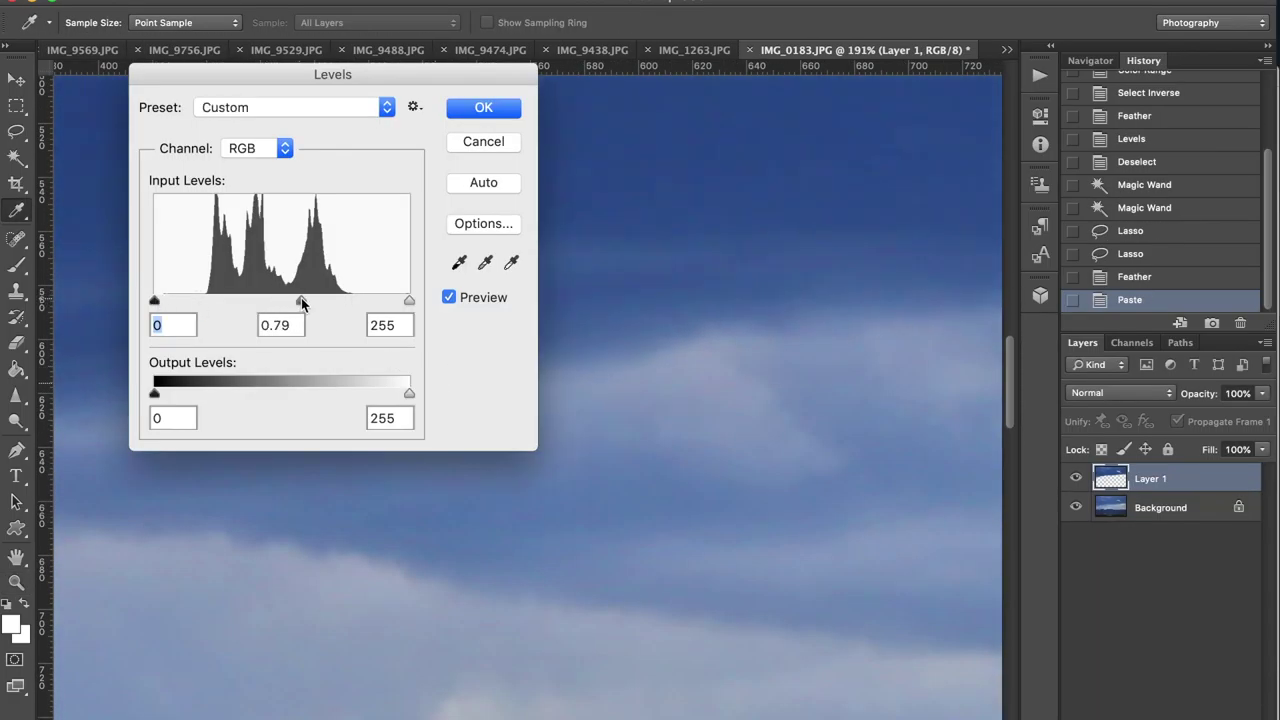
left_click_drag(155, 301, 172, 301)
left_click(483, 107)
key("ctrl+0")
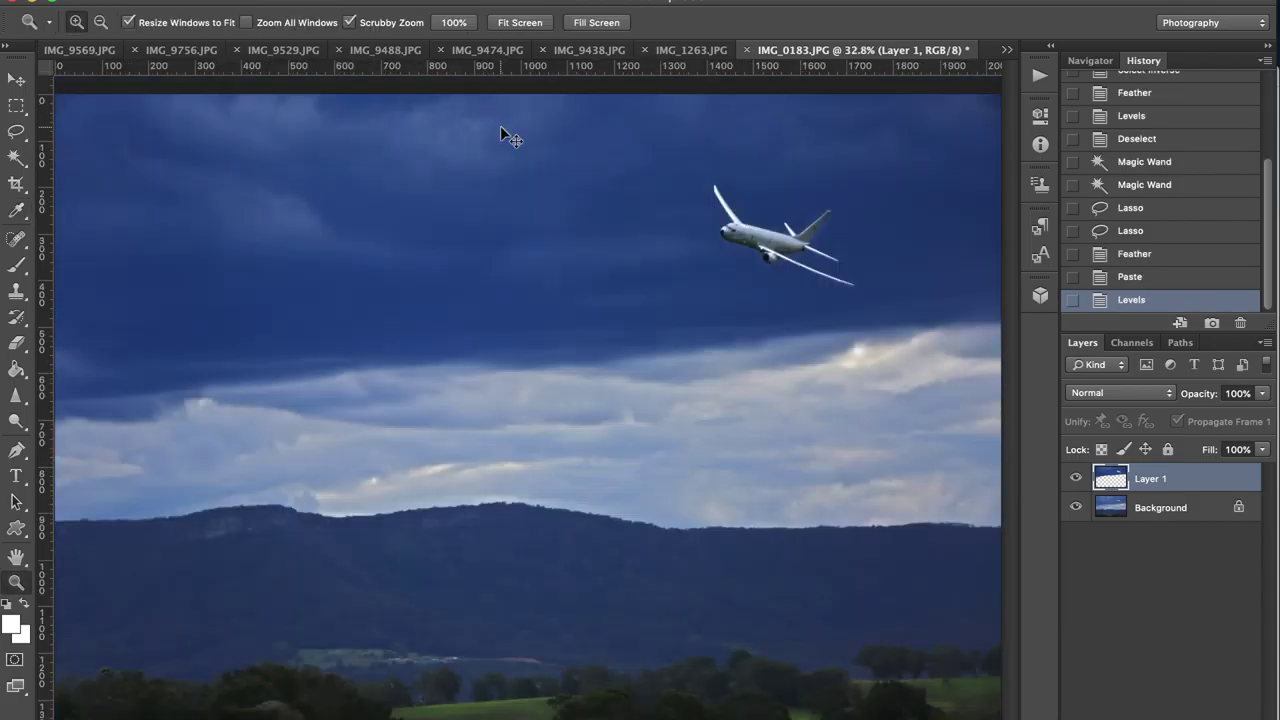
key("ctrl+z")
- Darken the pasted sky layer slightly with Levels by raising only the black input level
key("ctrl+l")
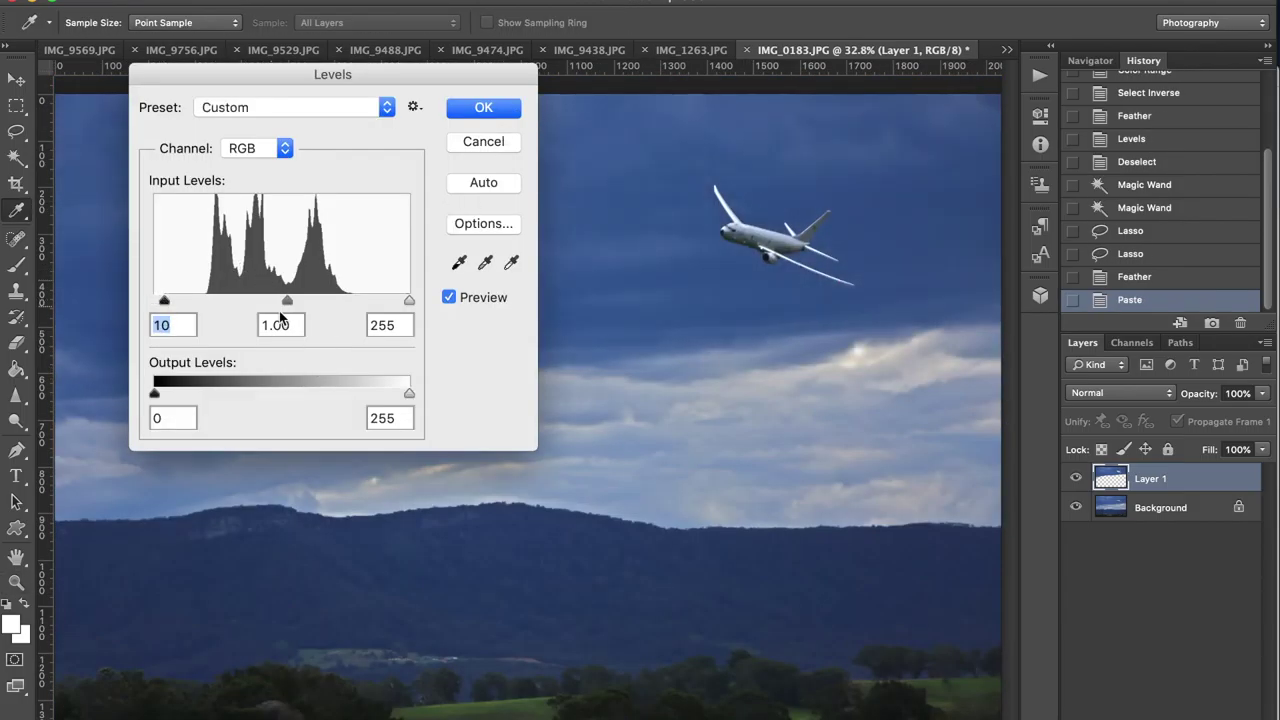
left_click_drag(169, 301, 169, 301)
key("Return")
- Compare the sky layer before and after the Levels change, checking the cloud edge and the aircraft up close
key("ctrl+z")
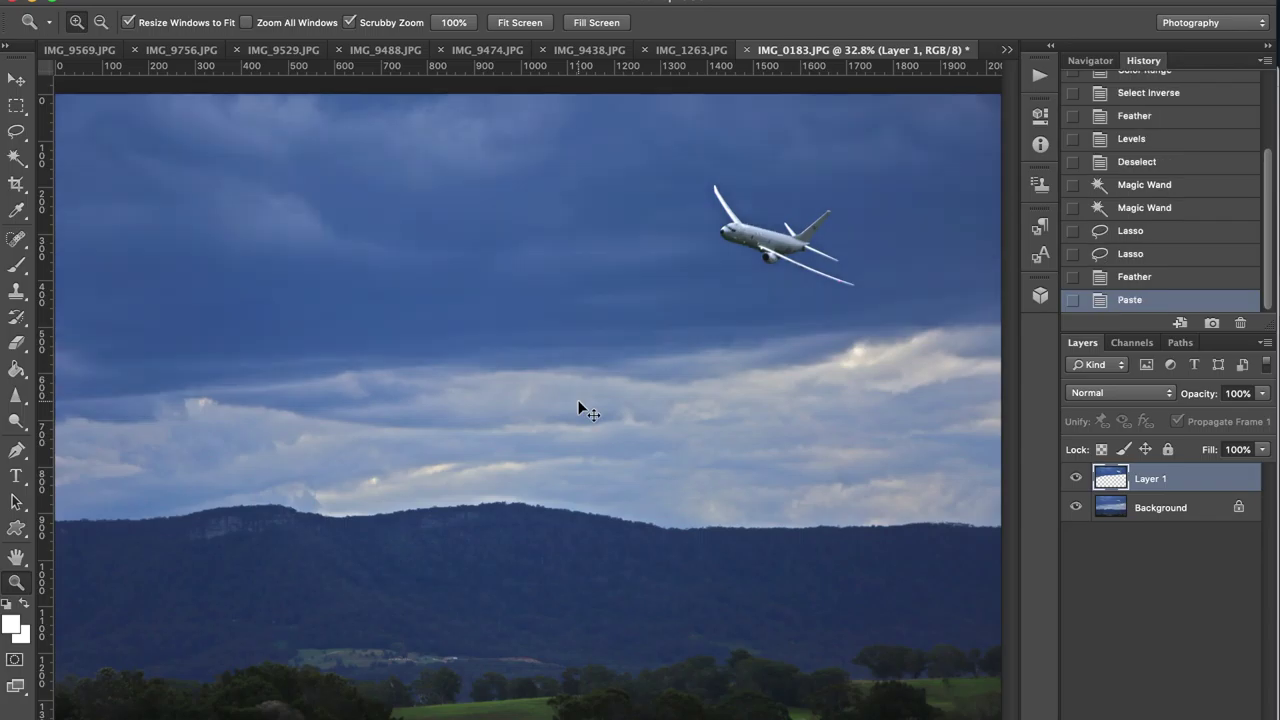
key("ctrl+z")
left_click_drag(213, 343, 510, 390)
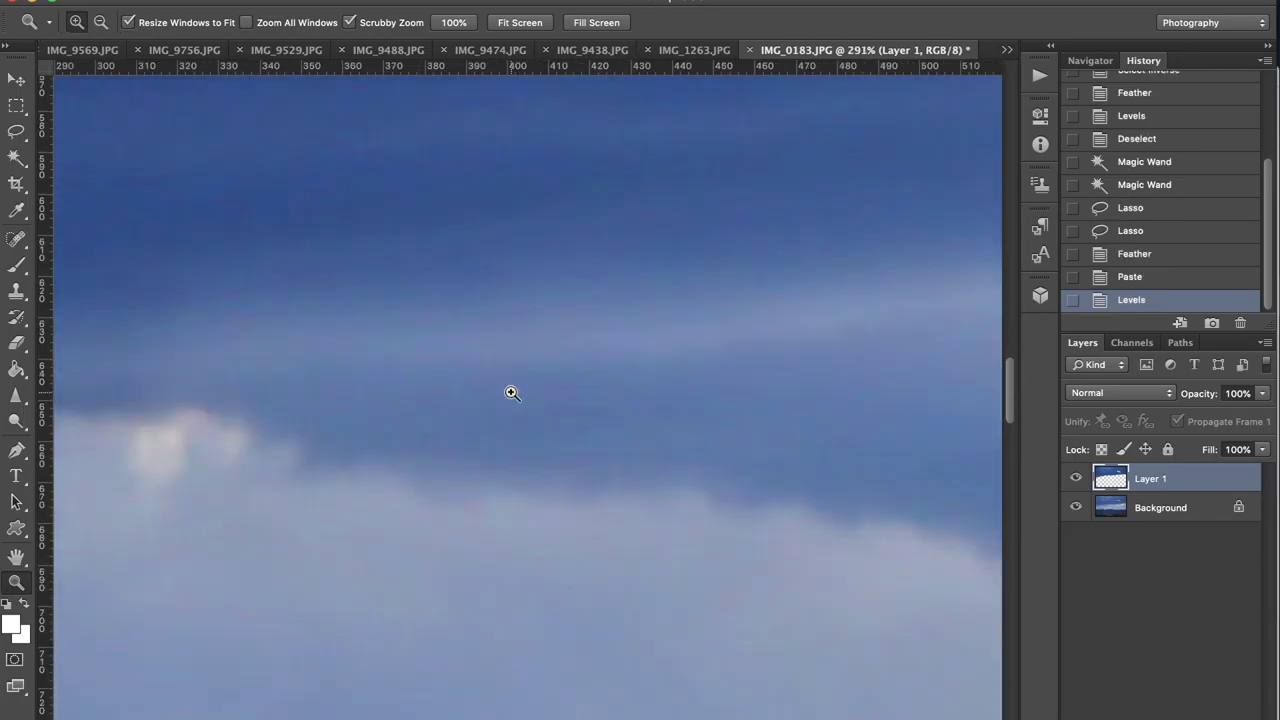
key("ctrl+z")
key("ctrl+z")
key("ctrl+z")
key("super+0")
left_click_drag(687, 206, 868, 275)
scroll(552, 478, "right", 9)
key("ctrl+z")
key("ctrl+z")
key("ctrl+z")
key("ctrl+z")
key("ctrl+z")
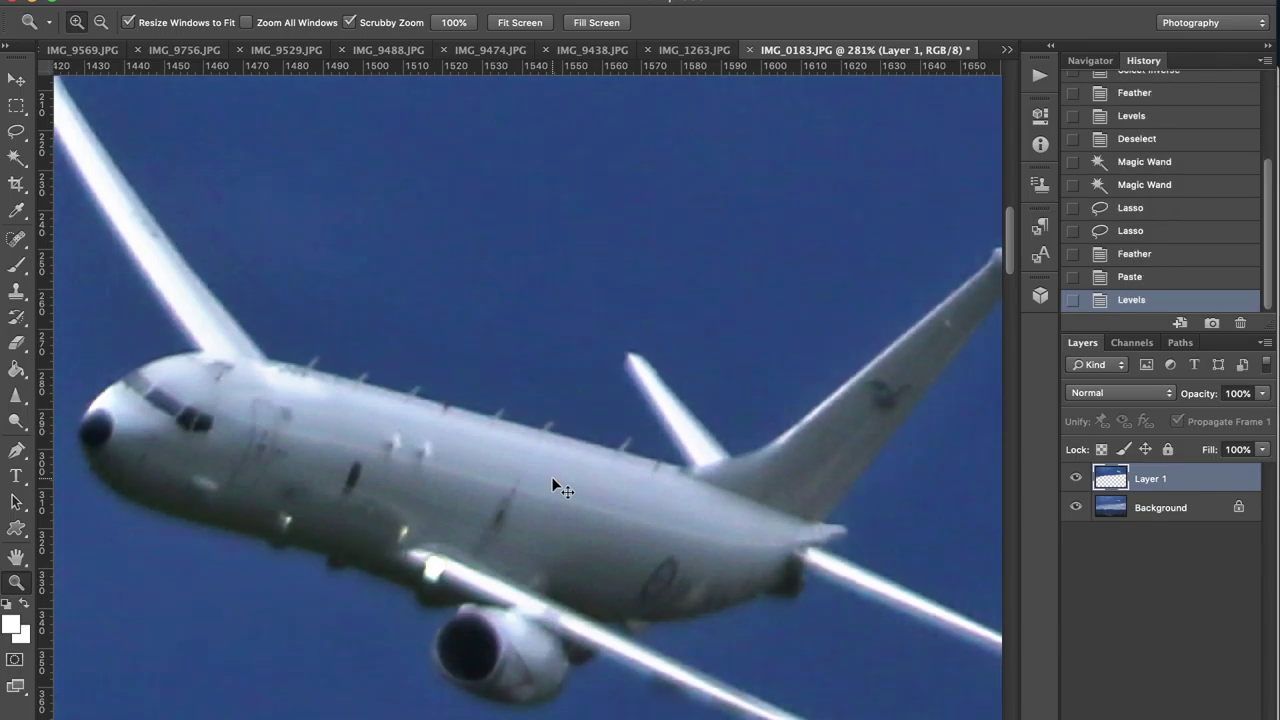
key("ctrl+0")
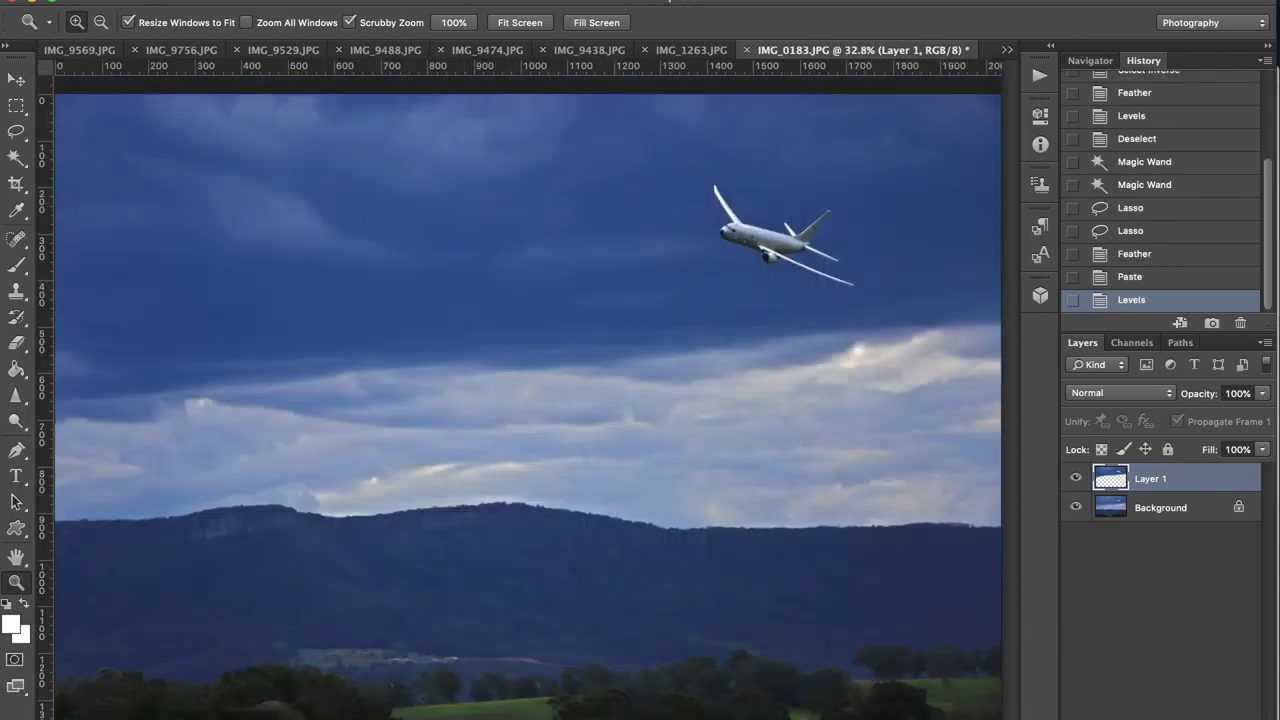
- Flatten the image and apply the last-used Unsharp Mask filter twice
left_click(300, 2)
left_click(380, 702)
key("super+f")
key("super+f")
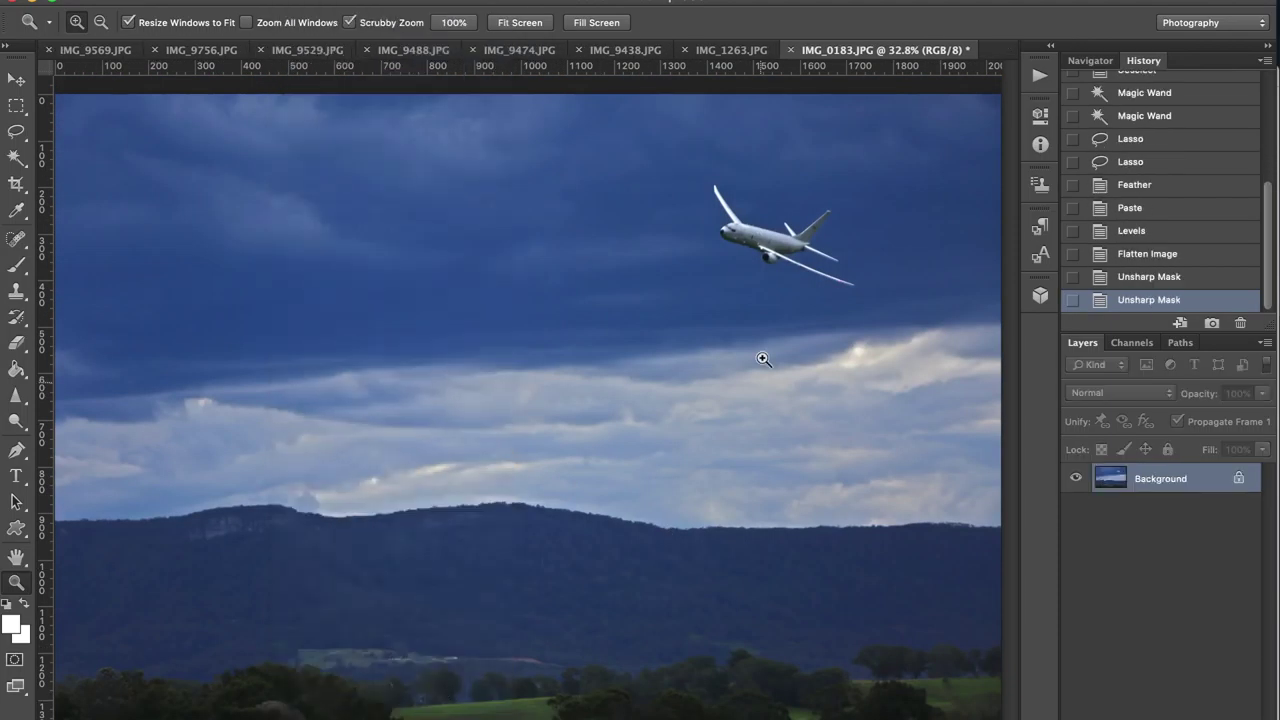
- Sharpen the aircraft's nose and fuselage with three strokes of the Sharpen tool at 100% strength
left_click(757, 241)
left_click(757, 241)
left_click(757, 241)
left_click(757, 241)
scroll(813, 288, "up", 2)
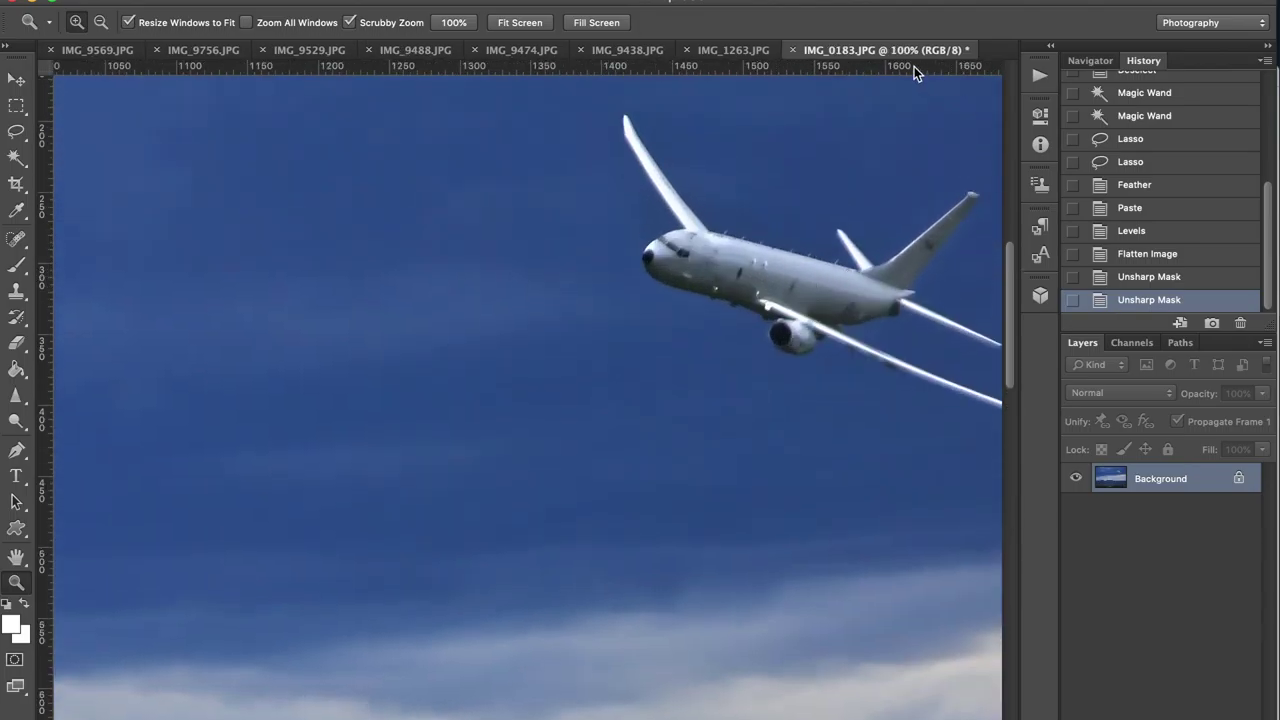
left_click(16, 395)
left_click_drag(666, 251, 705, 265)
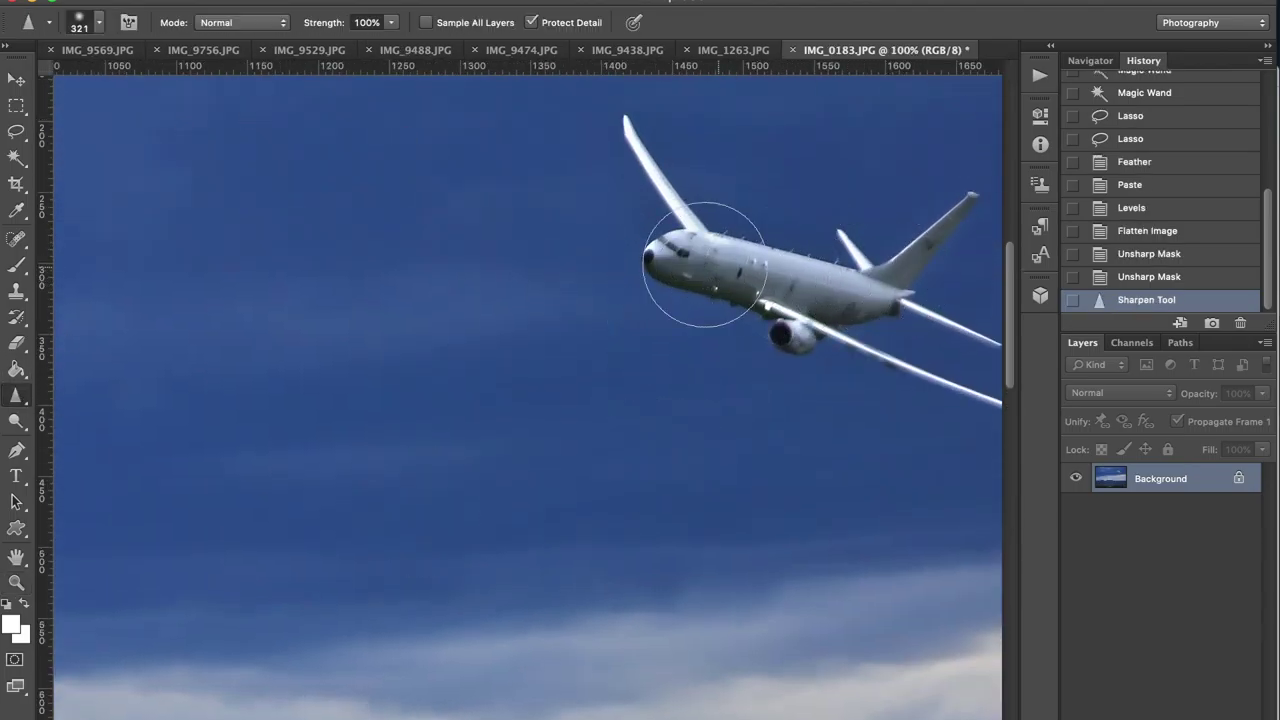
left_click(672, 263)
left_click(670, 267)
key("super+0")
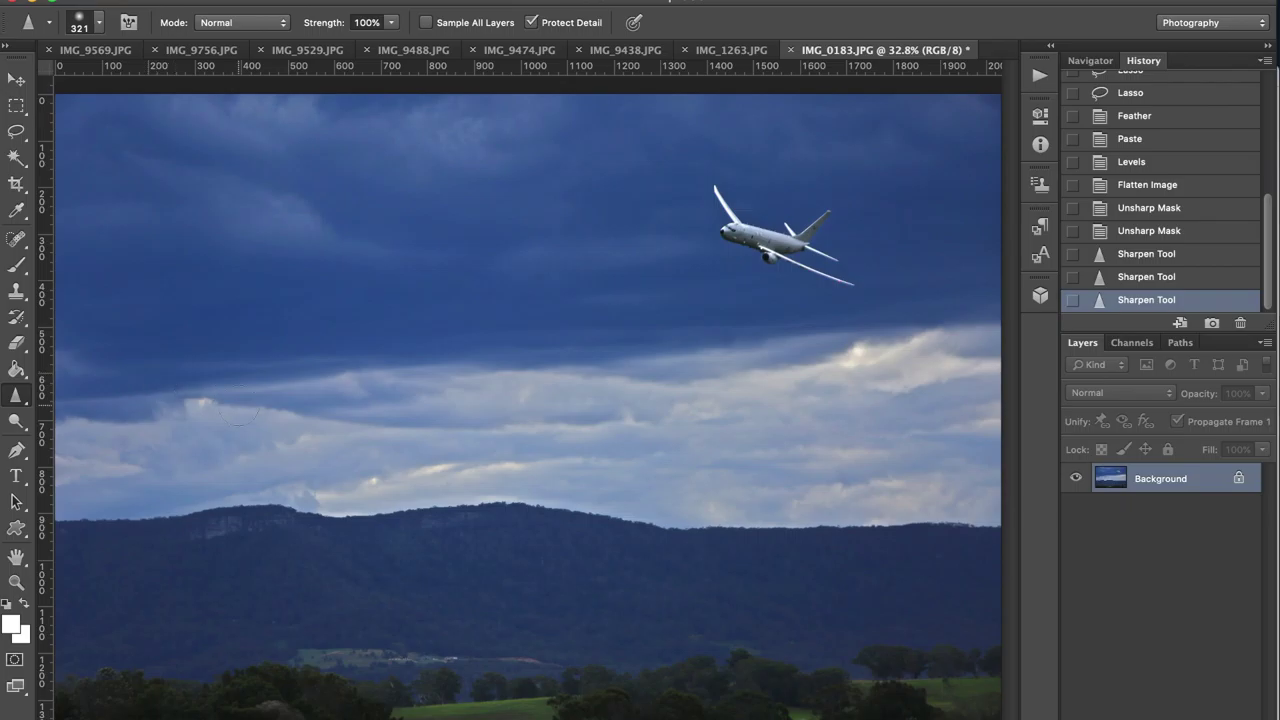
- Set the image resolution to 300 pixels/inch without resampling
left_click(297, 151)
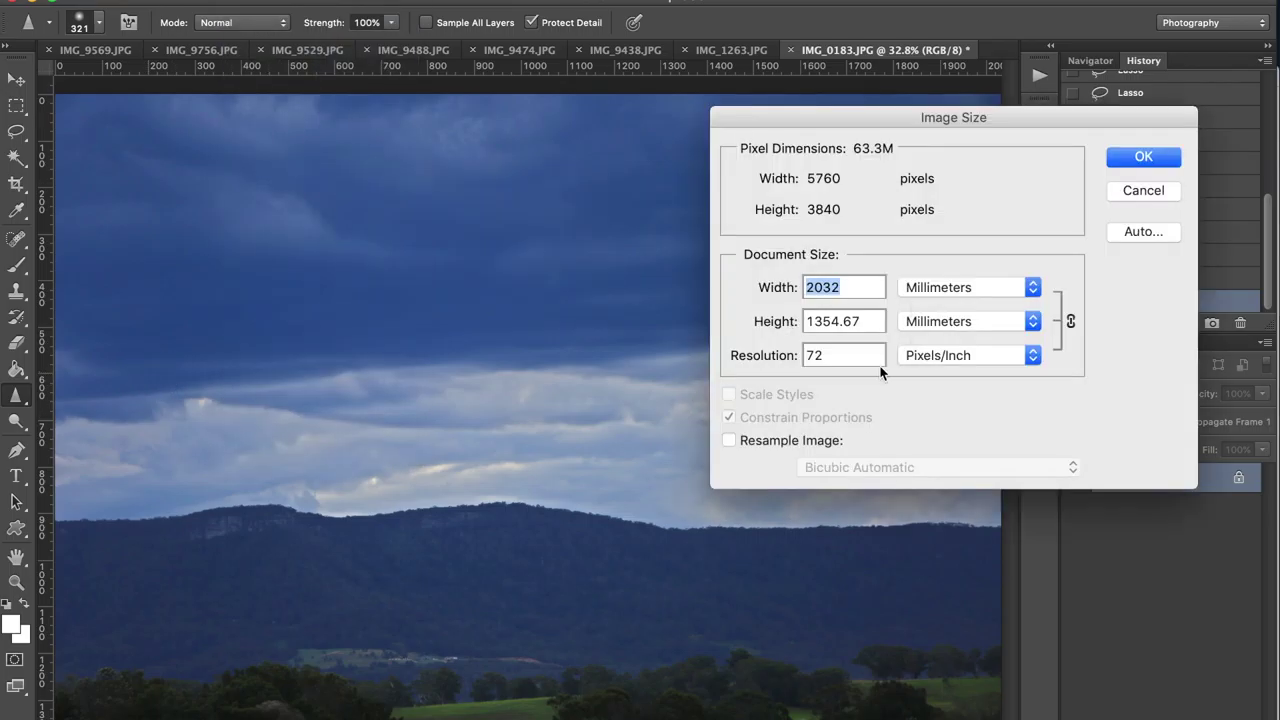
type("300")
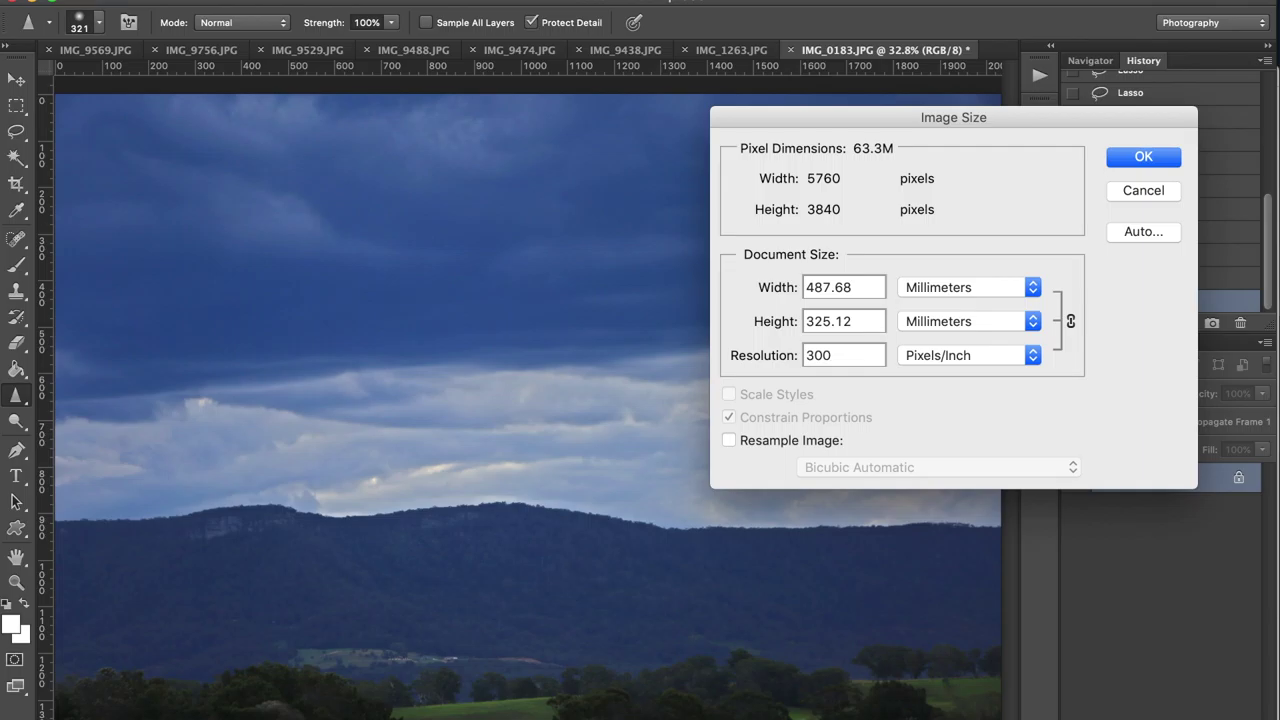
key("Return")
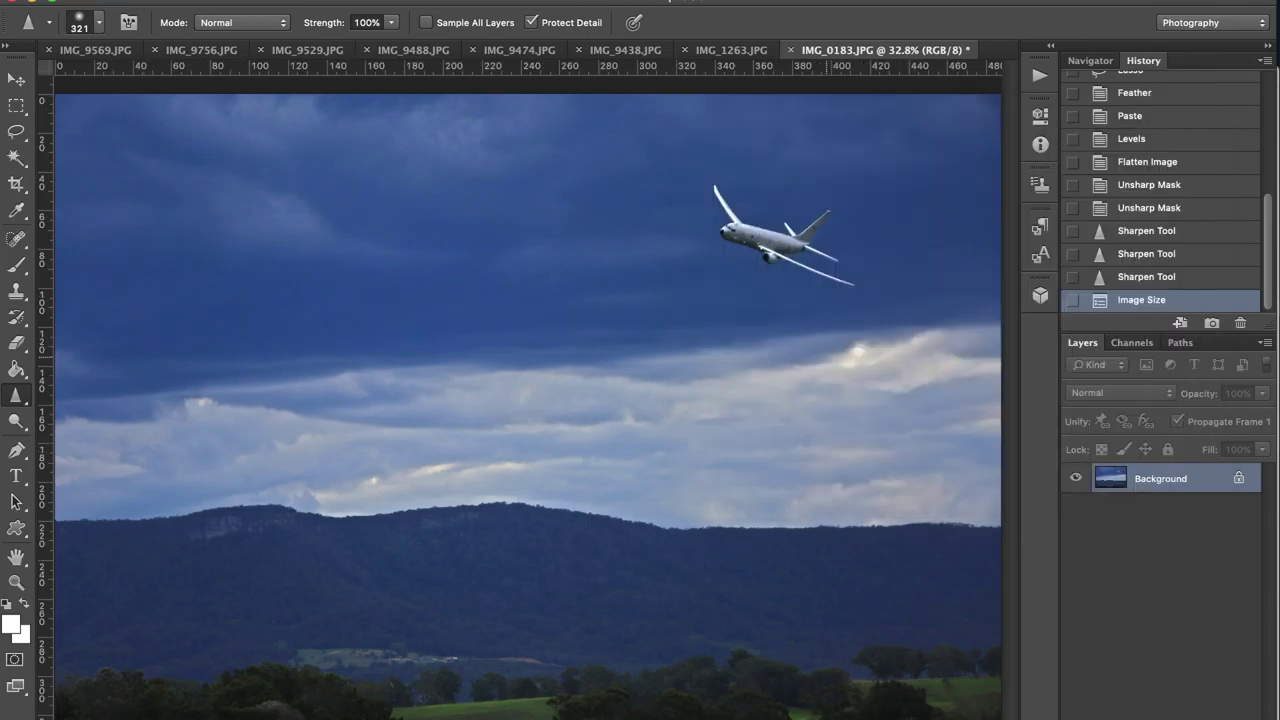
- Save the photo as a JPEG named WoI_dps2.jpg in the WoI folder, and close it
left_click(157, 1)
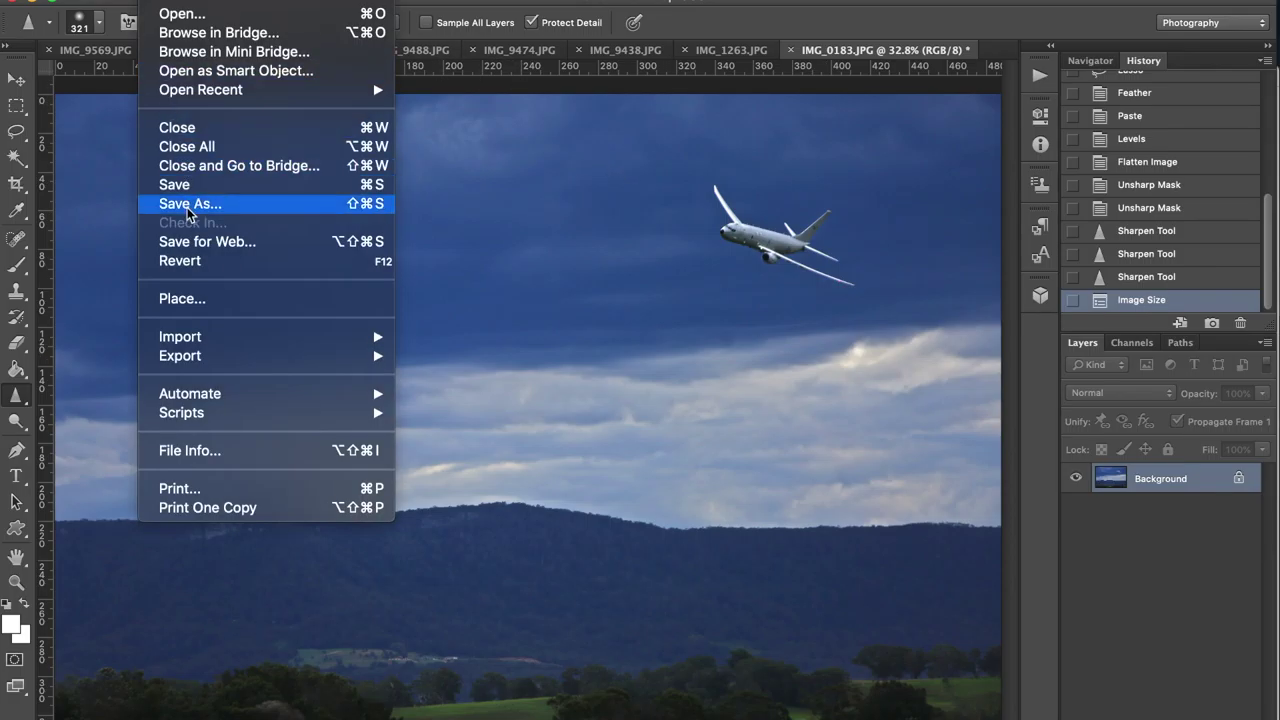
left_click(198, 205)
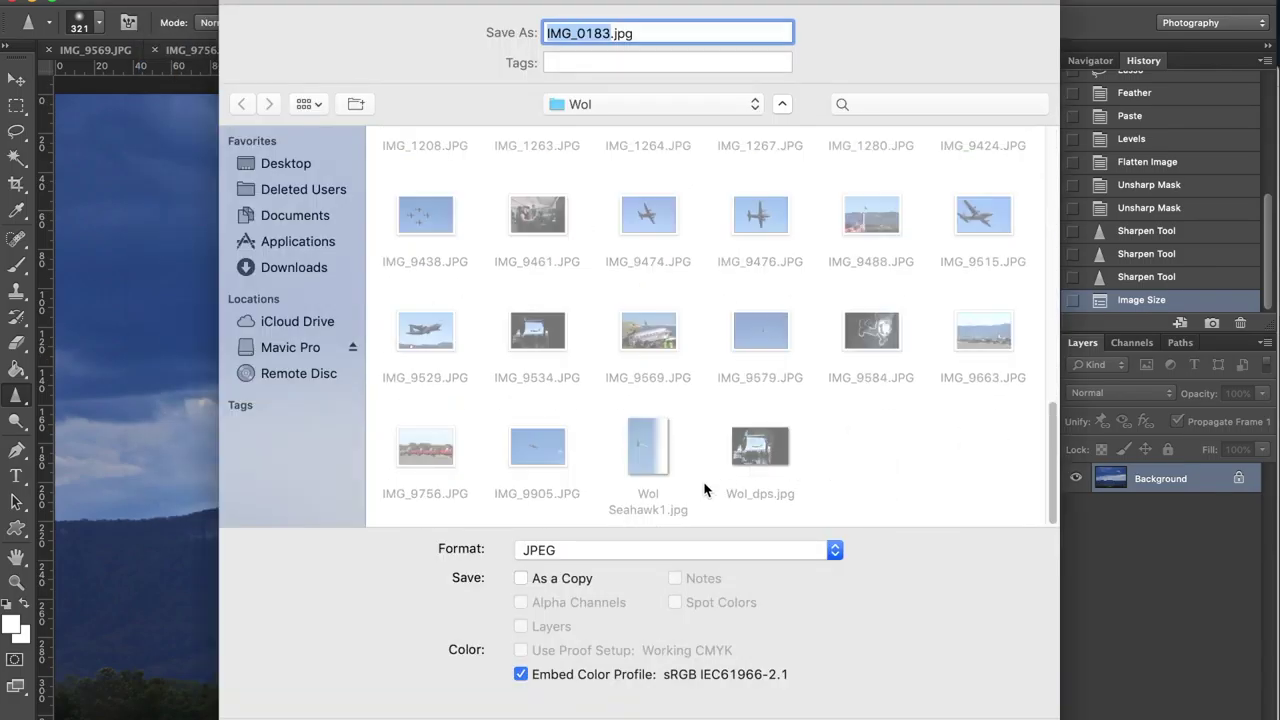
left_click(773, 462)
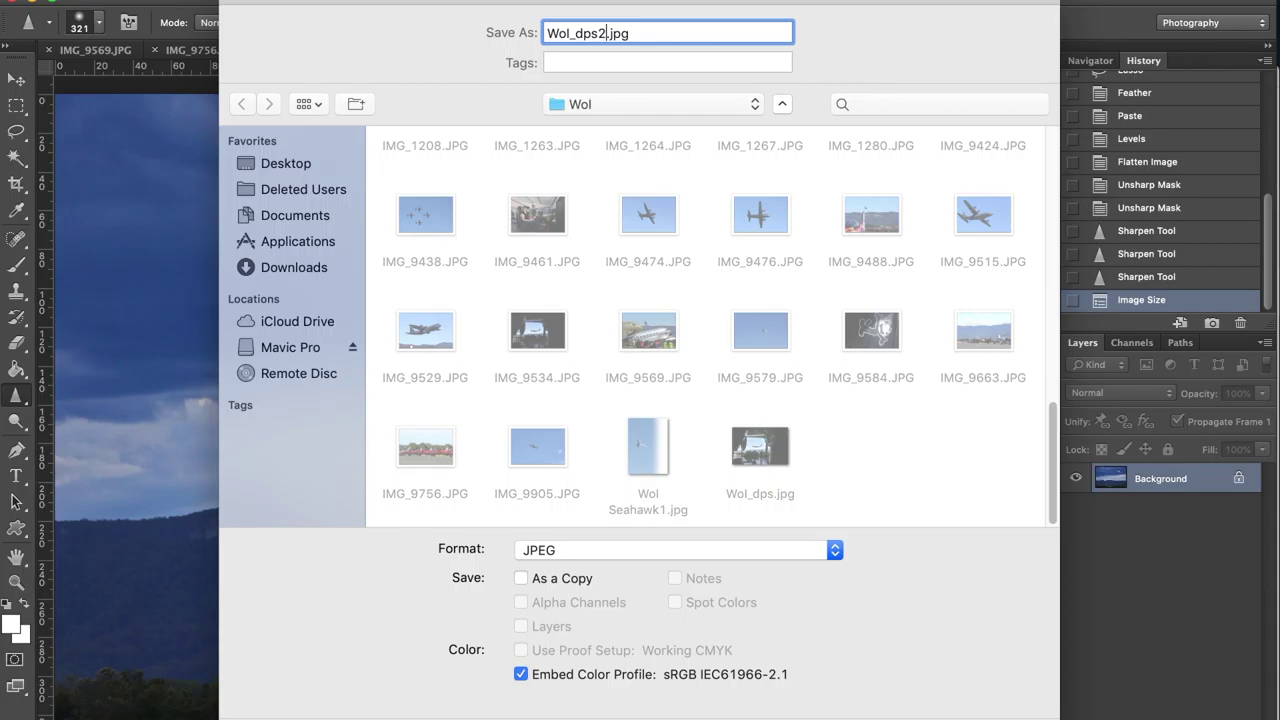
key("Return")
left_click(776, 230)
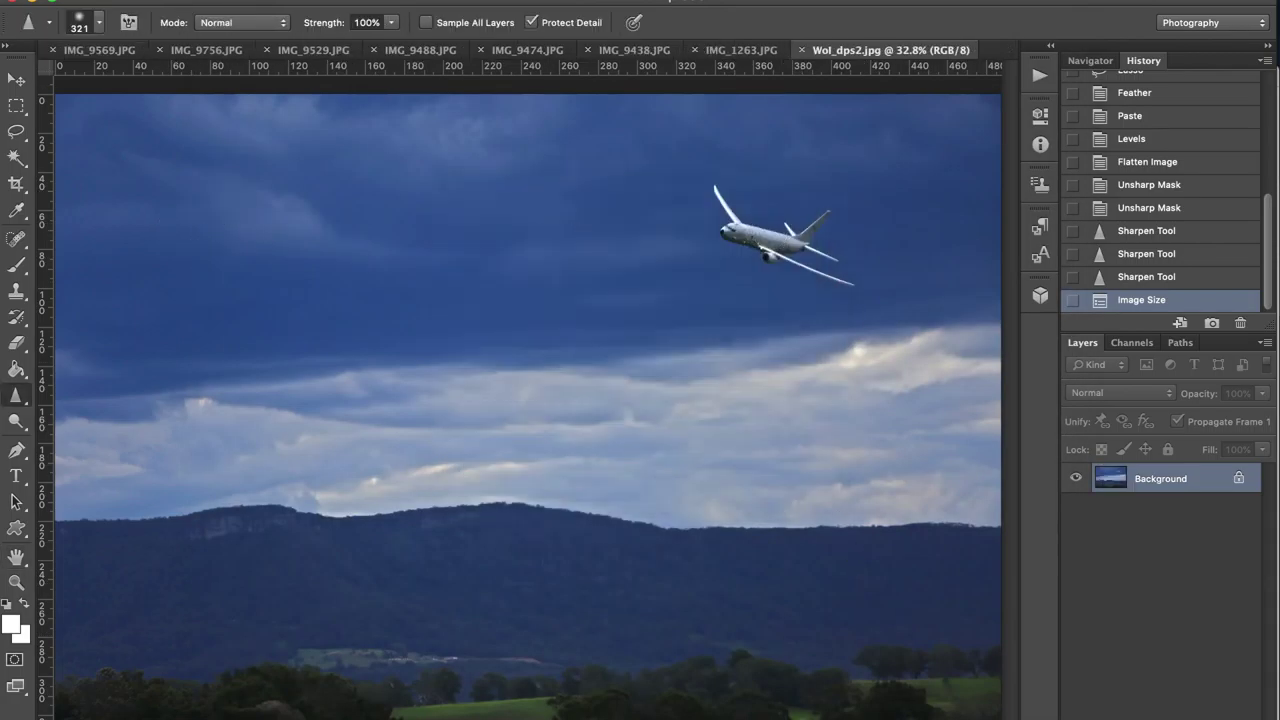
left_click(803, 49)
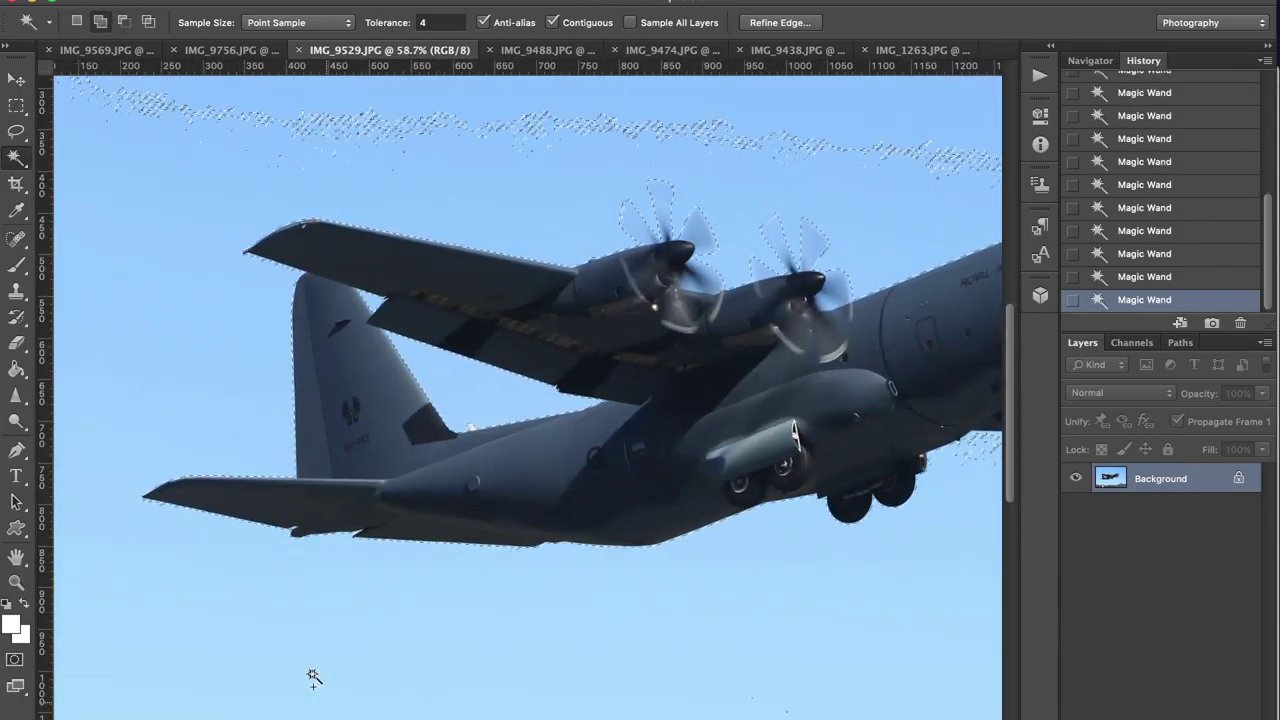
- Add the stray unselected patches in the sky to the selection with the Lasso tool
scroll(914, 206, "right", 5)
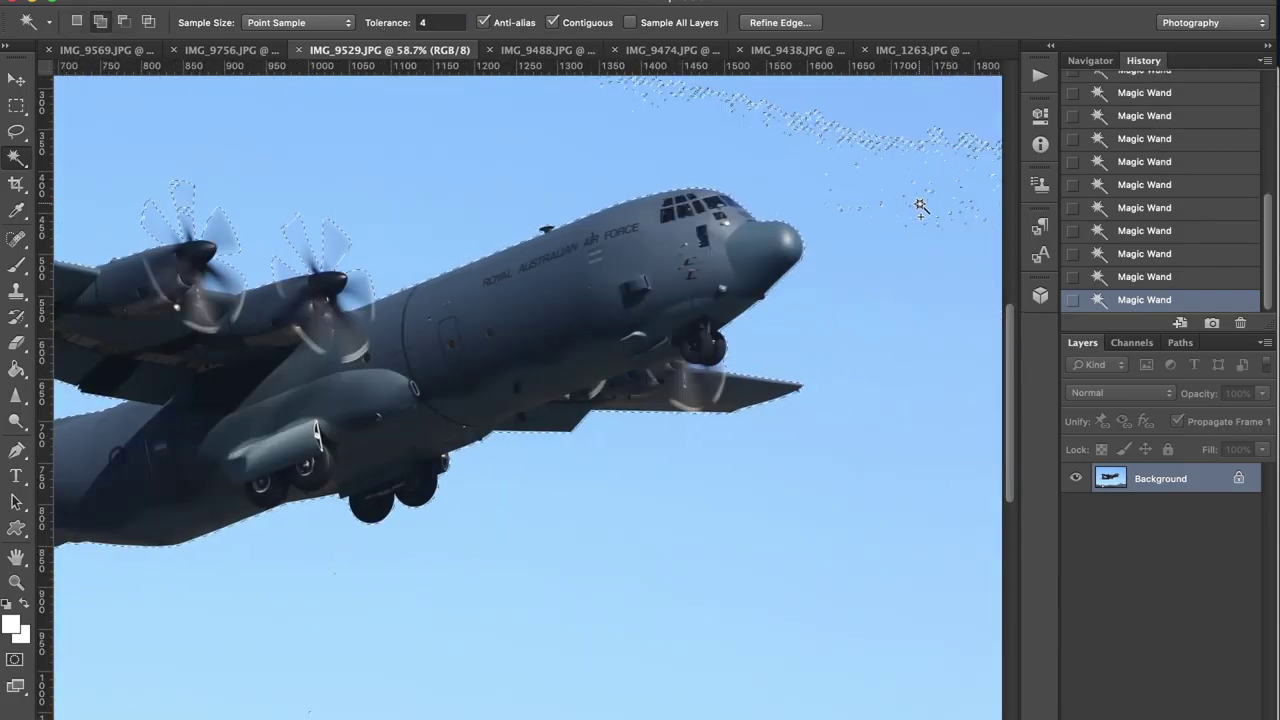
key("l")
left_click_drag(914, 206, 613, 557)
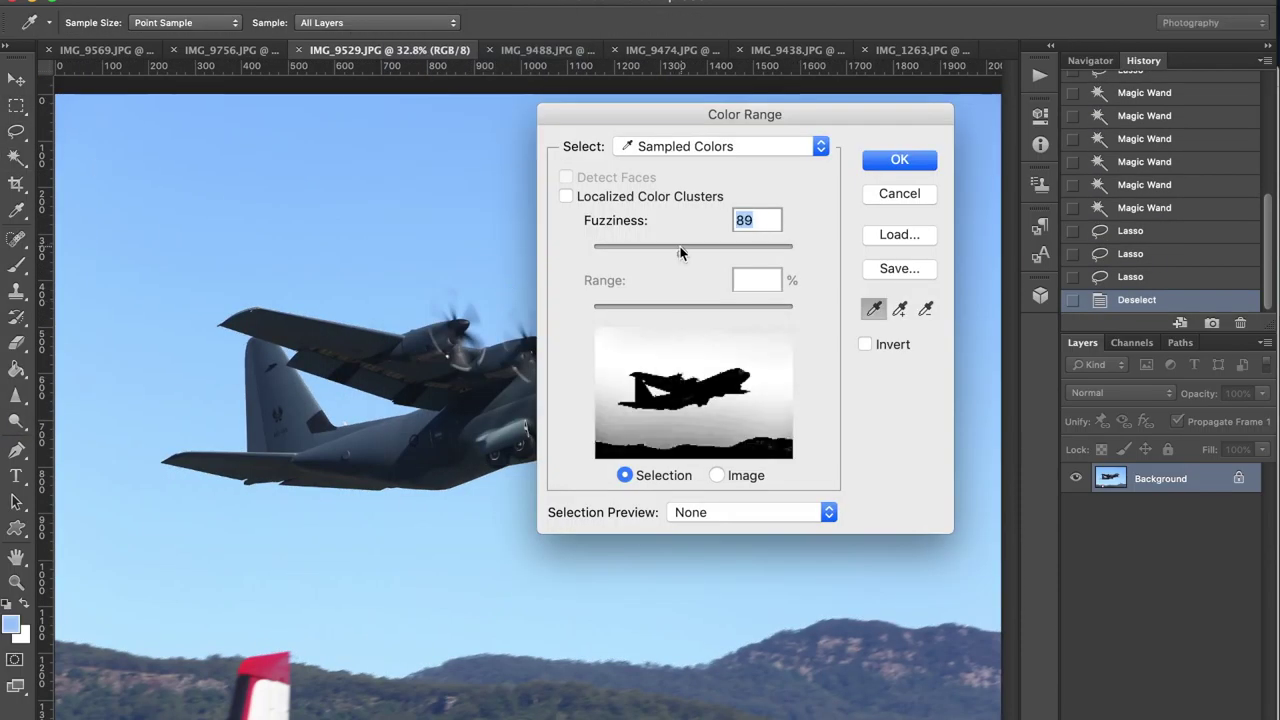
- Select the sky with Color Range at a fuzziness of 25, and clear the selection
type("26")
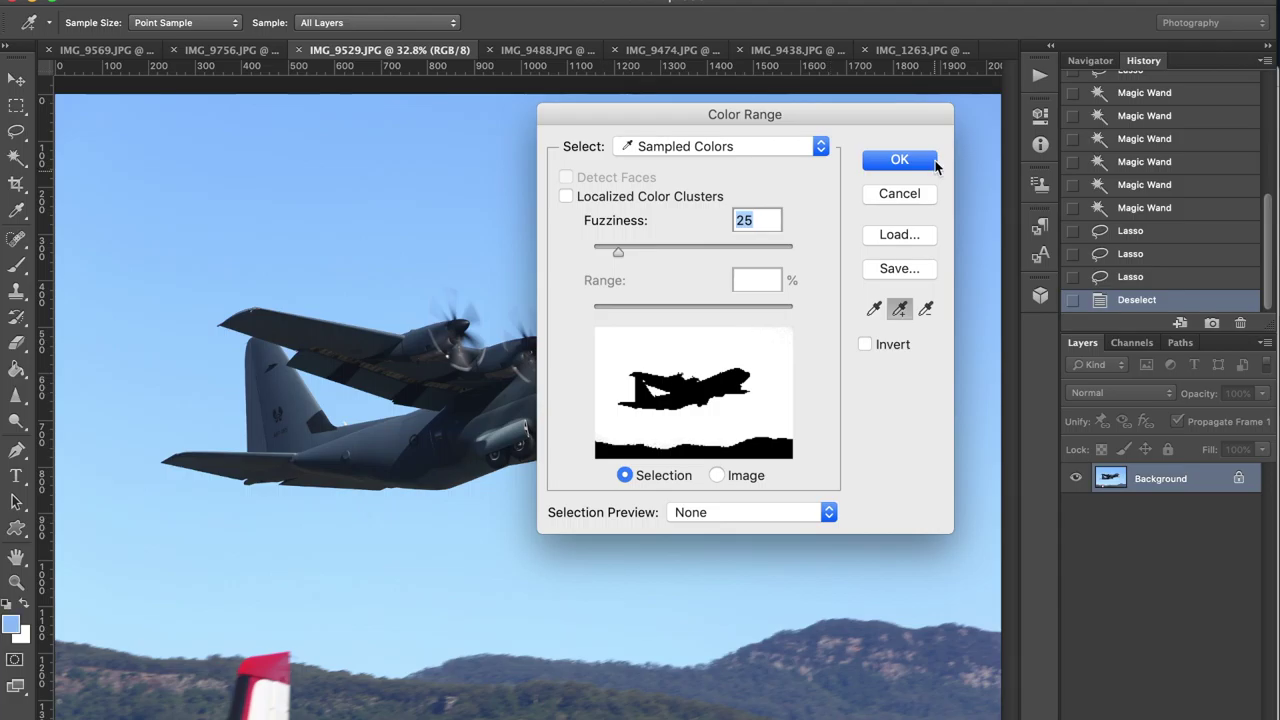
left_click(925, 162)
key("ctrl+d")
key("m")
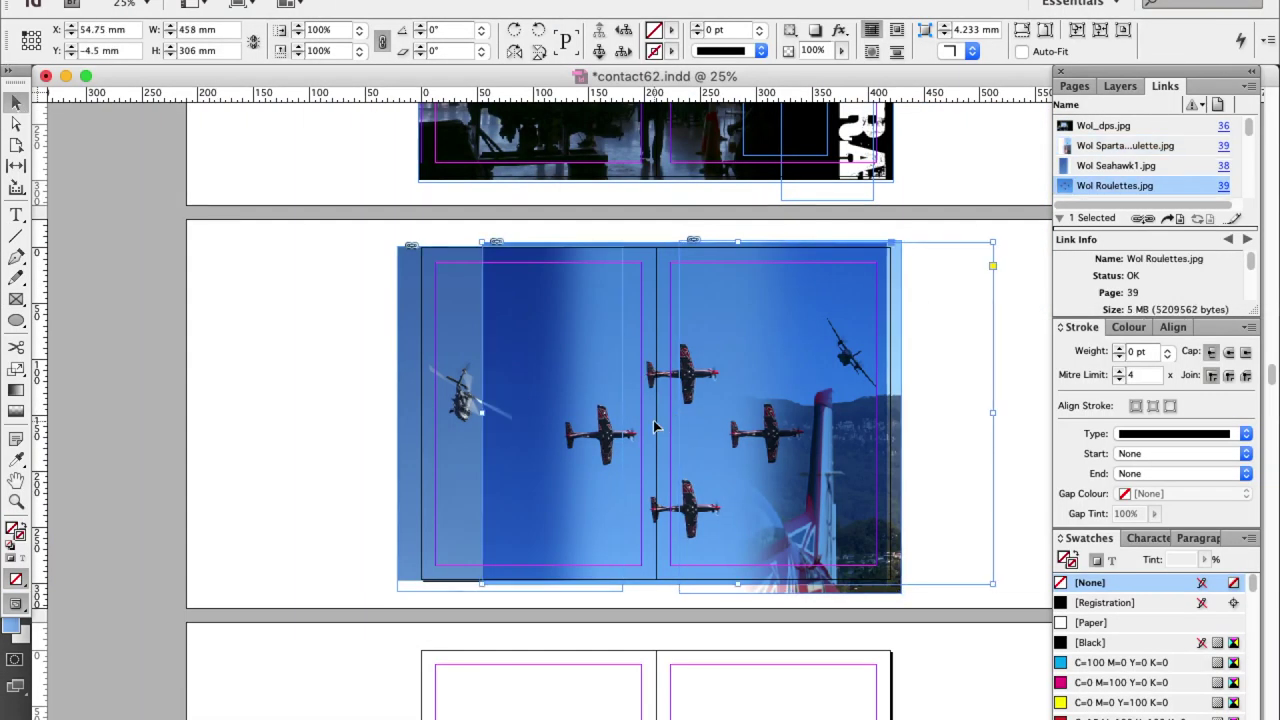
- In the contact62 InDesign document, nudge the WoI Roulettes.jpg frame nine increments to the left on its spread
key("Left")
key("Left")
key("Left")
key("Left")
key("Left")
key("Left")
key("Left")
key("Left")
key("Left")
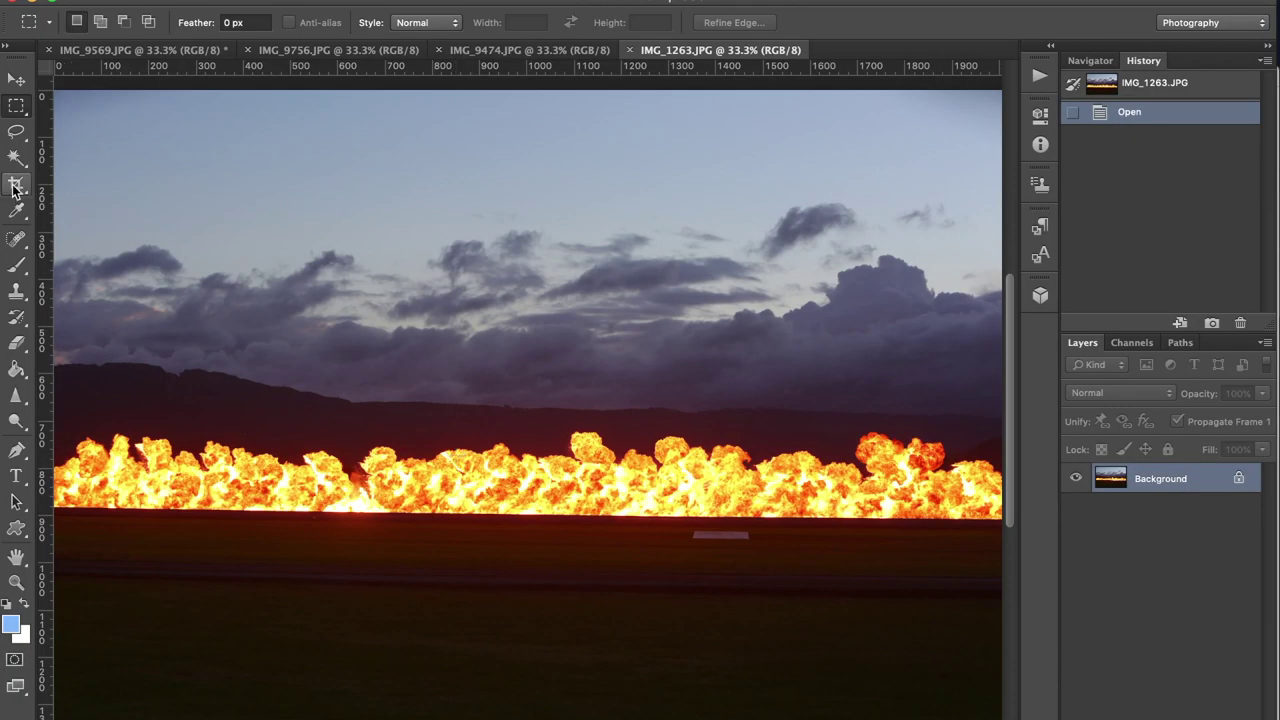
- Crop and slightly straighten the IMG_1263.JPG fire photo, cutting most of the dark foreground below the flames
key("c")
left_click_drag(538, 716, 534, 620)
left_click_drag(74, 166, 80, 177)
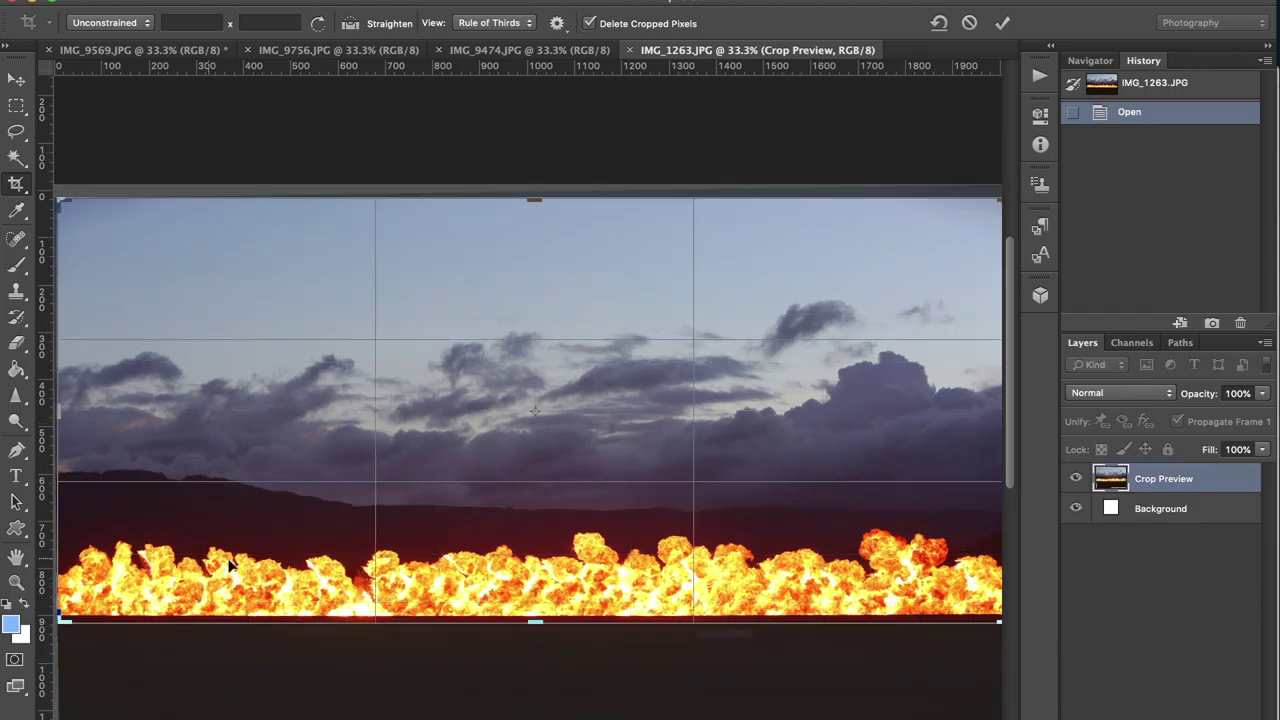
left_click_drag(534, 625, 531, 611)
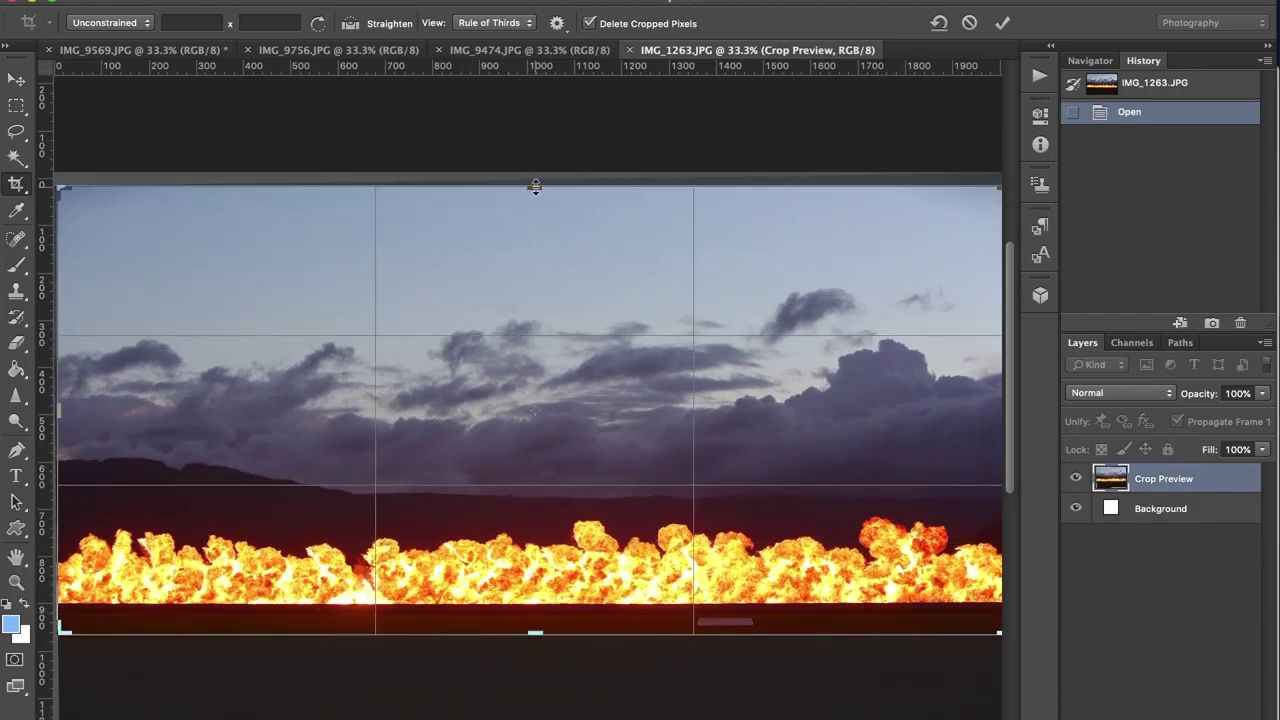
mouse_move(534, 186)
left_mouse_down()
mouse_move(534, 213)
mouse_move(534, 177)
mouse_move(531, 190)
left_mouse_up()
key("Return")
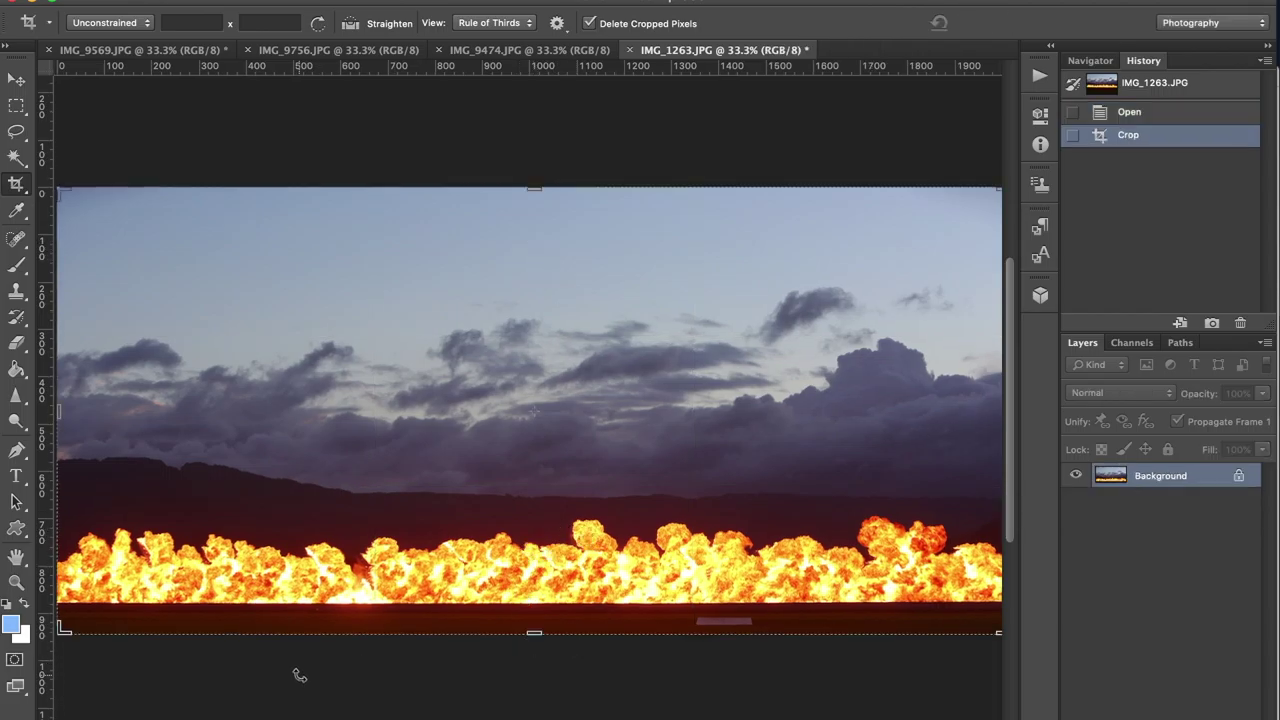
- Crop the remaining foreground to just below the flames and apply Auto Contrast
left_click_drag(544, 640, 534, 615)
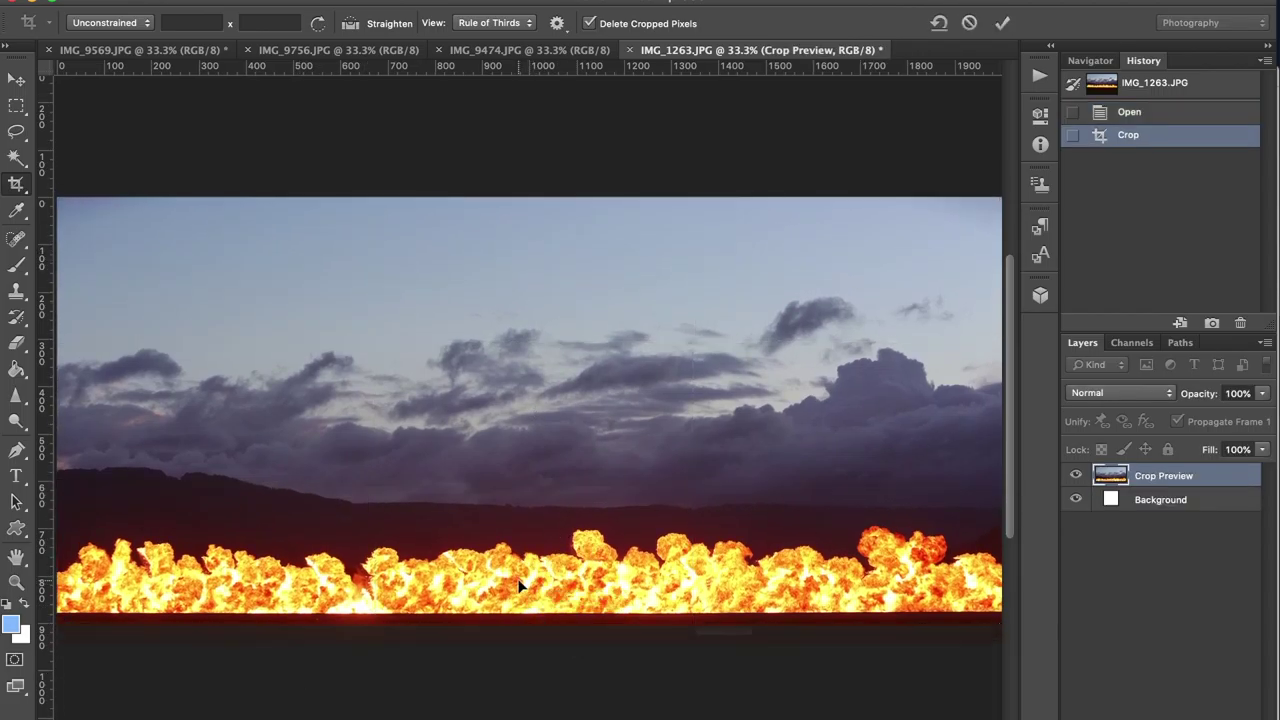
key("Return")
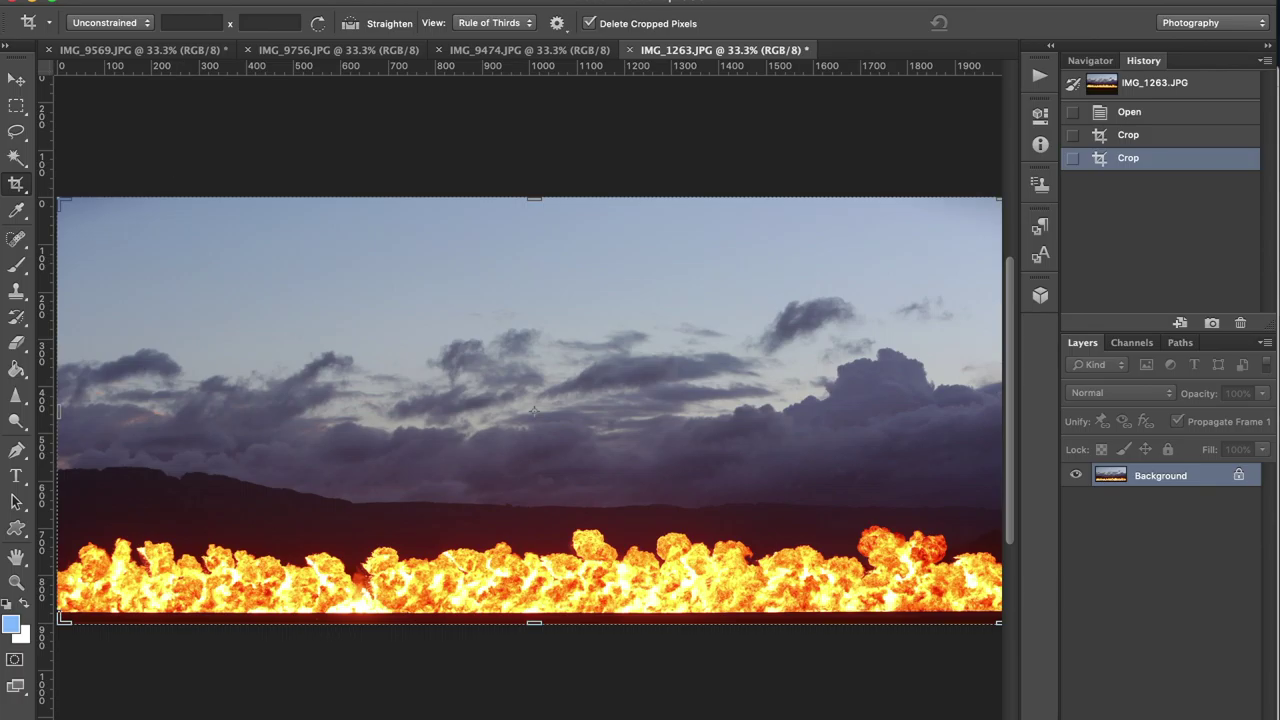
key("ctrl+alt+shift+l")
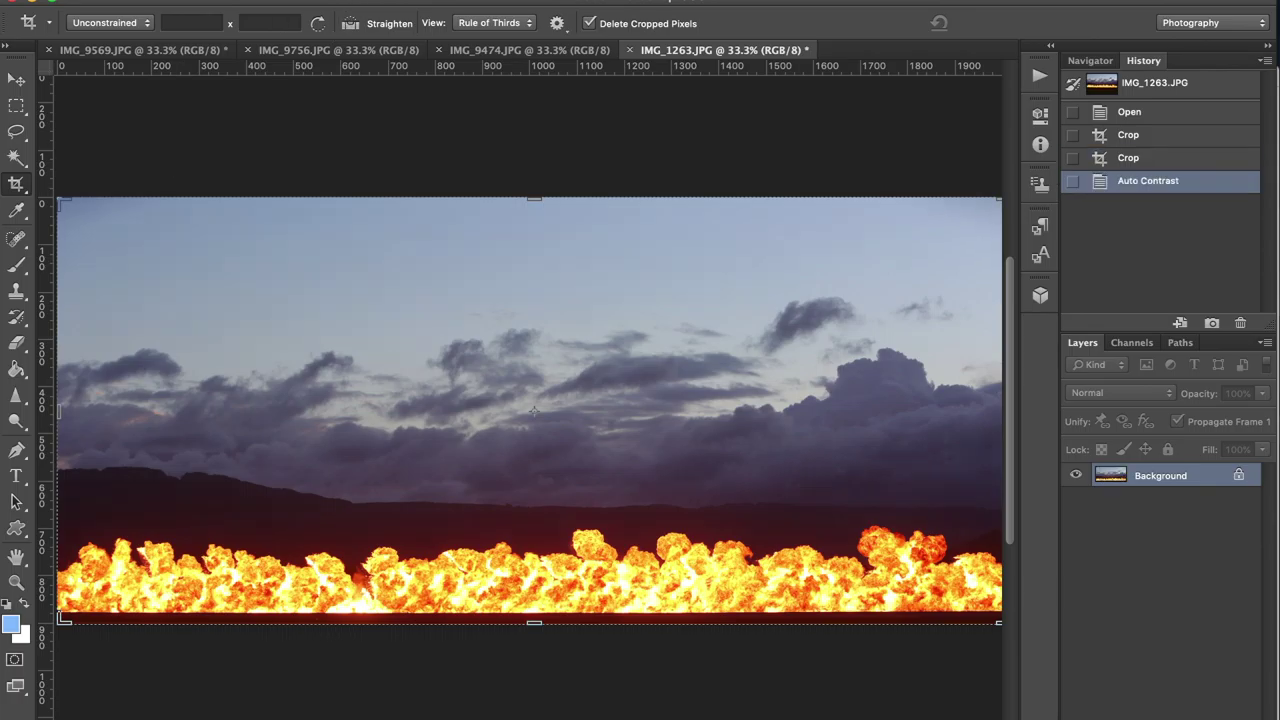
left_click(235, 2)
left_click(290, 166)
left_click(1218, 264)
- Set the fire photo's resolution to 300 pixels/inch without resampling
left_click(235, 2)
left_click(286, 143)
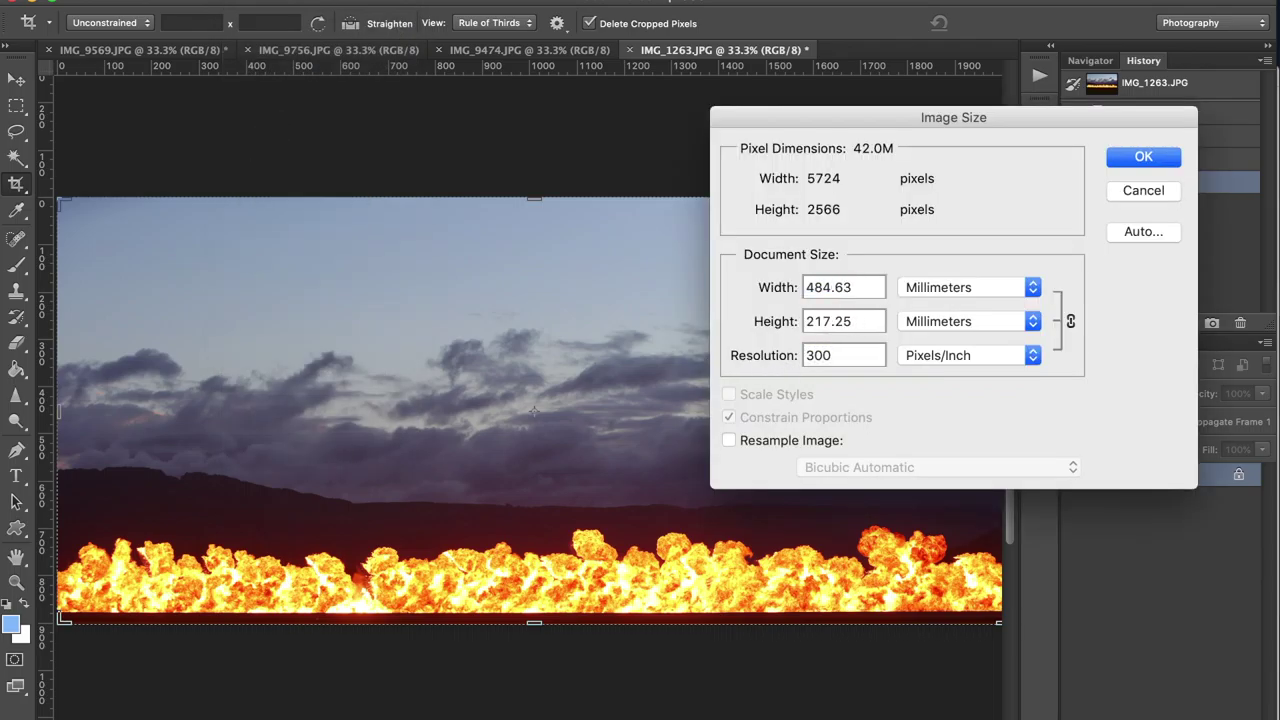
left_click(1143, 158)
left_click(235, 2)
left_click(286, 143)
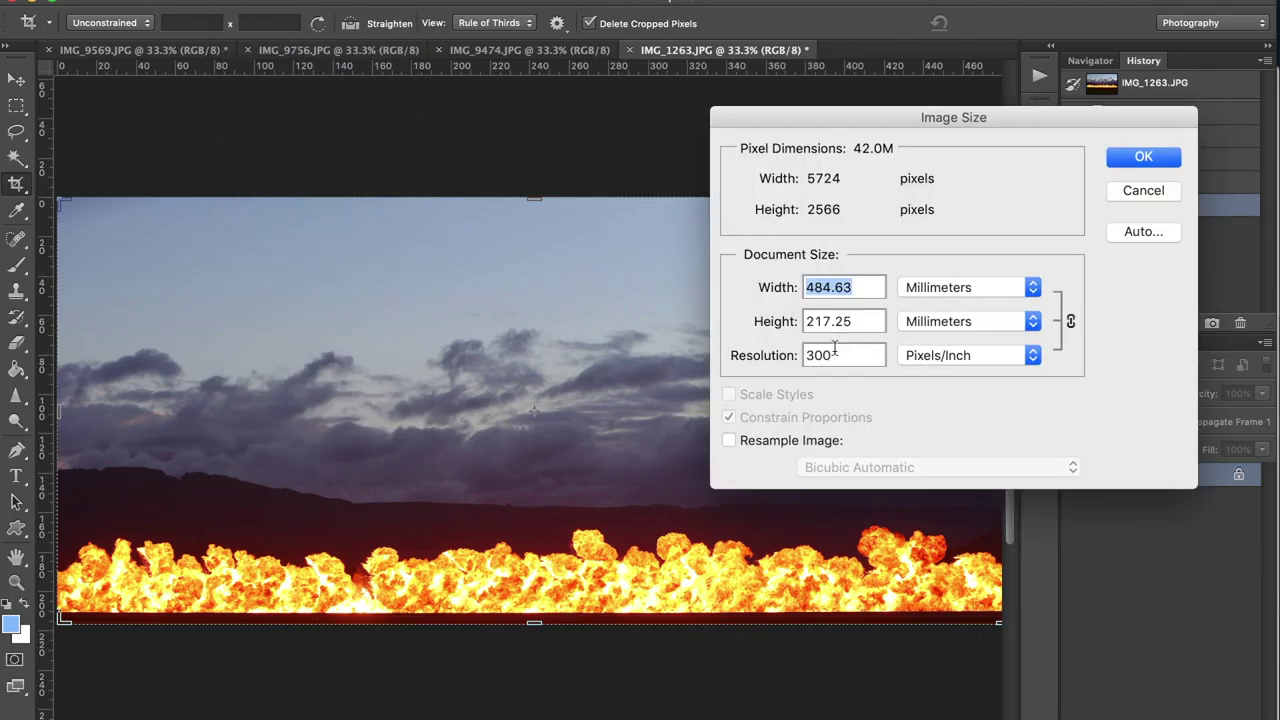
left_click(1125, 193)
- Extend the canvas upward to a height of about 300 mm, anchored at the bottom centre
left_click(235, 2)
left_click(290, 166)
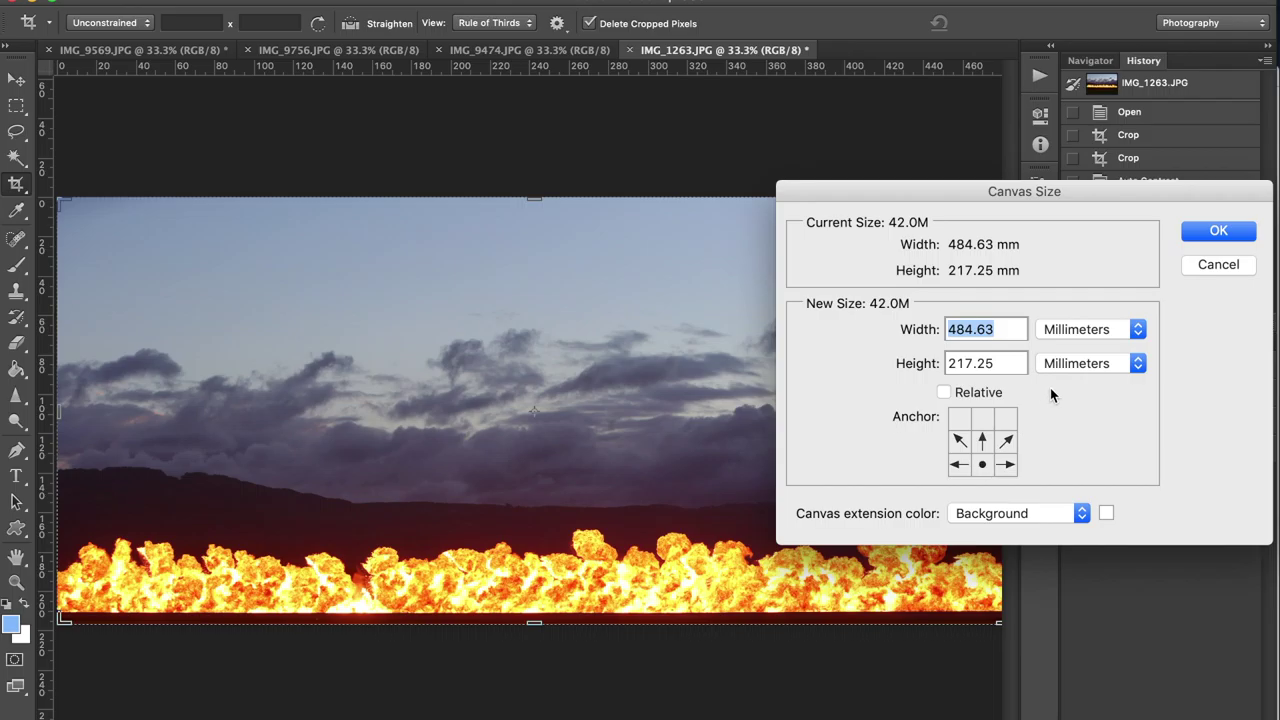
left_click(1090, 363)
left_click(1075, 361)
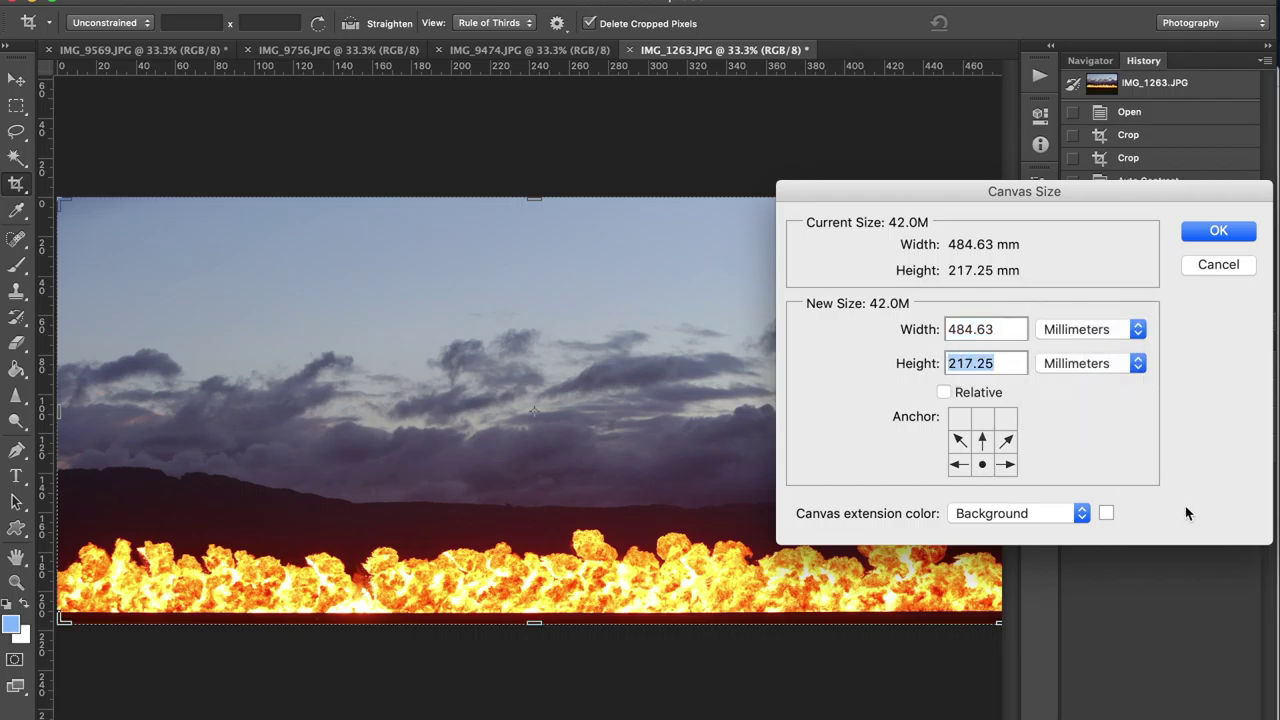
key("Return")
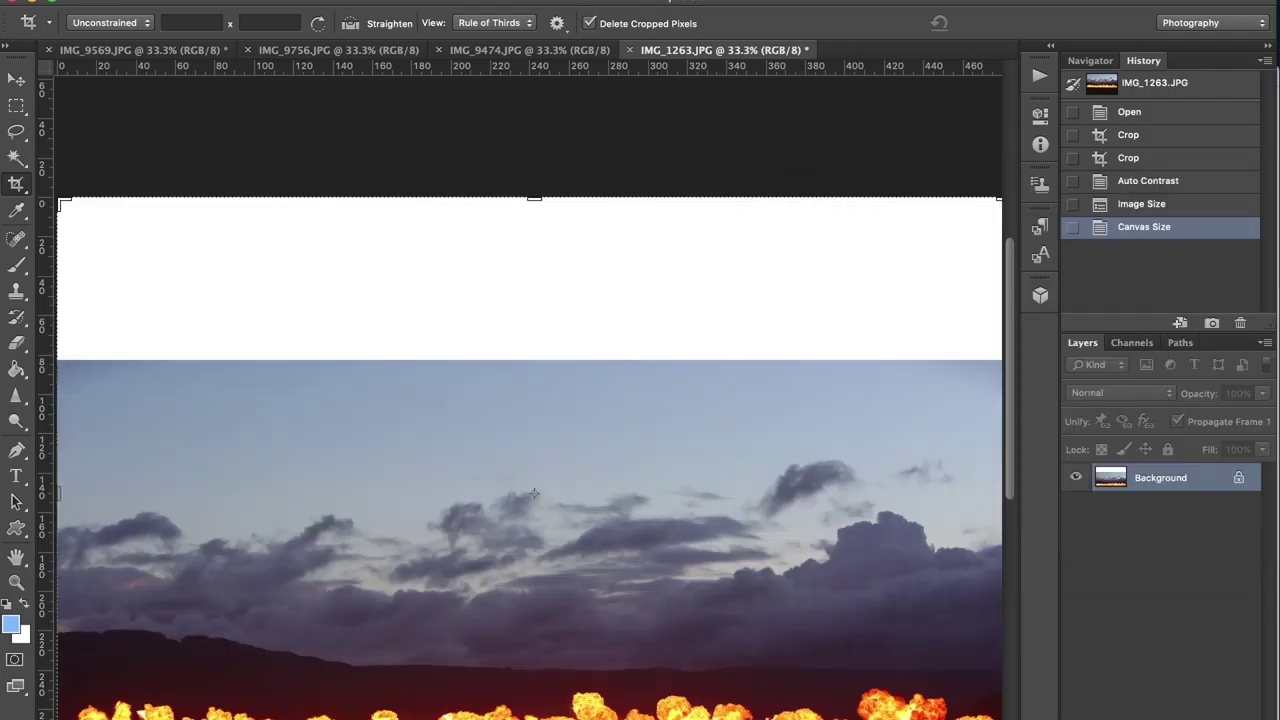
- Copy a full-width strip from the top of the sky to a new layer and stretch it upward over the blank canvas
left_click(16, 106)
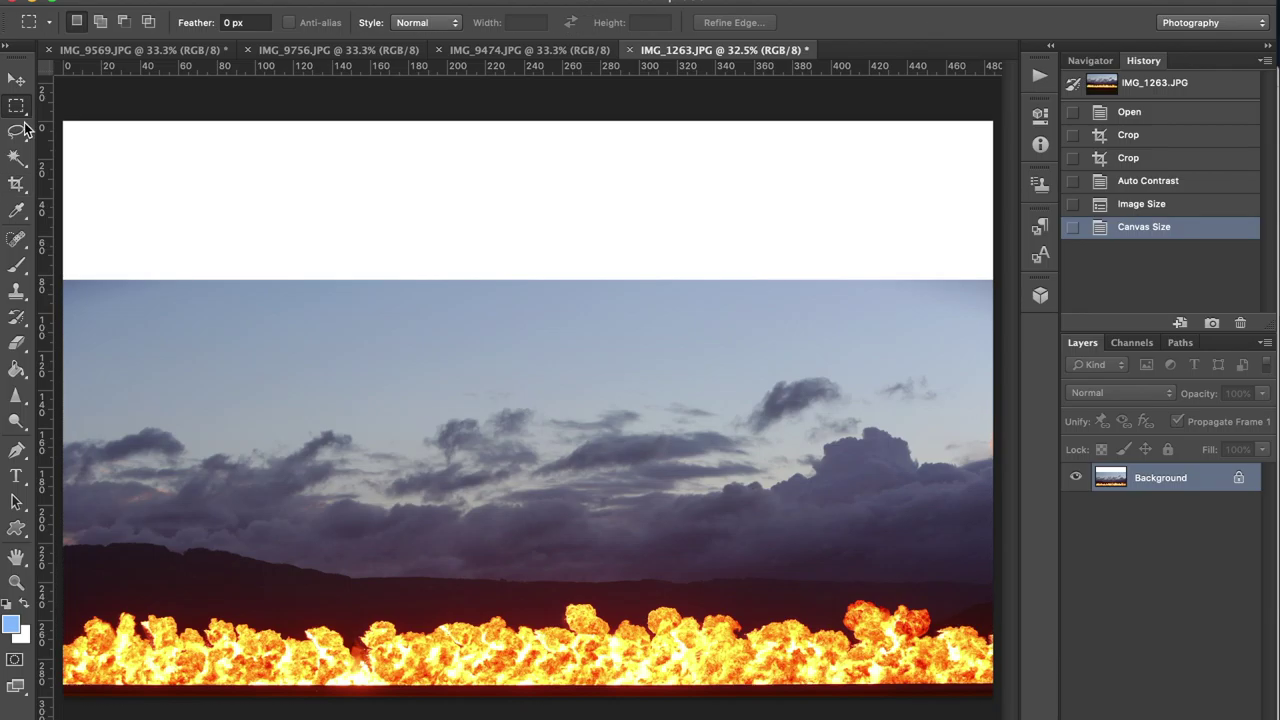
left_click(16, 210)
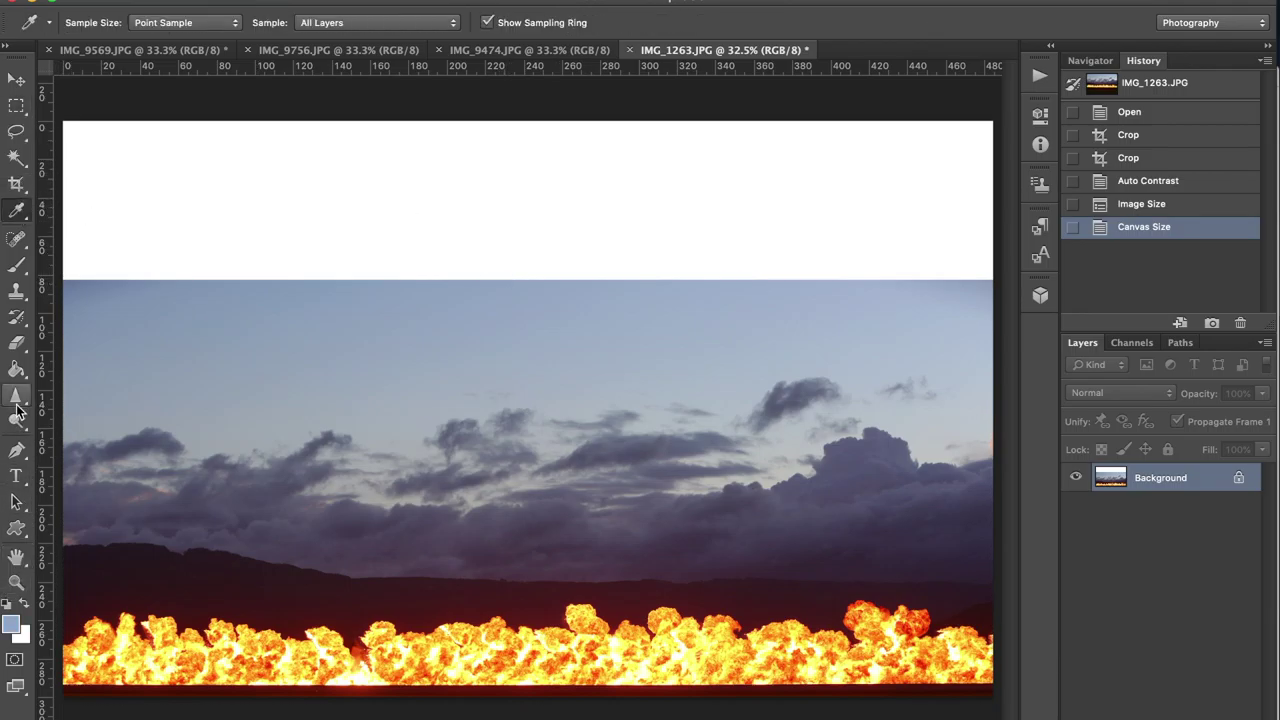
left_click(16, 106)
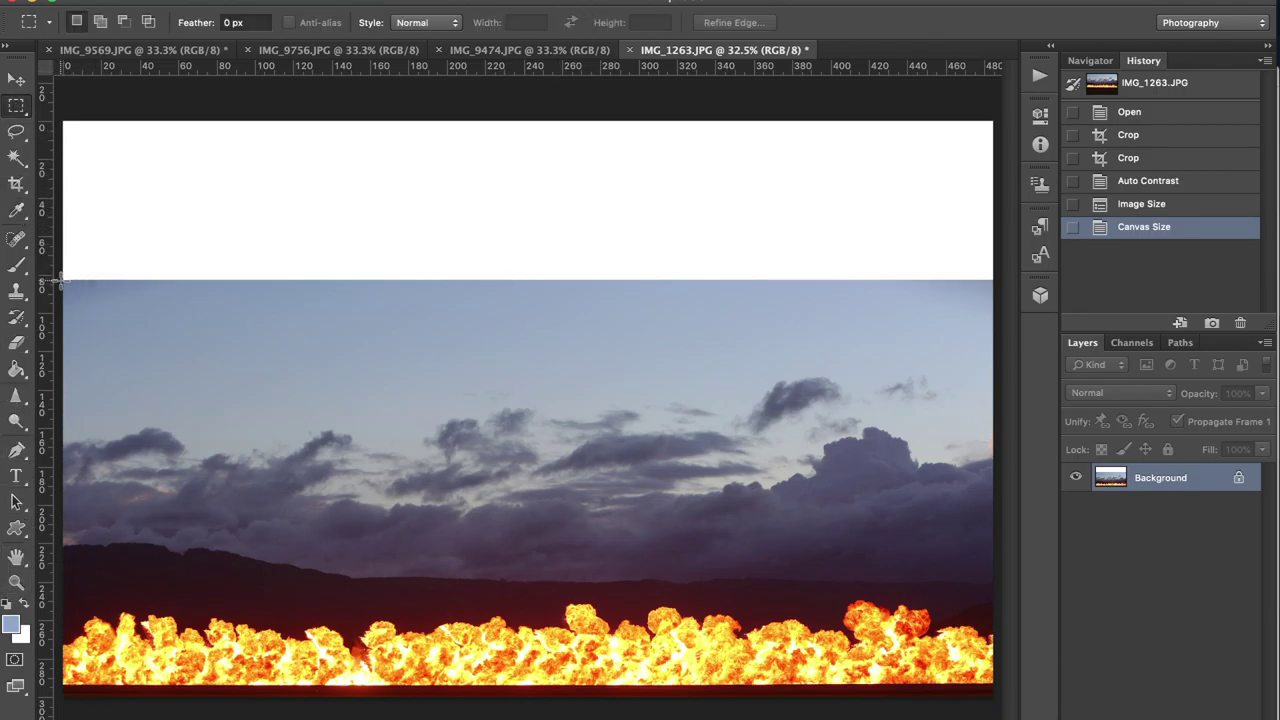
left_click_drag(60, 282, 1001, 347)
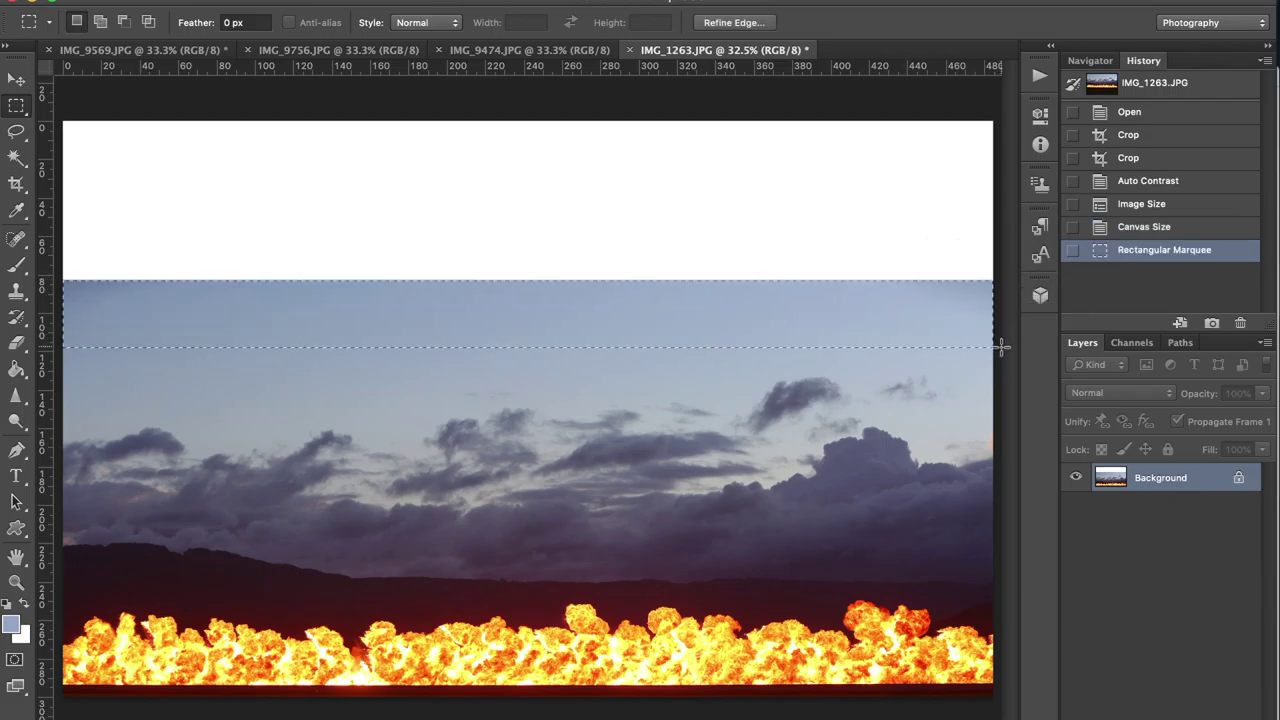
key("ctrl+c")
key("ctrl+v")
key("ctrl+t")
left_click_drag(528, 347, 532, 108)
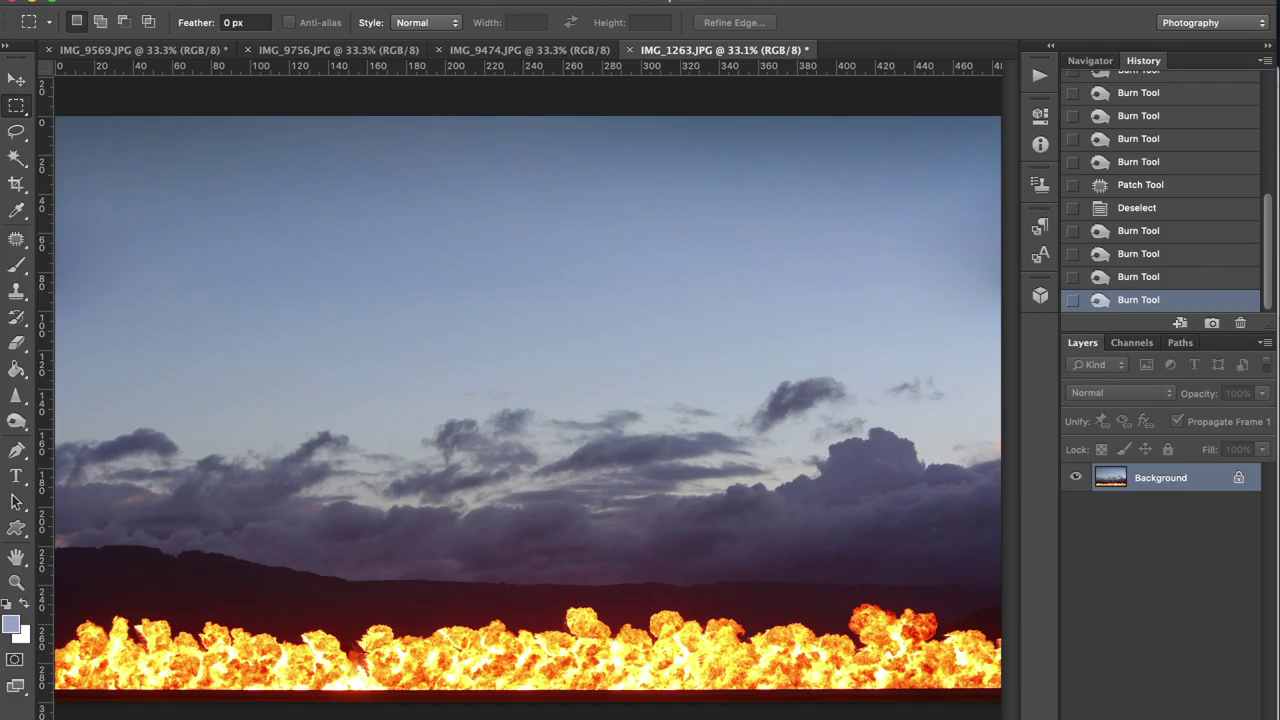
left_click(398, 2)
left_click(440, 194)
left_click(357, 688)
left_click_drag(617, 252, 799, 254)
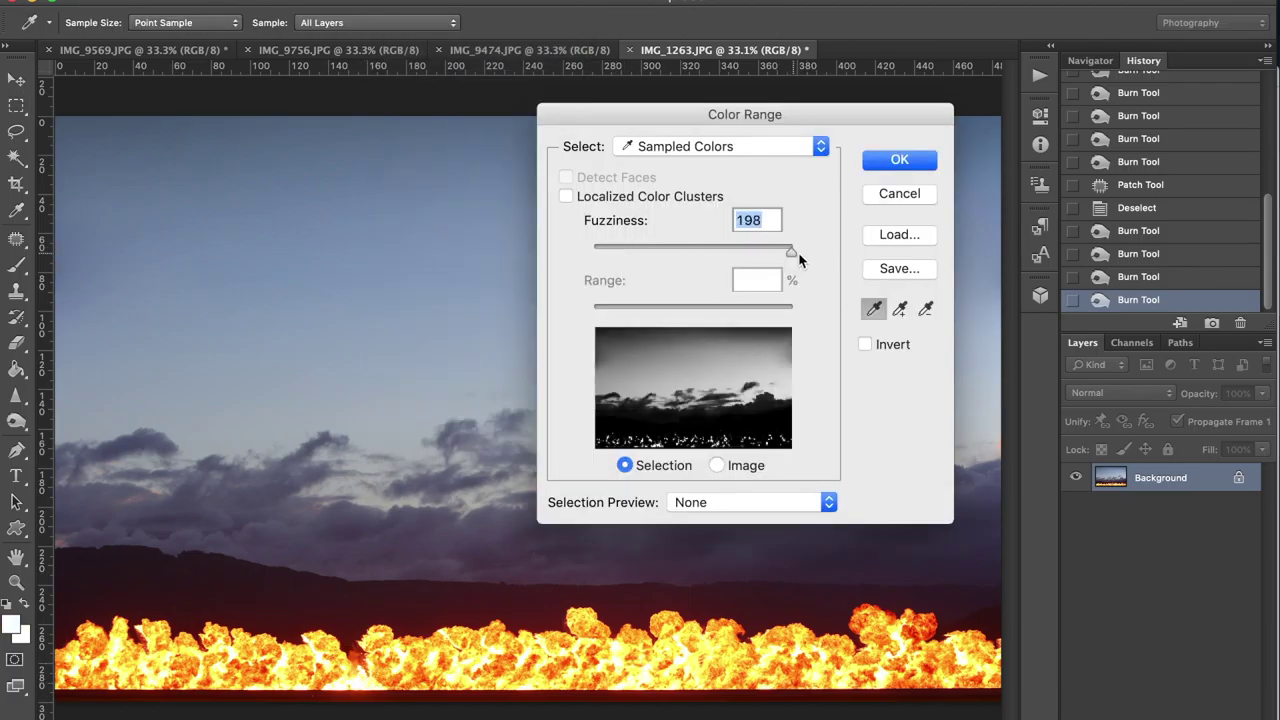
left_click(695, 635)
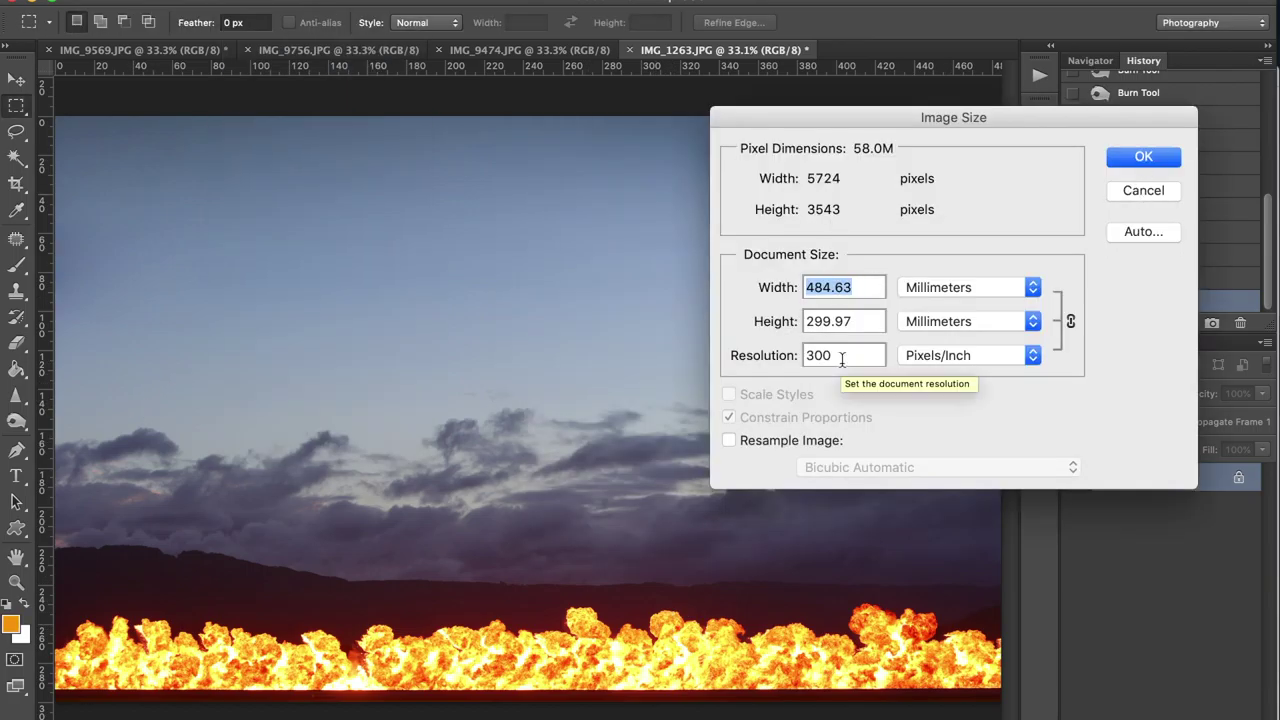
key("Escape")
- Save the sharpened fire photo as a JPEG named WoI flames in the WoI folder
left_click(150, 3)
left_click(229, 208)
key("super+shift+s")
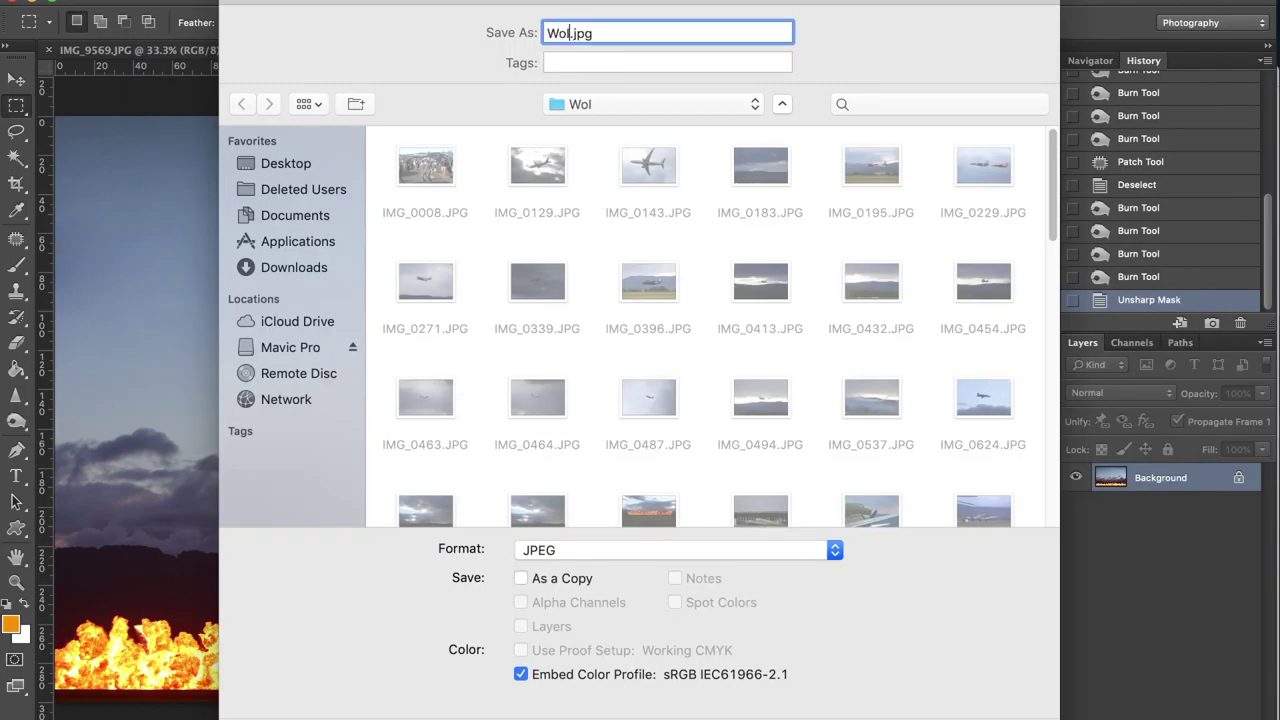
type("Wol flames")
key("Return")
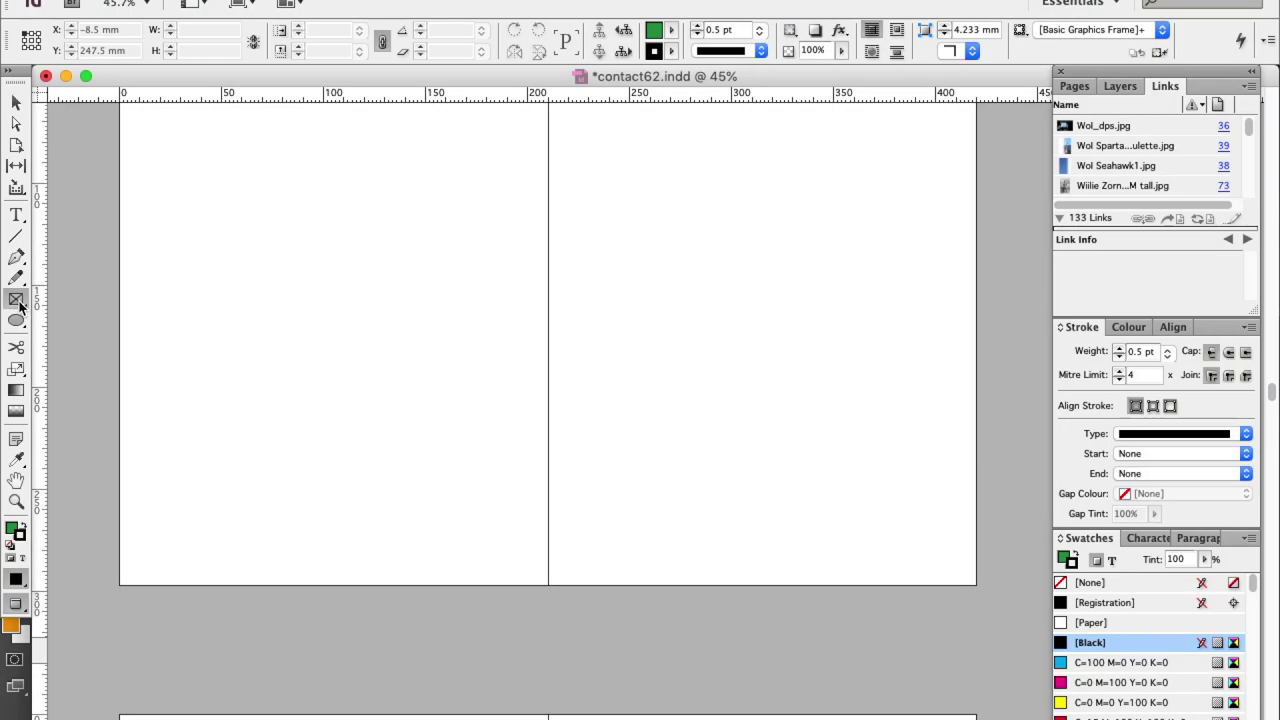
- In the contact62 InDesign document, draw a 427.5 × 303.5 mm frame over the blank spread and place WoI flames.jpg in it
left_click_drag(114, 598, 986, 236)
left_click(16, 103)
key("super+d")
scroll(620, 315, "down", 10)
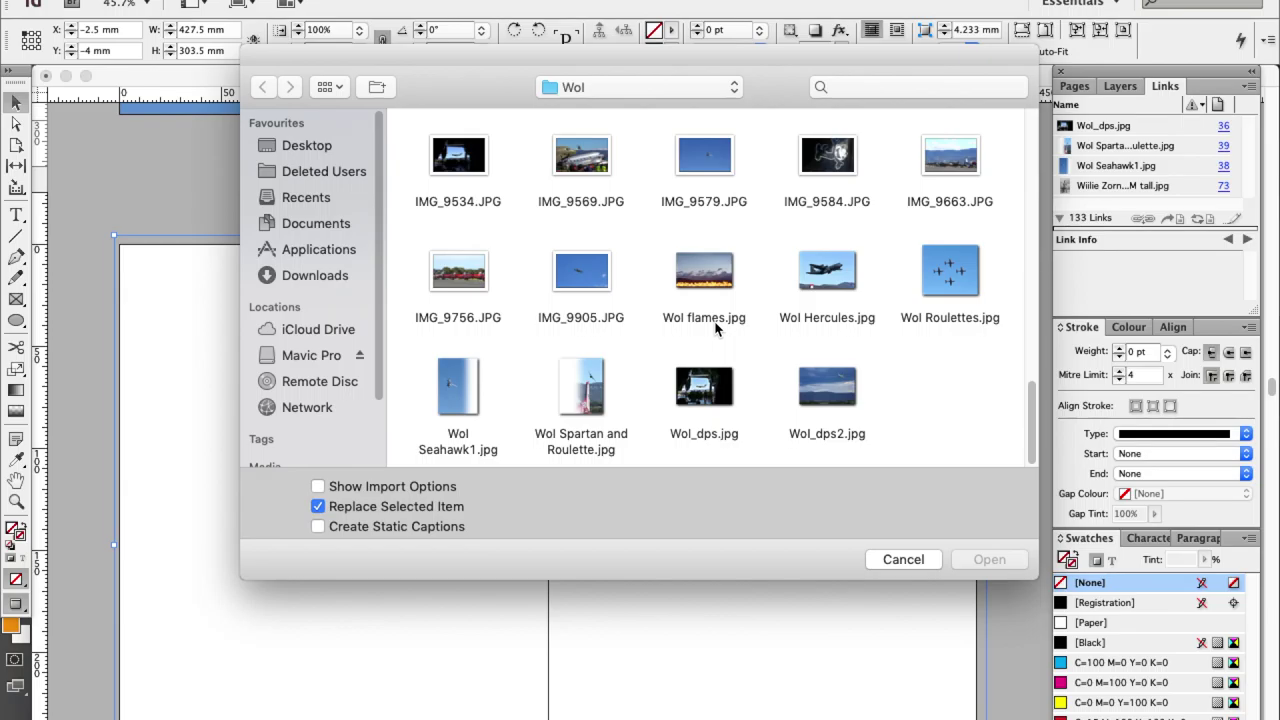
left_click(716, 328)
left_click(990, 560)
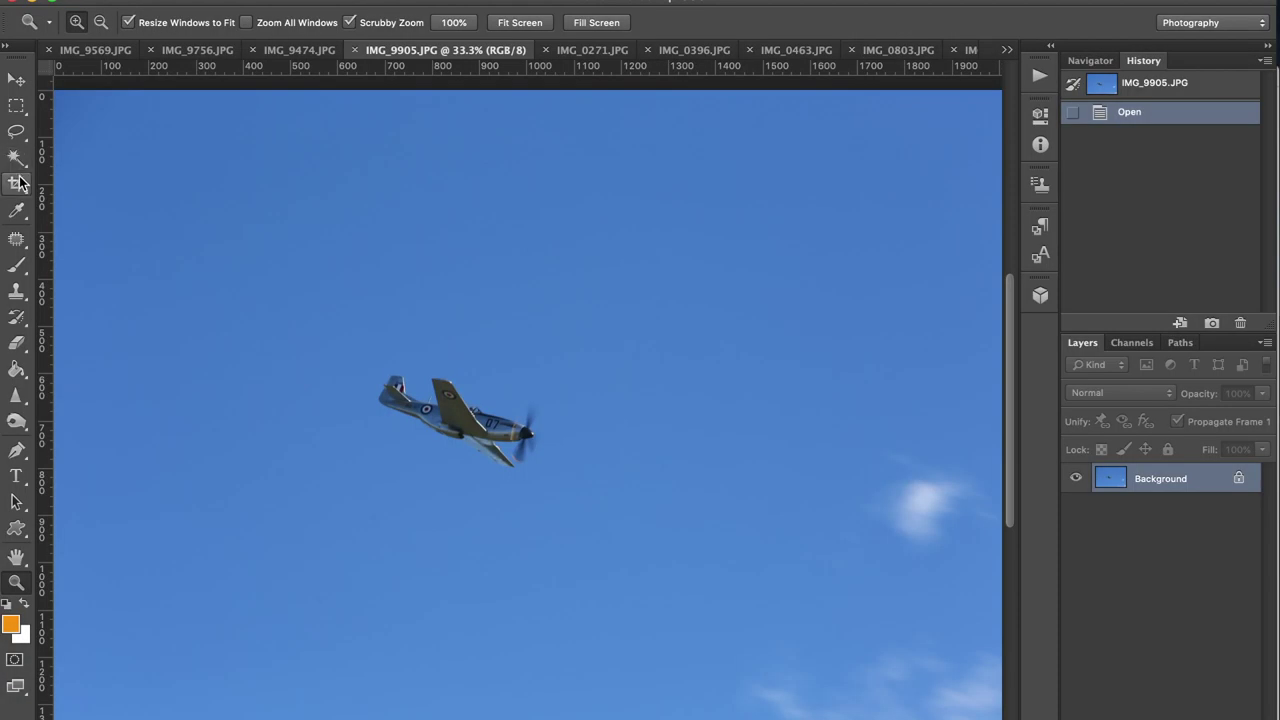
- In Photoshop, crop IMG_9905.JPG closely around the aircraft, to about 650 × 480 mm, and apply the last-used filter
left_click(18, 185)
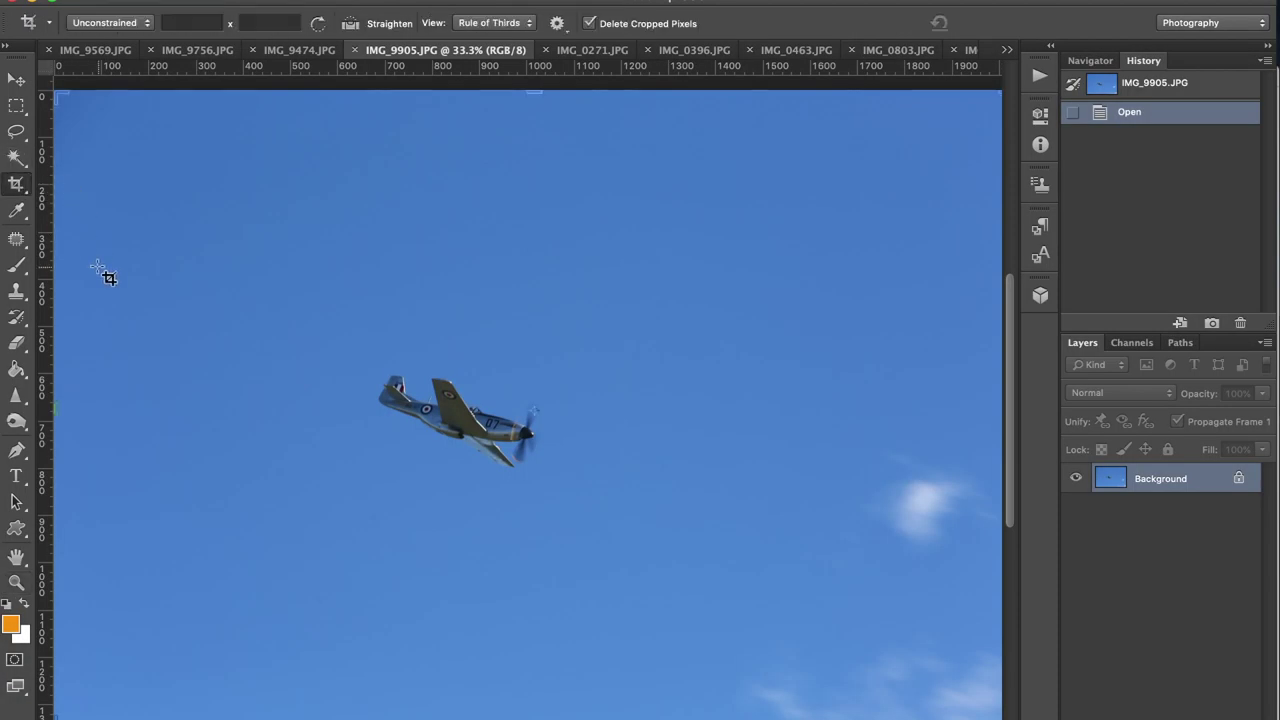
left_click_drag(60, 96, 185, 200)
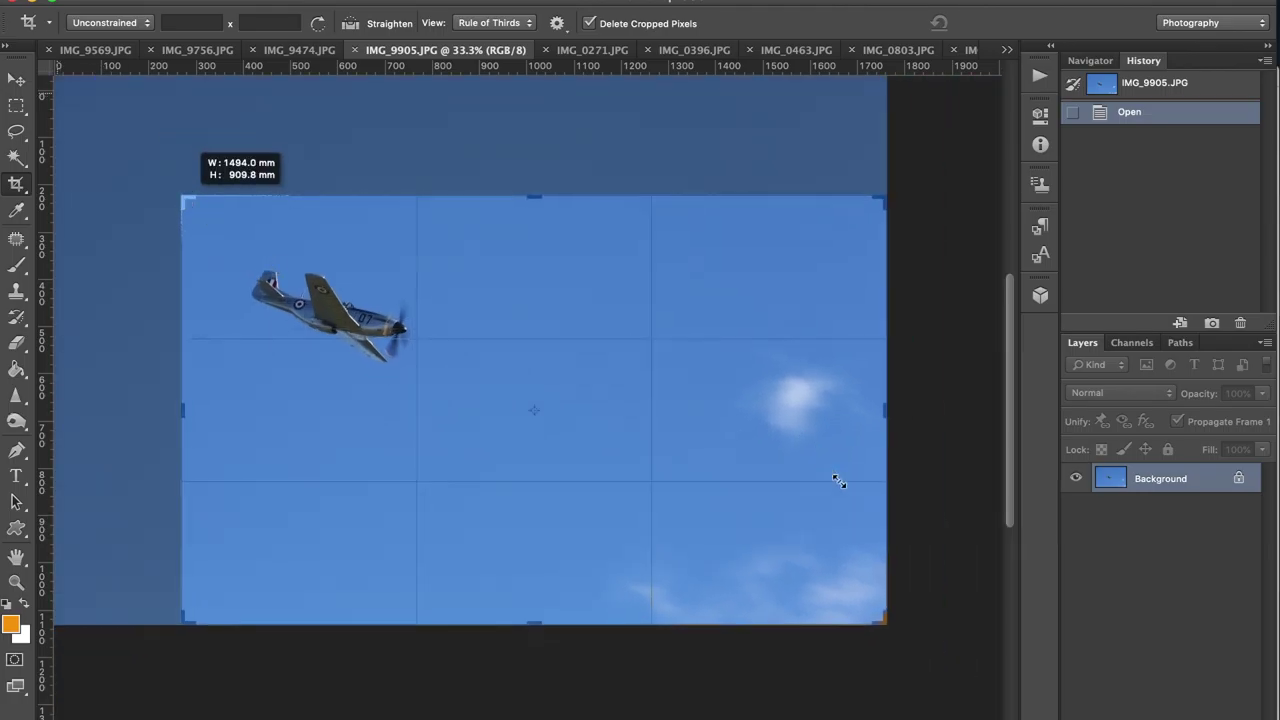
left_click_drag(884, 621, 688, 523)
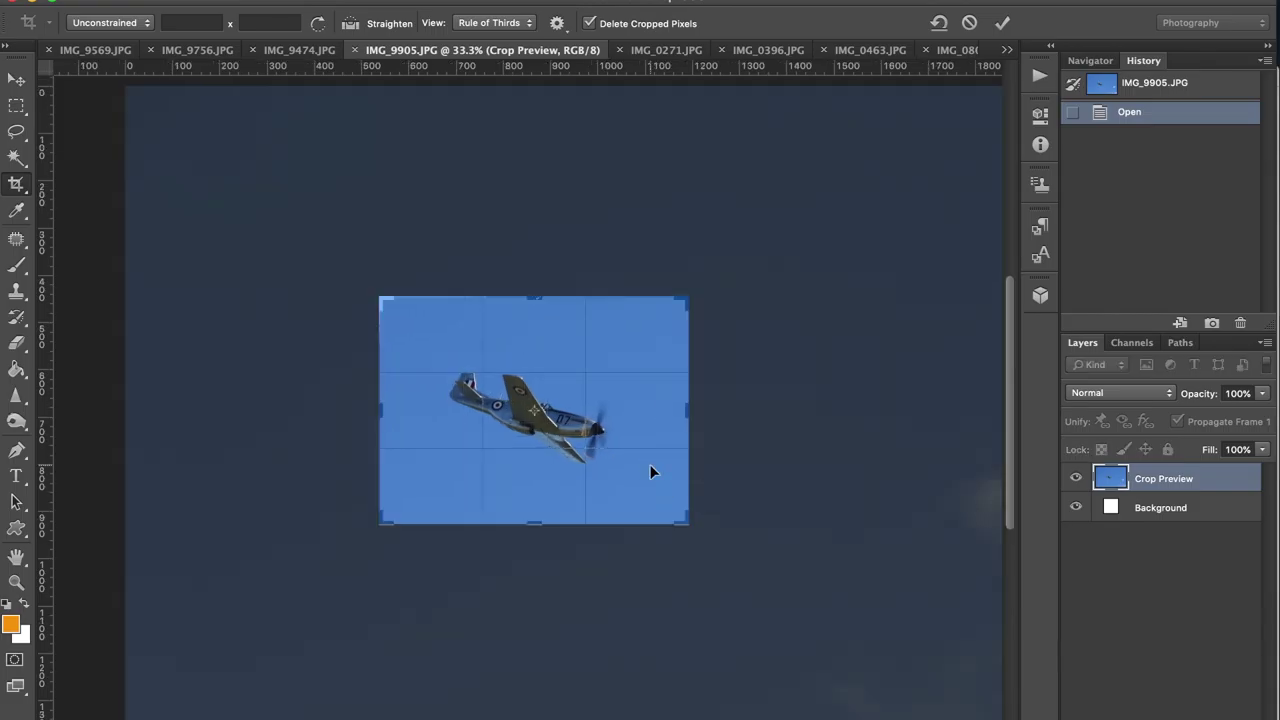
key("Return")
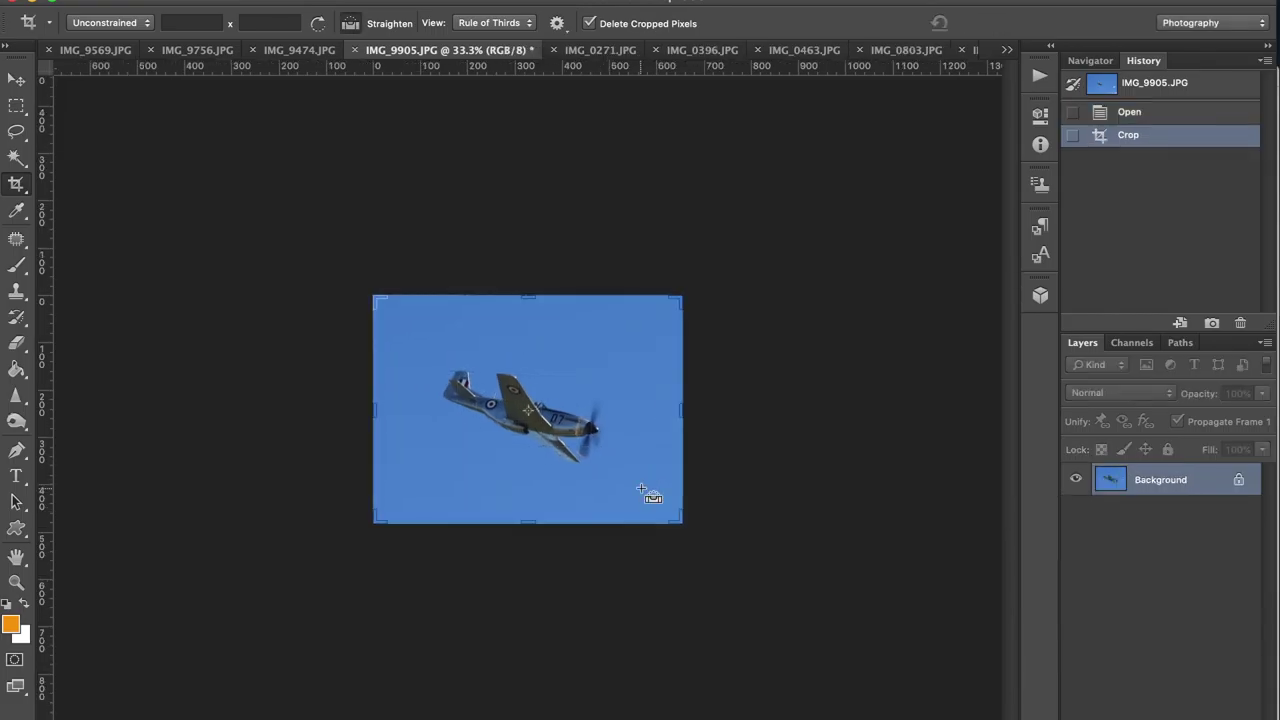
key("ctrl+0")
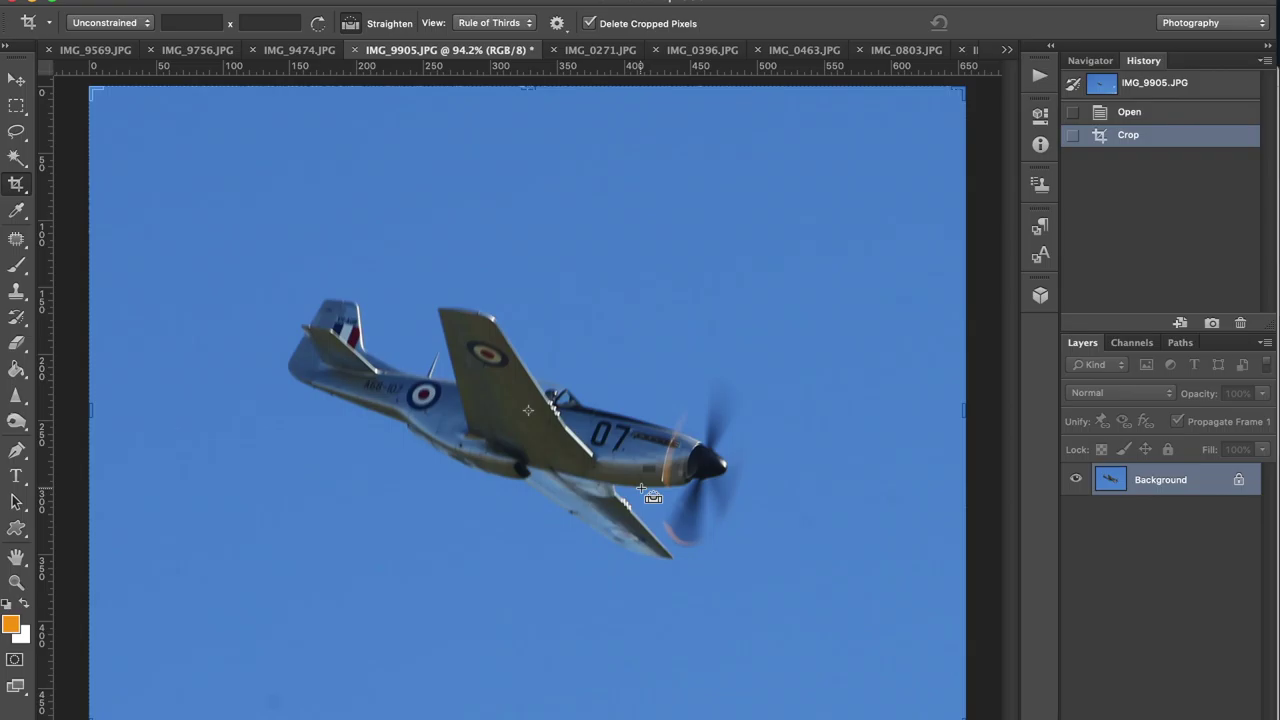
key("super+f")
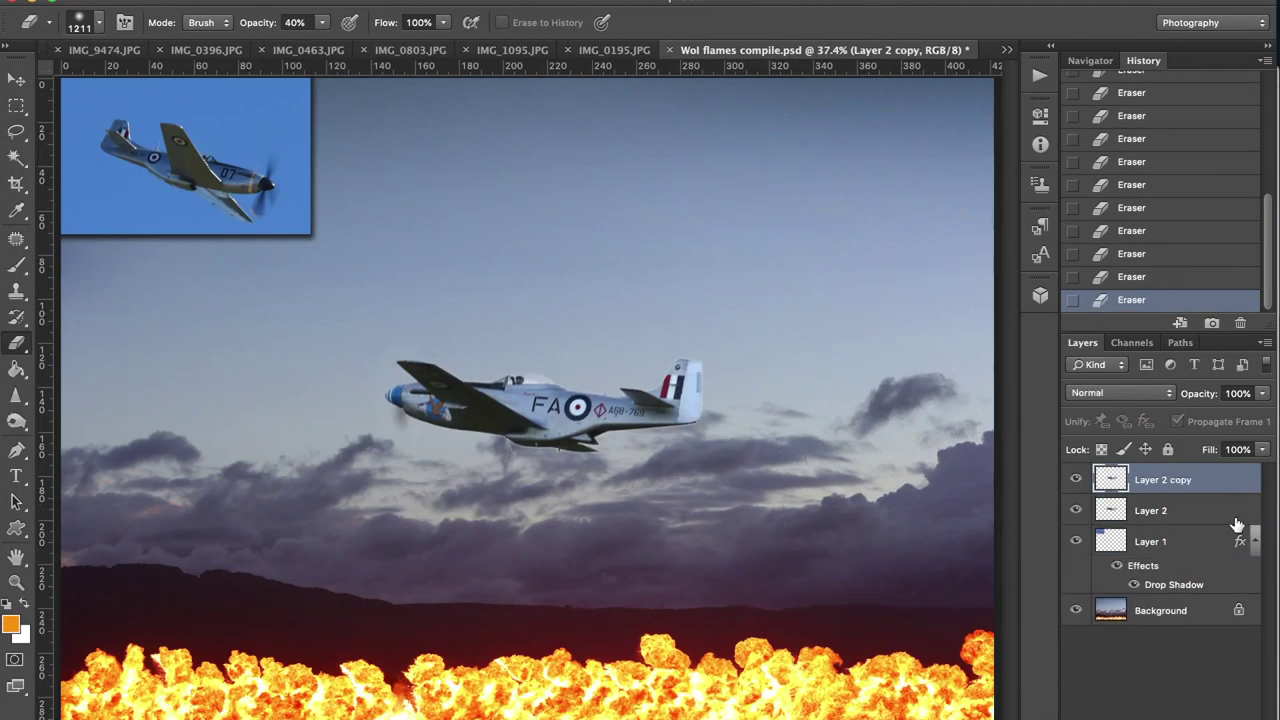
- In WoI flames compile.psd, move the FA-marked aircraft to the upper-right sky and give the grey jet's photo layer a drop shadow
mouse_move(305, 525)
left_mouse_down()
mouse_move(572, 398)
mouse_move(837, 308)
left_mouse_up()
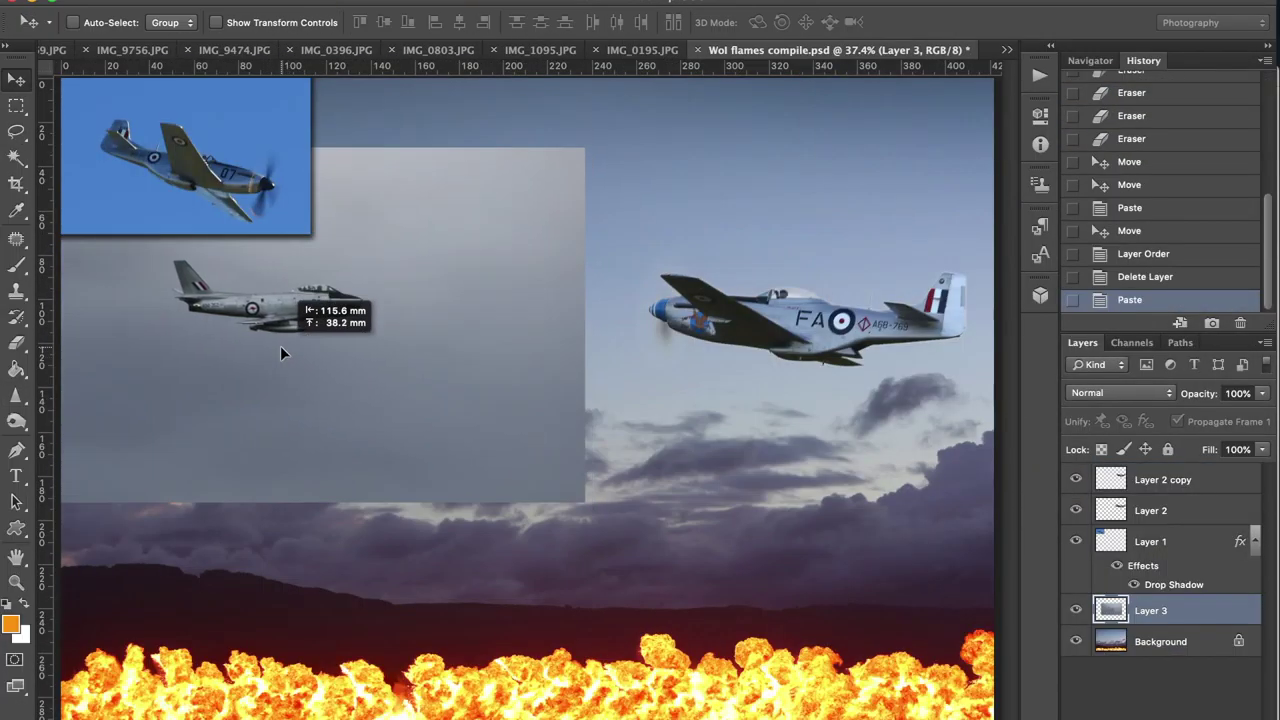
left_click(1130, 435)
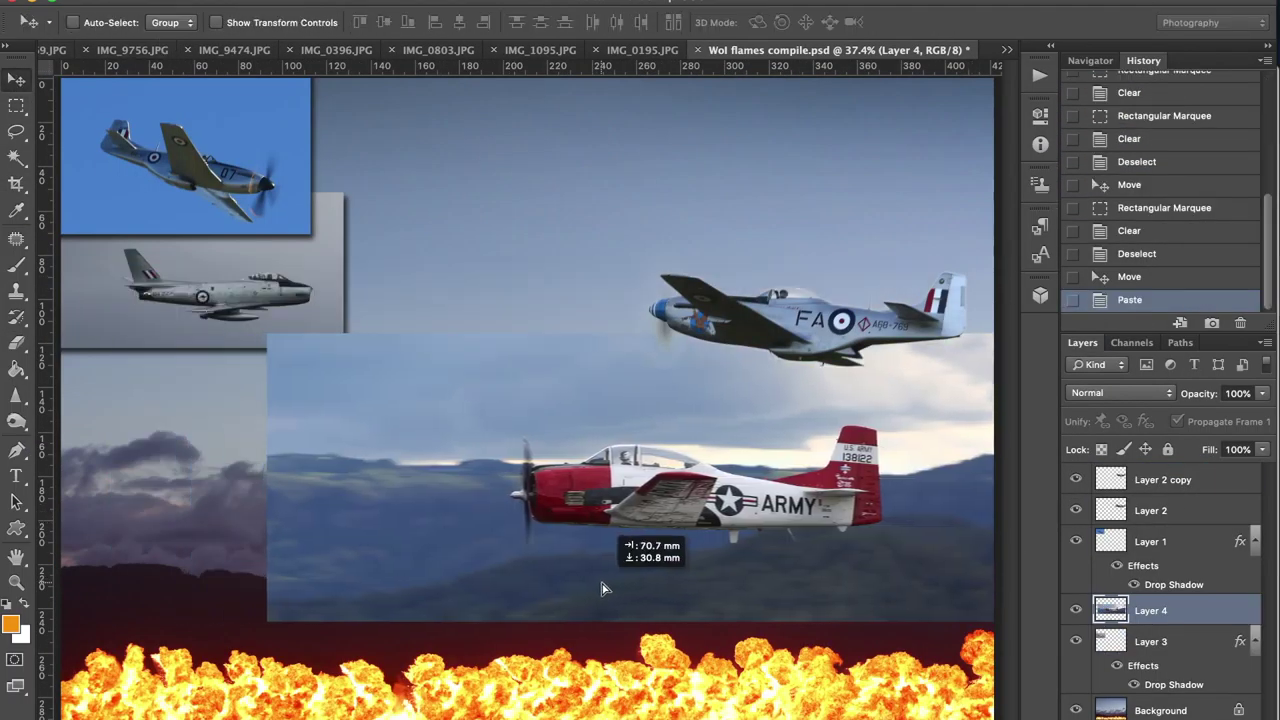
- Place the trimmed ARMY-marked aircraft photo in the canvas's upper-right corner with a drop shadow at 53°, distance 28 px and size 32 px
left_click(1120, 393)
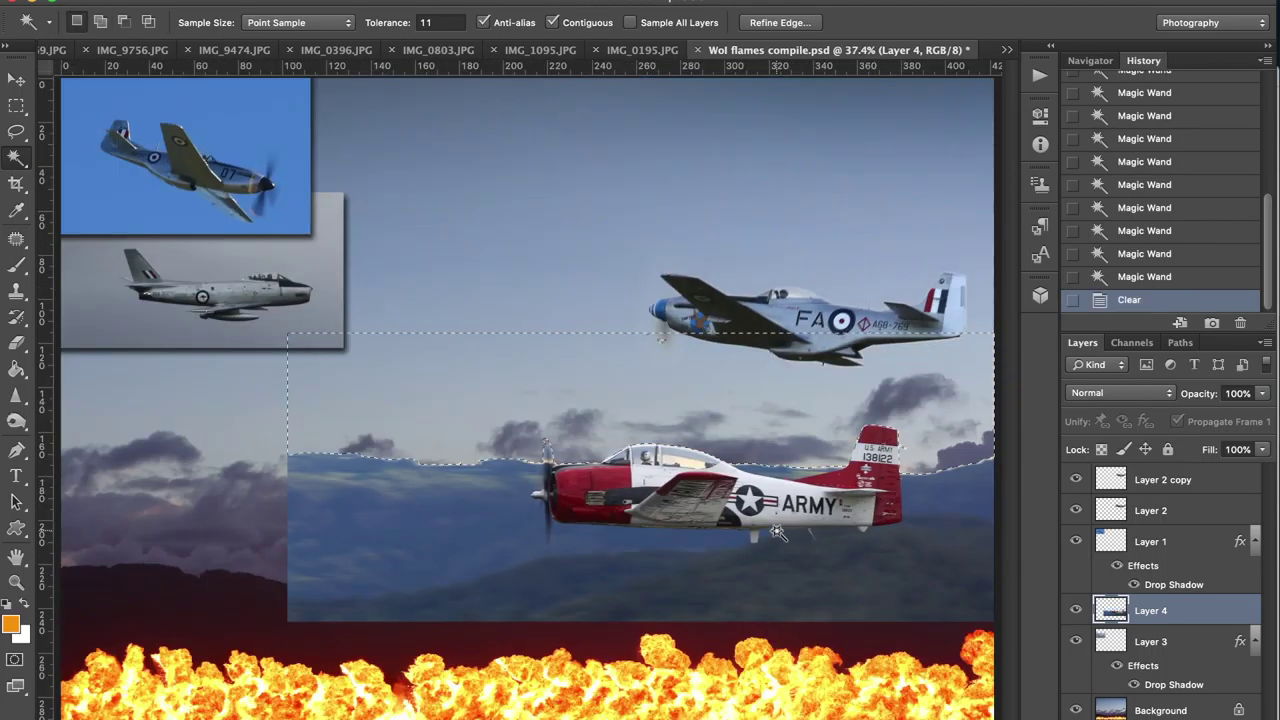
key("v")
left_click_drag(183, 486, 207, 477)
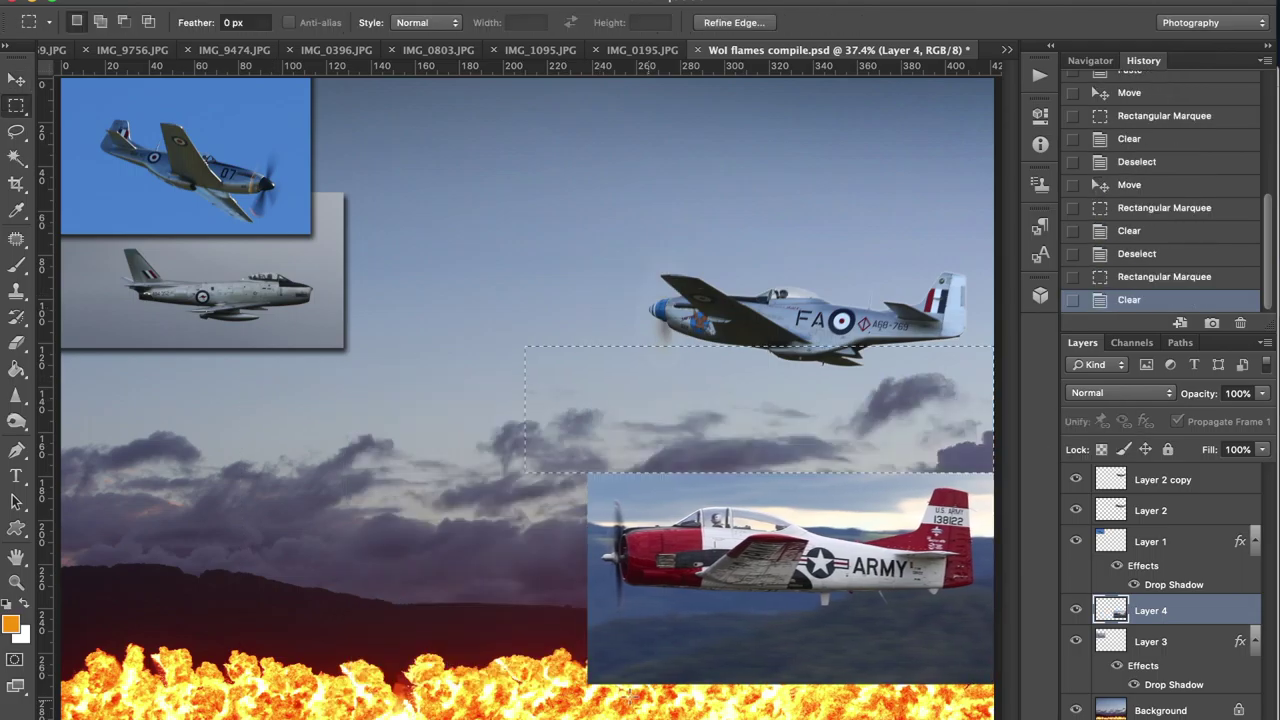
left_click_drag(648, 533, 640, 490)
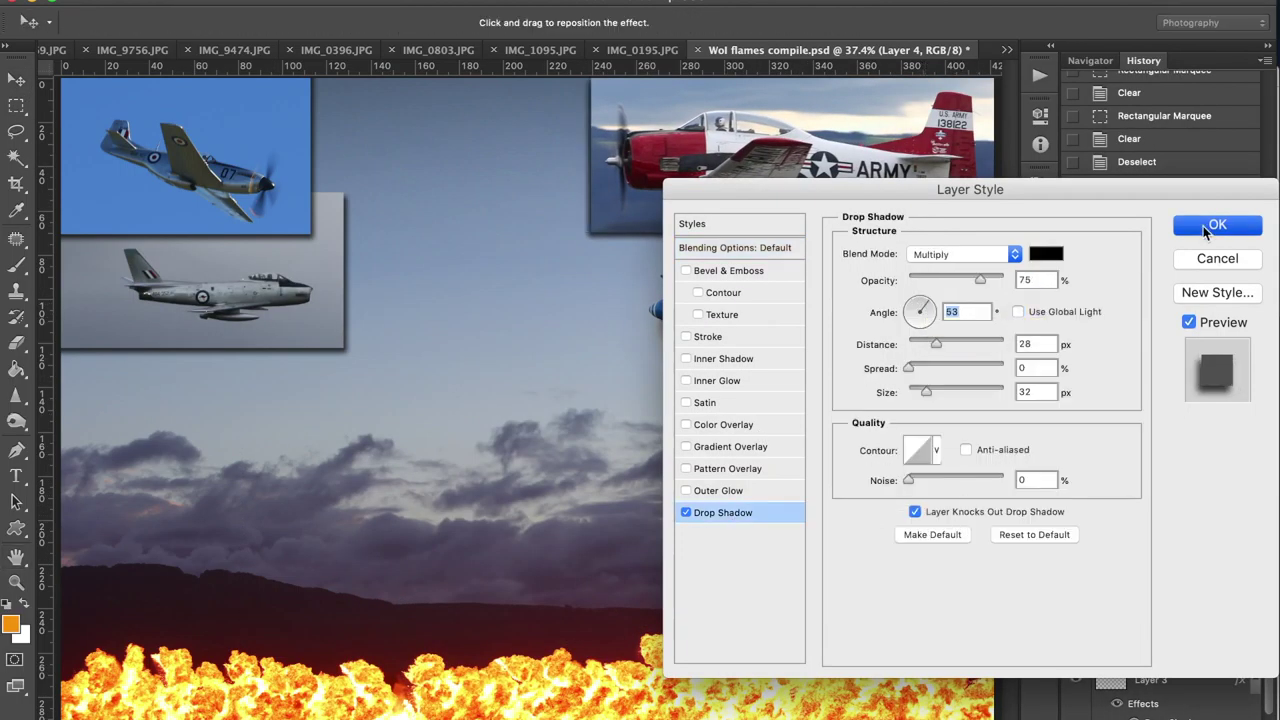
left_click(1210, 226)
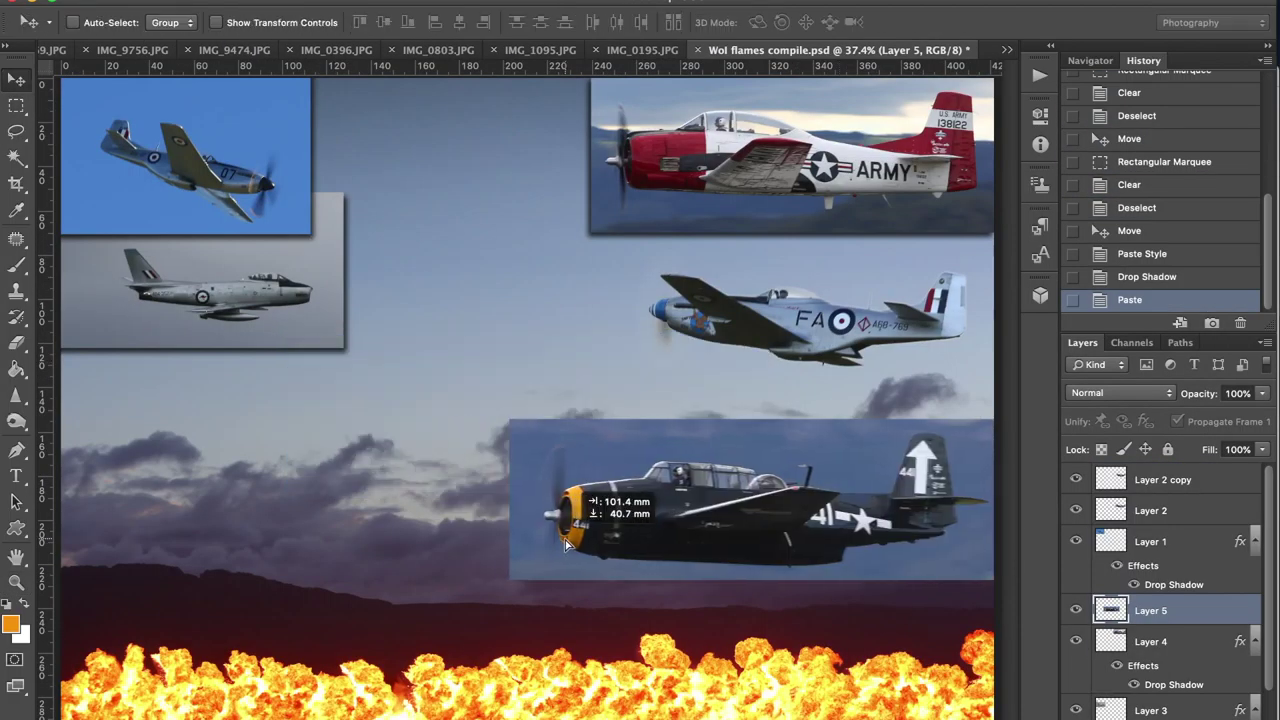
- Give the dark white-star aircraft photo below the FA-marked plane a drop shadow, and prepare to erase around that plane's propeller
left_click(1110, 372)
right_click(1057, 520)
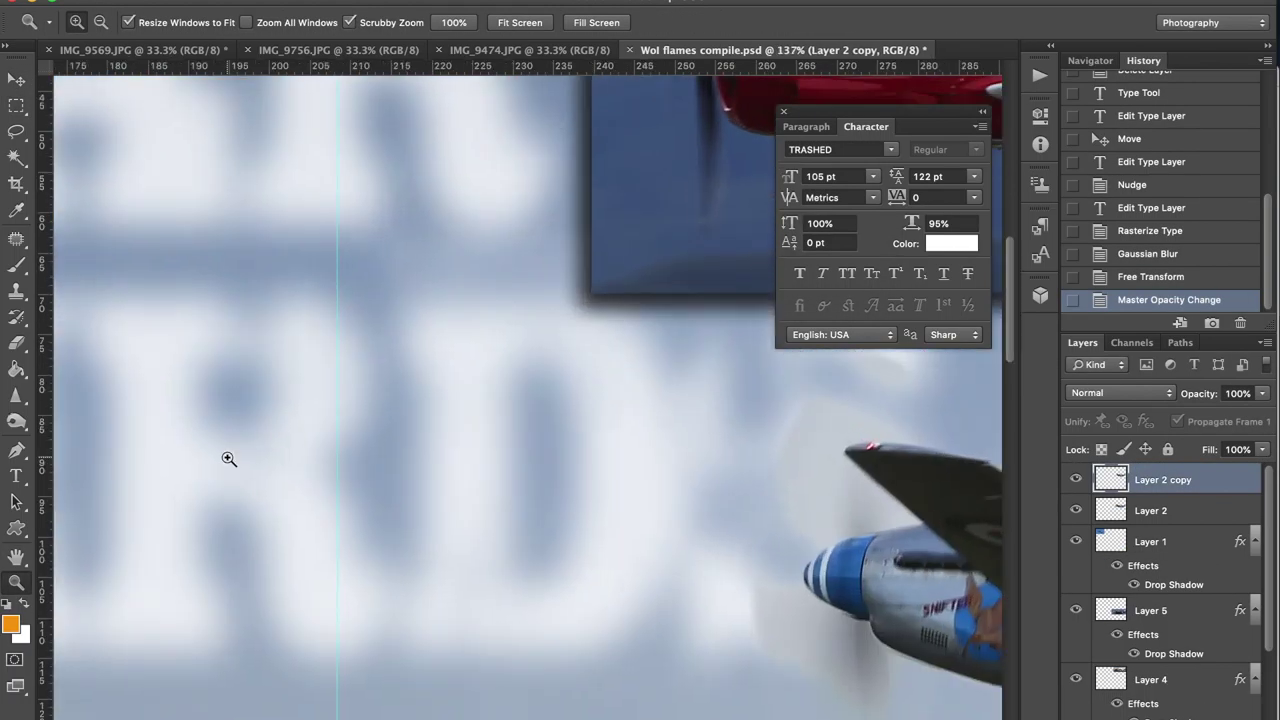
key("e")
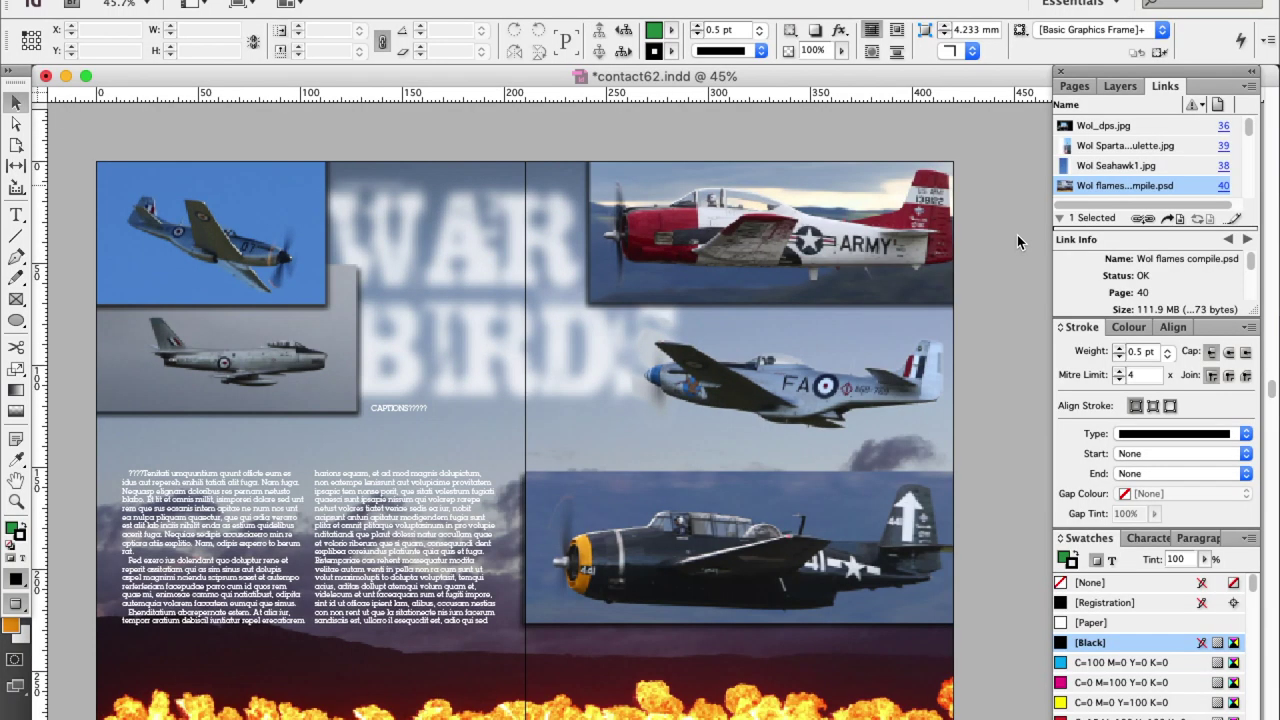
- In the contact62 InDesign document, position caption frames below the grey jet and ARMY-marked aircraft photos, with vertical justification set to Top
left_click_drag(124, 445, 355, 418)
left_click_drag(572, 416, 734, 329)
right_click(726, 324)
left_click(778, 440)
left_click(460, 304)
left_click(441, 268)
left_click(552, 429)
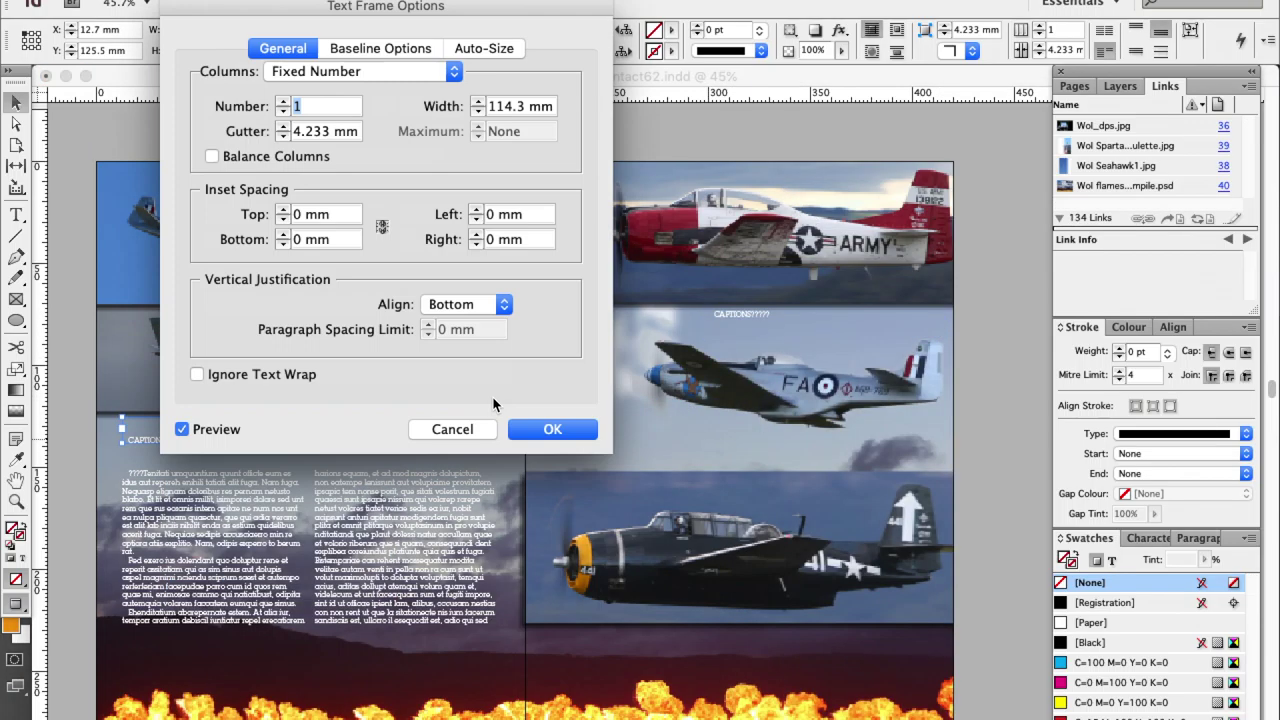
left_click(552, 429)
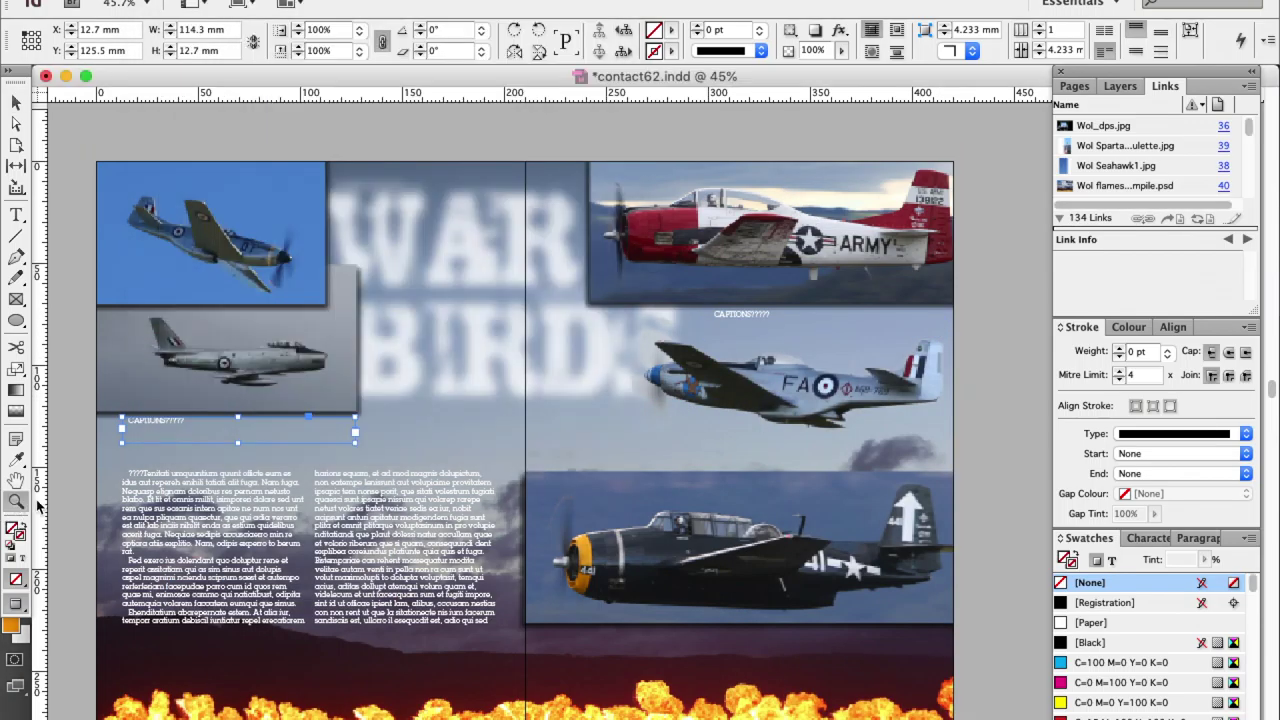
- Make the caption text below the grey jet photo italic
left_click_drag(108, 464, 312, 385)
double_click(240, 410)
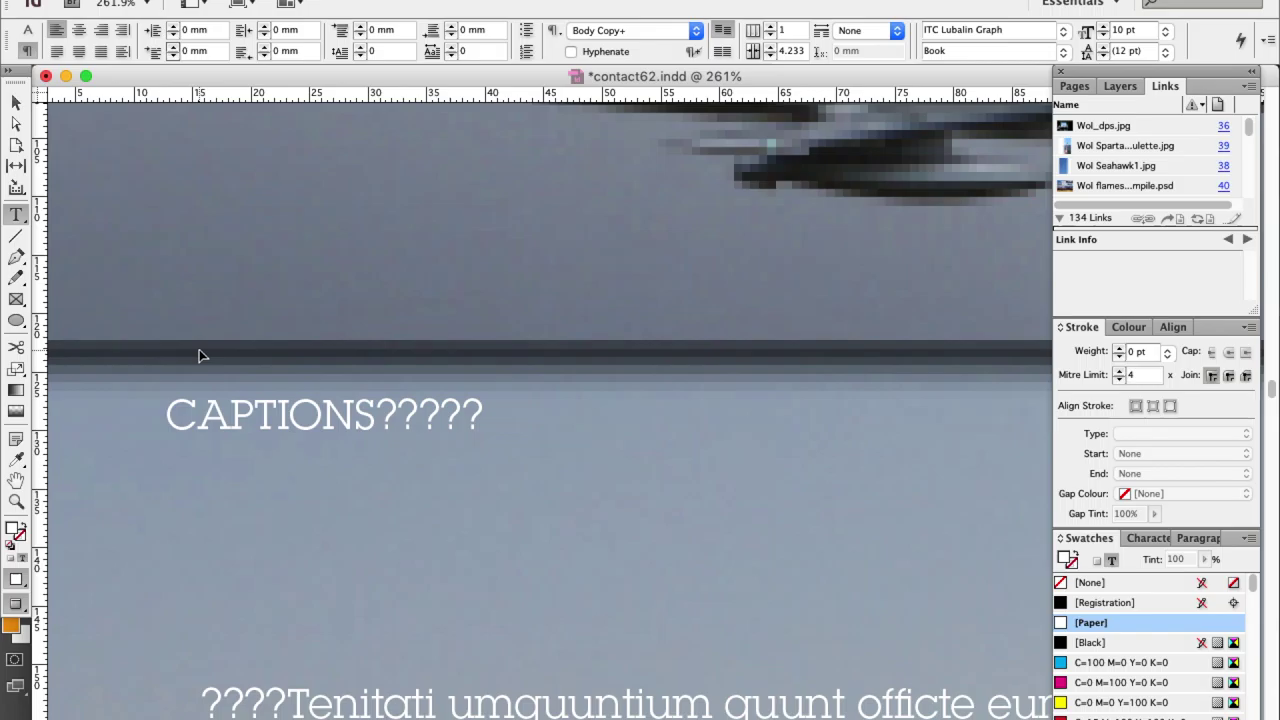
key("super+a")
left_click(28, 30)
left_click(229, 35)
left_click(16, 103)
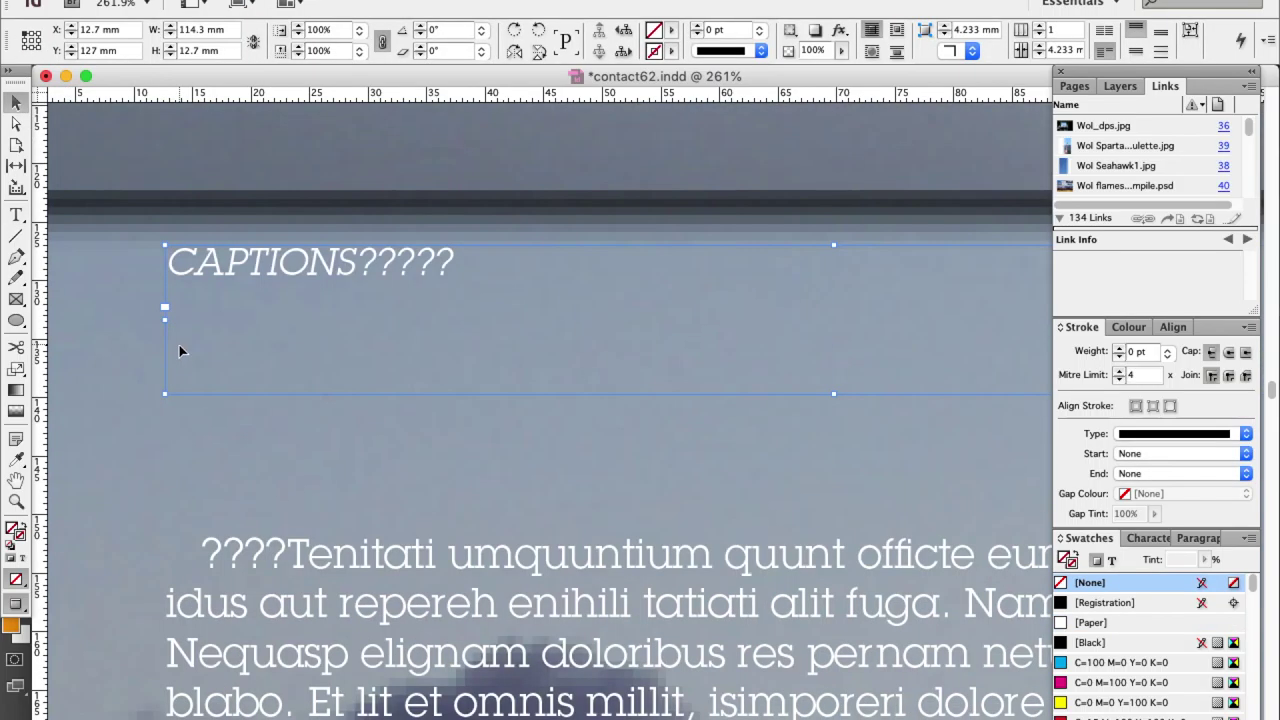
- Lower the grey jet's caption frame to Y 127.5 mm and place a caption below the ARMY-marked aircraft photo
left_click_drag(224, 276, 224, 283)
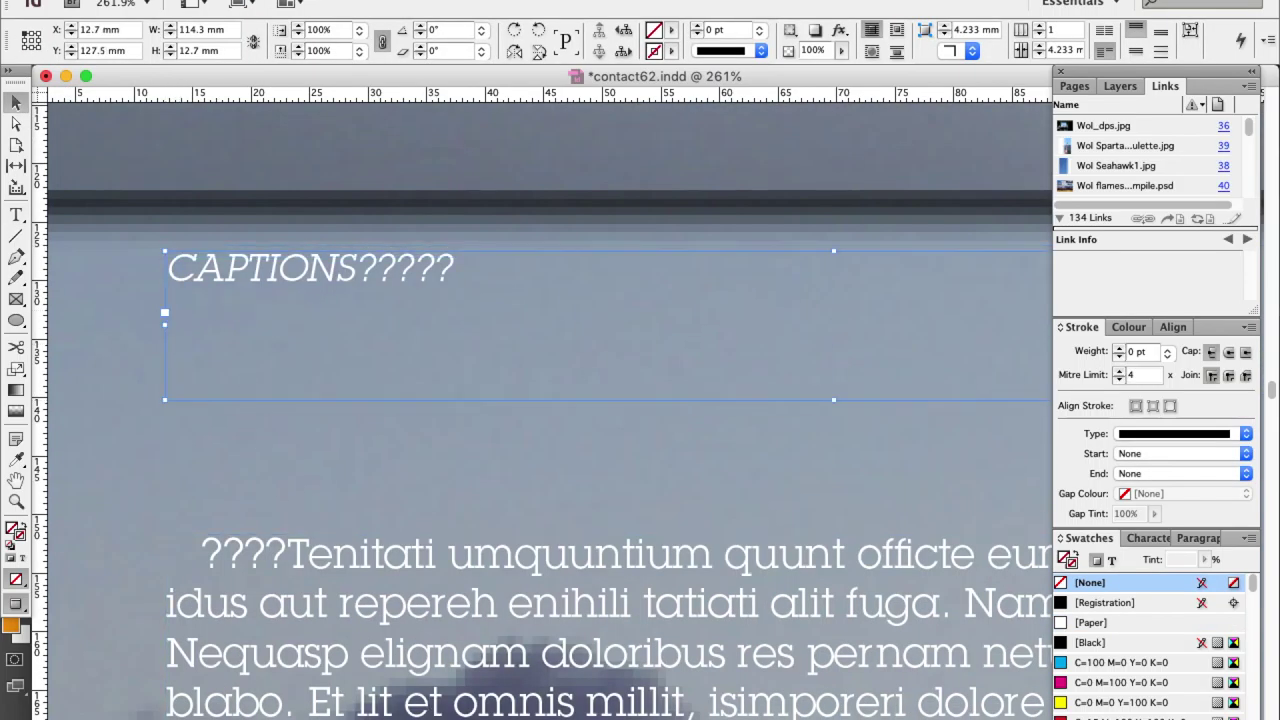
scroll(540, 400, "right", 15)
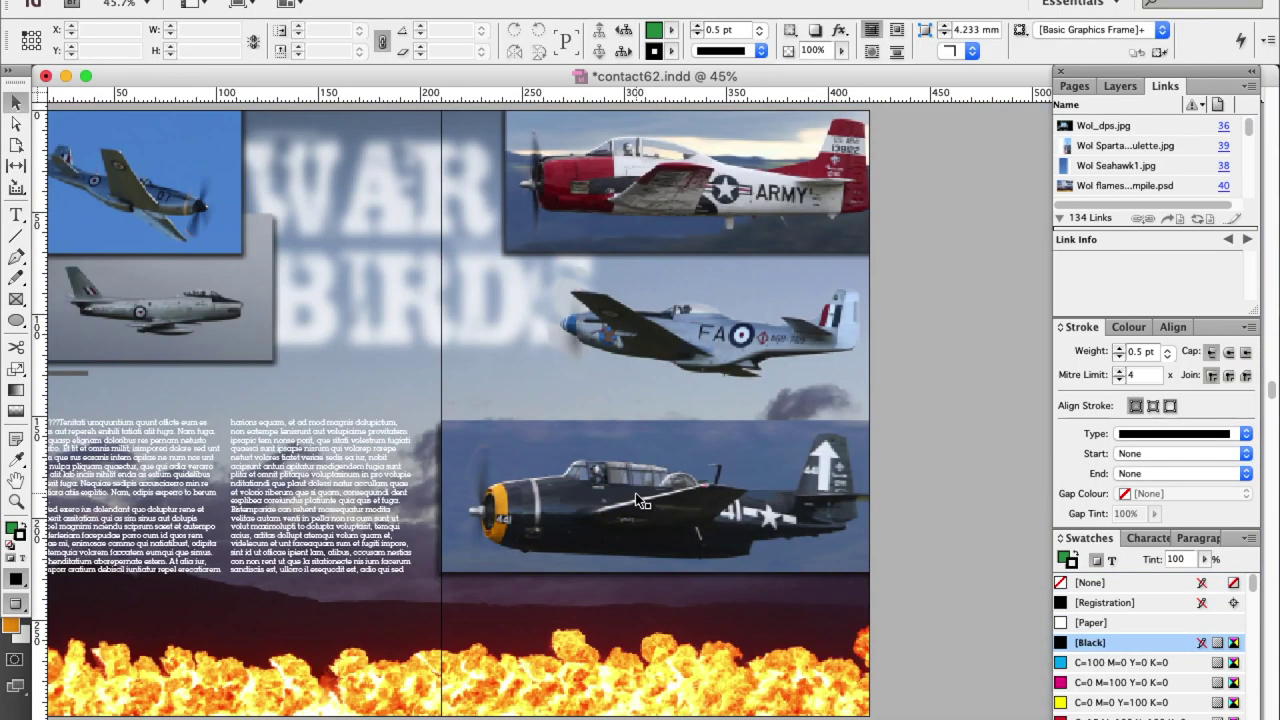
left_click_drag(569, 411, 676, 273)
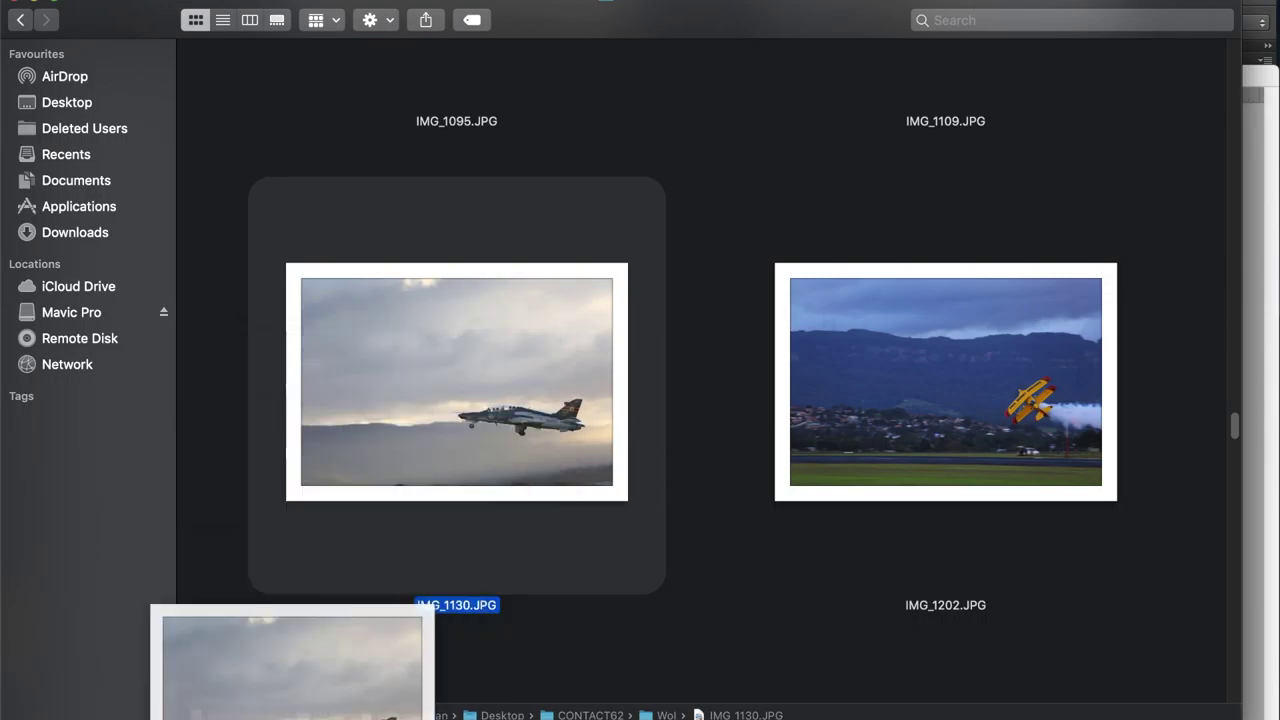
- Open IMG_1130.JPG from the WoI folder in Photoshop and darken its shadows with a Levels adjustment
mouse_move(290, 680)
left_mouse_down()
mouse_move(226, 700)
mouse_move(270, 698)
left_mouse_up()
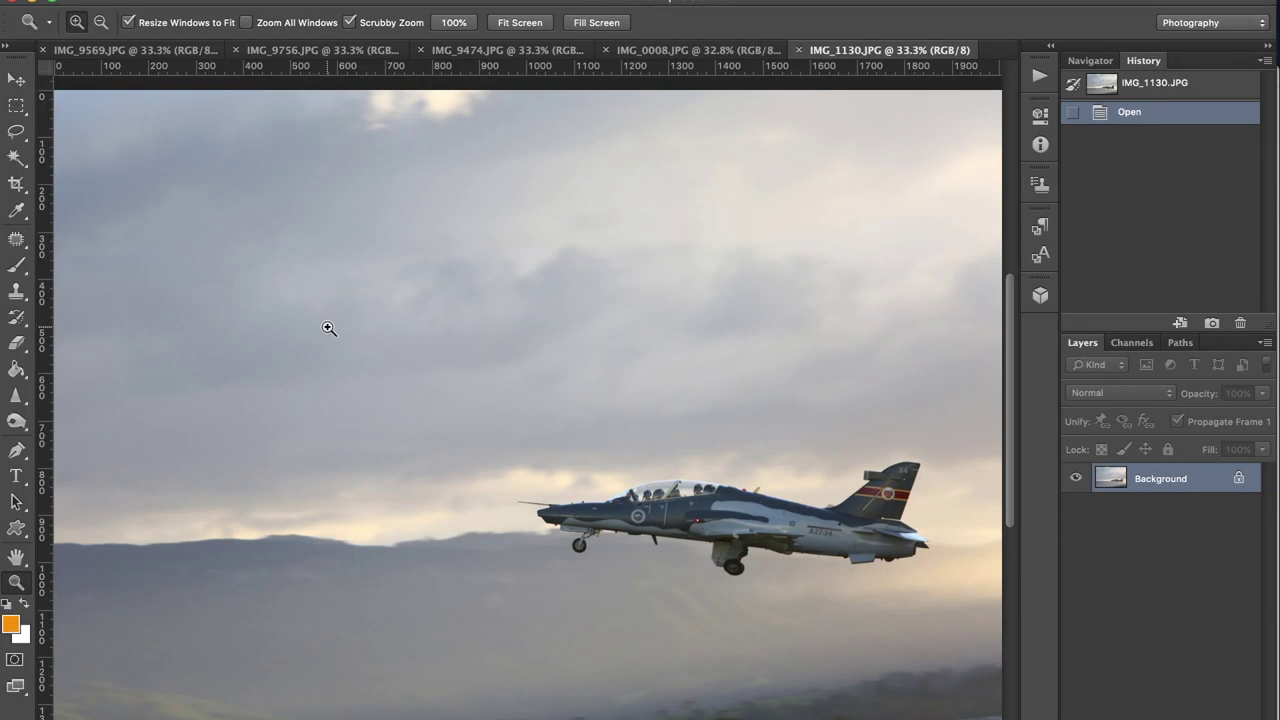
key("alt+shift+super+l")
key("super+z")
key("super+l")
left_click_drag(747, 335, 774, 335)
left_click(1067, 146)
- Sharpen the jet photo with the last-used Unsharp Mask and resize the document to 487.68 × 325.12 mm without resampling
left_click(714, 503)
left_click(714, 503)
left_click(714, 503)
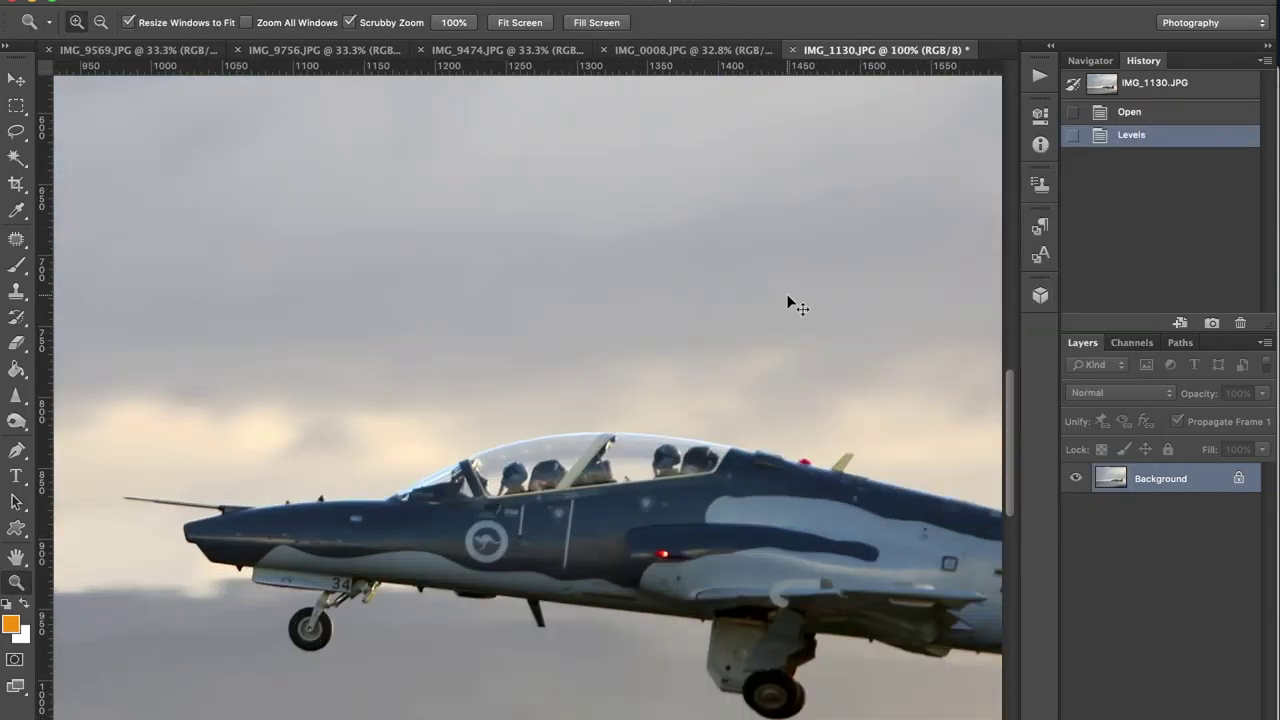
key("super+f")
key("super+0")
key("alt+super+i")
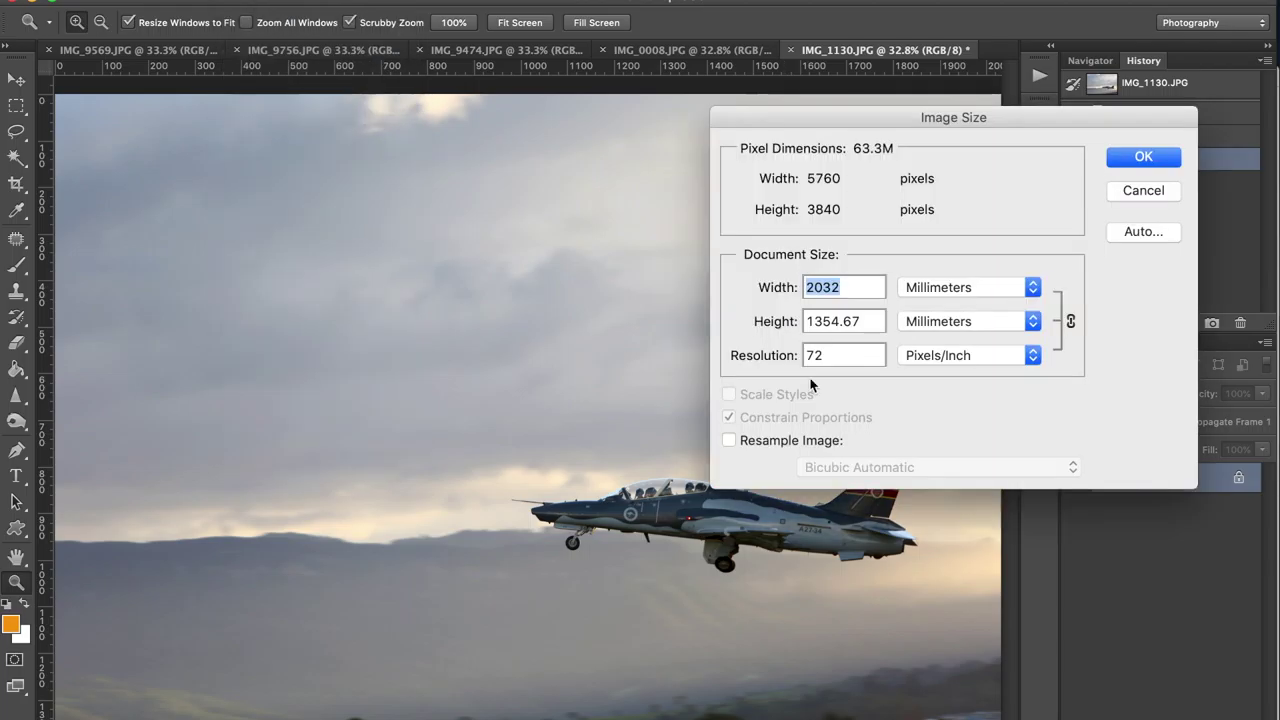
left_click(1140, 158)
- Save the jet photo in the WoI folder as a JPEG named WoI Hawk
left_click(165, 2)
left_click(190, 203)
type("Hawk")
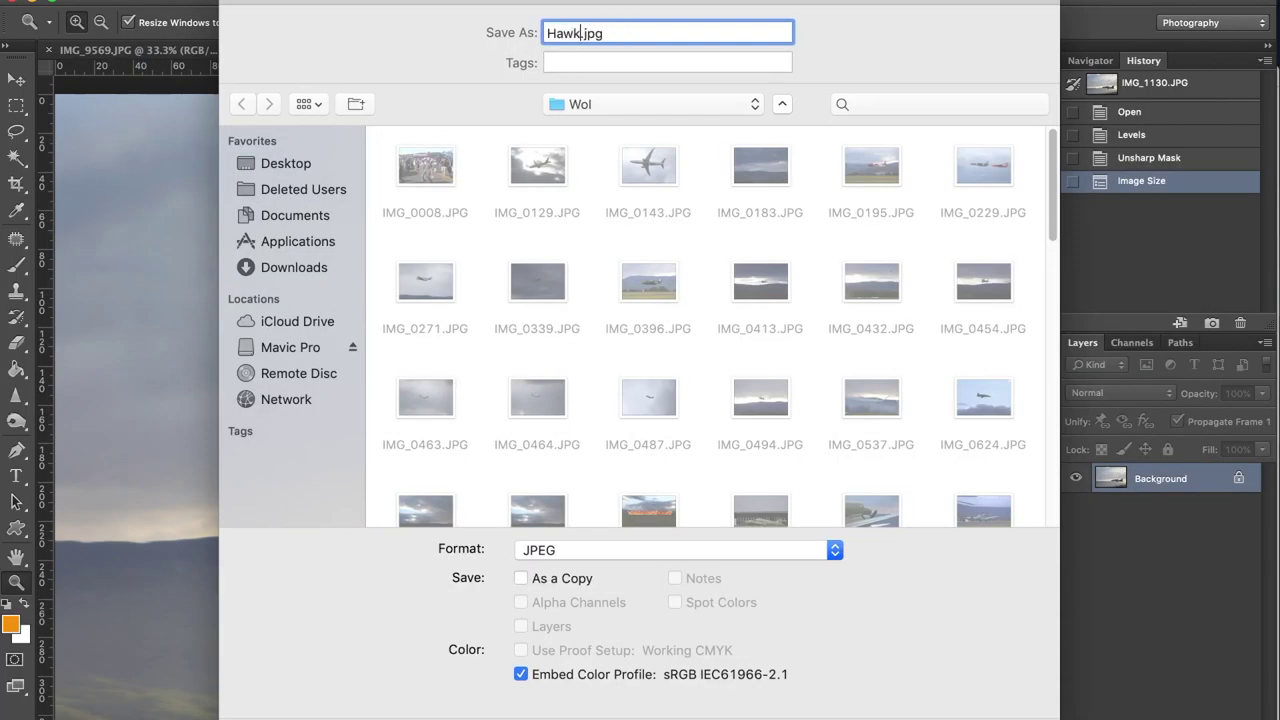
type("Wol")
key("Return")
- In InDesign, remove the Spartan and Roulette picture from the spread above War Birds and draw a 430 × 308 mm picture frame over it
key("super+Tab")
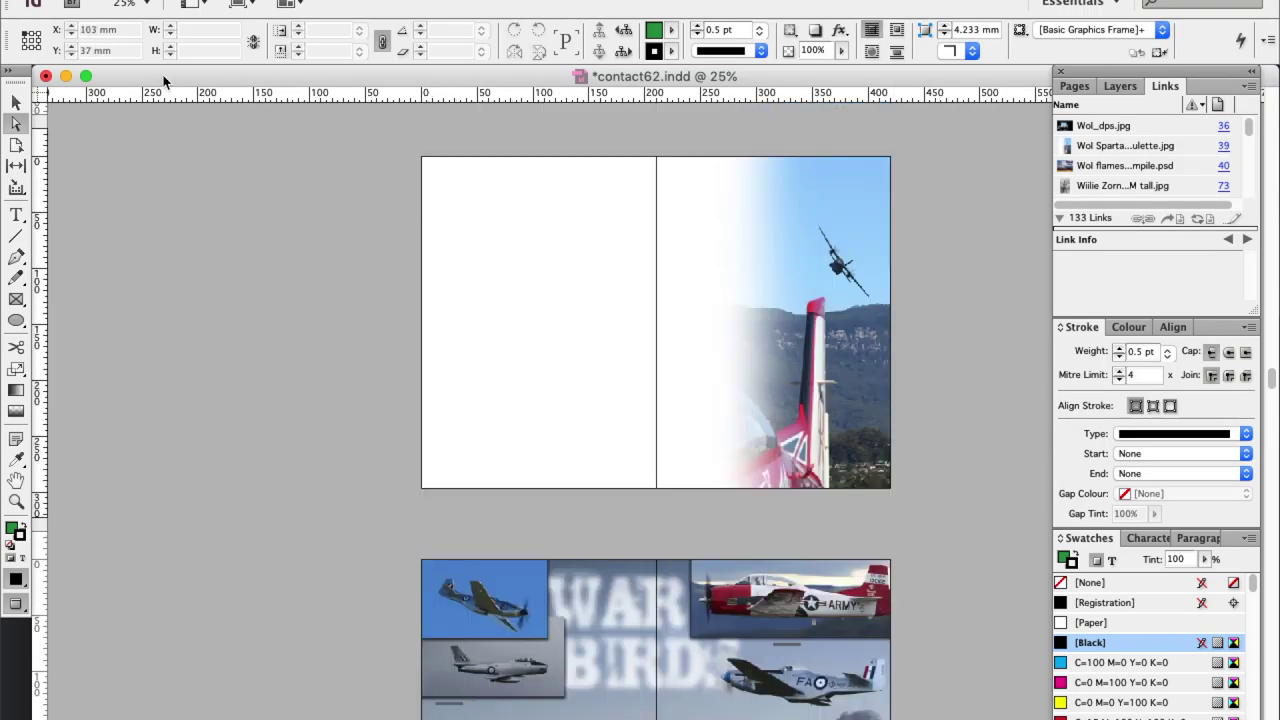
left_click(781, 416)
key("f")
left_click_drag(416, 153, 896, 496)
- Place WoI Hawk.jpg in the new frame and shift the image so the jet sits on the right-hand page
key("super+d")
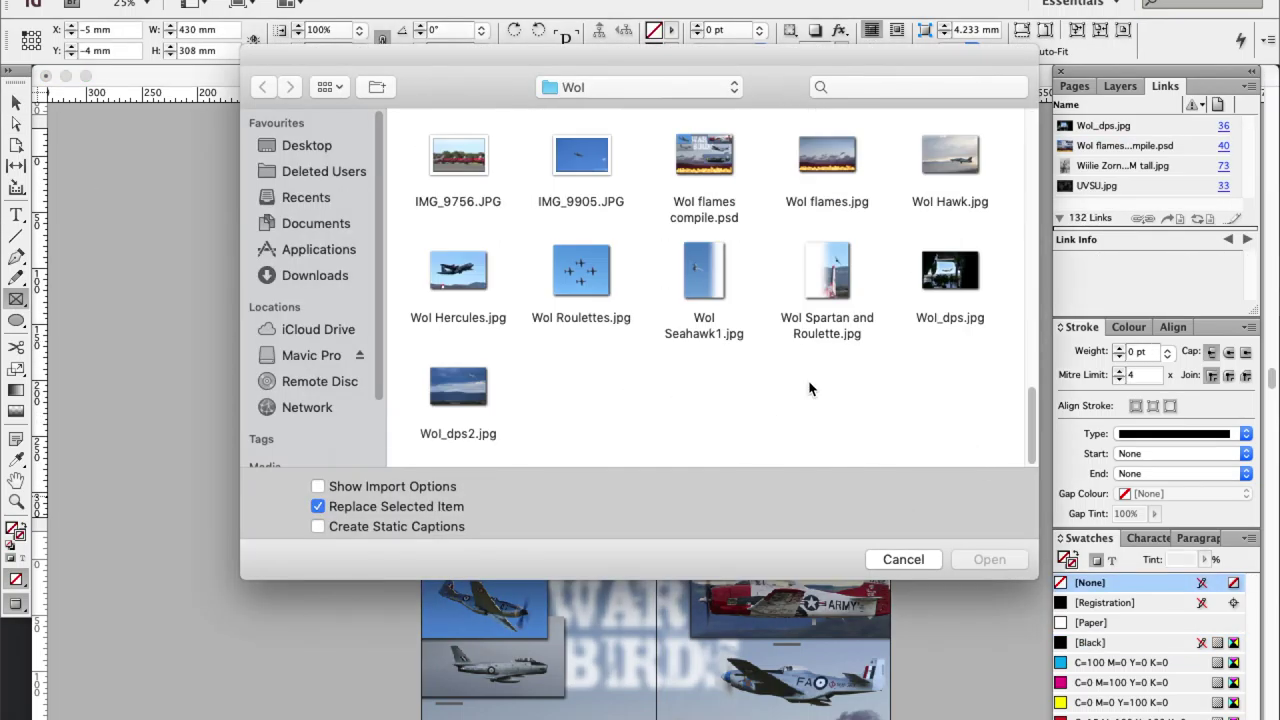
double_click(950, 160)
left_click(989, 559)
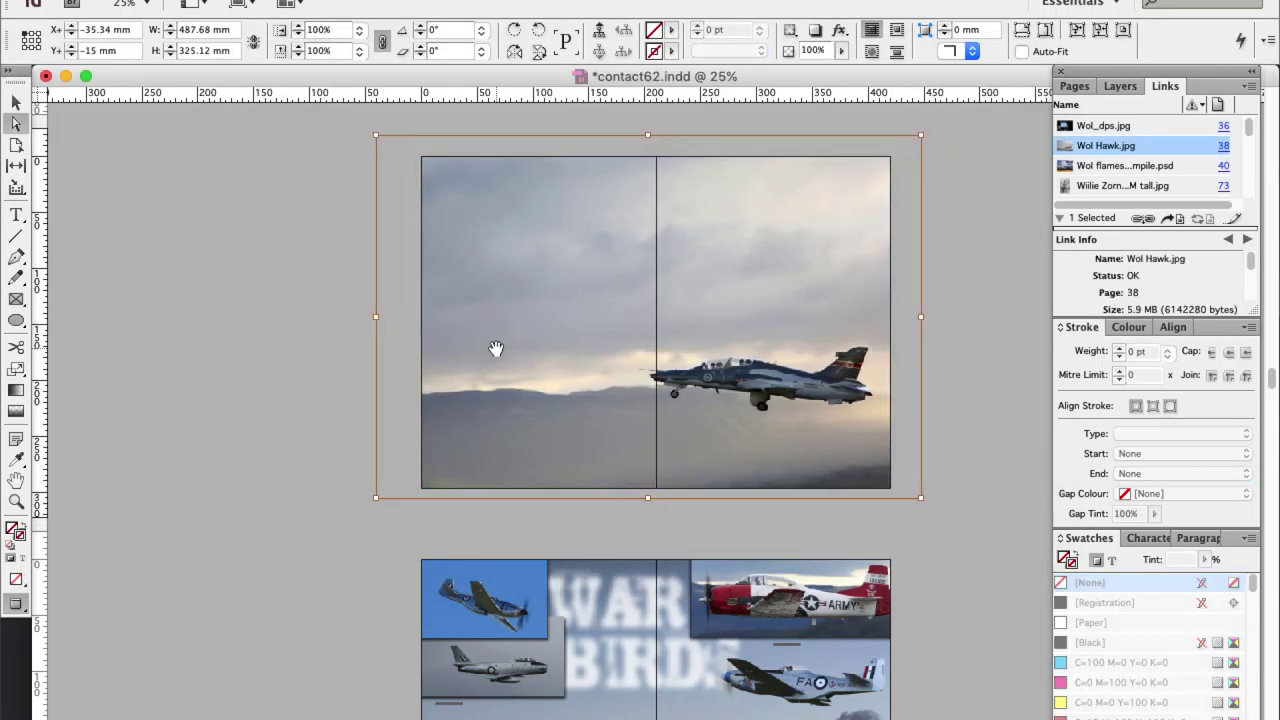
left_click(197, 334)
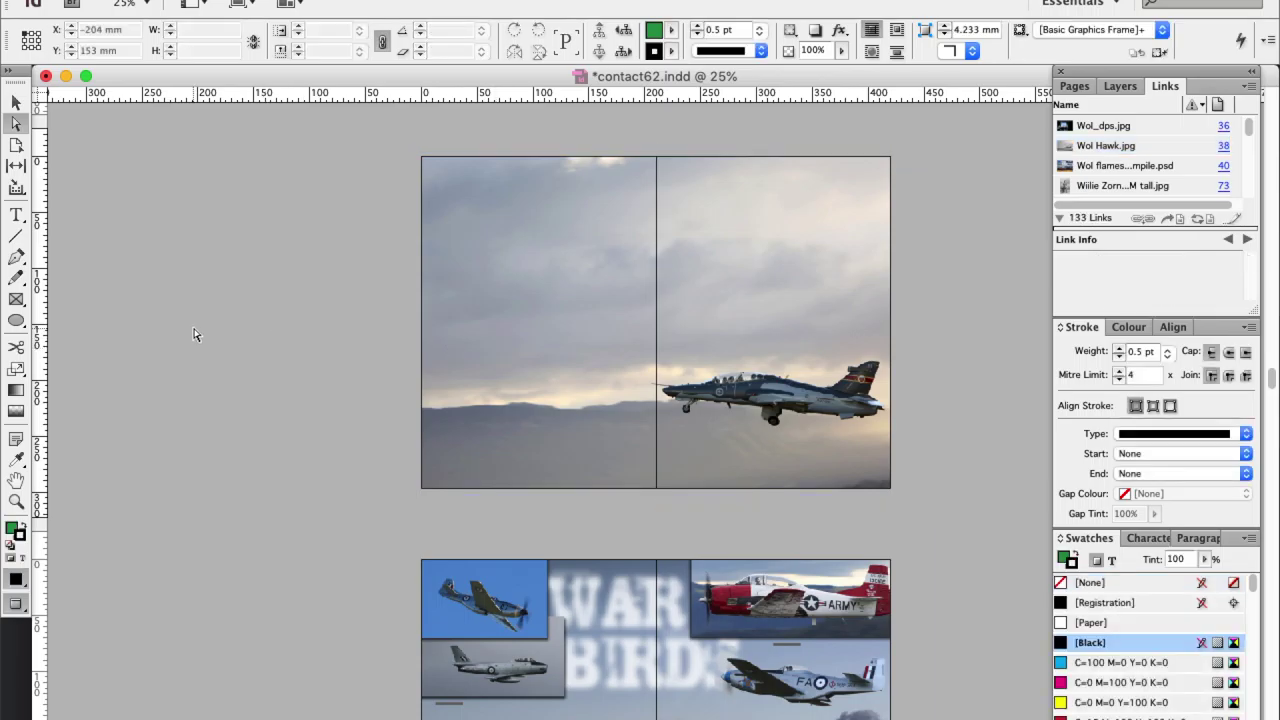
- Open IMG_9476.JPG in Photoshop and select all the blue sky around the aircraft with the Magic Wand at tolerance 11
scroll(193, 330, "up", 5)
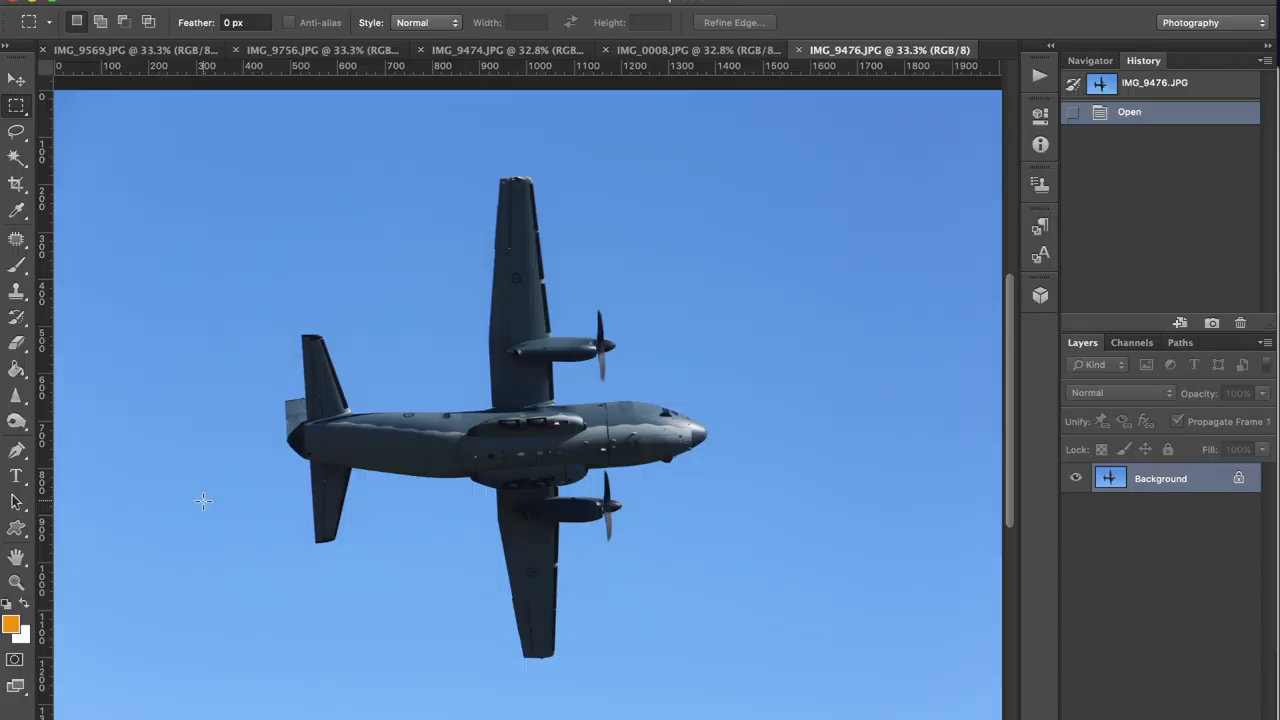
key("w")
left_click(120, 249)
left_click(150, 420)
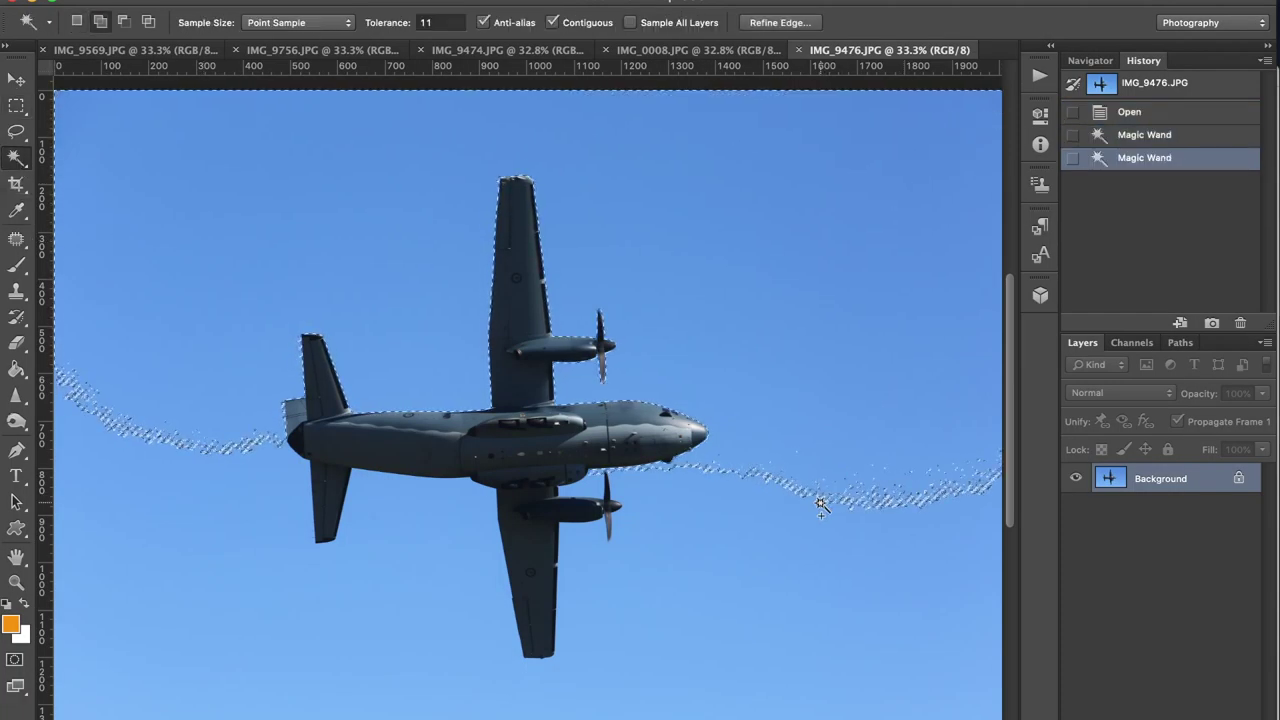
left_click(230, 440)
left_click(280, 450)
left_click(320, 540)
left_click(83, 712)
scroll(566, 445, "up", 5)
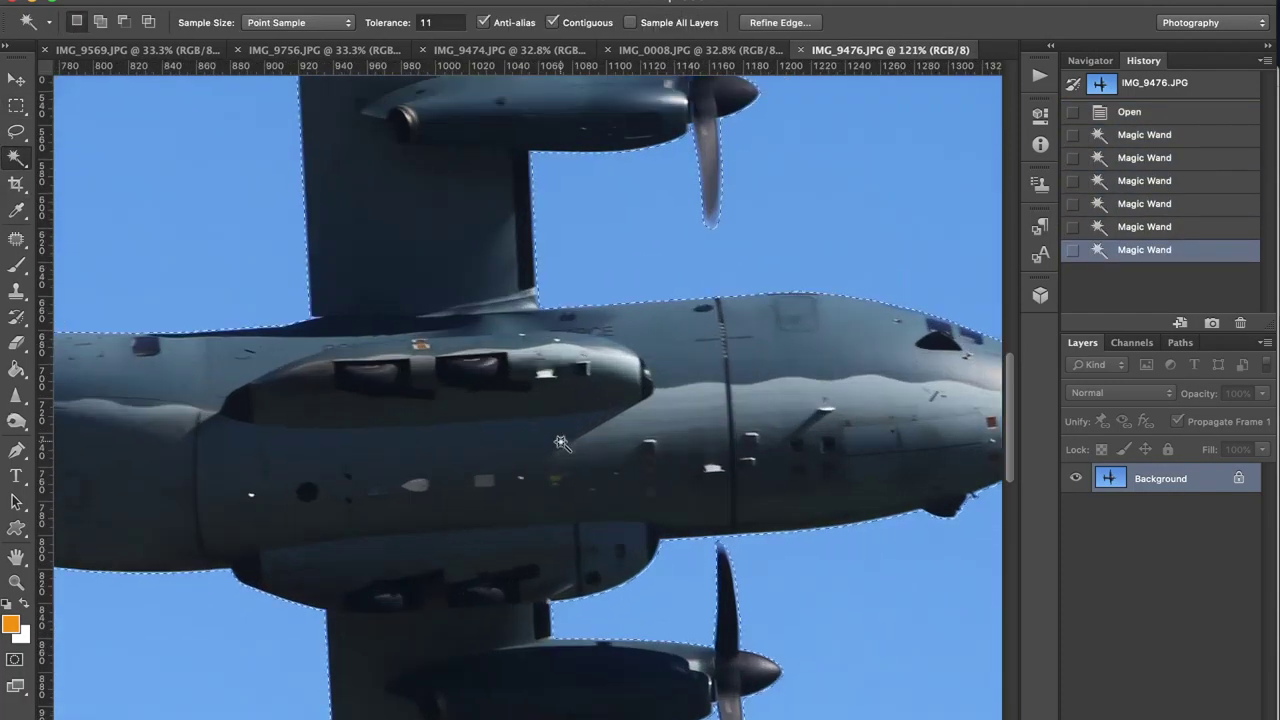
scroll(651, 451, "up", 8)
key("super+0")
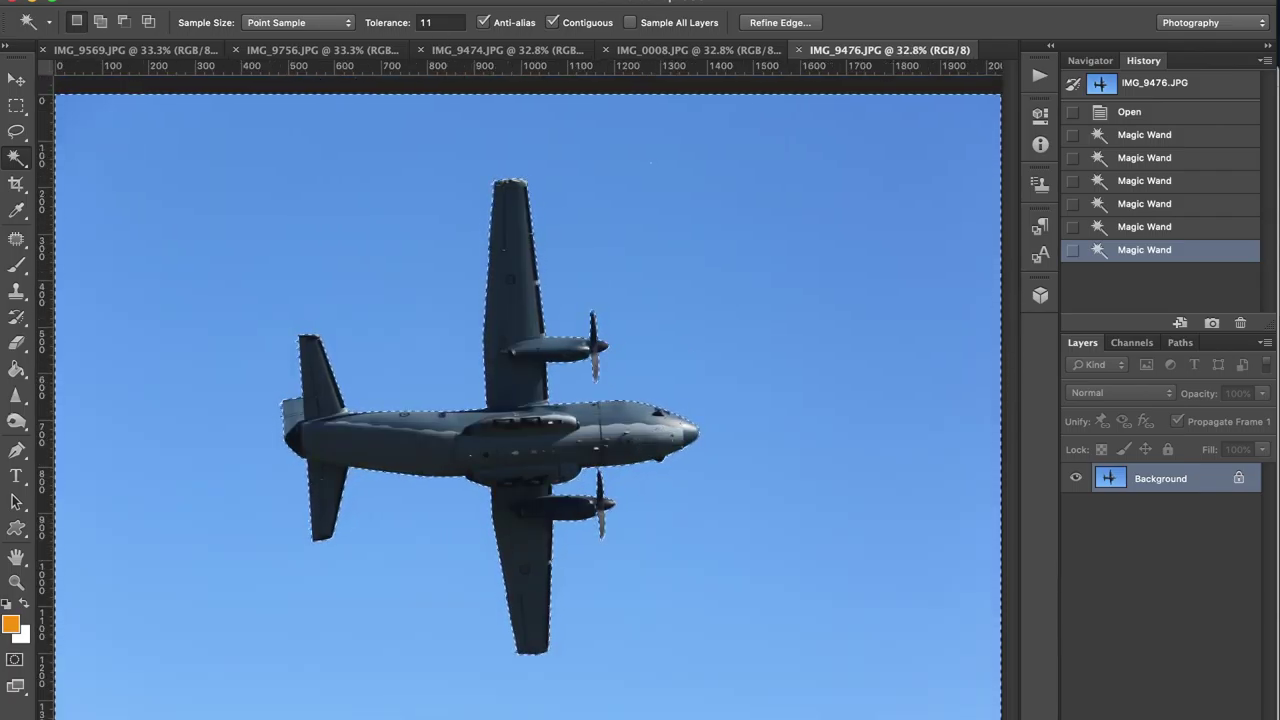
- Fill the selected sky with white, keeping the selection active
key("shift+BackSpace")
key("Return")
key("m")
key("ctrl+d")
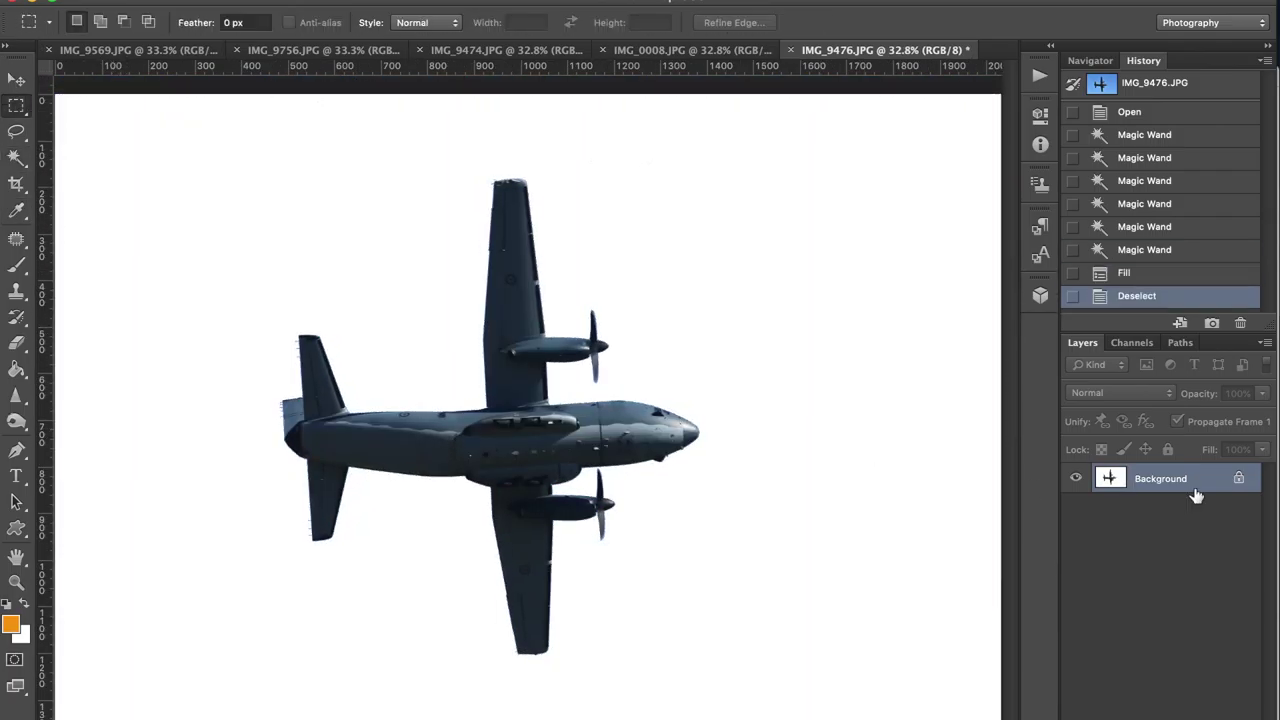
key("ctrl+z")
- Invert the selection, copy the aircraft onto its own layer and delete the Background layer
left_click(411, 51)
key("ctrl+c")
key("ctrl+v")
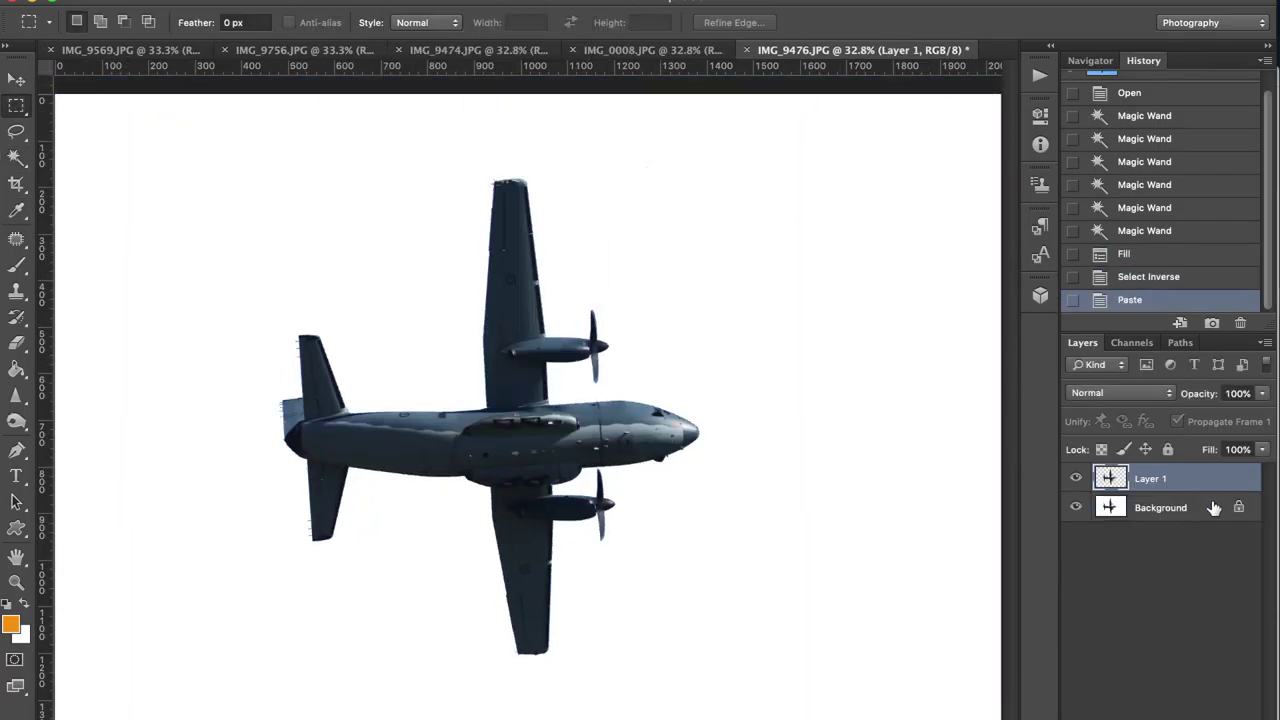
left_click(1214, 508)
key("BackSpace")
- Crop the image closely around the cut-out aircraft, to about 1020 mm wide
left_click(16, 185)
left_click_drag(56, 411, 152, 411)
left_click_drag(906, 417, 770, 419)
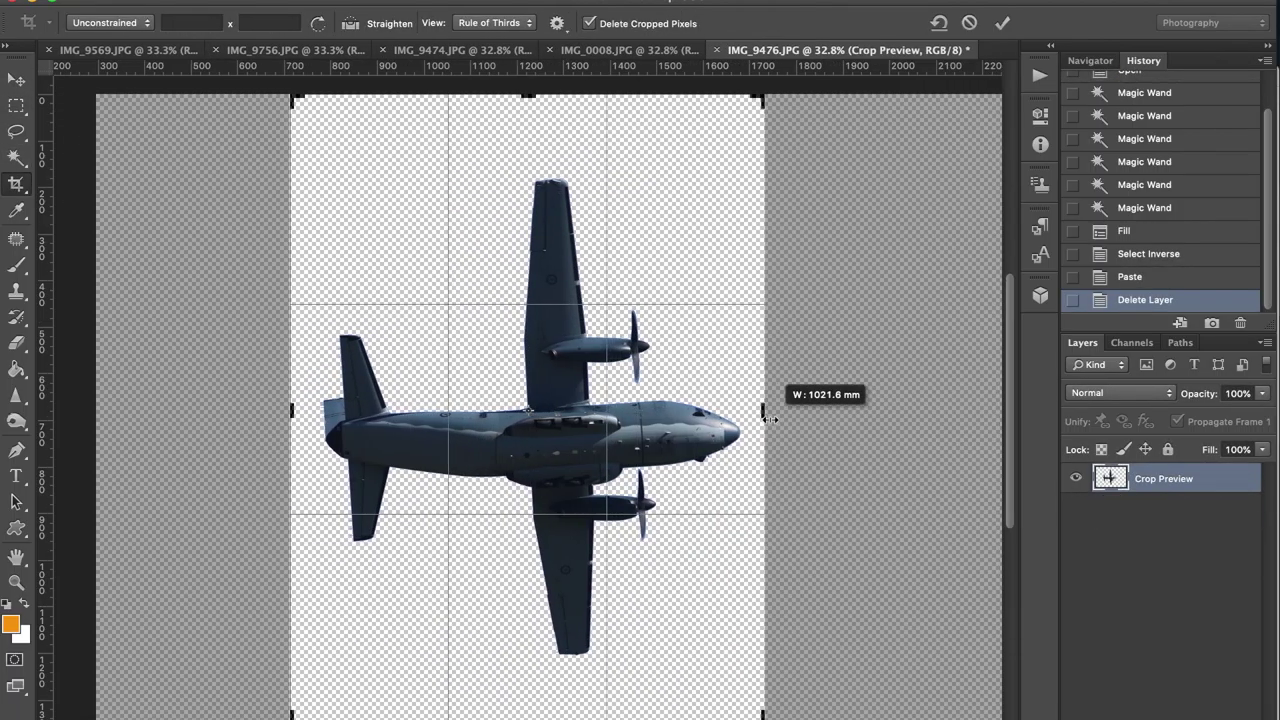
left_click_drag(528, 97, 528, 125)
left_click_drag(536, 700, 538, 680)
key("Return")
- Reduce the cut-out's document dimensions with Image Size and save it as AoI Spartan.psd
left_click(16, 106)
left_click(245, 2)
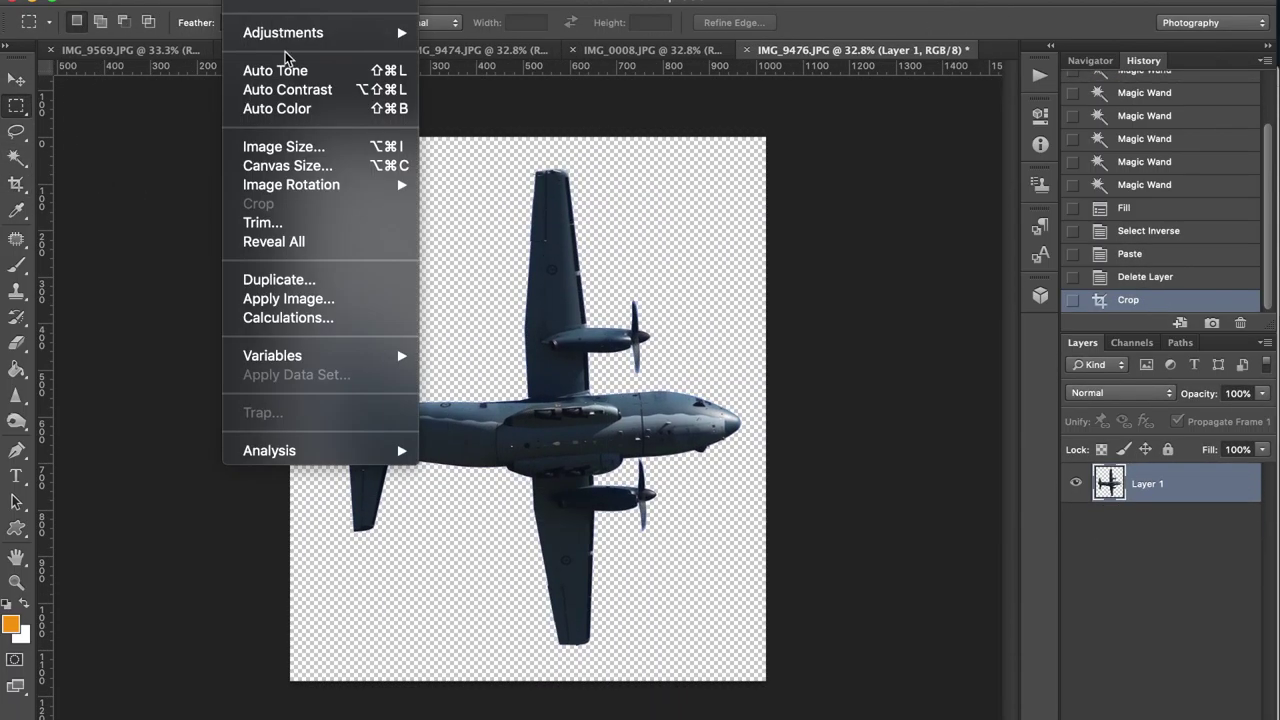
left_click(283, 146)
key("Return")
left_click(160, 2)
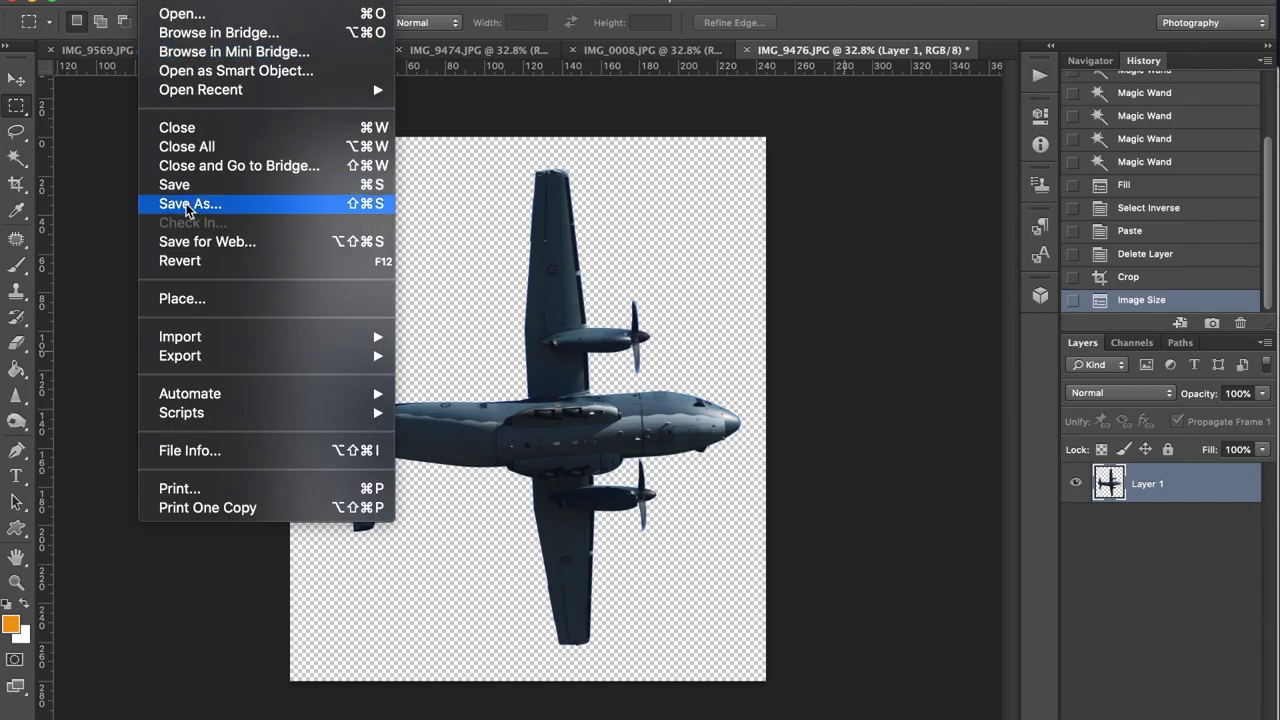
left_click(186, 200)
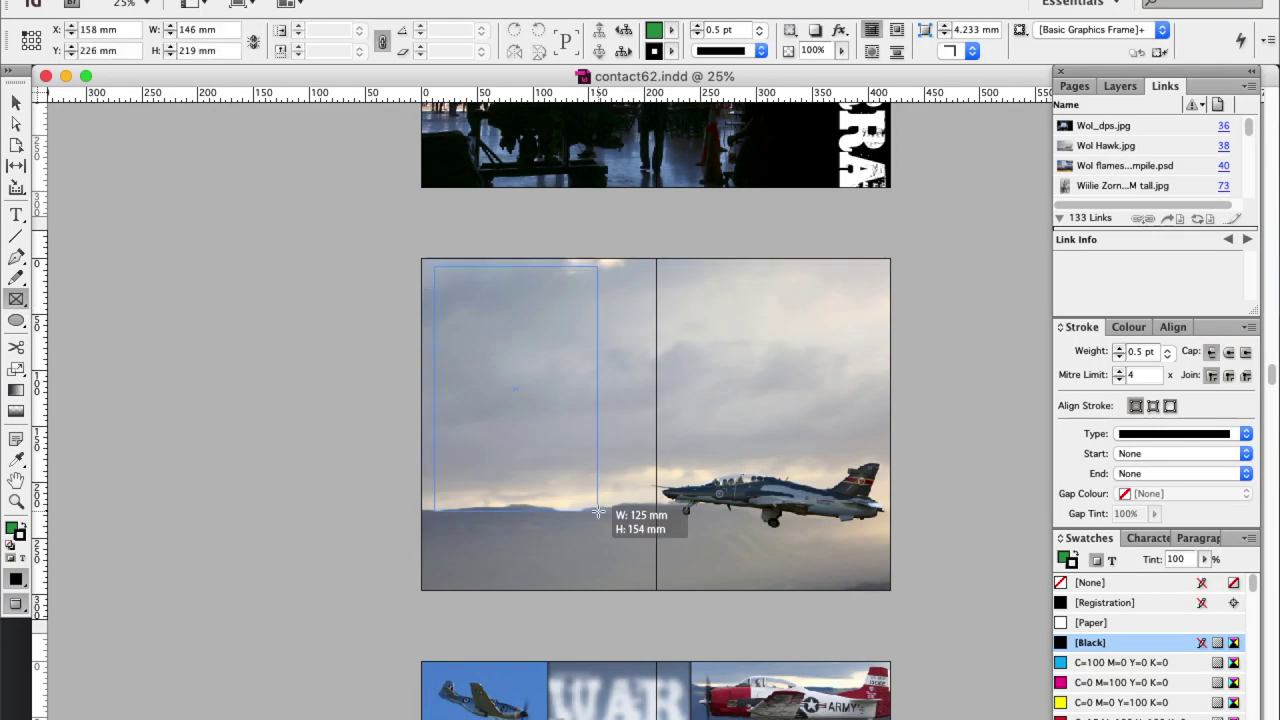
- In InDesign, place AoI Spartan.psd in a frame on the left page of the Hawk spread and adjust its size
key("super+d")
key("Return")
key("super+alt+comma")
key("super+alt+comma")
key("super+alt+comma")
key("super+alt+comma")
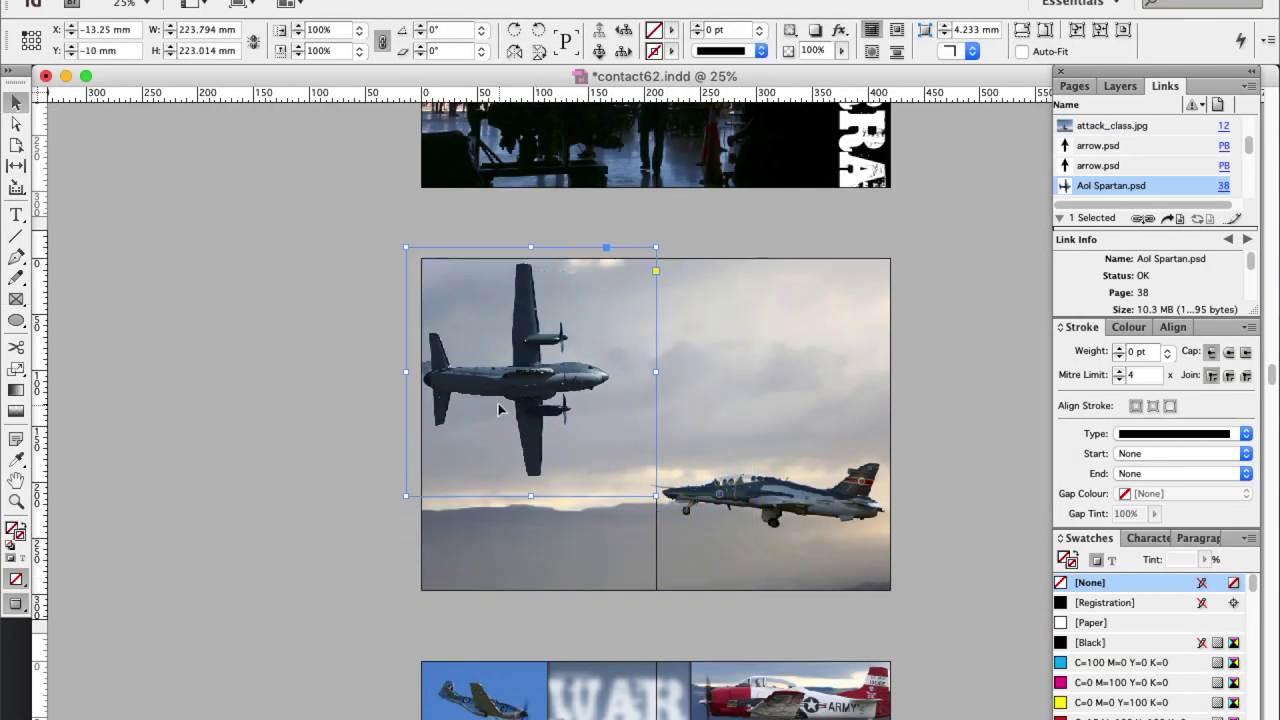
- Tilt the Spartan slightly nose-up and position it in the sky of the left page
left_click_drag(590, 458, 615, 469)
left_click(290, 426)
left_click_drag(418, 251, 408, 262)
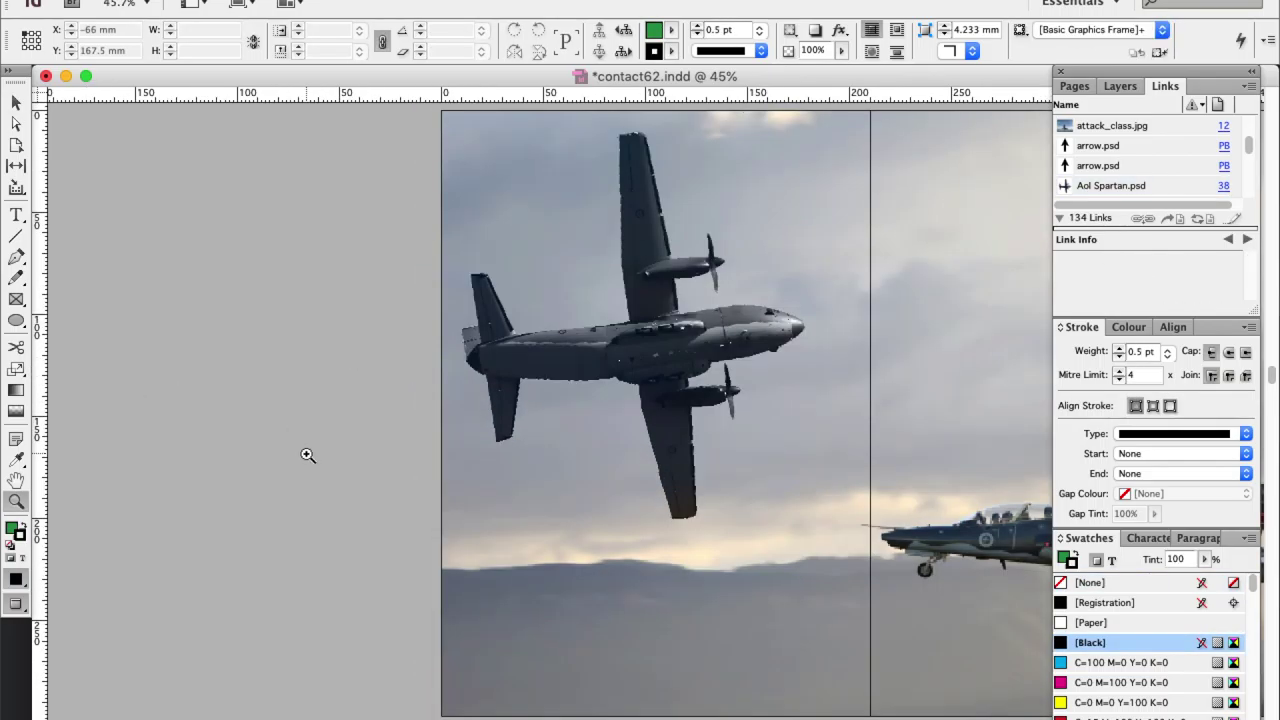
scroll(306, 451, "right", 5)
scroll(306, 451, "right", 1)
- Draw a 184.6 × 50.3 mm text frame across the bottom of the left page, fitted to the page margins
key("super+Tab")
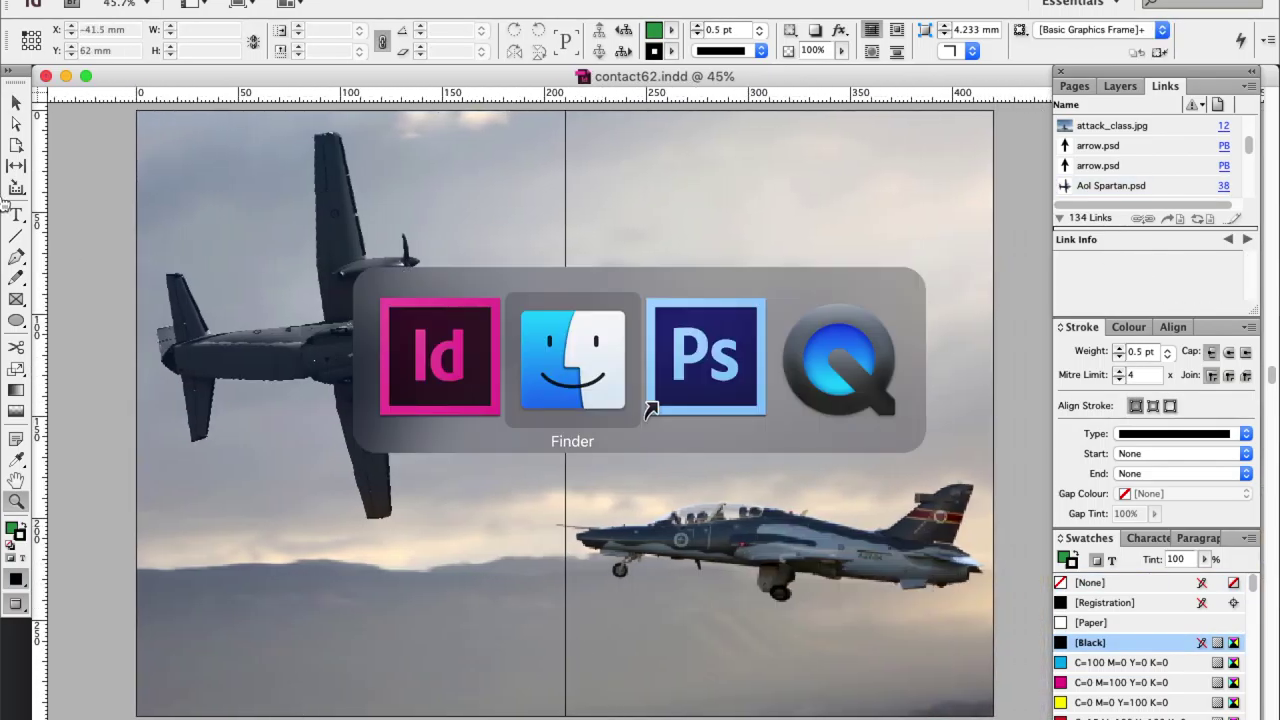
key("super+Tab")
left_click(16, 214)
left_click(18, 602)
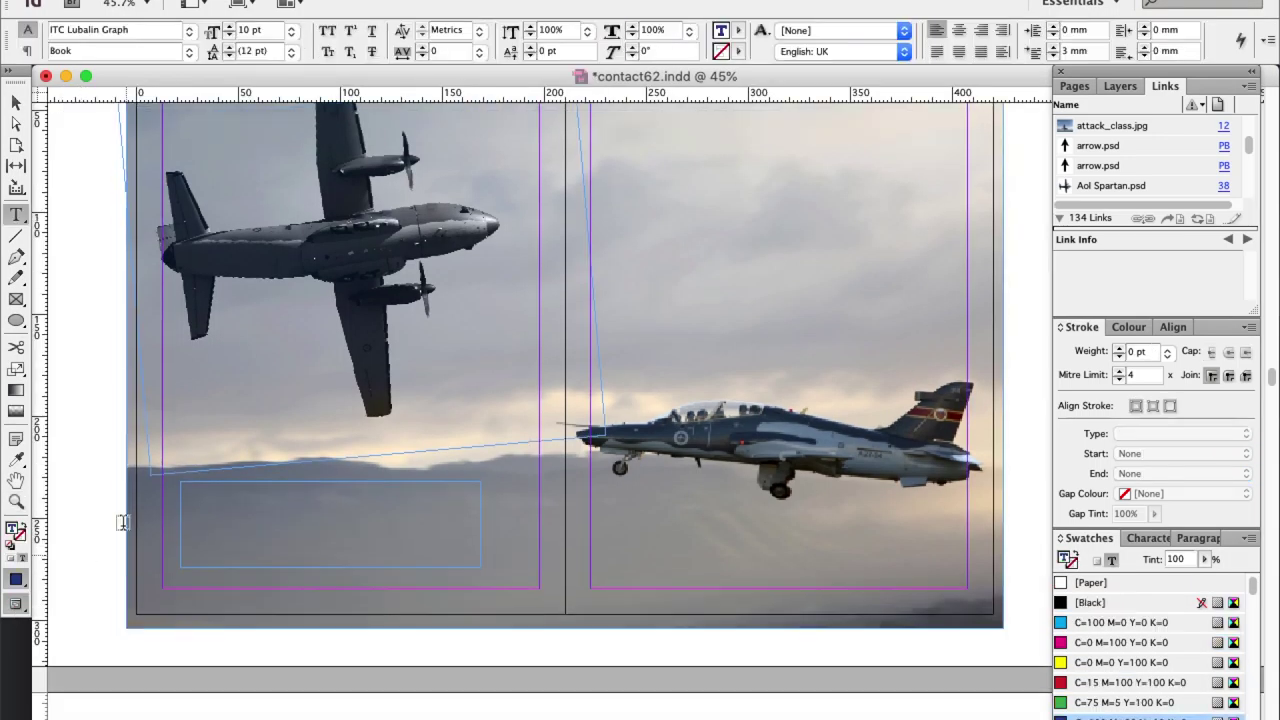
key("Escape")
left_click_drag(186, 566, 162, 587)
left_click_drag(483, 536, 539, 536)
- Set the new text frame to two columns in Text Frame Options
right_click(420, 532)
left_click(480, 674)
left_click(462, 305)
left_click(450, 305)
left_click(284, 102)
left_click(551, 429)
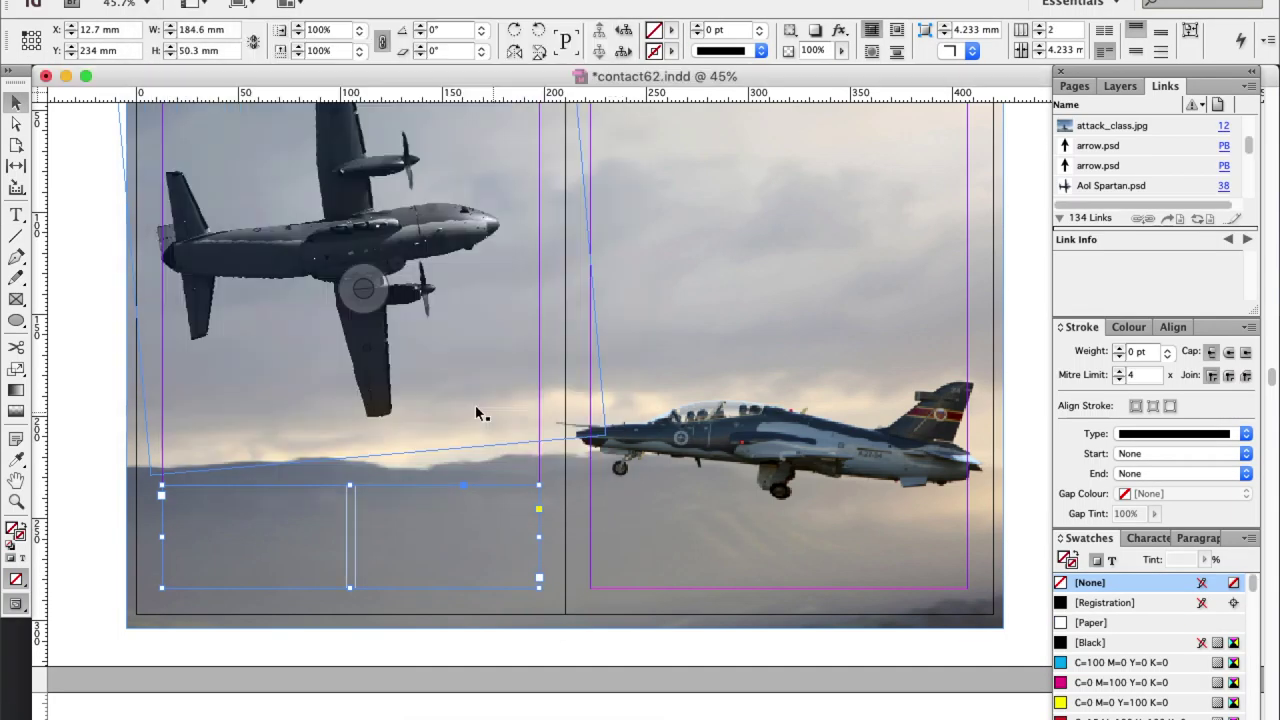
- Fill the two-column frame with placeholder text and colour all of it [Paper]
double_click(440, 530)
left_click(285, 2)
left_click(363, 541)
key("super+a")
left_click(1130, 584)
left_click(440, 540)
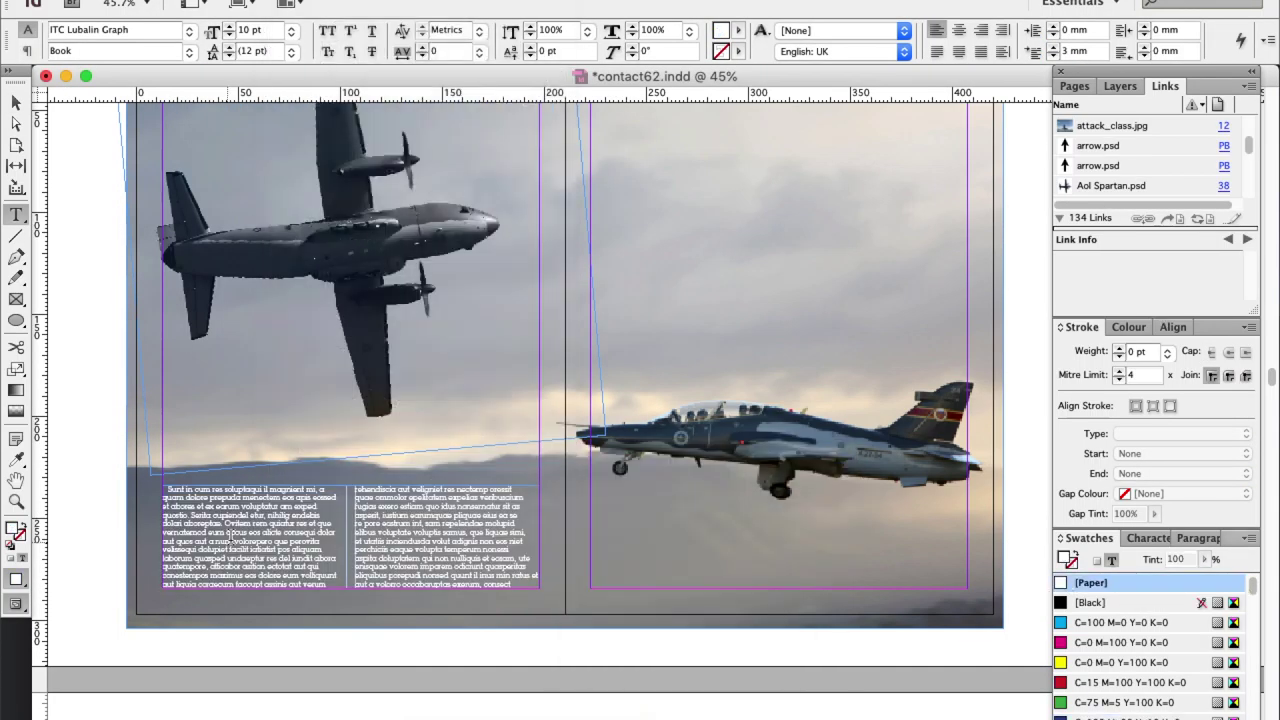